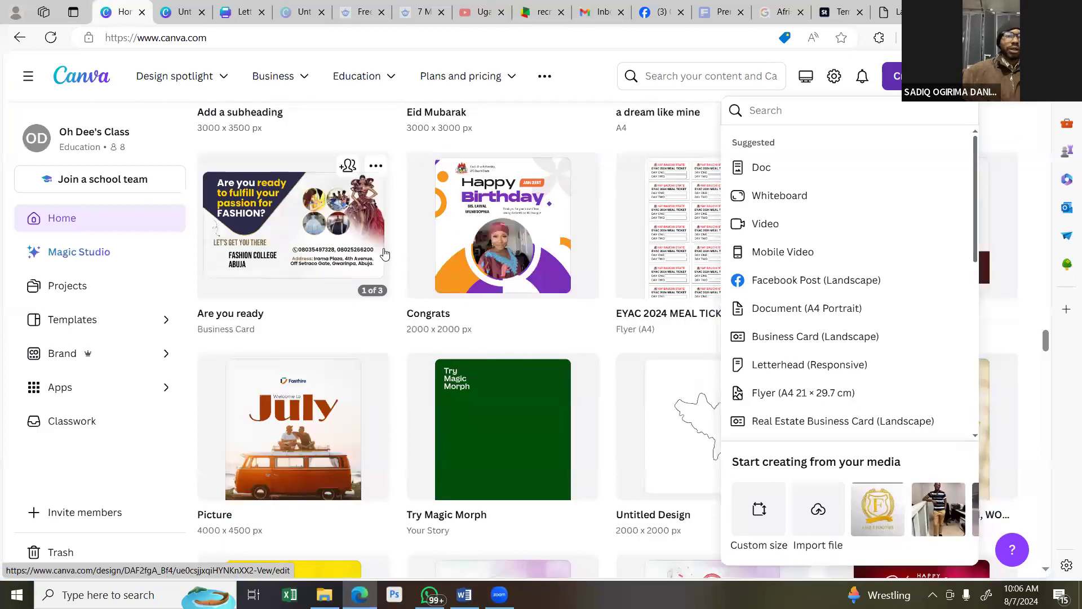
{"action": "scroll", "coordinate": [281, 315], "scroll_direction": "up", "scroll_amount": 4}
{"action": "scroll", "coordinate": [717, 338], "scroll_direction": "up", "scroll_amount": 6}
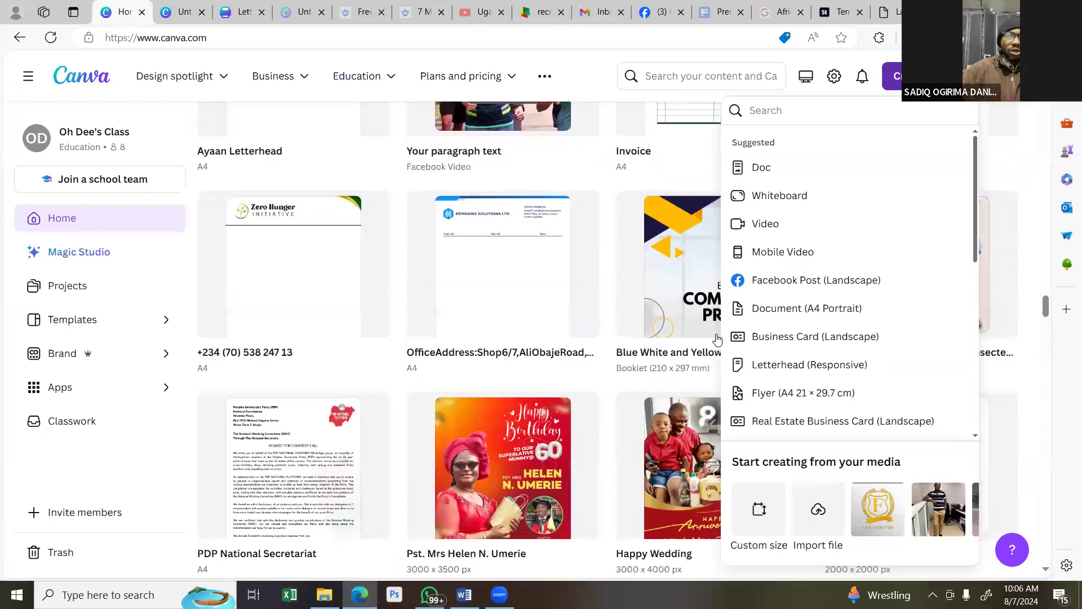
{"action": "scroll", "coordinate": [517, 326], "scroll_direction": "up", "scroll_amount": 12}
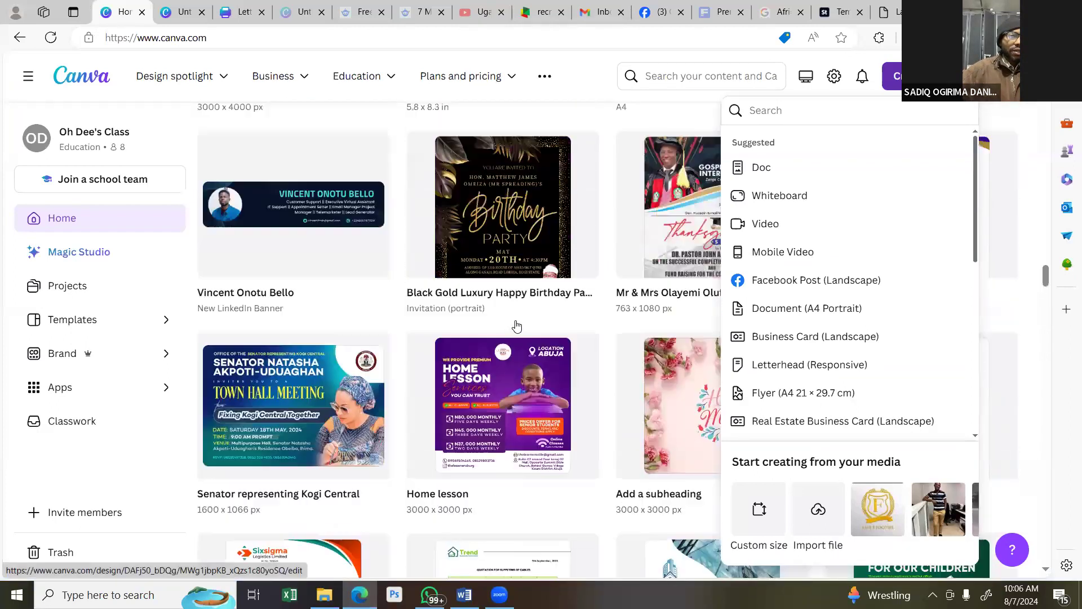
{"action": "scroll", "coordinate": [524, 349], "scroll_direction": "up", "scroll_amount": 3}
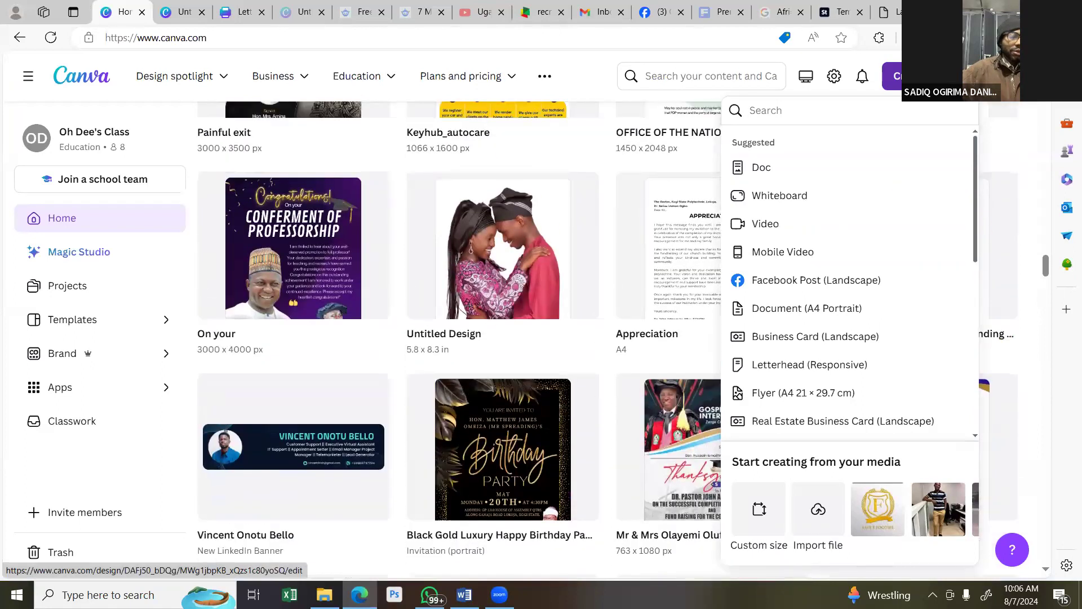
{"action": "scroll", "coordinate": [524, 349], "scroll_direction": "up", "scroll_amount": 1}
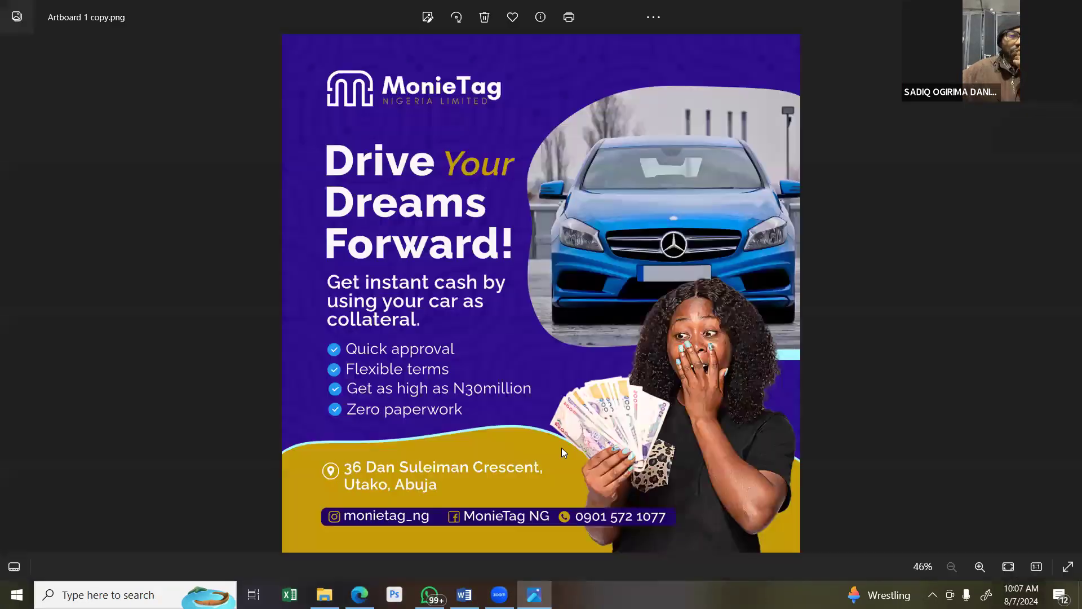
Save the open MonieTag flyer image to the Downloads folder as Artboard 1 copy.png.
{"action": "right_click", "coordinate": [475, 325]}
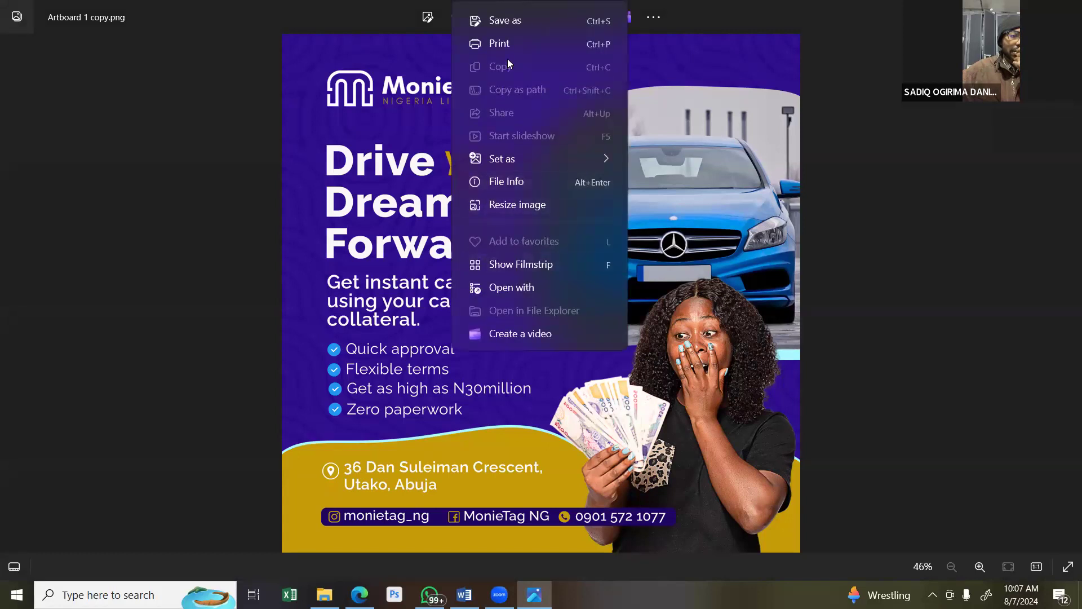
{"action": "left_click", "coordinate": [515, 23]}
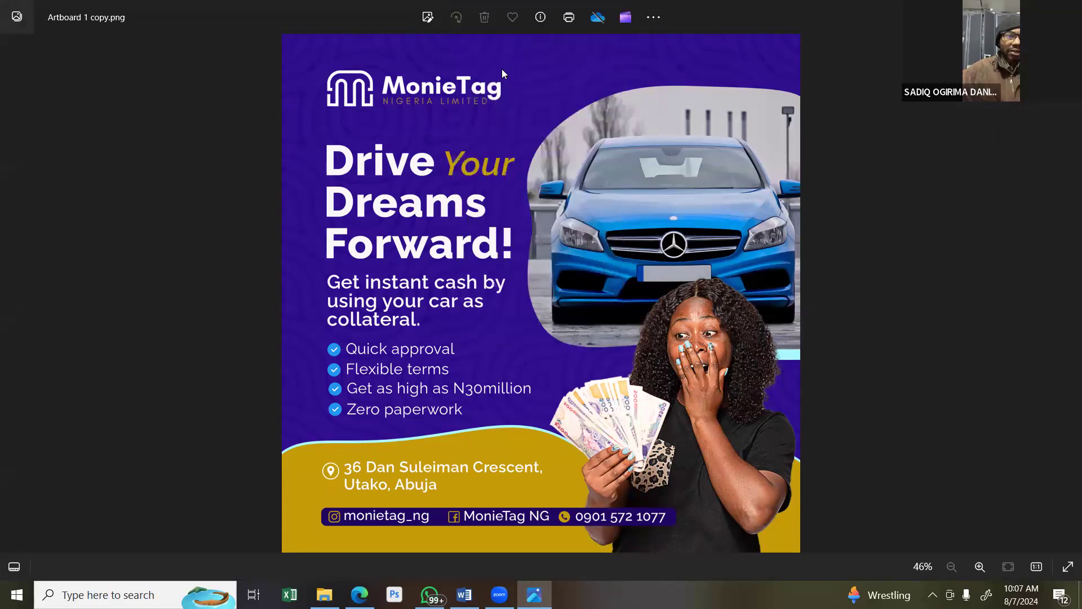
{"action": "key", "text": "Return"}
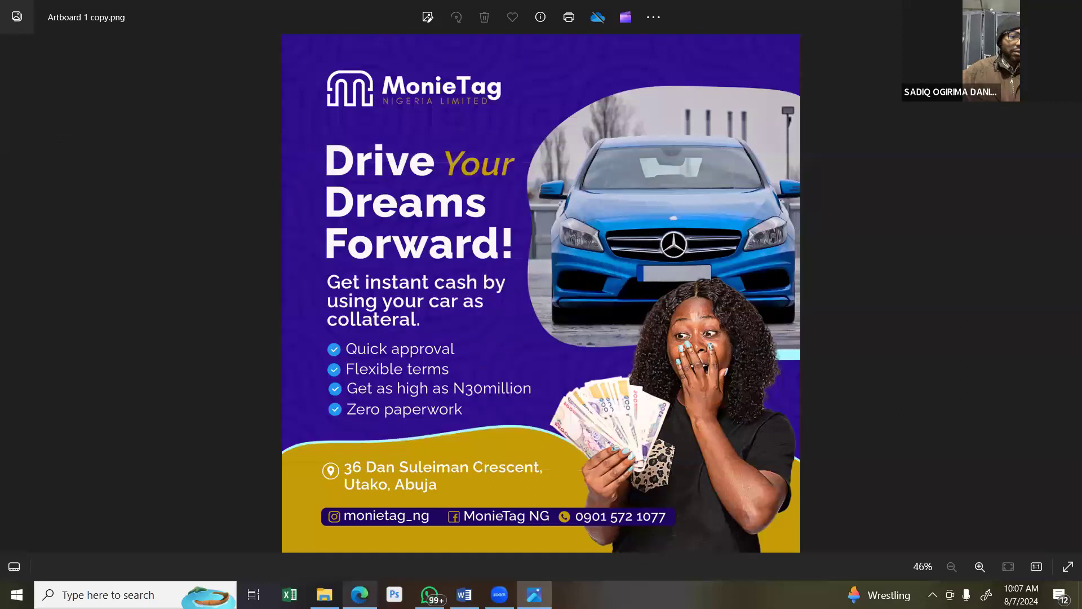
Switch to the Downloads folder in File Explorer and open Artboard 1 copy.png for viewing.
{"action": "key", "text": "alt+Tab"}
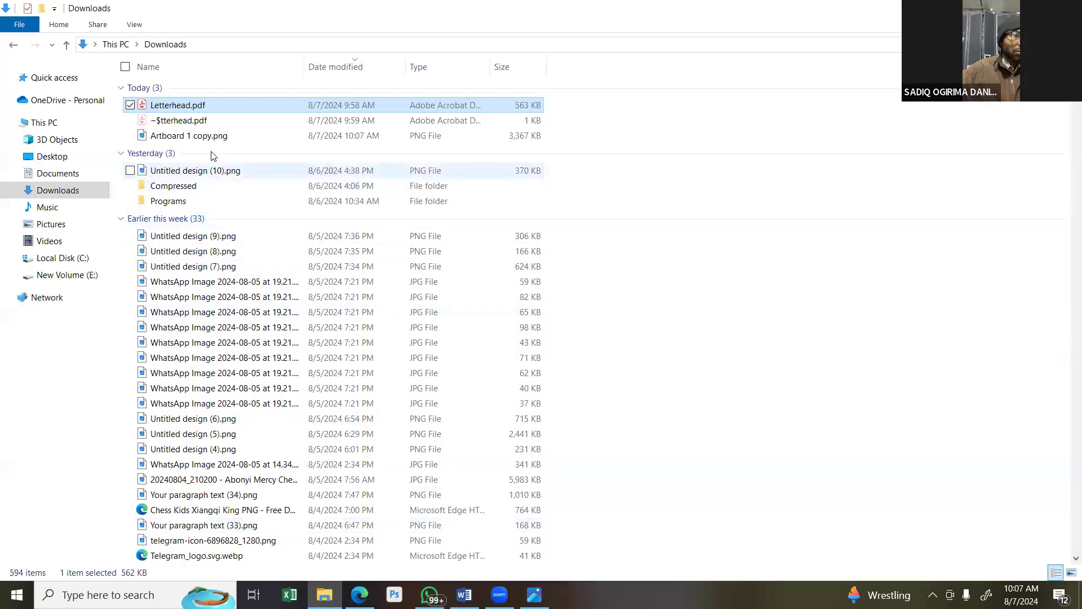
{"action": "left_click", "coordinate": [225, 137]}
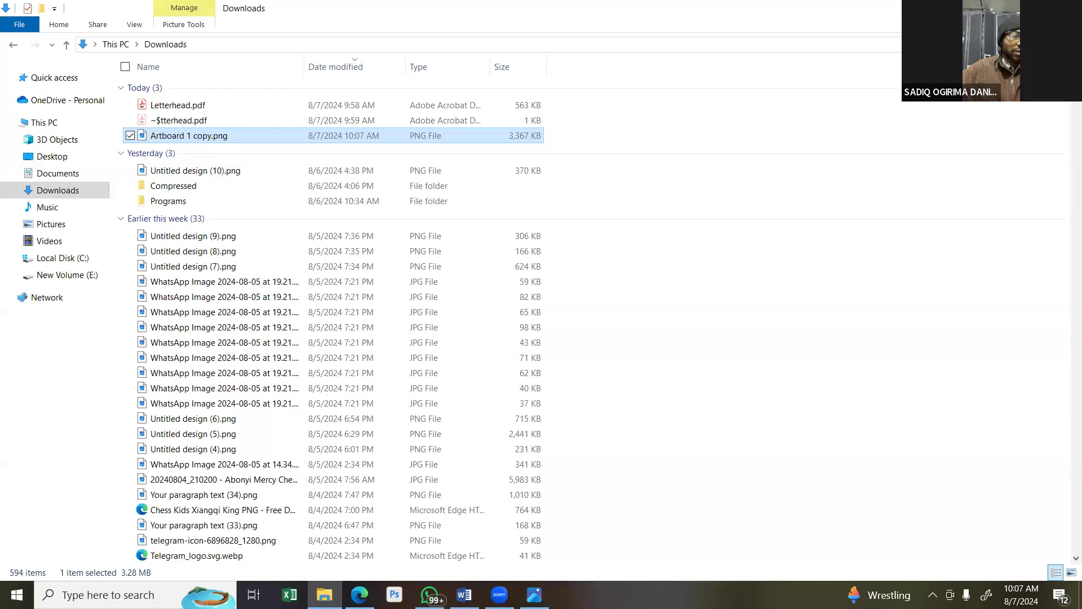
{"action": "key", "text": "Return"}
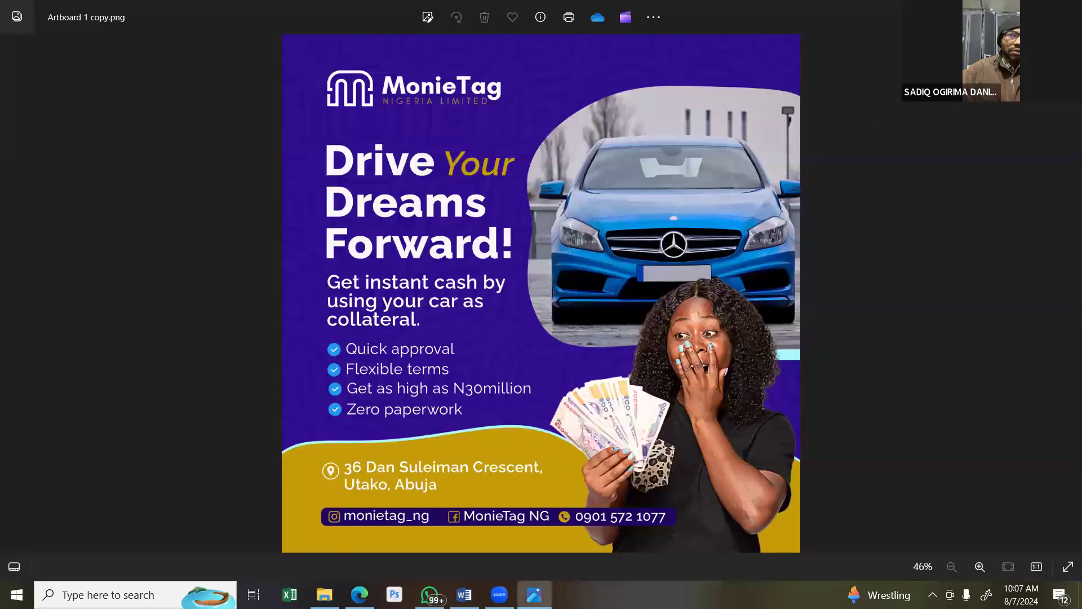
{"action": "key", "text": "alt+F4"}
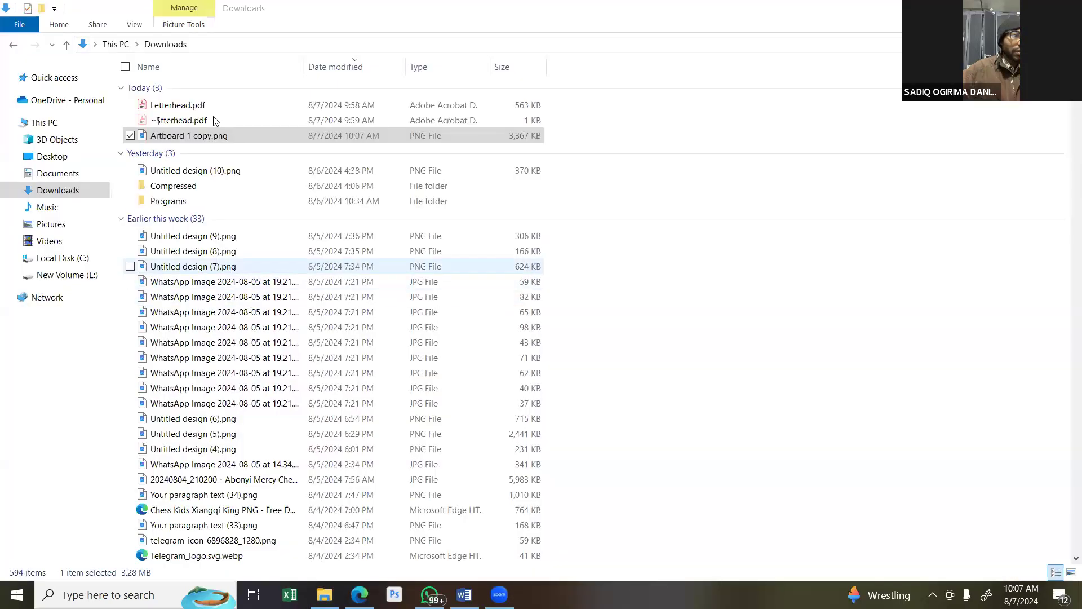
{"action": "double_click", "coordinate": [239, 136]}
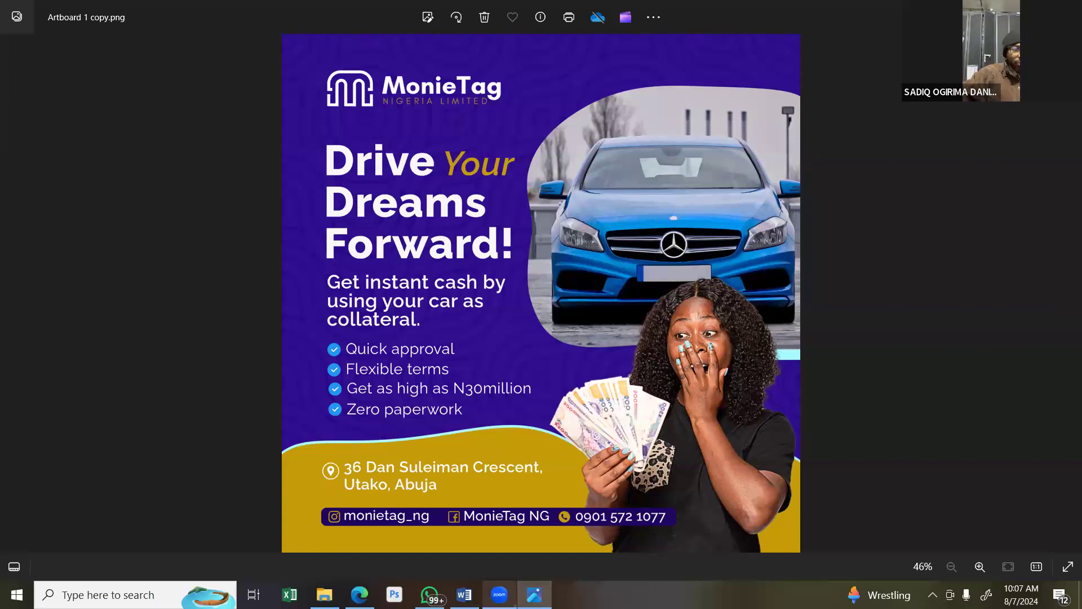
Switch to Canva and enter a custom design size of 2000 width by 2000 height in pixels.
{"action": "key", "text": "alt+Tab"}
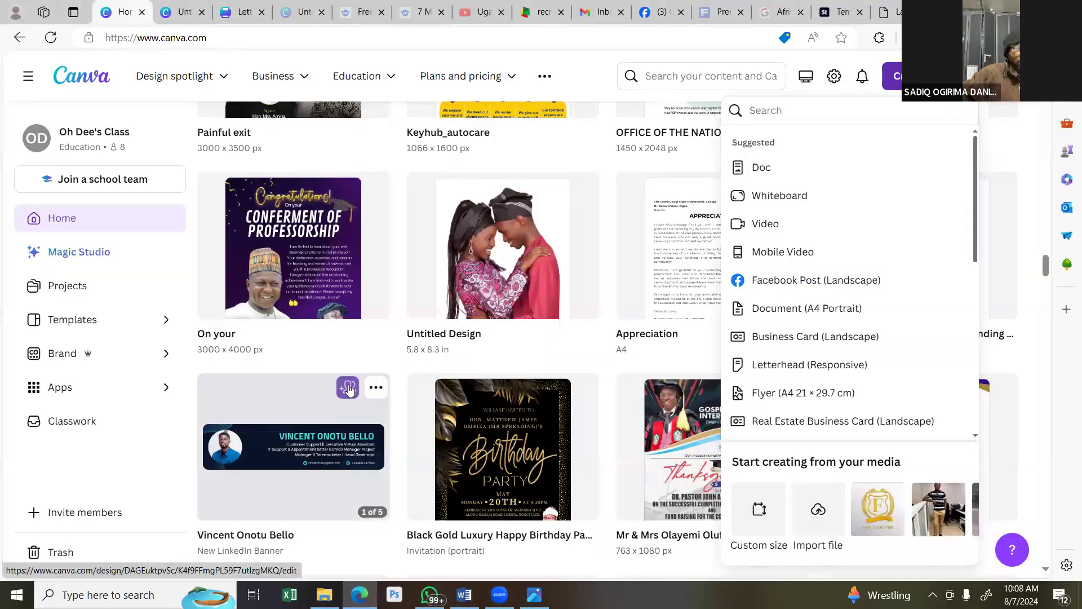
{"action": "scroll", "coordinate": [348, 388], "scroll_direction": "up", "scroll_amount": 10}
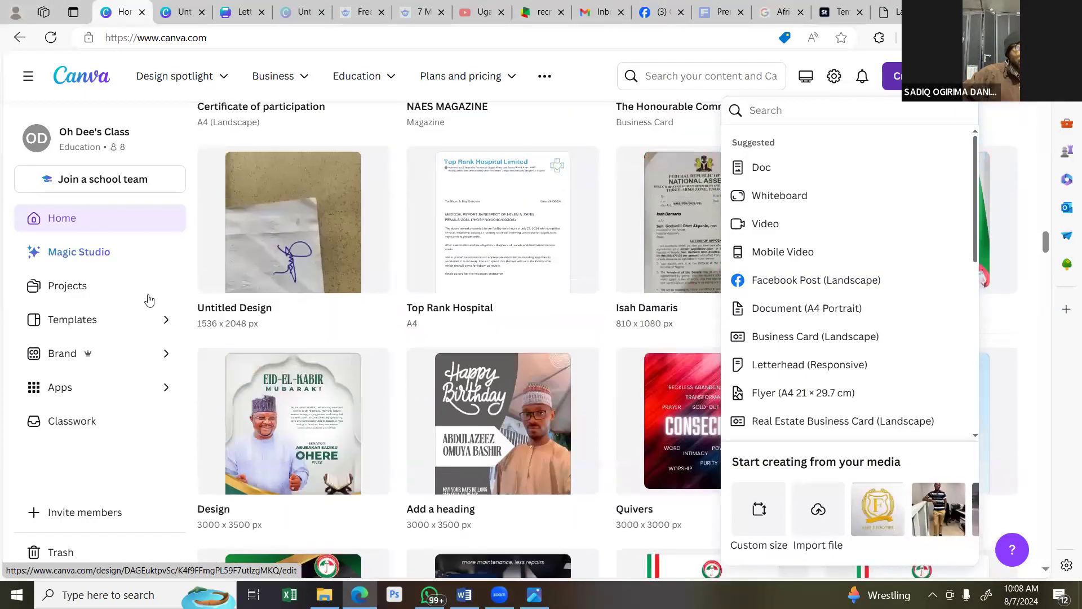
{"action": "scroll", "coordinate": [238, 243], "scroll_direction": "up", "scroll_amount": 10}
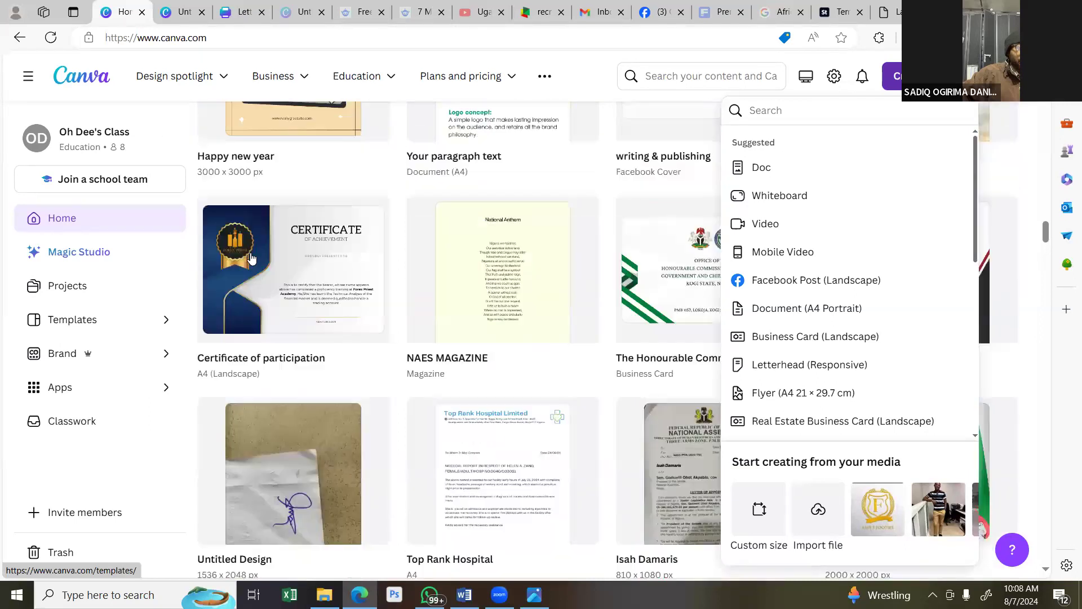
{"action": "scroll", "coordinate": [414, 298], "scroll_direction": "up", "scroll_amount": 10}
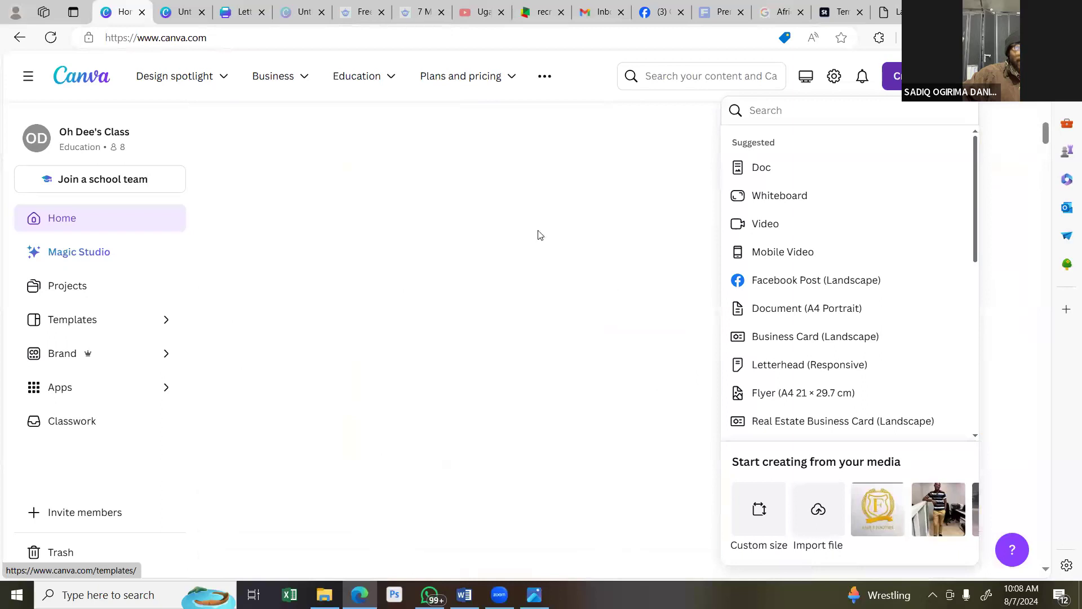
{"action": "left_click", "coordinate": [663, 179]}
{"action": "left_click", "coordinate": [899, 84]}
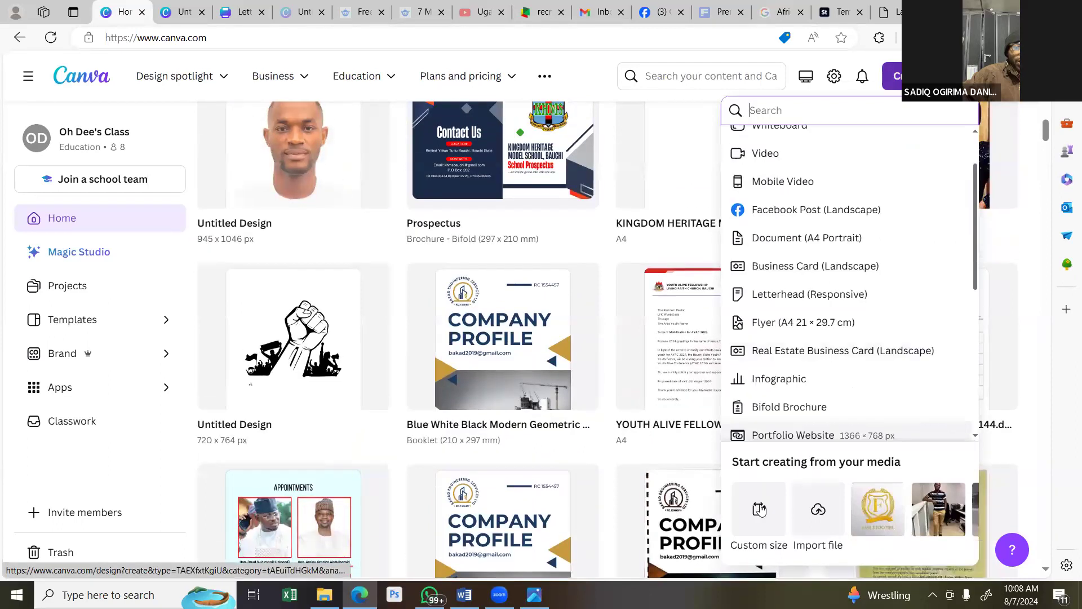
{"action": "left_click", "coordinate": [760, 509]}
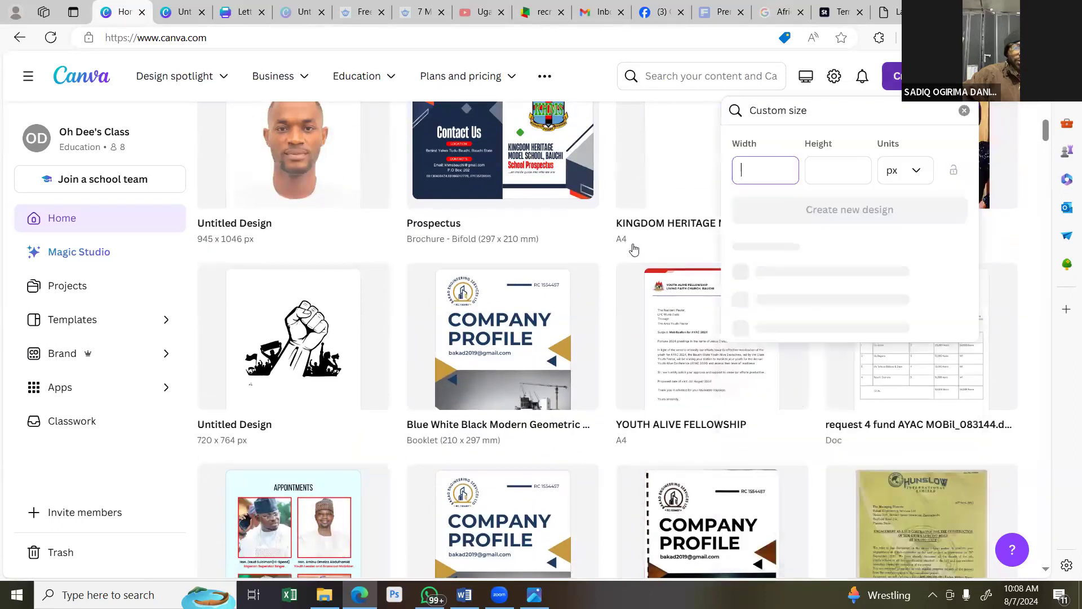
{"action": "left_click", "coordinate": [853, 176]}
{"action": "type", "text": "2000"}
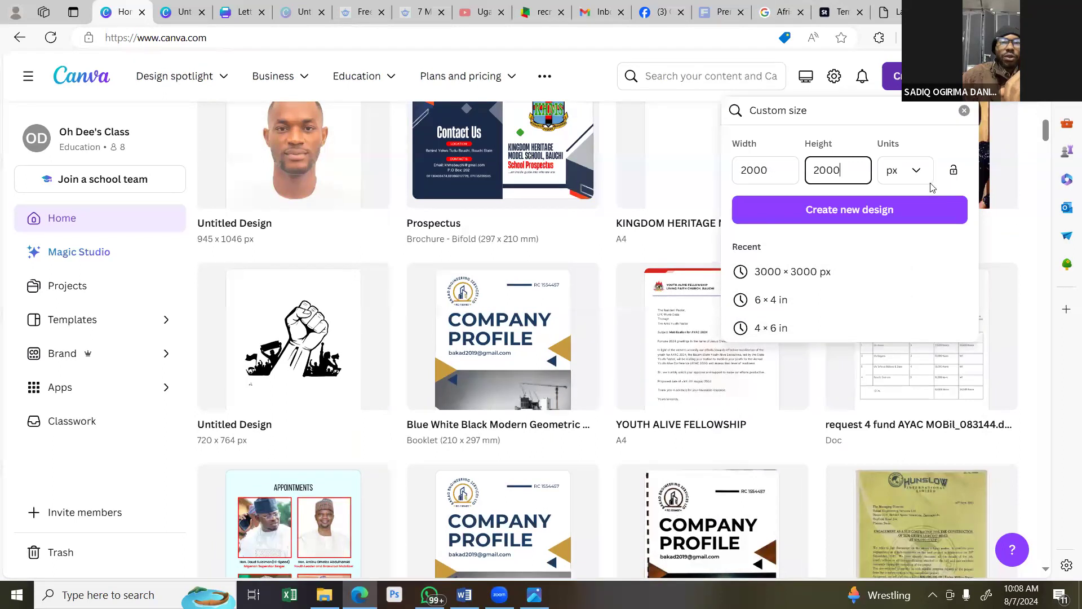
Look through the measurement units available for the custom design size.
{"action": "left_click", "coordinate": [902, 173]}
{"action": "left_click", "coordinate": [904, 176]}
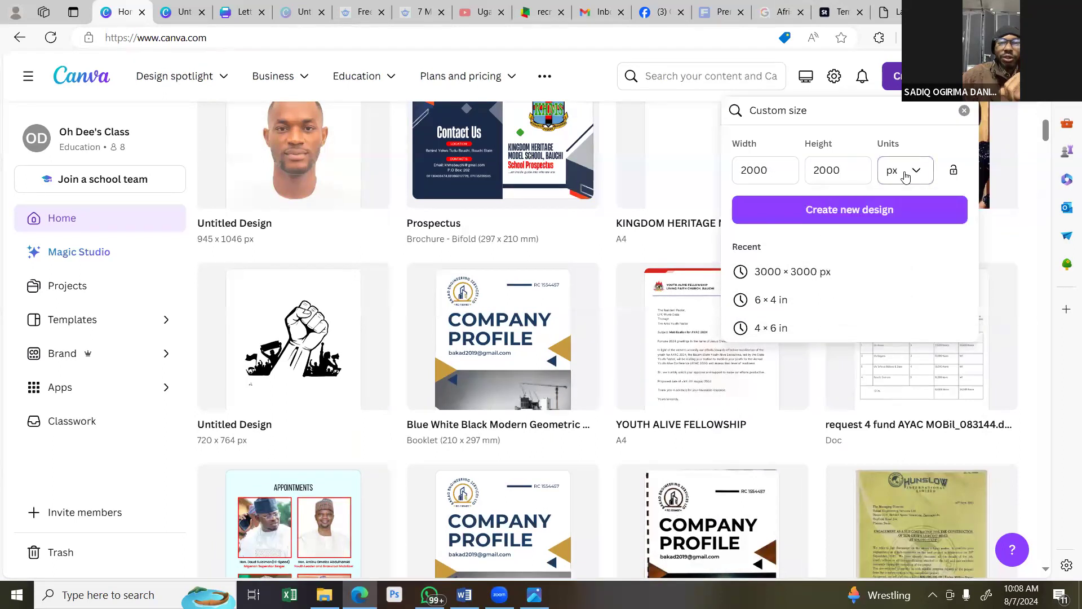
{"action": "left_click", "coordinate": [905, 177]}
{"action": "left_click", "coordinate": [905, 177]}
{"action": "left_click", "coordinate": [896, 175]}
{"action": "left_click", "coordinate": [862, 220]}
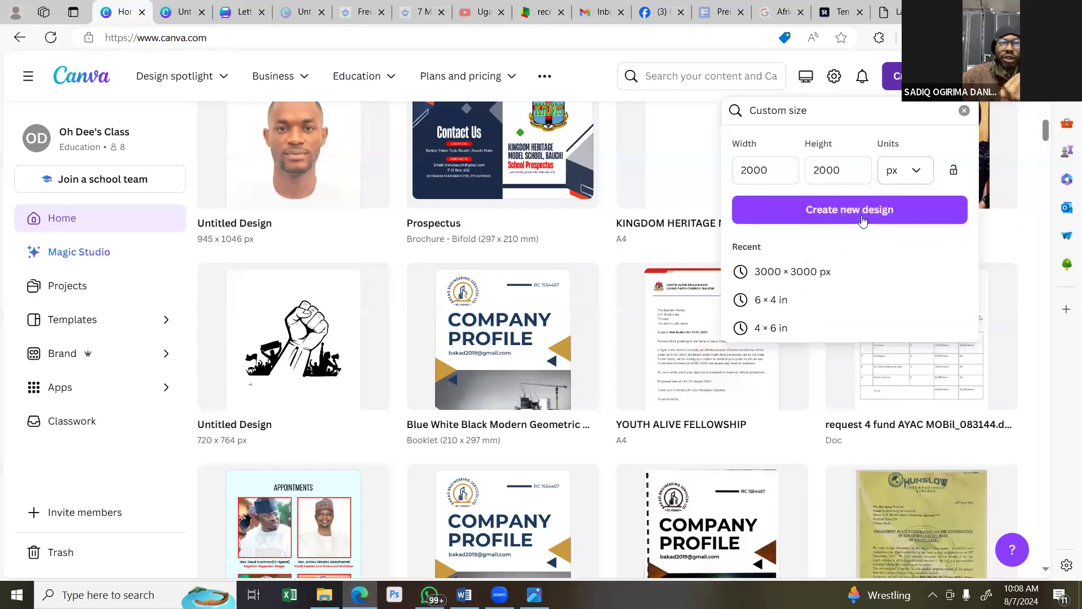
{"action": "left_click", "coordinate": [918, 170]}
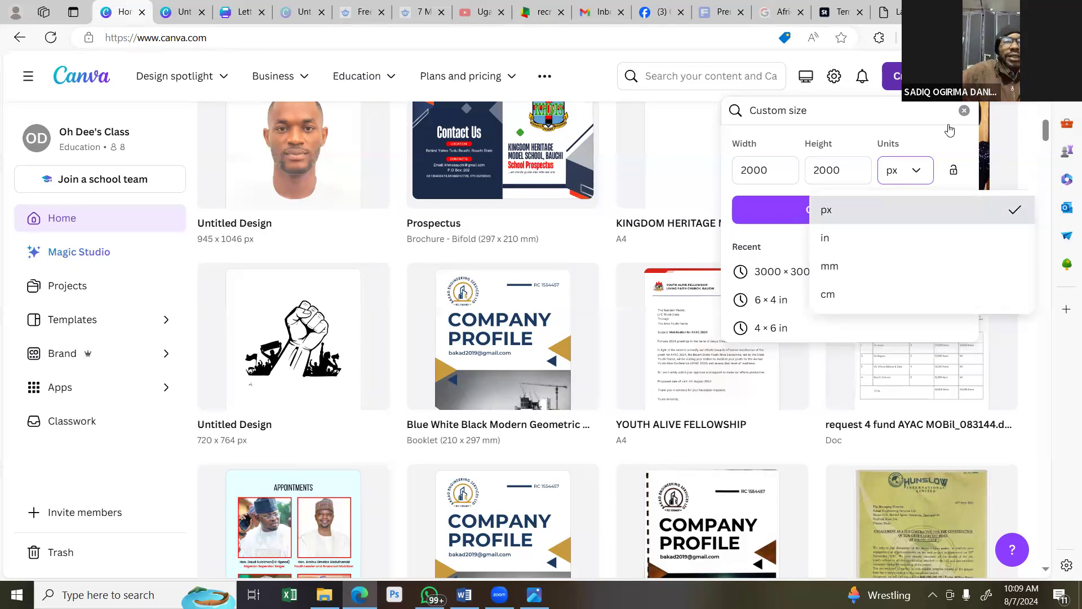
Try a custom design size of 8000 by 8000 px.
{"action": "left_click", "coordinate": [750, 170]}
{"action": "left_click_drag", "start_coordinate": [768, 170], "coordinate": [728, 177]}
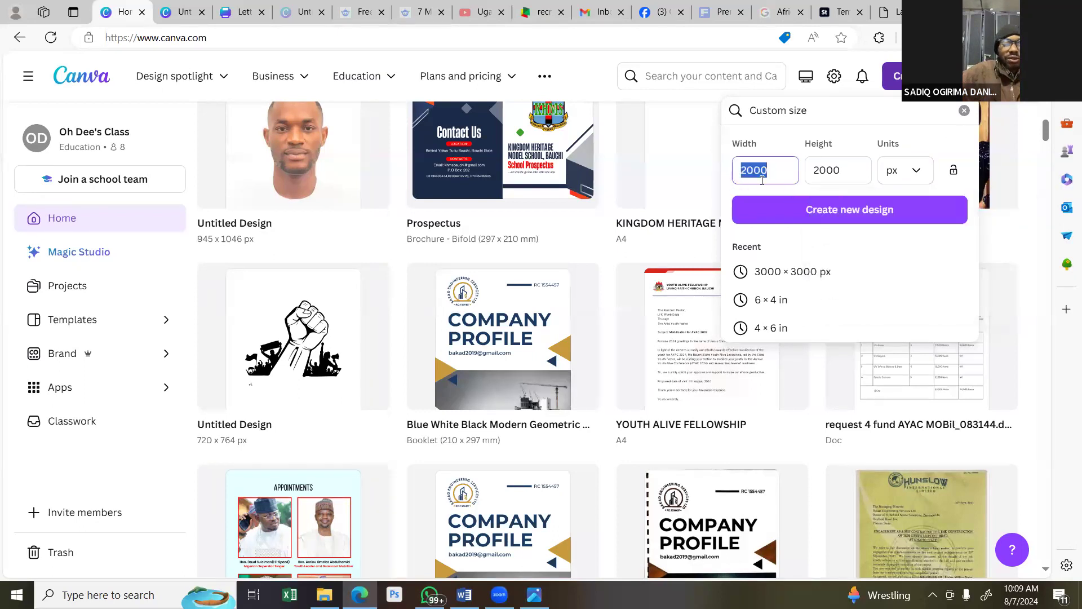
{"action": "type", "text": "8000"}
{"action": "left_click_drag", "start_coordinate": [842, 171], "coordinate": [795, 175]}
{"action": "type", "text": "8000"}
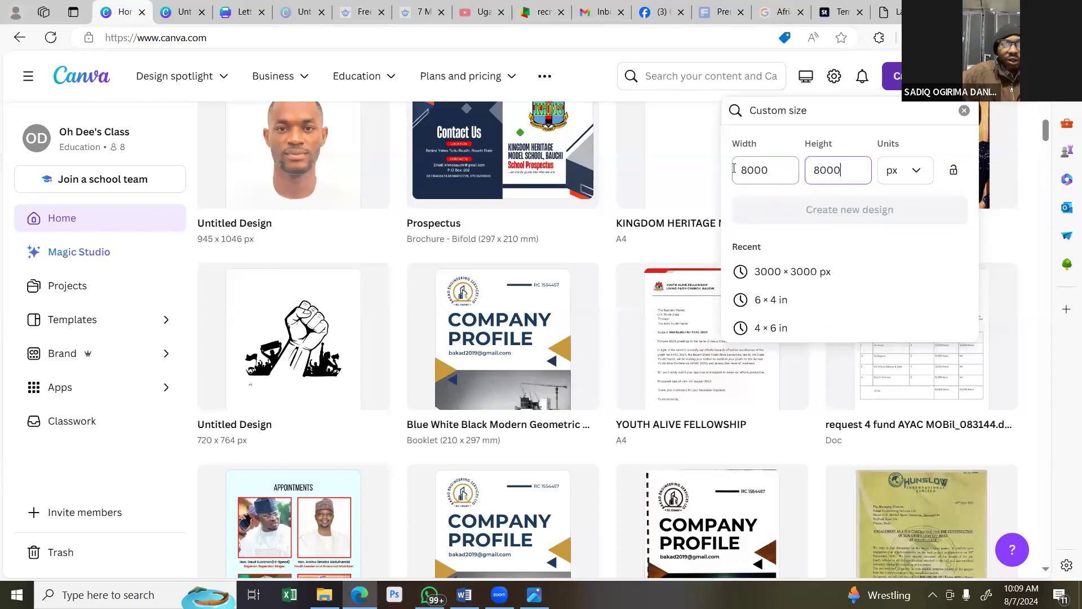
Set the custom width and height to 2000 px each and create the new blank design.
{"action": "left_click_drag", "start_coordinate": [734, 168], "coordinate": [779, 170]}
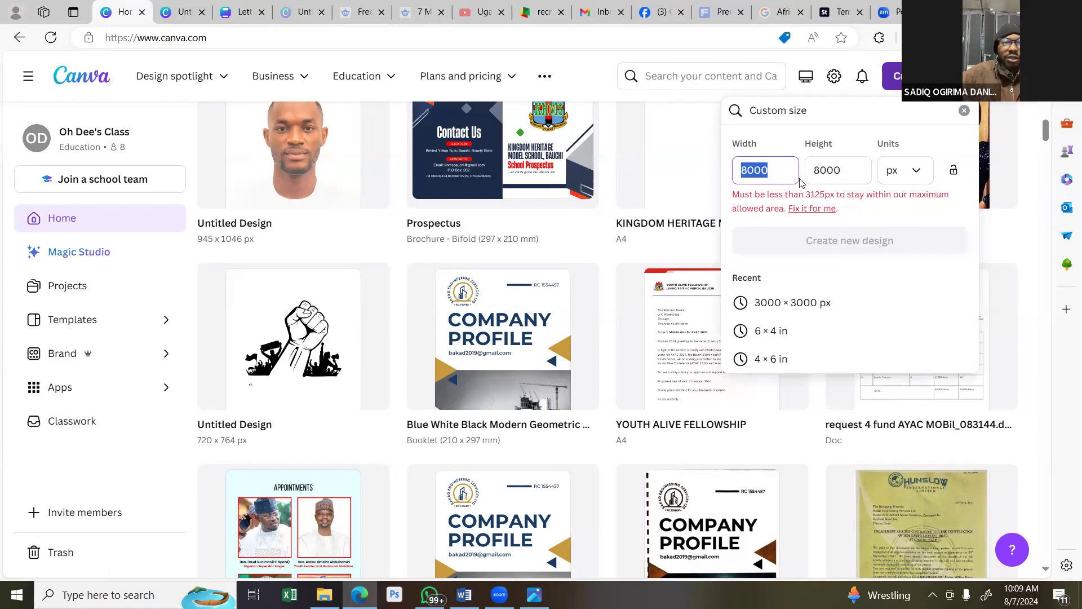
{"action": "left_click", "coordinate": [777, 176]}
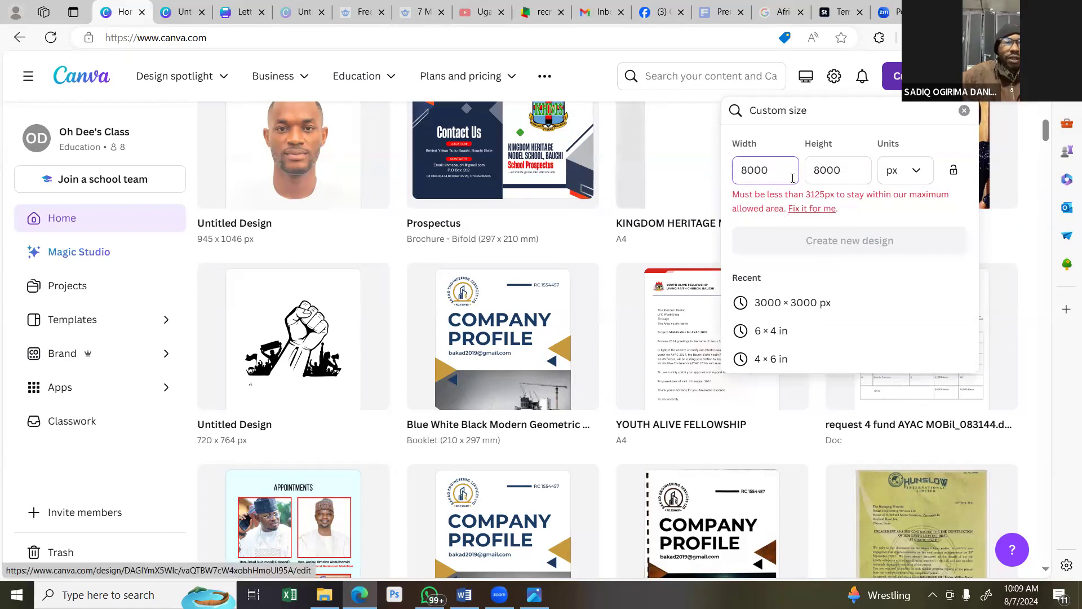
{"action": "key", "text": "ctrl+a"}
{"action": "type", "text": "2000"}
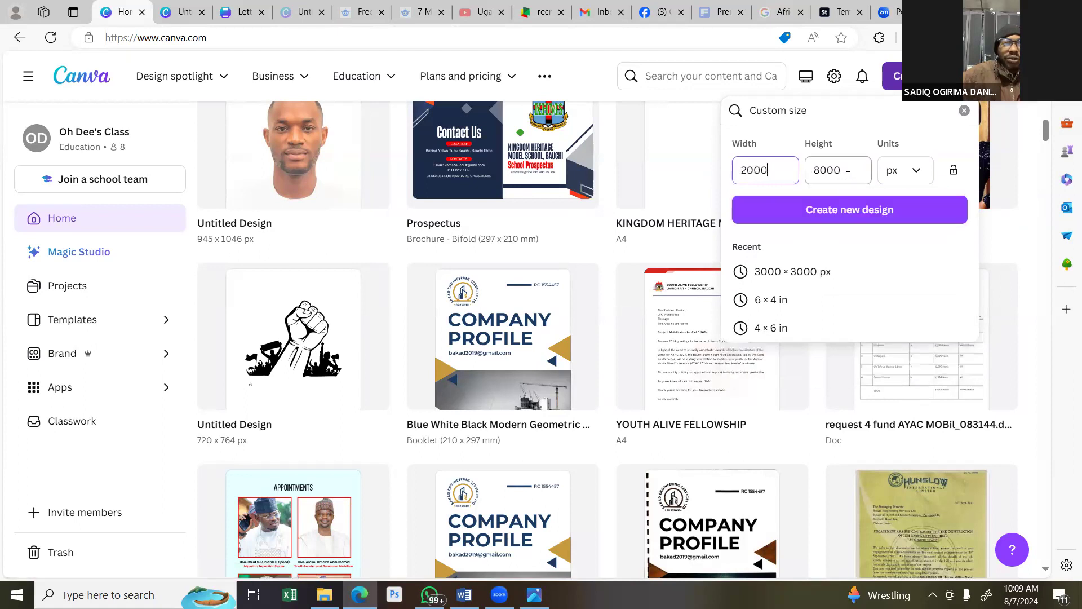
{"action": "left_click", "coordinate": [805, 172]}
{"action": "key", "text": "ctrl+a"}
{"action": "type", "text": "2000"}
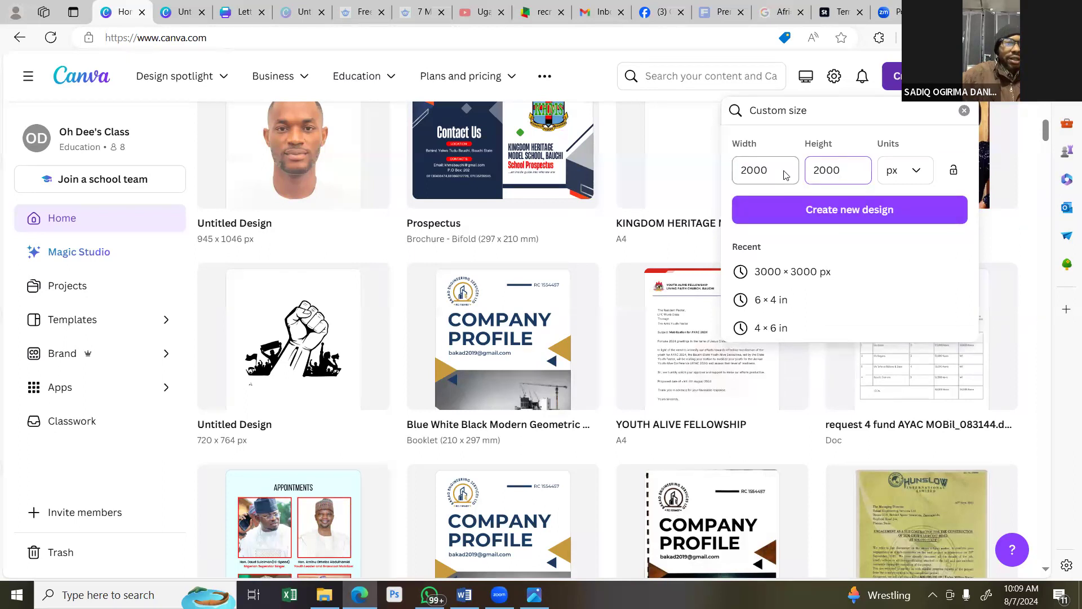
{"action": "left_click", "coordinate": [801, 208]}
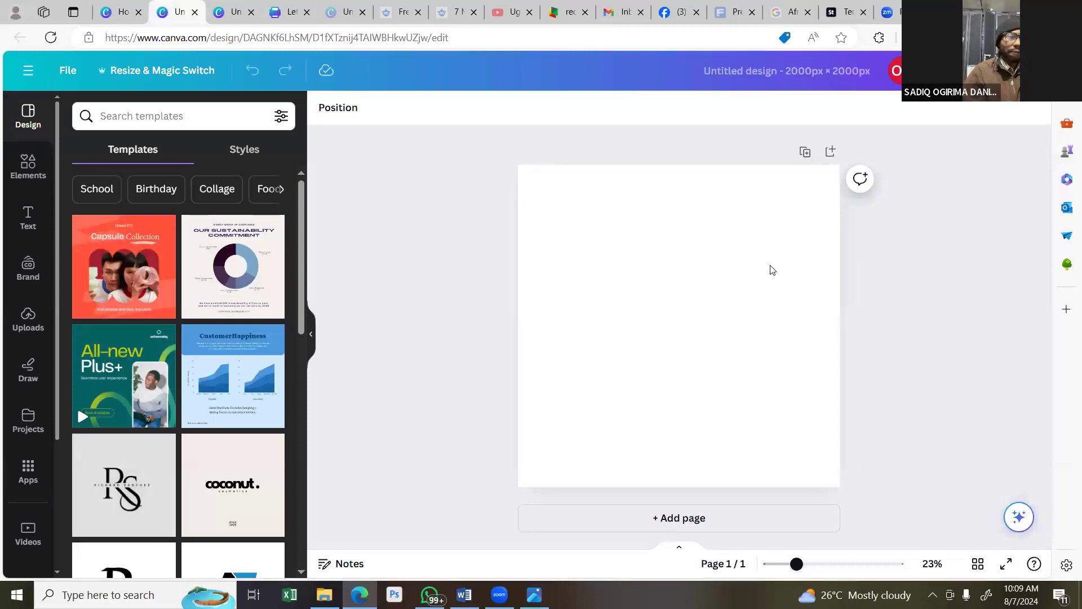
Review the reference flyer Artboard 1 copy.png in the image viewer and return to the blank Canva design.
{"action": "scroll", "coordinate": [180, 366], "scroll_direction": "down", "scroll_amount": 2}
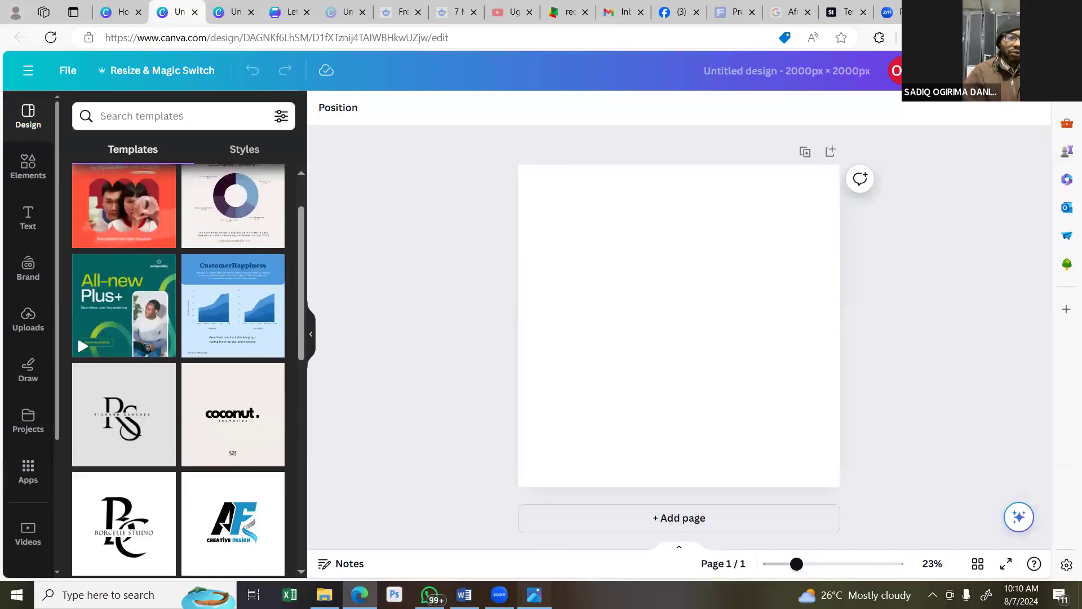
{"action": "left_click", "coordinate": [534, 595]}
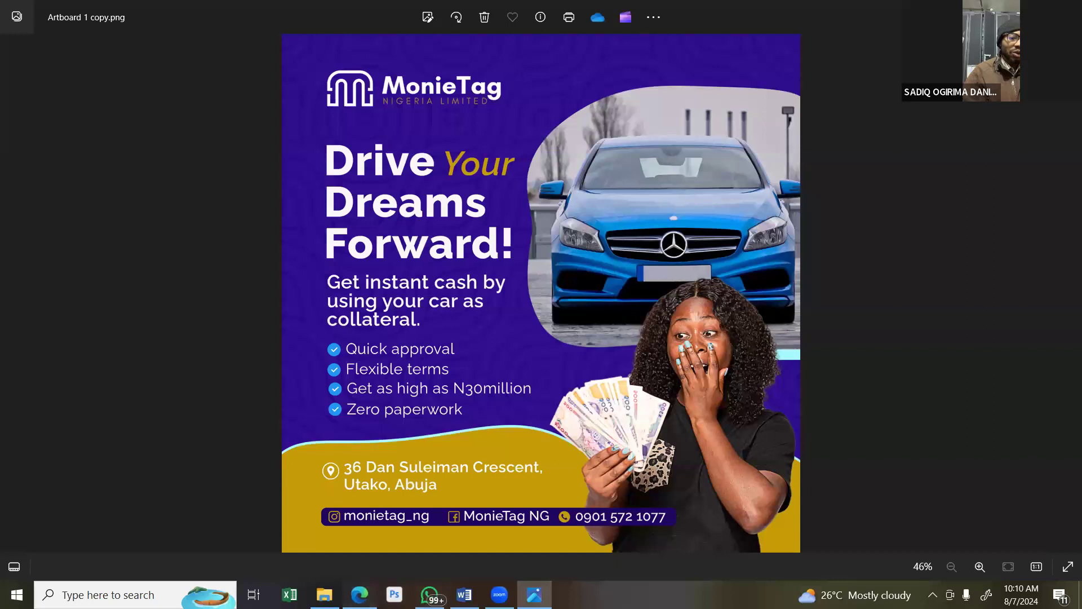
{"action": "left_click", "coordinate": [359, 595]}
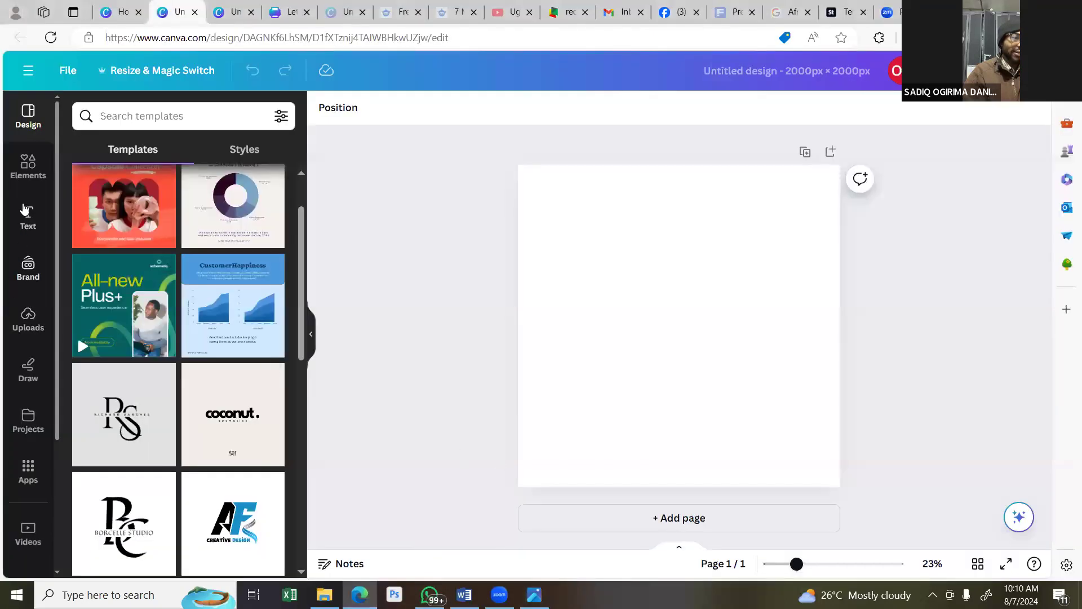
Add the MonieTag Nigeria Limited logo from the uploaded images to the blank page.
{"action": "left_click", "coordinate": [29, 169]}
{"action": "left_click", "coordinate": [31, 324]}
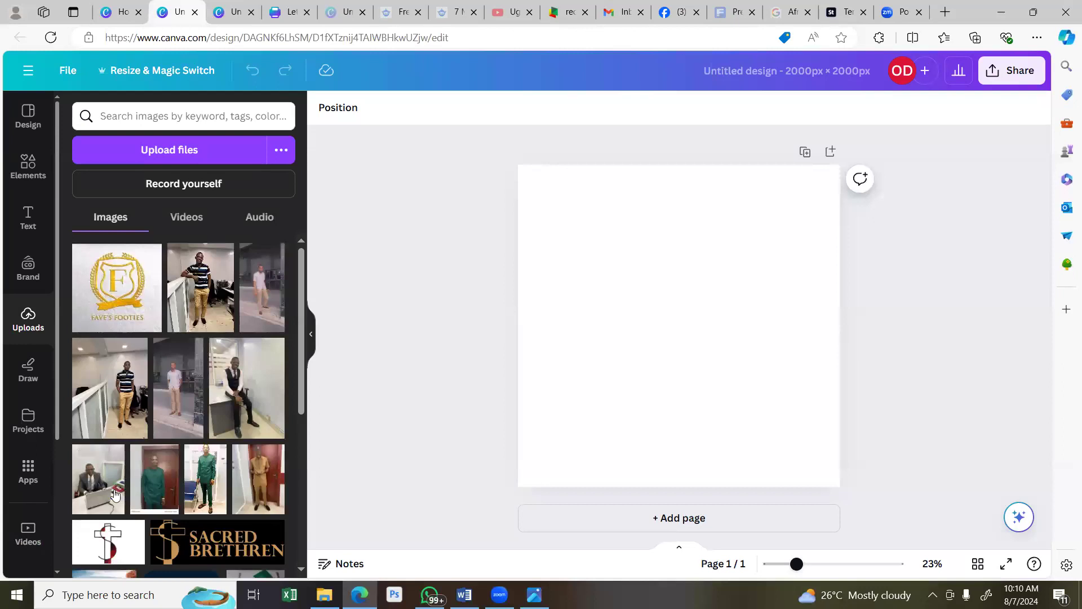
{"action": "scroll", "coordinate": [188, 438], "scroll_direction": "down", "scroll_amount": 5}
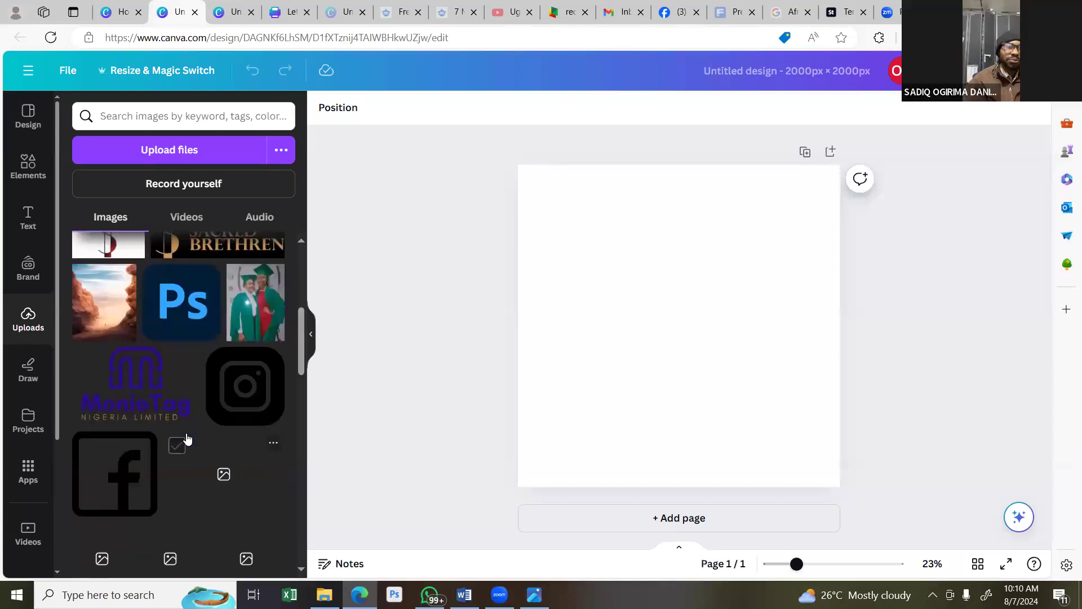
{"action": "left_click", "coordinate": [161, 407]}
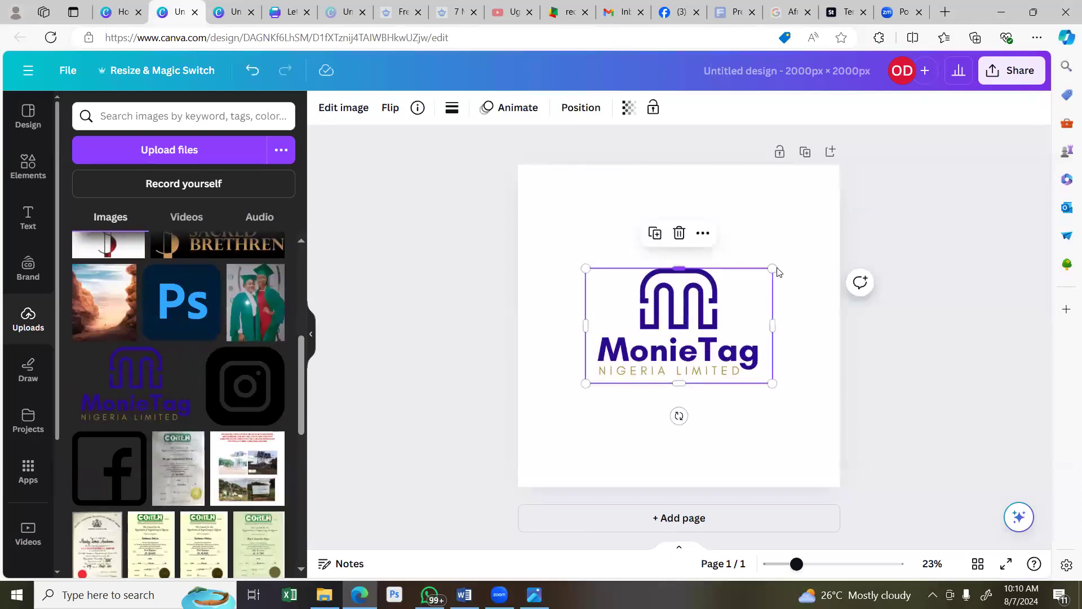
Add the MonieTag logo afresh from the uploaded images, scale it down and place it near the page's upper-left corner.
{"action": "left_click_drag", "start_coordinate": [774, 269], "coordinate": [704, 311]}
{"action": "left_click", "coordinate": [650, 266]}
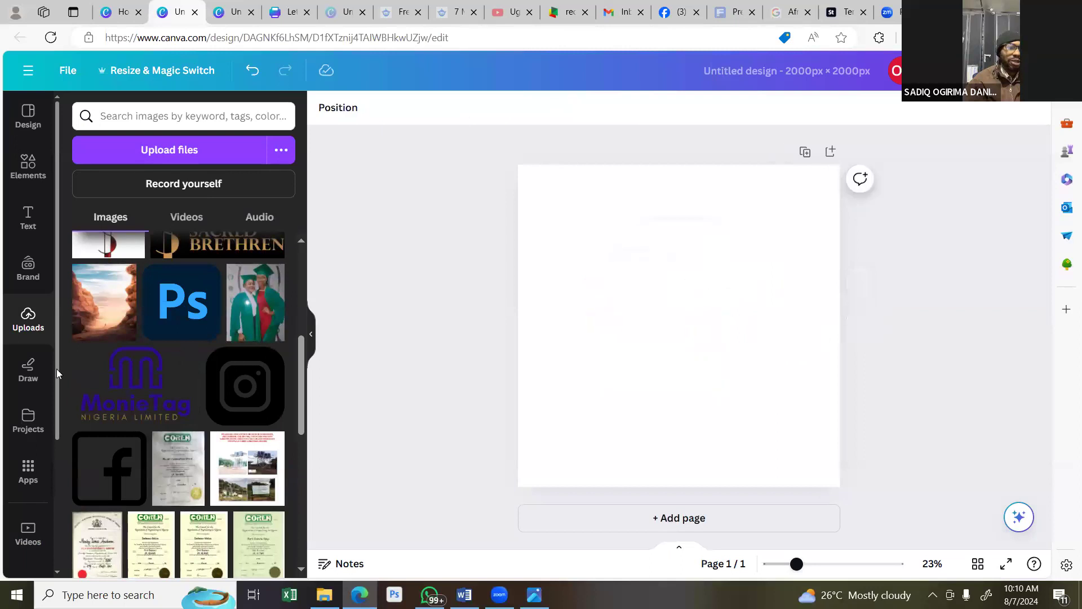
{"action": "left_click", "coordinate": [143, 385]}
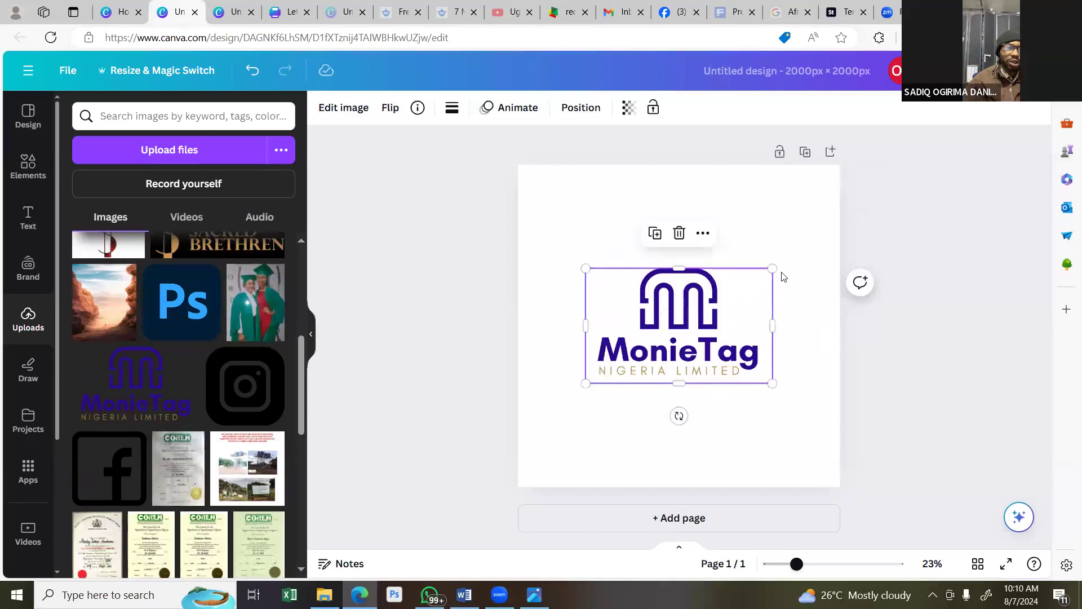
{"action": "left_click_drag", "start_coordinate": [773, 268], "coordinate": [756, 305]}
{"action": "left_click_drag", "start_coordinate": [687, 372], "coordinate": [586, 248]}
{"action": "mouse_move", "coordinate": [580, 216]}
{"action": "left_mouse_down"}
{"action": "mouse_move", "coordinate": [578, 204]}
{"action": "mouse_move", "coordinate": [567, 212]}
{"action": "left_mouse_up"}
{"action": "left_click", "coordinate": [410, 259]}
{"action": "left_click", "coordinate": [466, 242]}
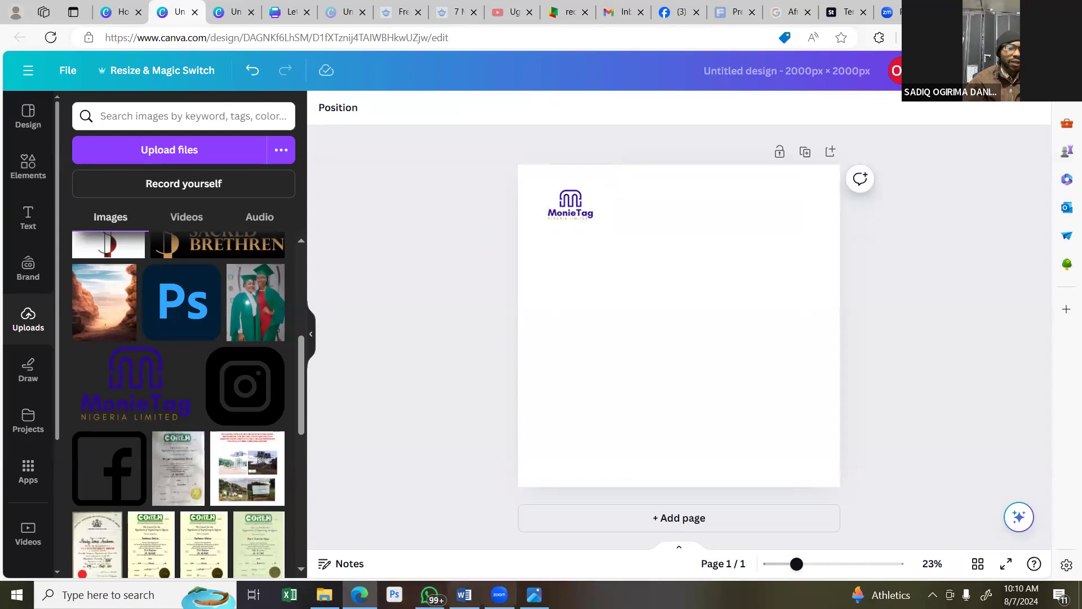
Check the reference flyer, then fill the page background with the logo's dark blue photo colour #2b088d.
{"action": "left_click", "coordinate": [535, 595]}
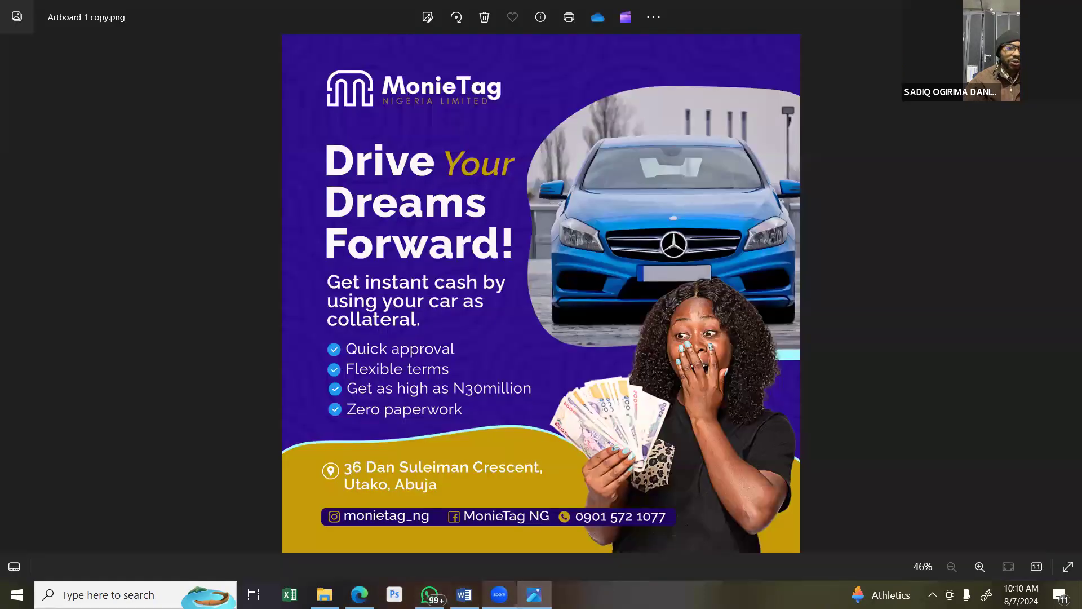
{"action": "left_click", "coordinate": [359, 595]}
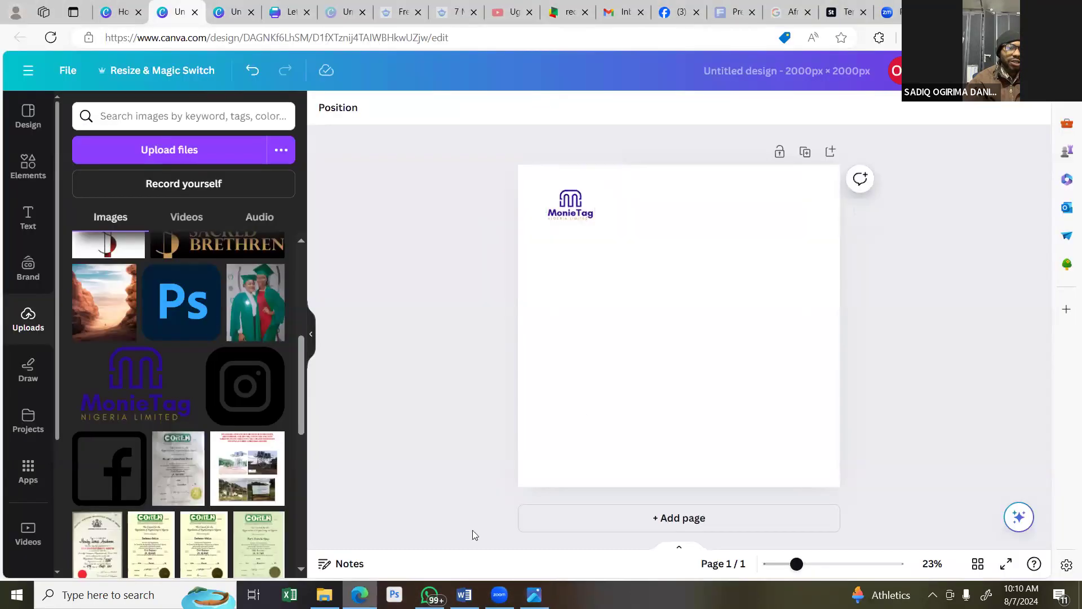
{"action": "left_click", "coordinate": [611, 337]}
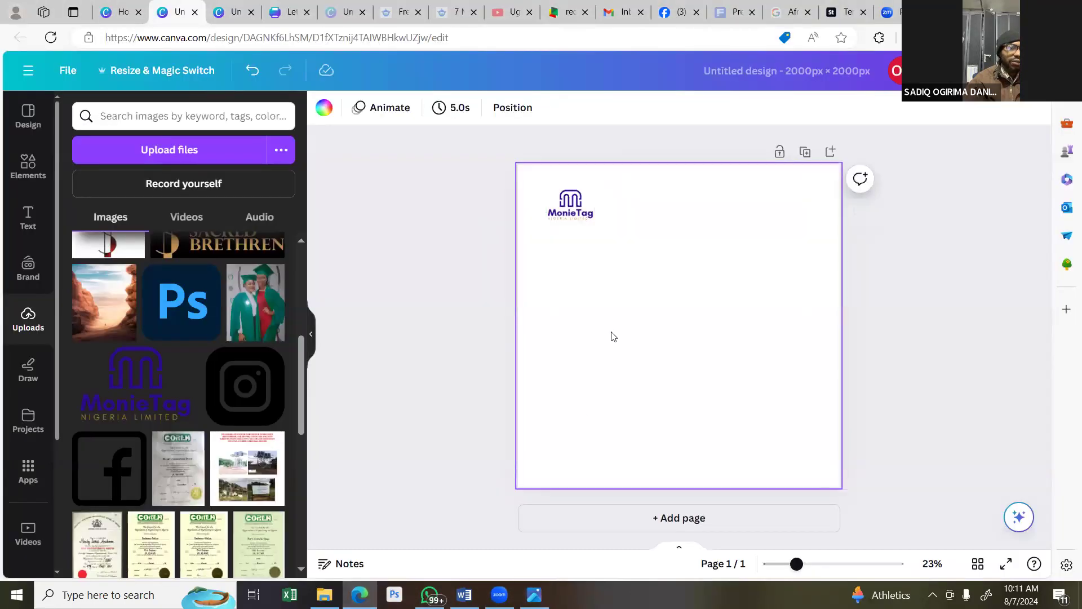
{"action": "left_click", "coordinate": [324, 108]}
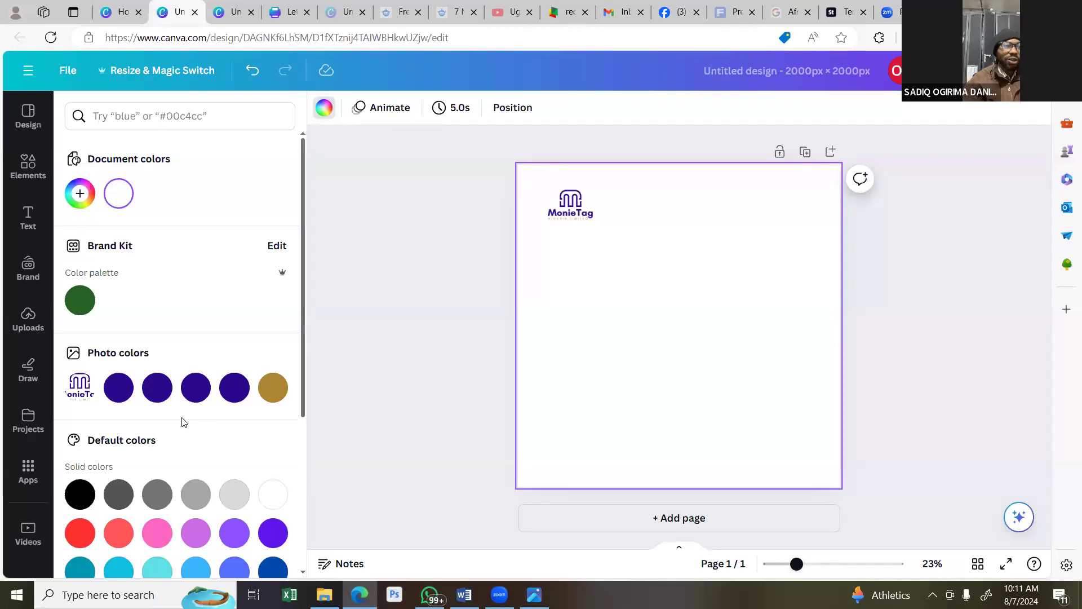
{"action": "left_click", "coordinate": [119, 392]}
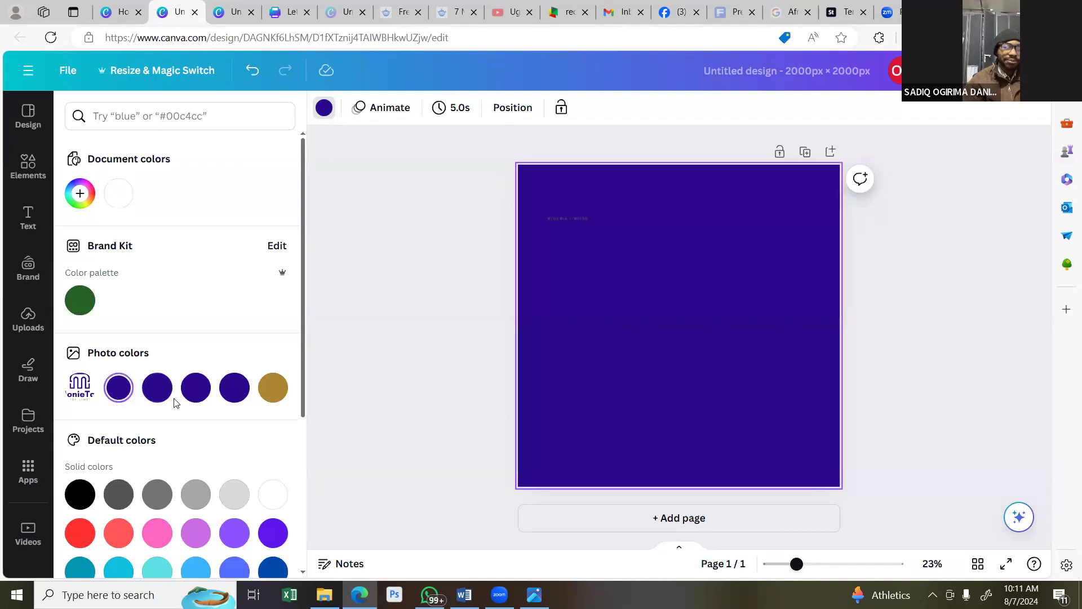
Compare the logo on the dark blue background with the reference flyer and look through the uploaded images for another logo version.
{"action": "left_click", "coordinate": [581, 197]}
{"action": "left_click", "coordinate": [482, 203]}
{"action": "left_click", "coordinate": [553, 208]}
{"action": "left_click", "coordinate": [412, 276]}
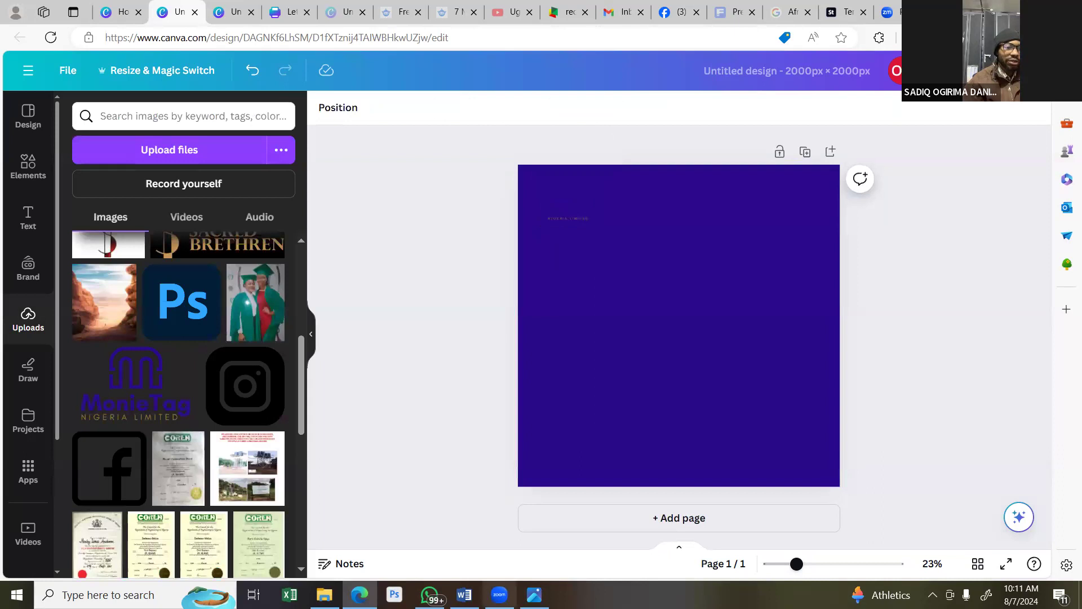
{"action": "left_click", "coordinate": [535, 595]}
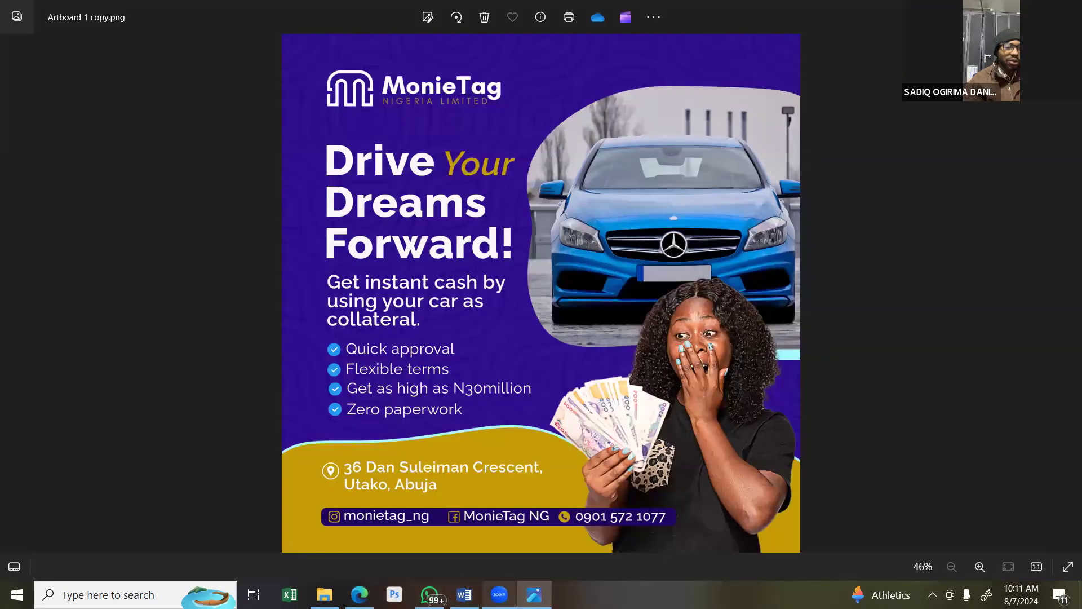
{"action": "left_click", "coordinate": [360, 595]}
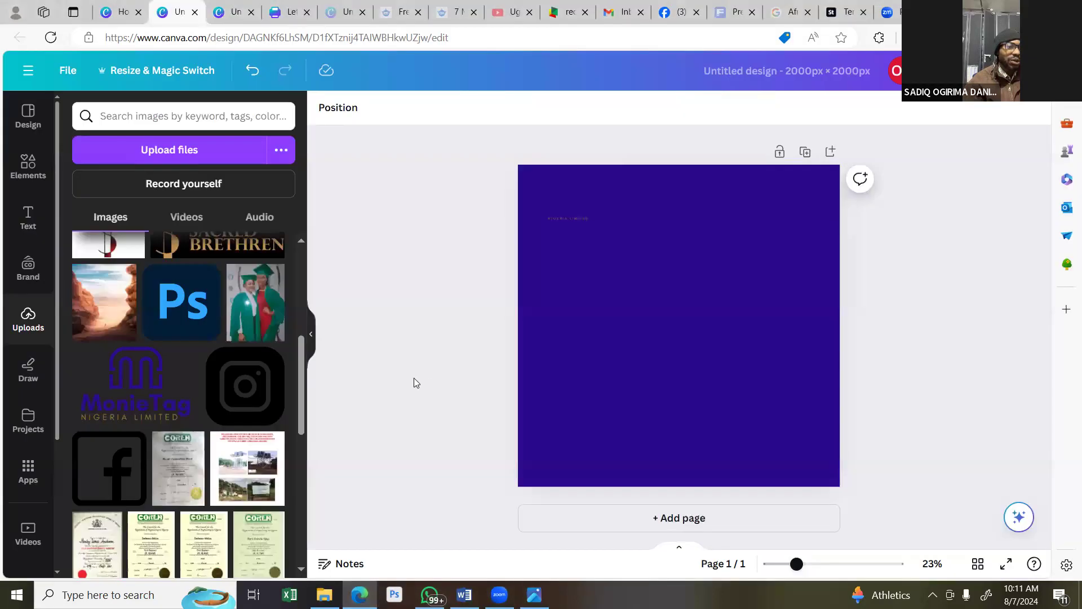
{"action": "left_click", "coordinate": [574, 213]}
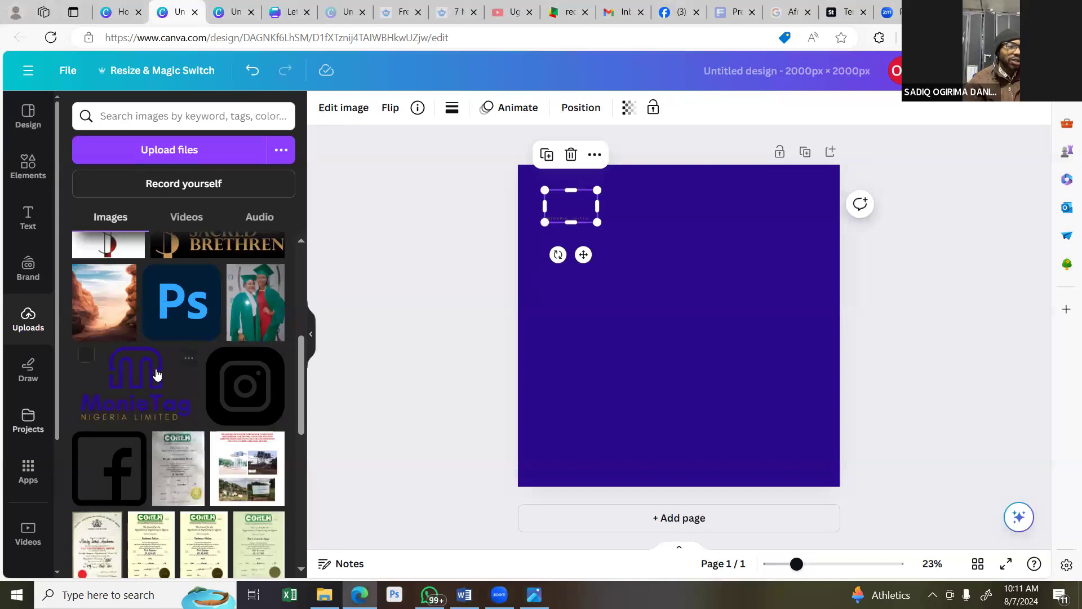
{"action": "scroll", "coordinate": [156, 374], "scroll_direction": "down", "scroll_amount": 3}
{"action": "scroll", "coordinate": [160, 372], "scroll_direction": "up", "scroll_amount": 5}
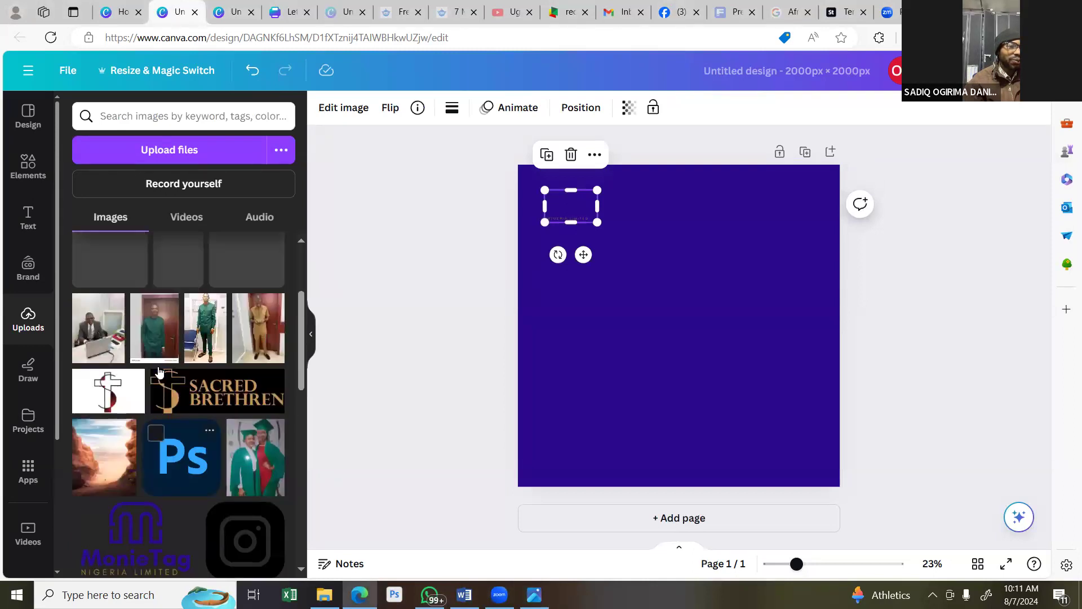
{"action": "scroll", "coordinate": [159, 372], "scroll_direction": "up", "scroll_amount": 2}
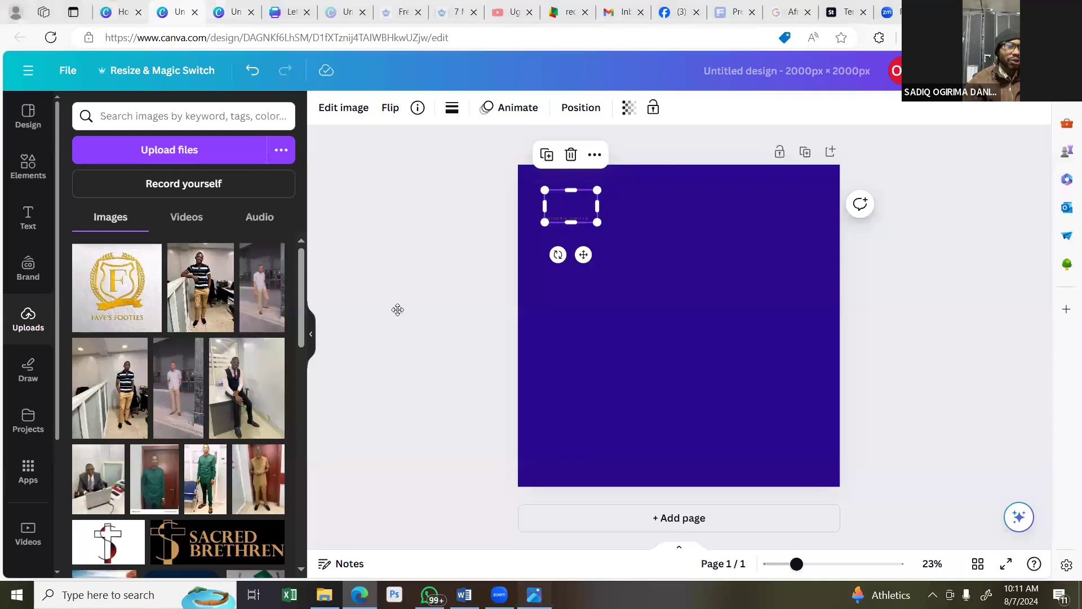
{"action": "key", "text": "alt+Tab"}
{"action": "key", "text": "alt+Tab"}
{"action": "key", "text": "Delete"}
Add a white circle graphic and enlarge it to cover most of the page's upper-left area, extending past the page edges.
{"action": "left_click", "coordinate": [28, 166]}
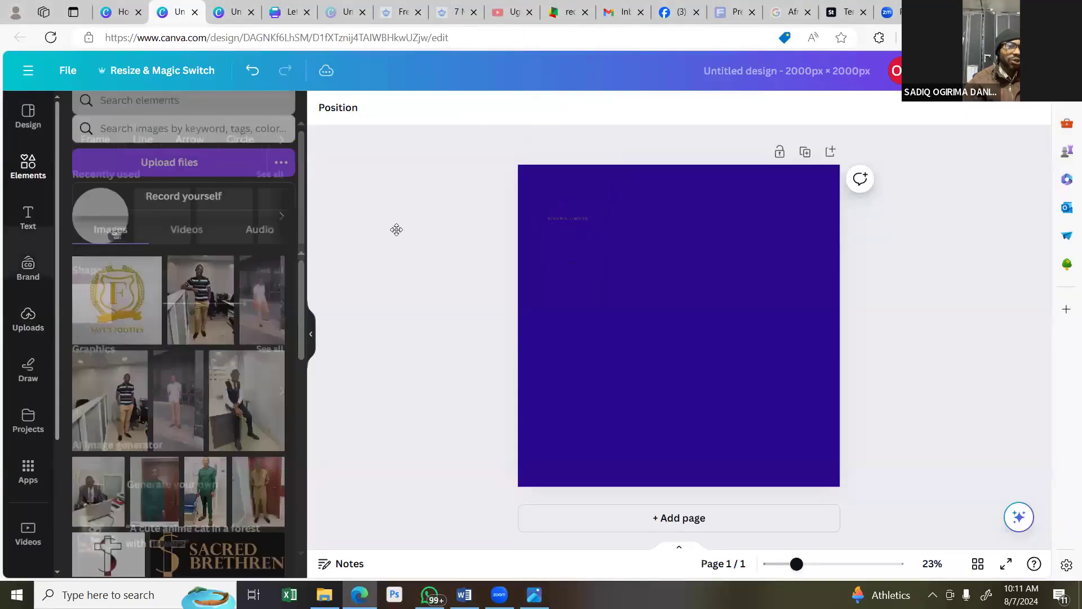
{"action": "left_click", "coordinate": [101, 232]}
{"action": "left_click_drag", "start_coordinate": [744, 261], "coordinate": [878, 126]}
{"action": "left_click_drag", "start_coordinate": [784, 231], "coordinate": [645, 223]}
{"action": "left_click_drag", "start_coordinate": [739, 382], "coordinate": [788, 430]}
{"action": "left_click_drag", "start_coordinate": [632, 275], "coordinate": [623, 255]}
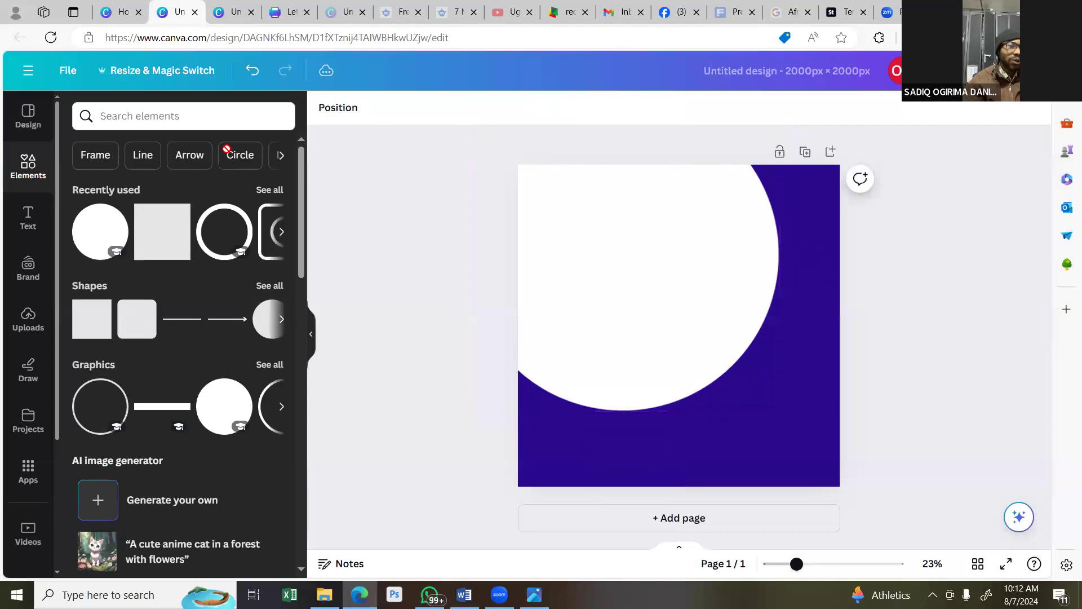
Reorder the layers so the white circle sits beneath the MonieTag logo.
{"action": "left_click", "coordinate": [124, 145]}
{"action": "left_click", "coordinate": [262, 121]}
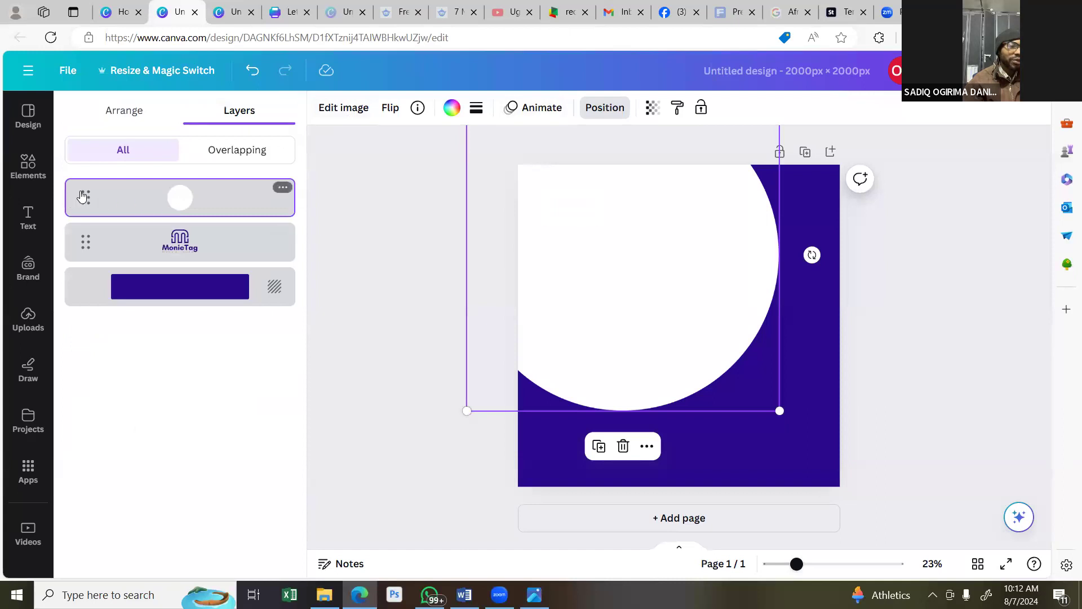
{"action": "left_click_drag", "start_coordinate": [80, 248], "coordinate": [82, 252]}
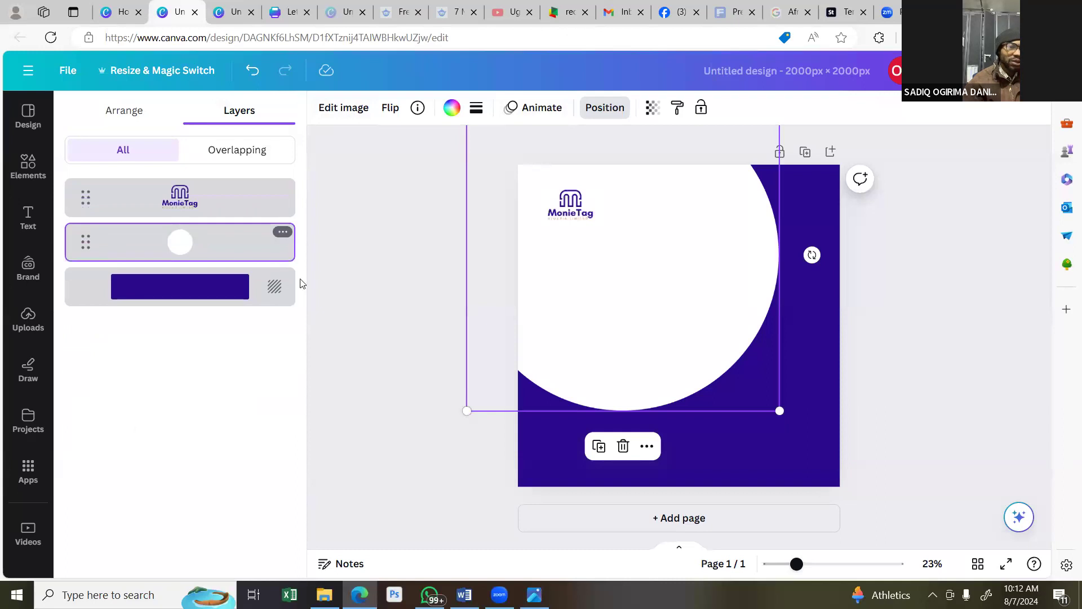
{"action": "left_click", "coordinate": [385, 274]}
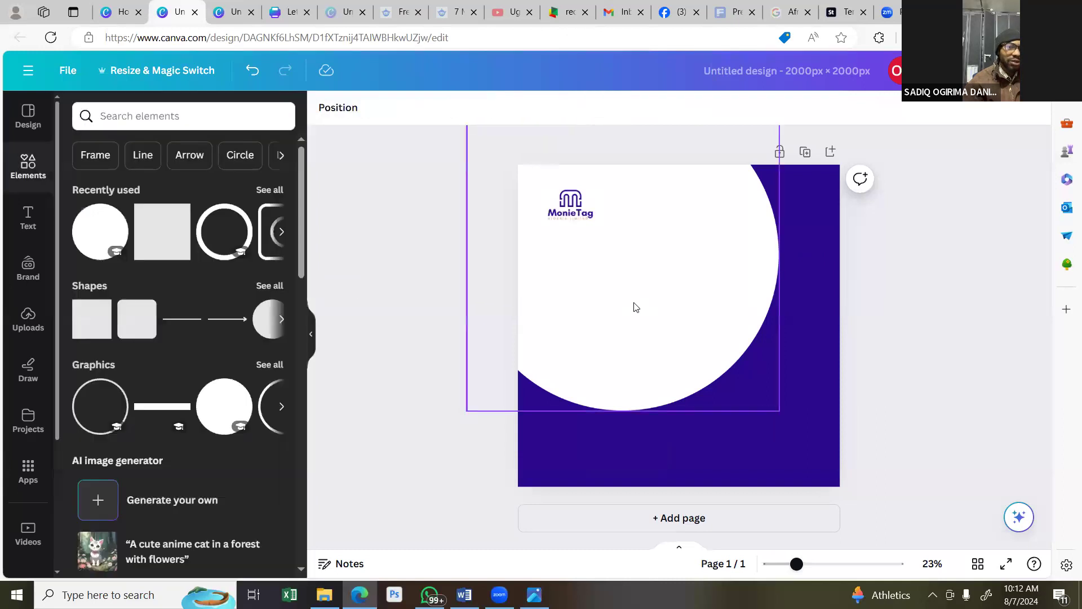
Recolour the large circle with default solid colours, trying light blue and settling on turquoise.
{"action": "left_click", "coordinate": [636, 307]}
{"action": "left_click", "coordinate": [453, 110]}
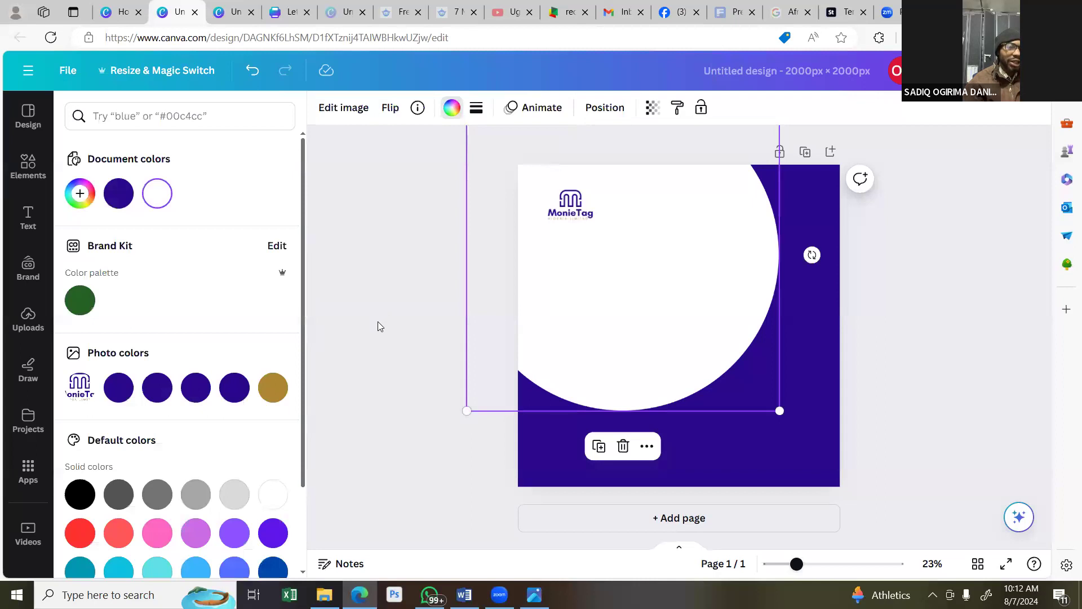
{"action": "scroll", "coordinate": [189, 395], "scroll_direction": "down", "scroll_amount": 2}
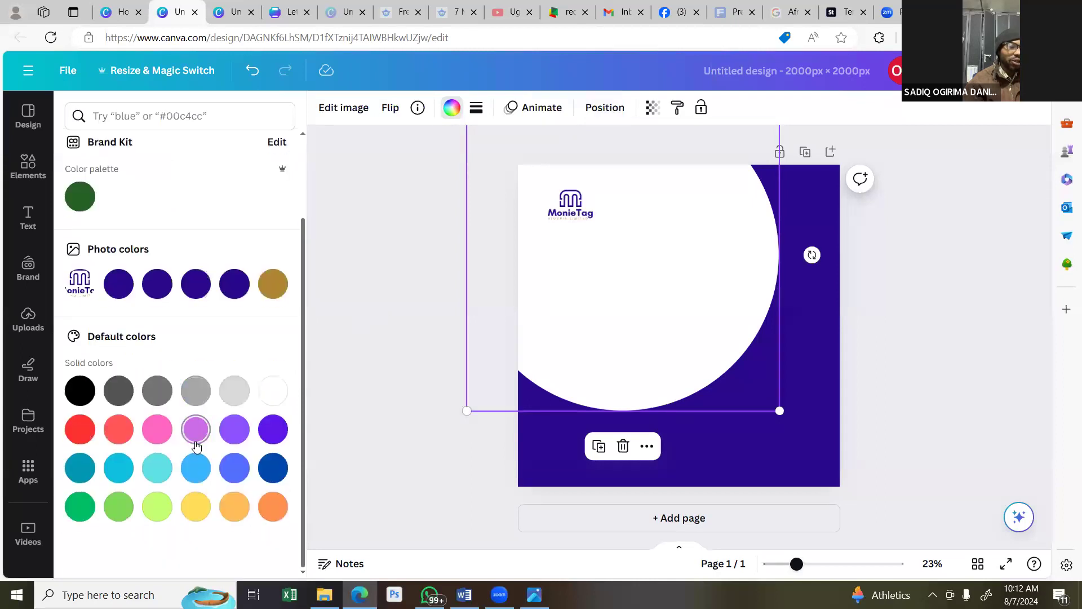
{"action": "left_click", "coordinate": [192, 476]}
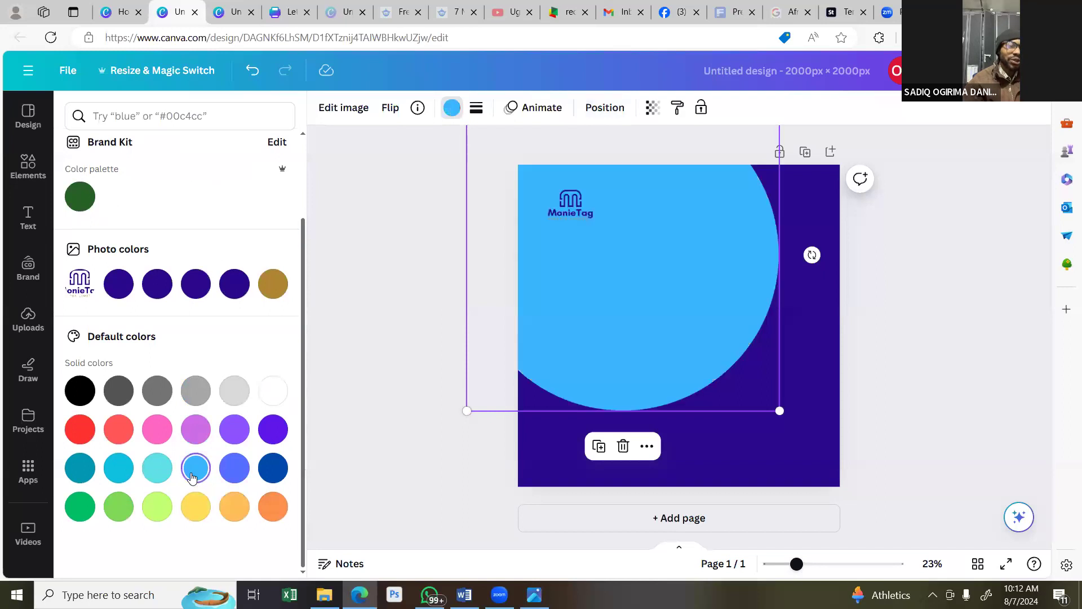
{"action": "left_click", "coordinate": [152, 470]}
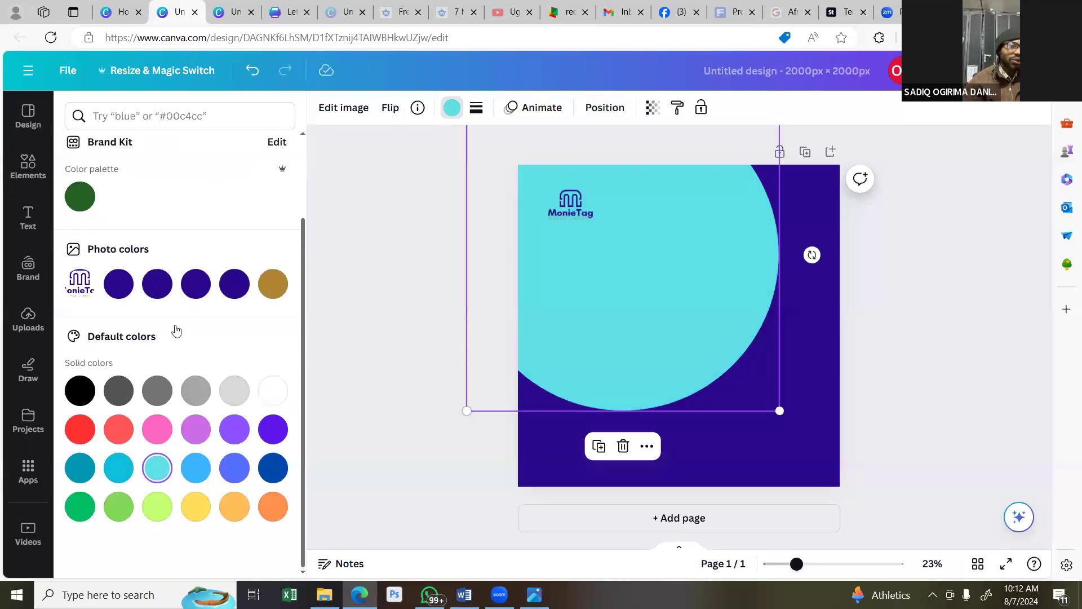
Lighten the circle's fill to the custom pale cyan #C3FDFF and deselect everything.
{"action": "scroll", "coordinate": [134, 393], "scroll_direction": "up", "scroll_amount": 3}
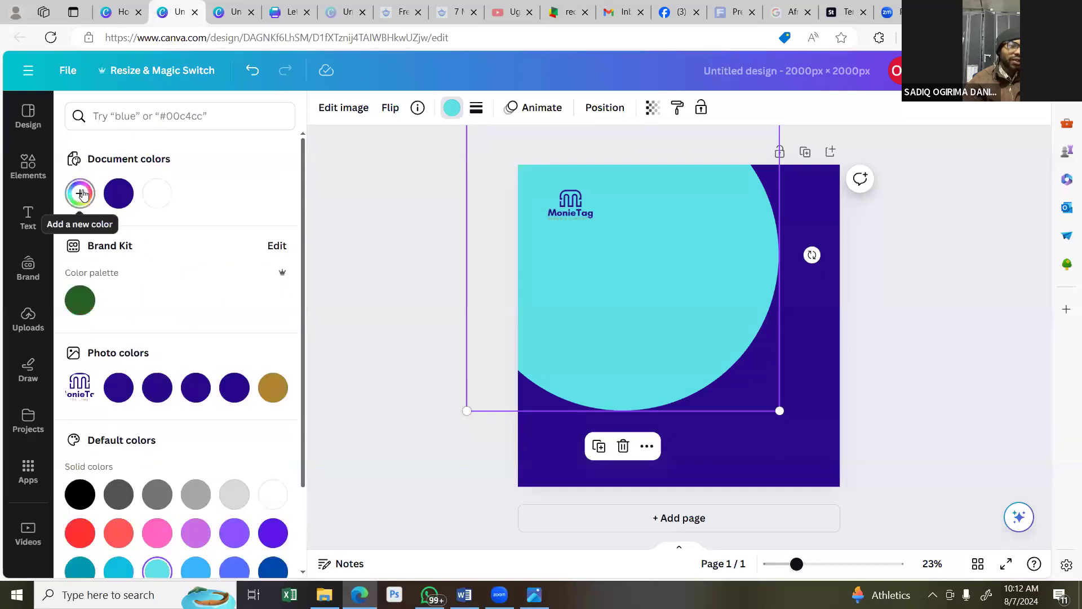
{"action": "left_click", "coordinate": [79, 193]}
{"action": "left_click", "coordinate": [159, 233]}
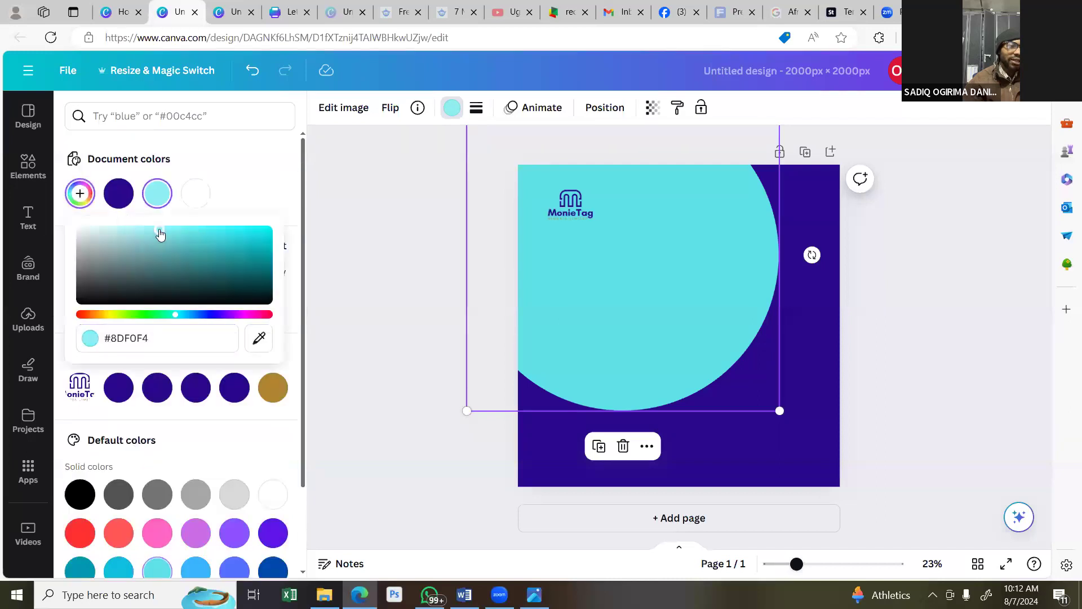
{"action": "left_click_drag", "start_coordinate": [160, 231], "coordinate": [123, 202]}
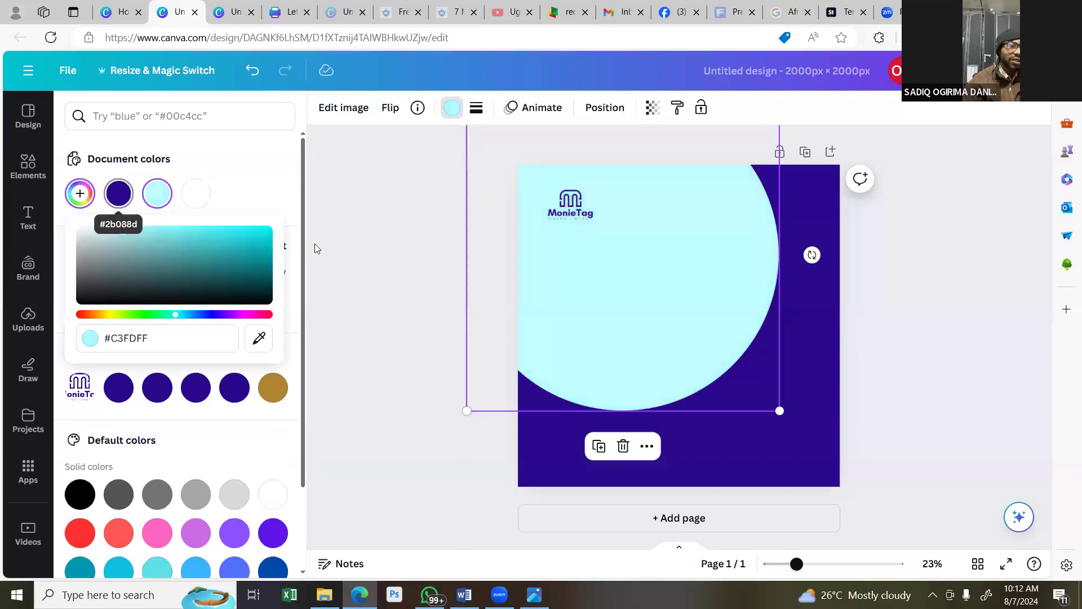
{"action": "left_click", "coordinate": [335, 220]}
{"action": "left_click", "coordinate": [335, 220]}
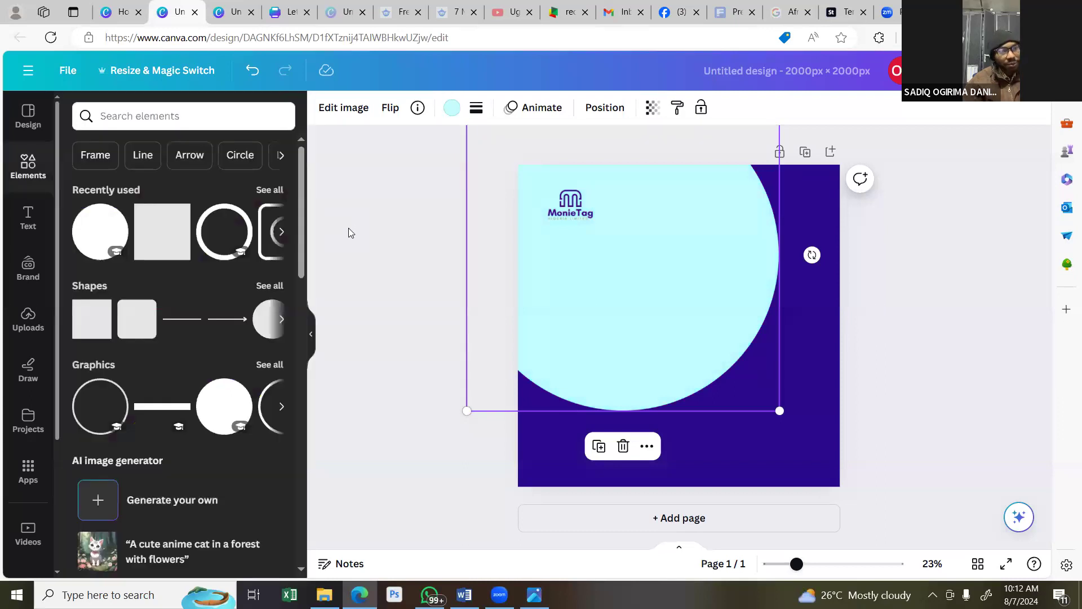
{"action": "left_click", "coordinate": [348, 228]}
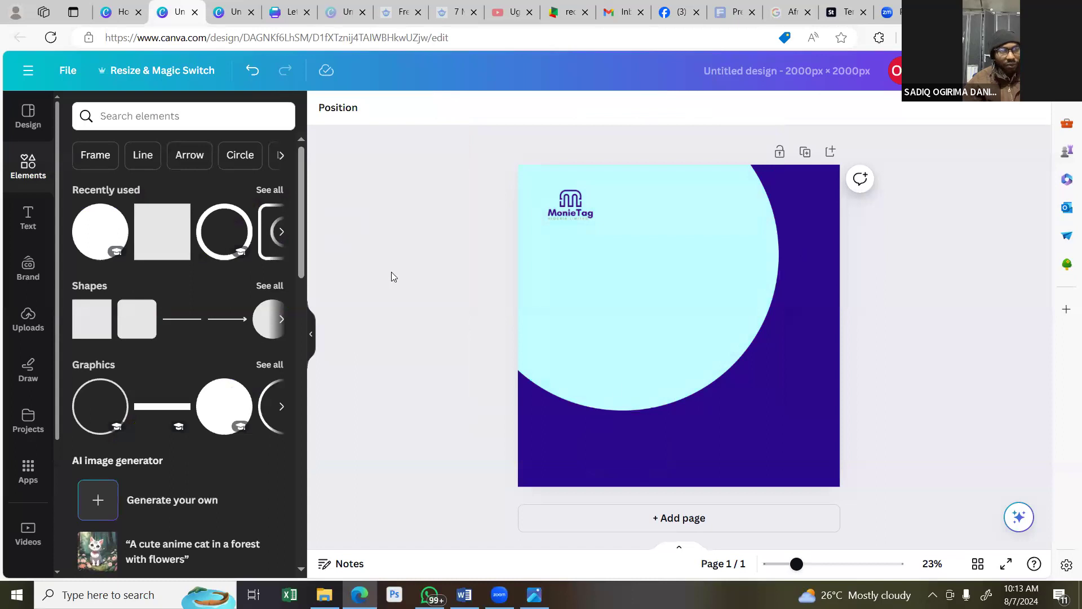
{"action": "left_click", "coordinate": [625, 435]}
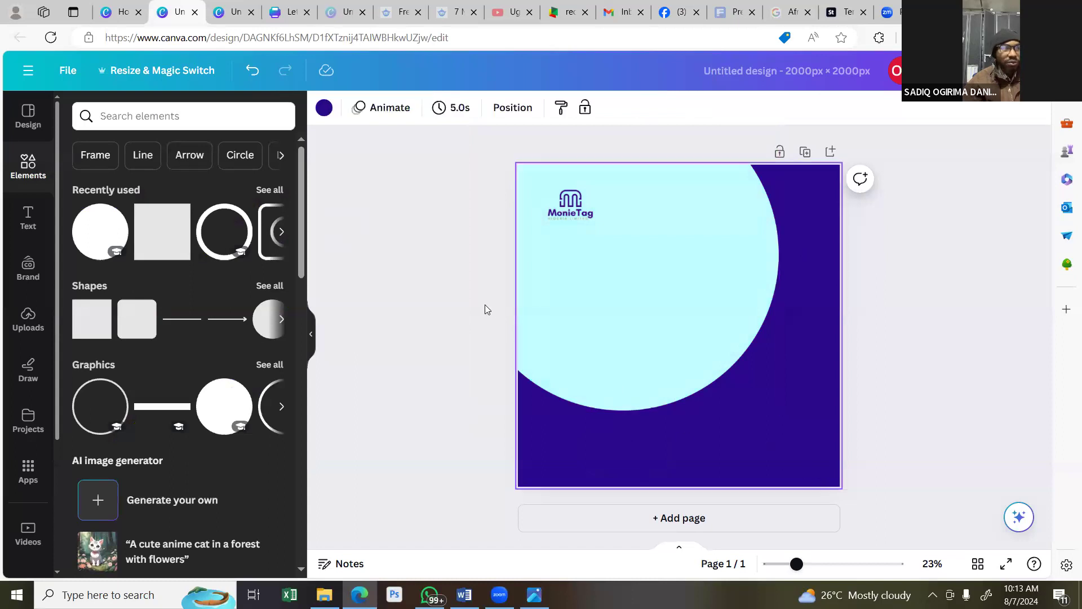
{"action": "left_click", "coordinate": [461, 304]}
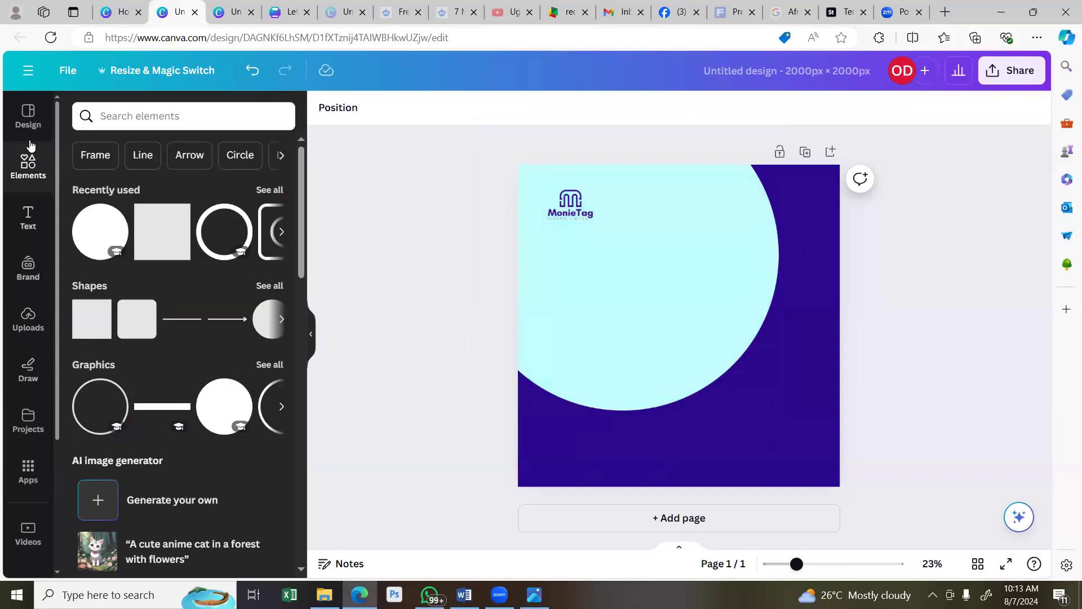
Search the elements library for "pattern" and limit the results to graphics.
{"action": "left_click", "coordinate": [31, 165]}
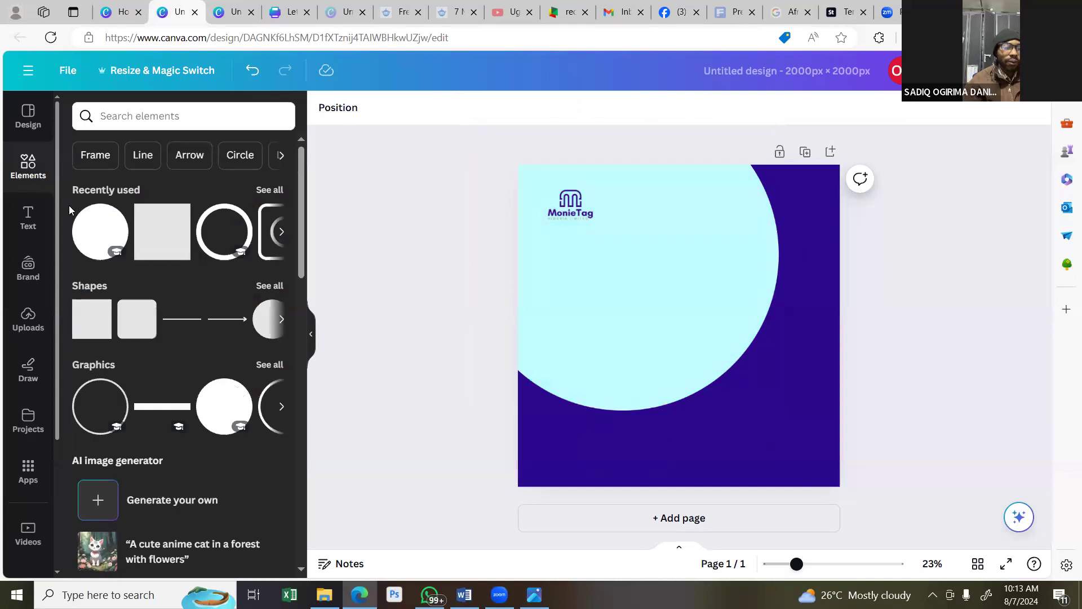
{"action": "left_click", "coordinate": [124, 115]}
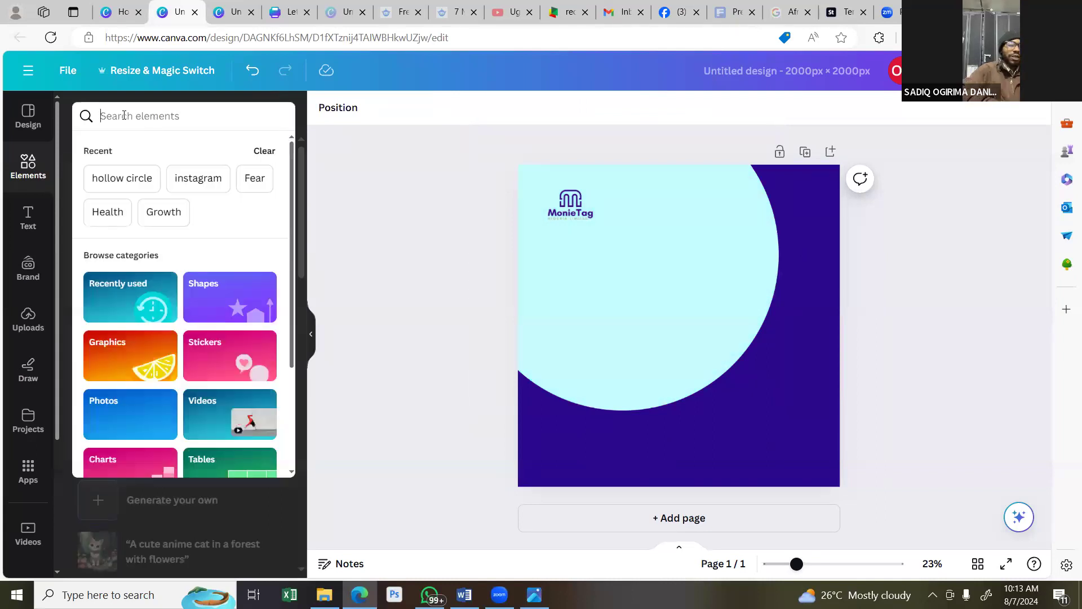
{"action": "type", "text": "pattern"}
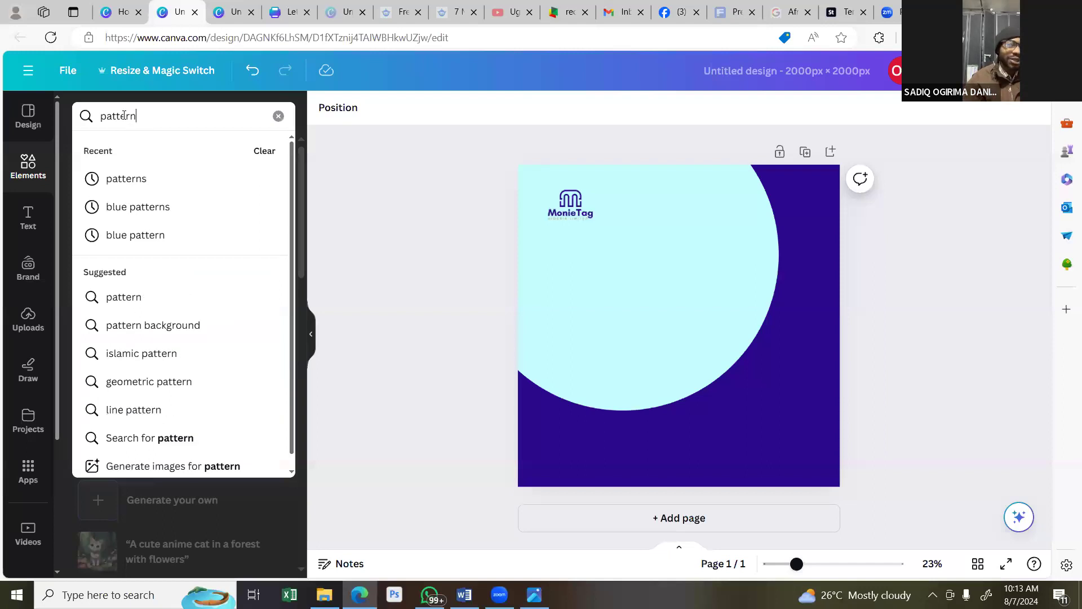
{"action": "key", "text": "Return"}
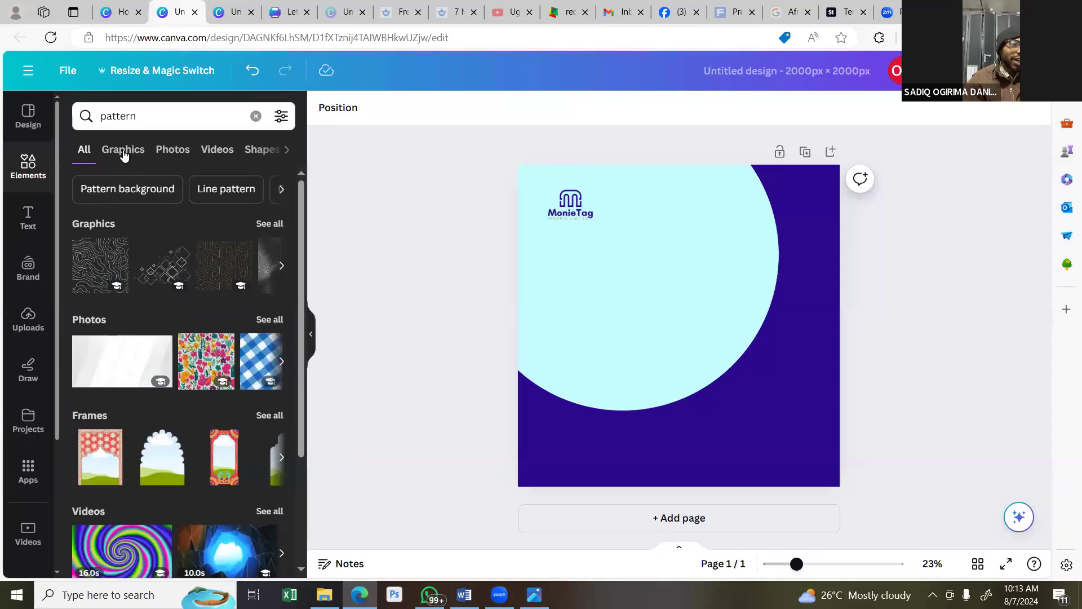
{"action": "left_click", "coordinate": [124, 156]}
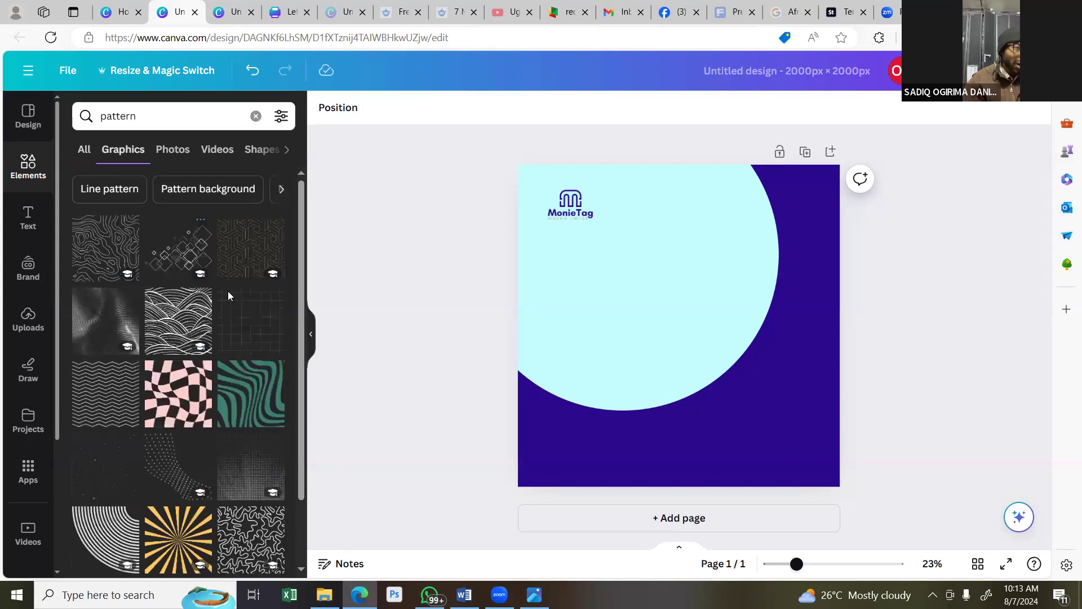
Find the black wavy zebra-stripe pattern among the graphics and add it to the page.
{"action": "scroll", "coordinate": [251, 313], "scroll_direction": "down", "scroll_amount": 1}
{"action": "scroll", "coordinate": [248, 312], "scroll_direction": "down", "scroll_amount": 2}
{"action": "scroll", "coordinate": [245, 316], "scroll_direction": "down", "scroll_amount": 4}
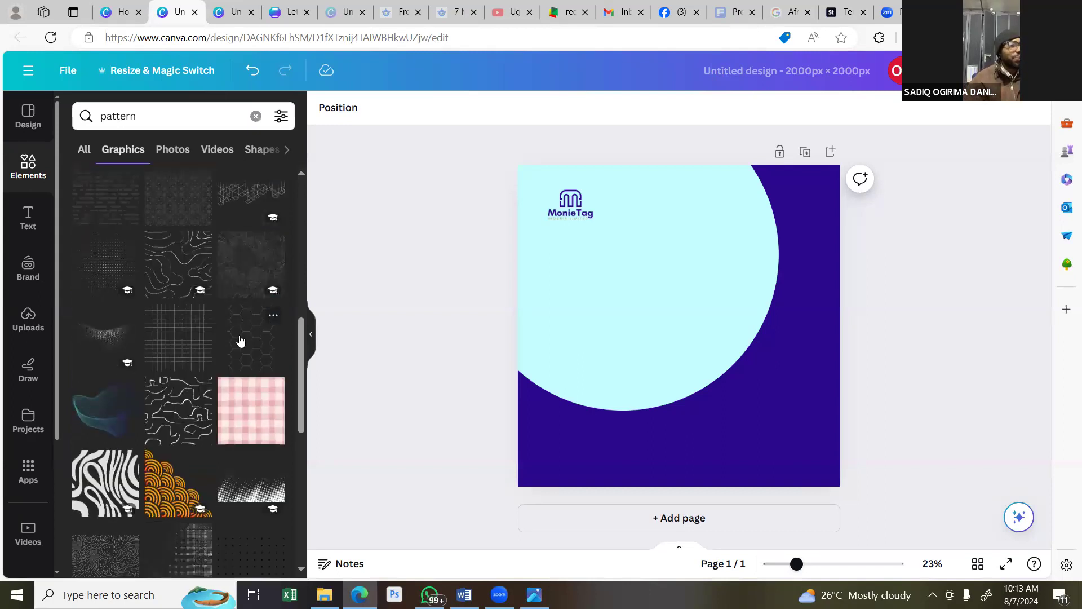
{"action": "scroll", "coordinate": [65, 412], "scroll_direction": "down", "scroll_amount": 1}
{"action": "left_click", "coordinate": [107, 414]}
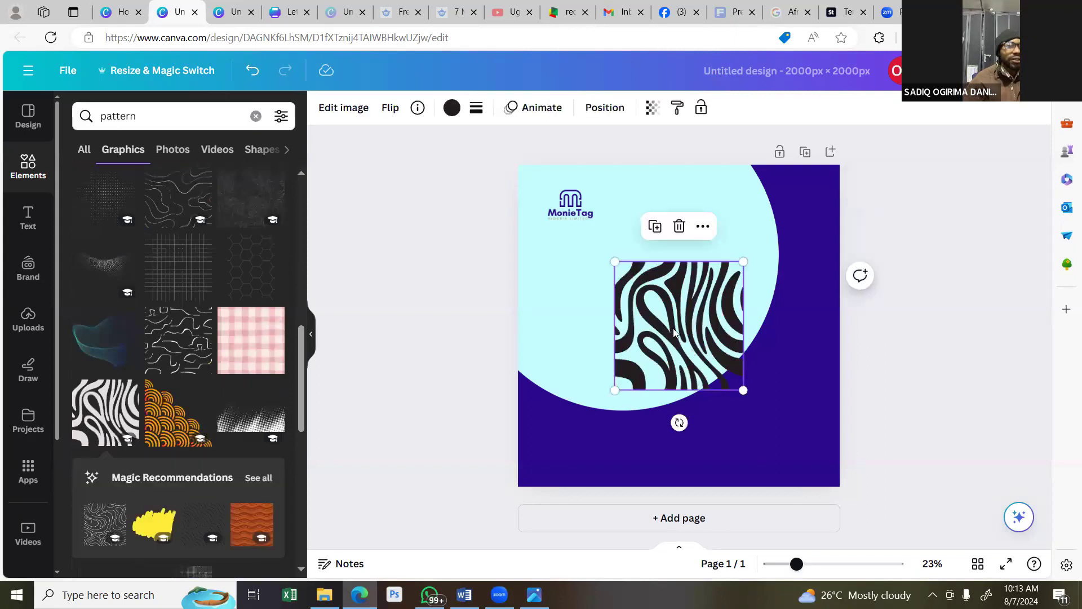
Send the zebra-stripe pattern to the back and enlarge it to cover the whole page, about 2000 × 1995 px.
{"action": "left_click", "coordinate": [588, 107]}
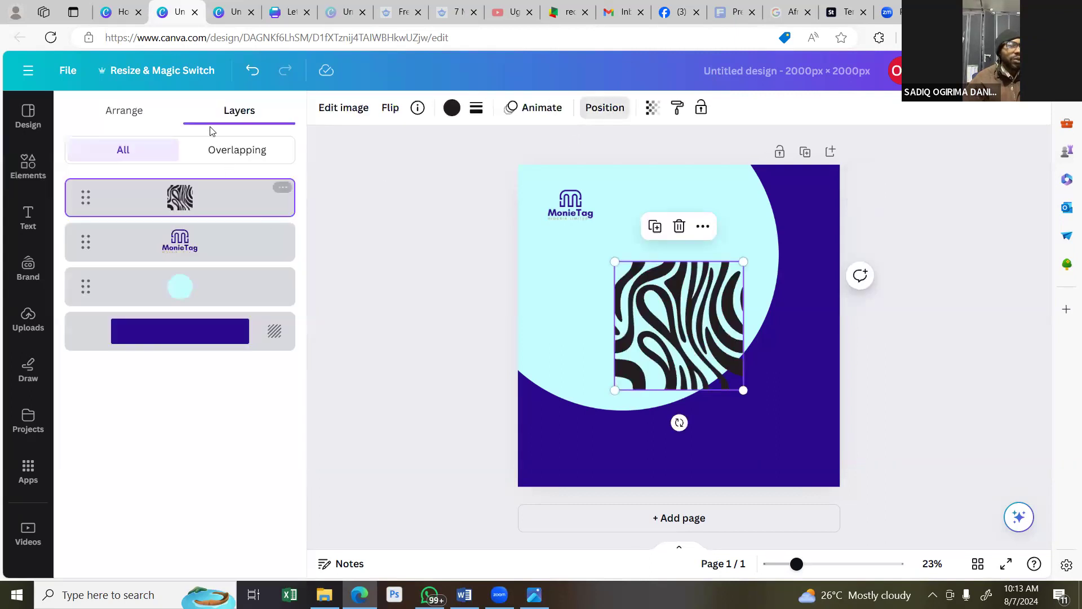
{"action": "left_click", "coordinate": [137, 125]}
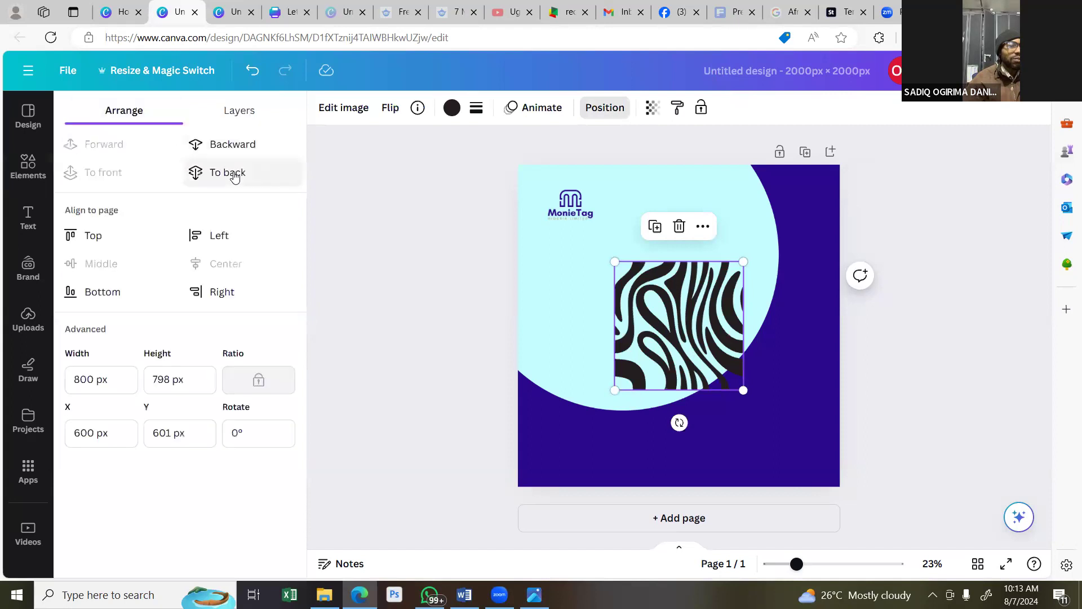
{"action": "left_click", "coordinate": [228, 172]}
{"action": "left_click_drag", "start_coordinate": [742, 259], "coordinate": [840, 164]}
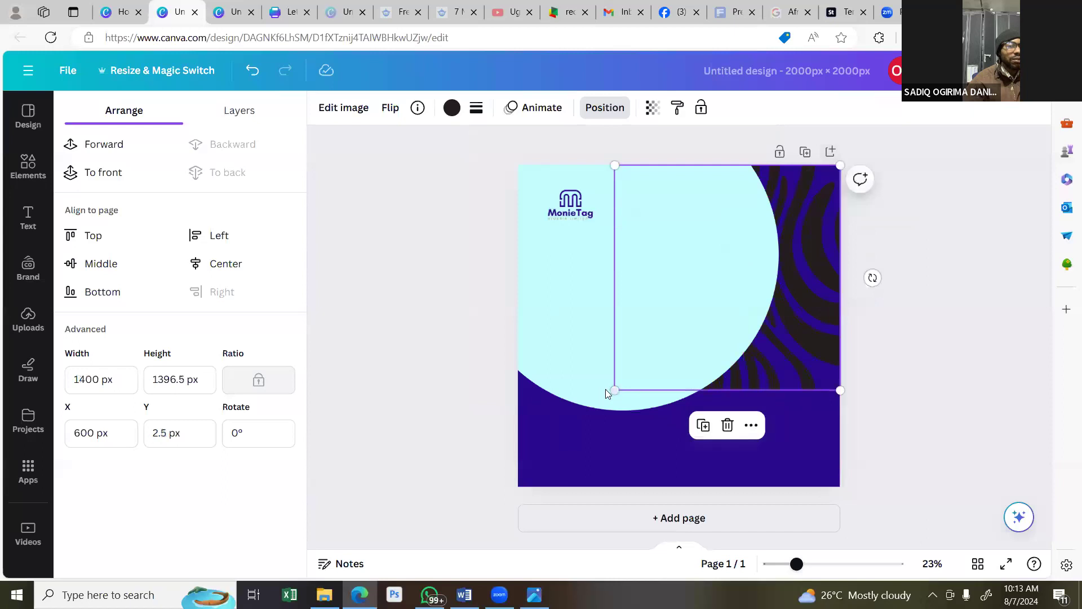
{"action": "left_click_drag", "start_coordinate": [610, 388], "coordinate": [539, 503]}
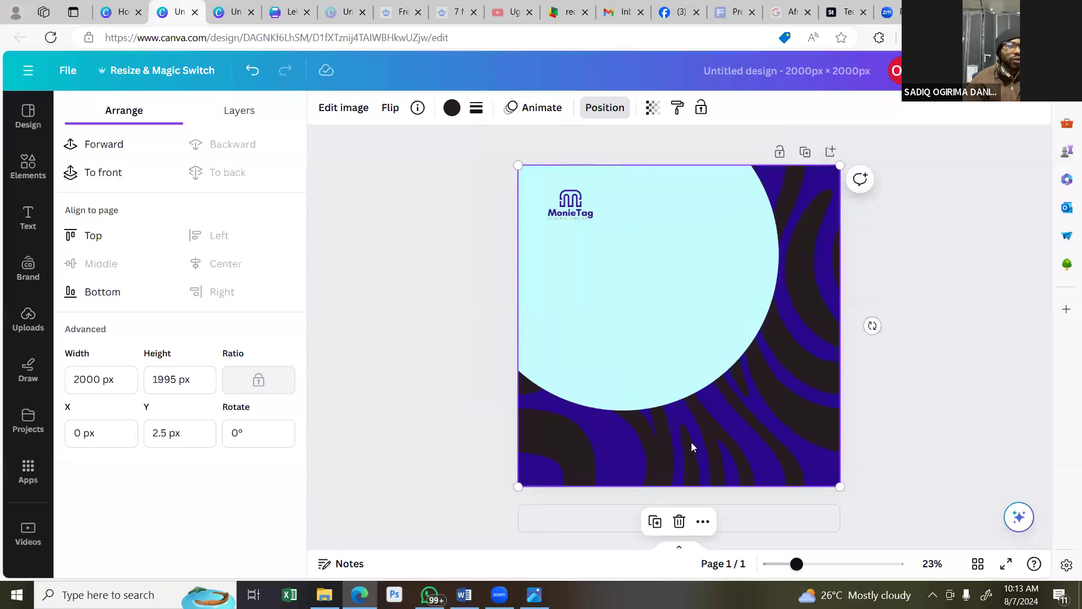
{"action": "left_click", "coordinate": [604, 107]}
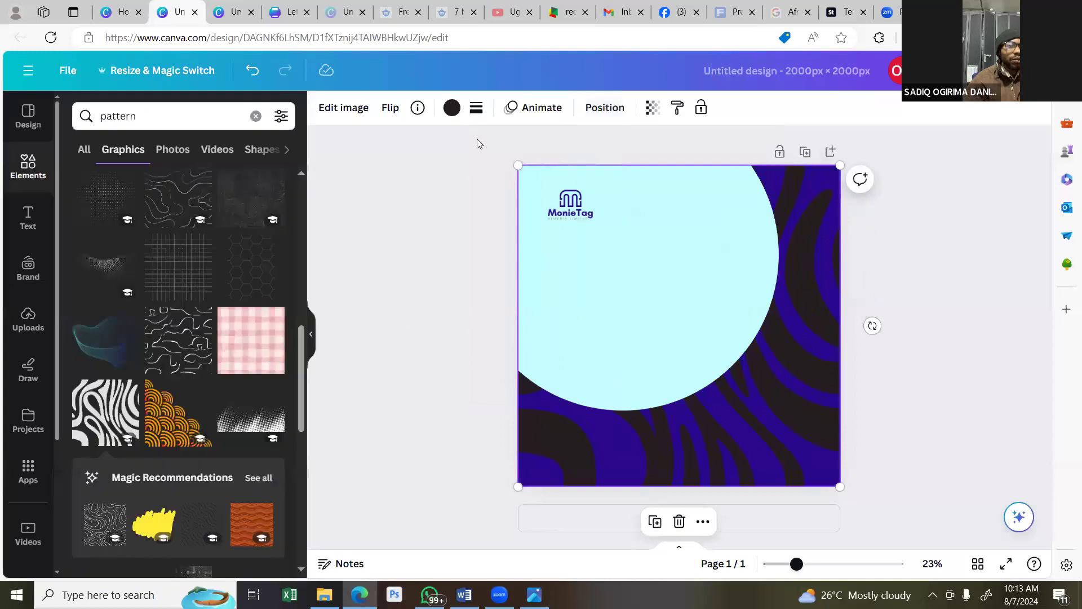
Recolour the zebra-stripe pattern white, set its transparency to 3, and deselect it.
{"action": "left_click", "coordinate": [451, 107]}
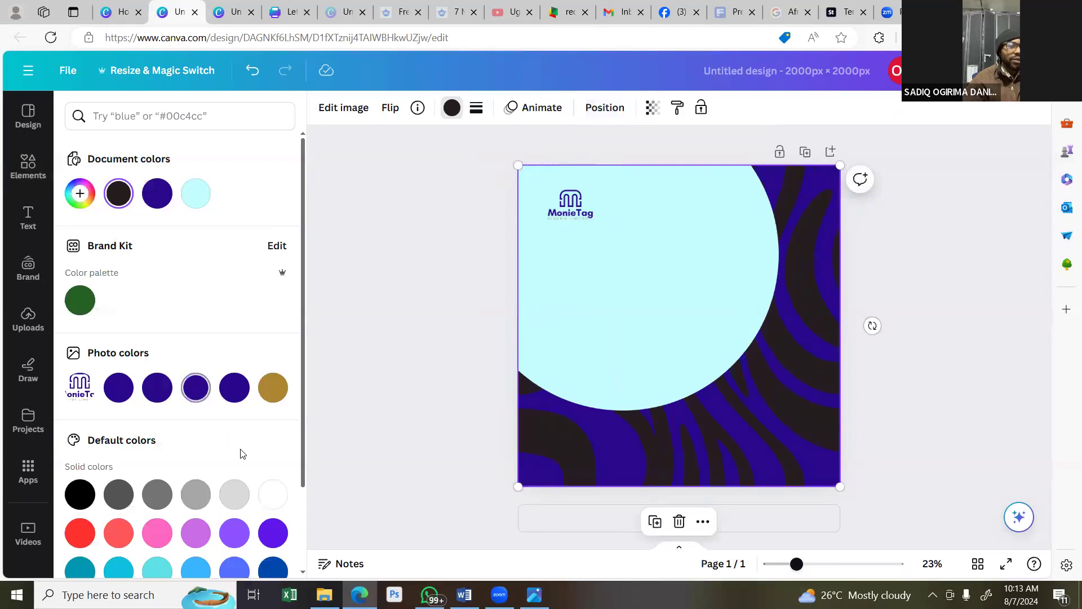
{"action": "left_click", "coordinate": [272, 494]}
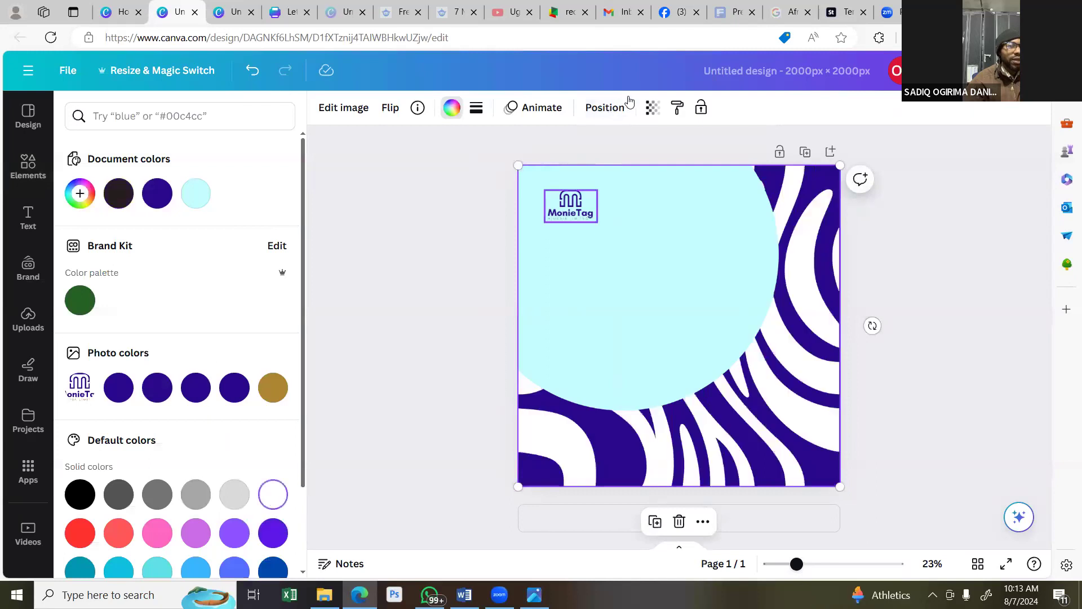
{"action": "left_click", "coordinate": [652, 107]}
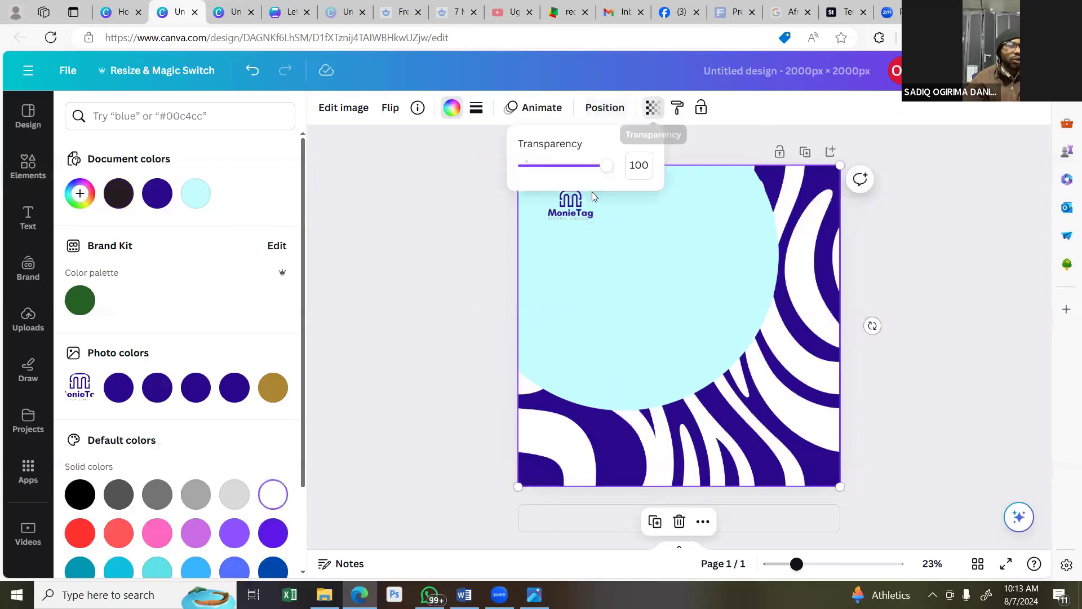
{"action": "left_click", "coordinate": [524, 168]}
{"action": "left_click_drag", "start_coordinate": [530, 170], "coordinate": [528, 196]}
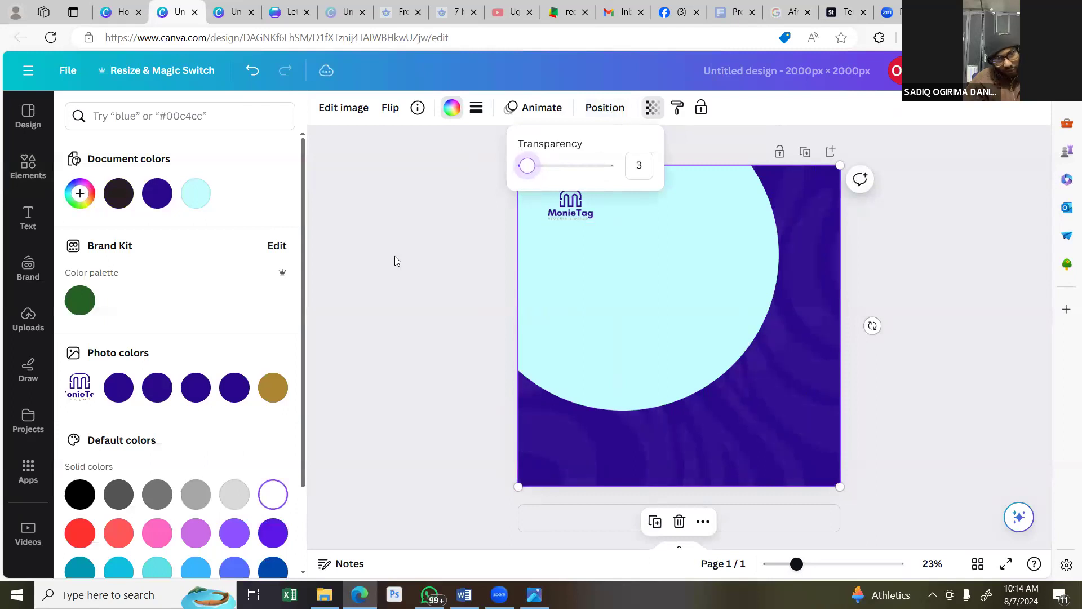
{"action": "key", "text": "Escape"}
{"action": "key", "text": "Escape"}
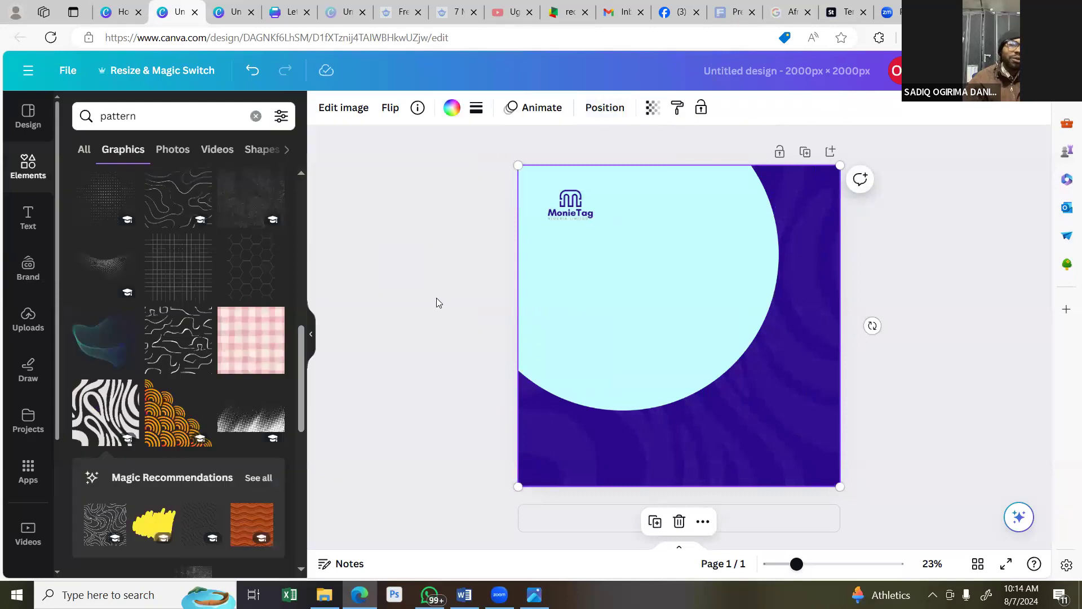
{"action": "left_click", "coordinate": [389, 360]}
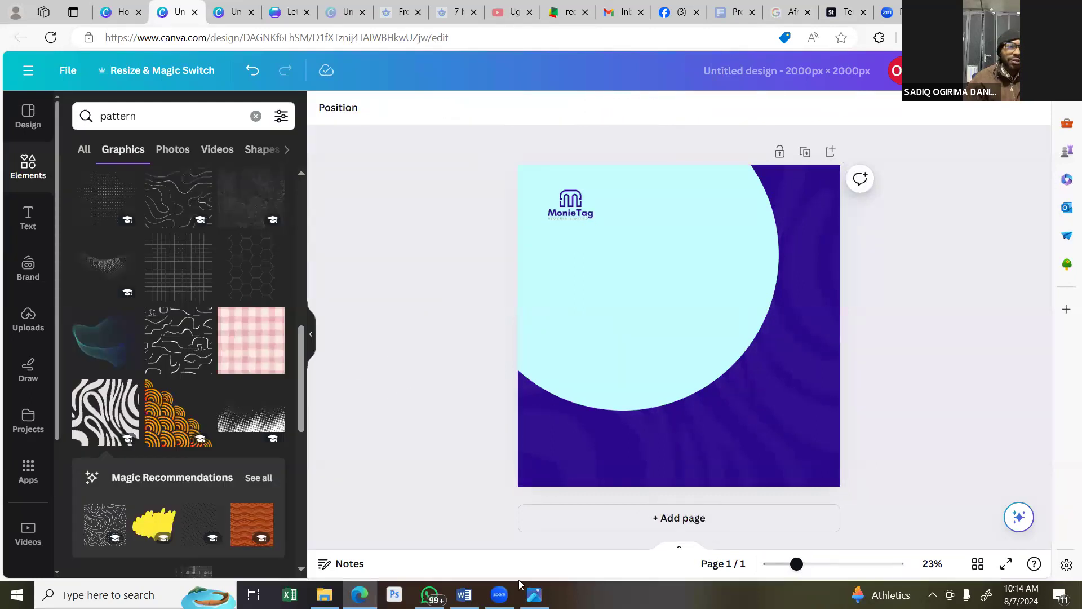
Check the reference flyer image, return to the design, and add a three-line heading reading "Drive your Dreams Forward".
{"action": "key", "text": "alt+Tab"}
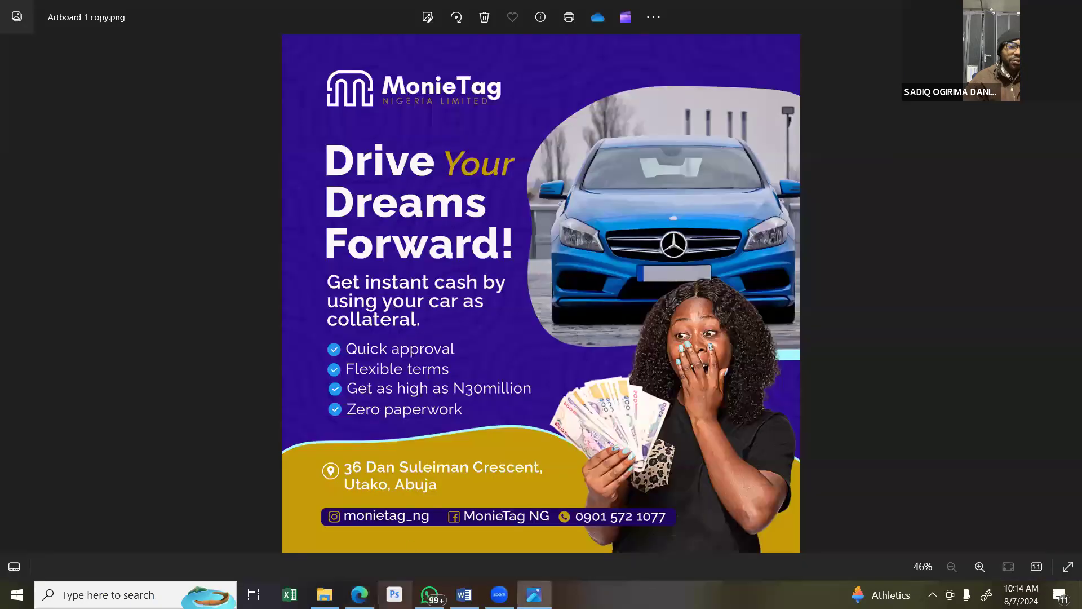
{"action": "key", "text": "alt+Tab"}
{"action": "left_click", "coordinate": [786, 334]}
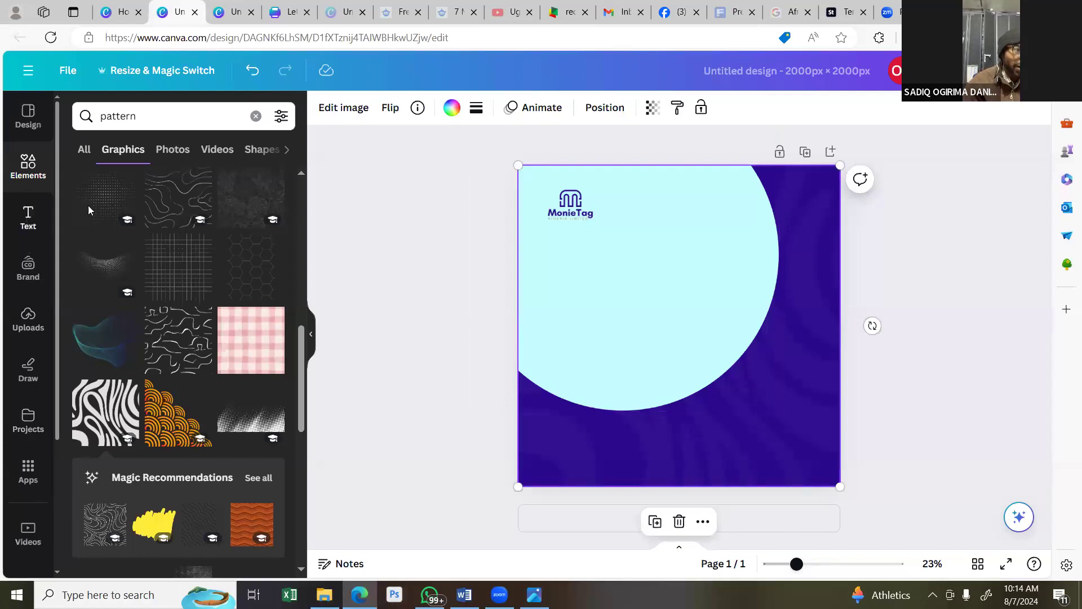
{"action": "left_click", "coordinate": [28, 217]}
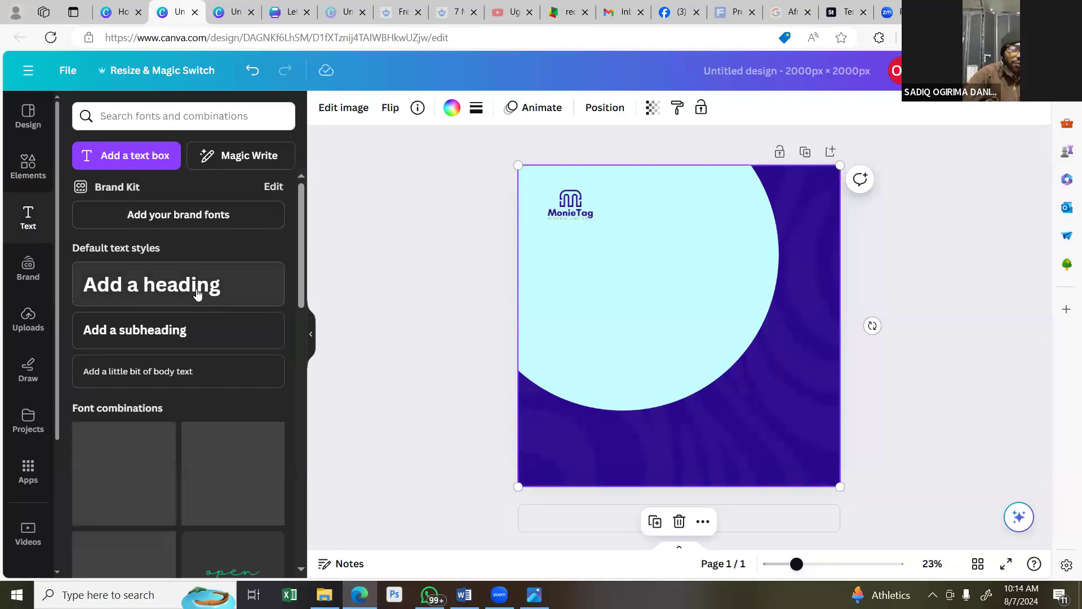
{"action": "left_click", "coordinate": [196, 293]}
{"action": "type", "text": "Drive y"}
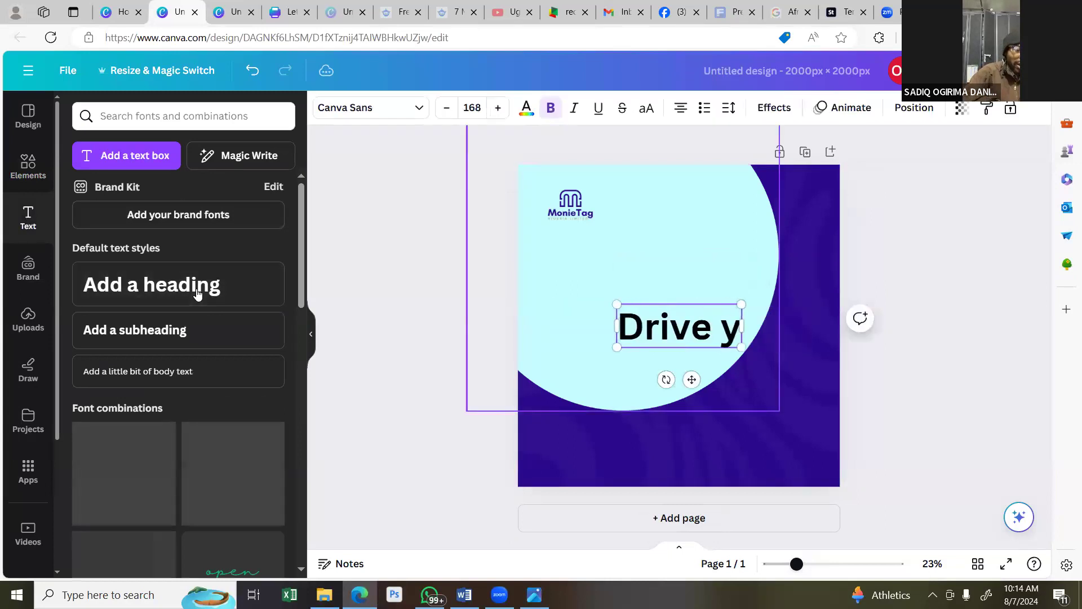
{"action": "type", "text": "our"}
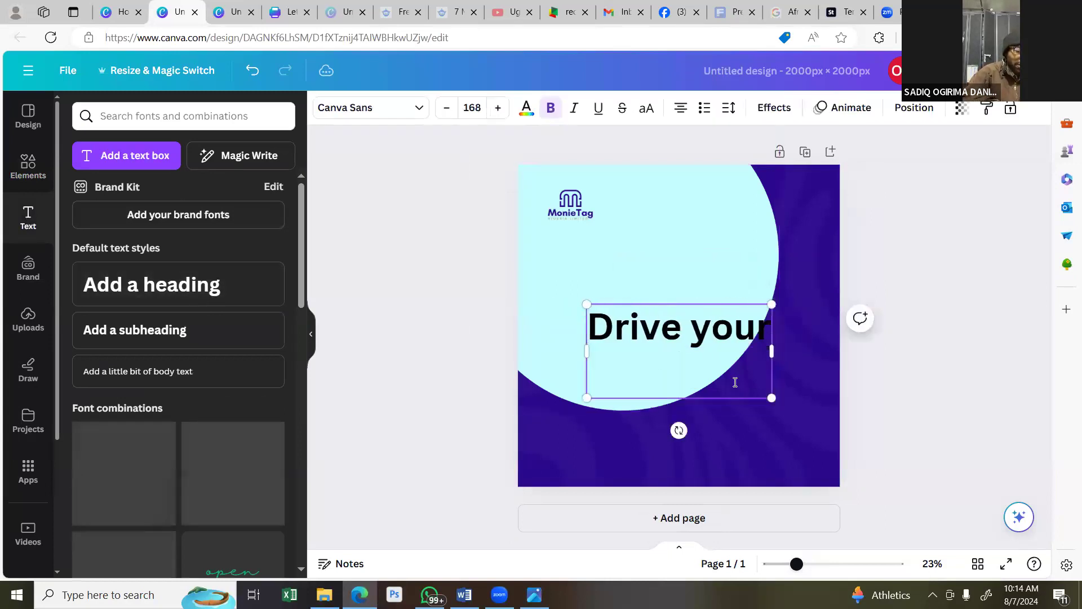
{"action": "type", "text": " Dreams"}
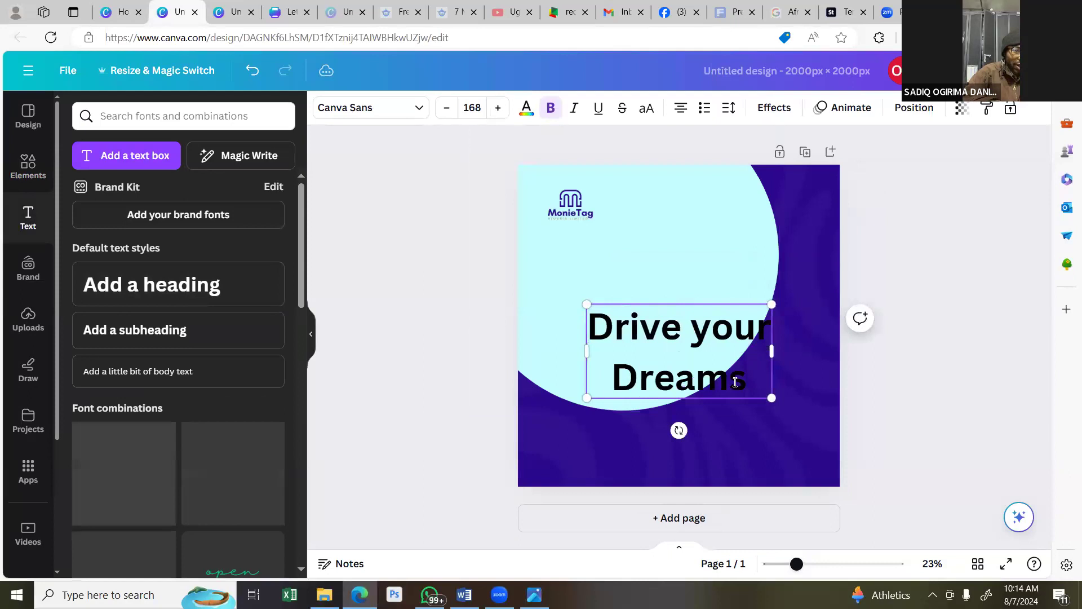
{"action": "key", "text": "Return"}
{"action": "type", "text": "F"}
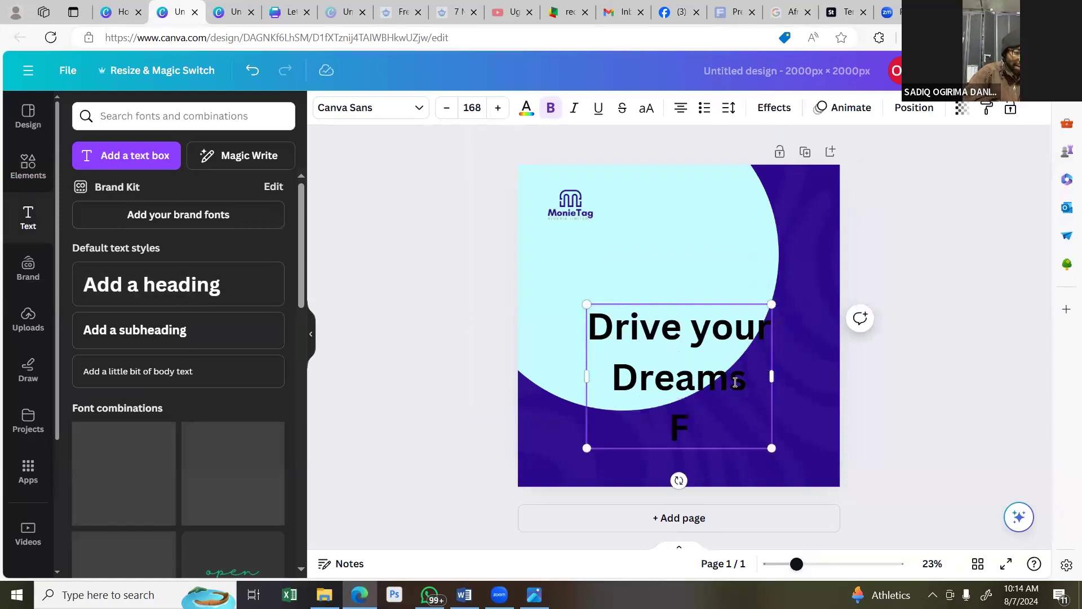
{"action": "type", "text": "orward"}
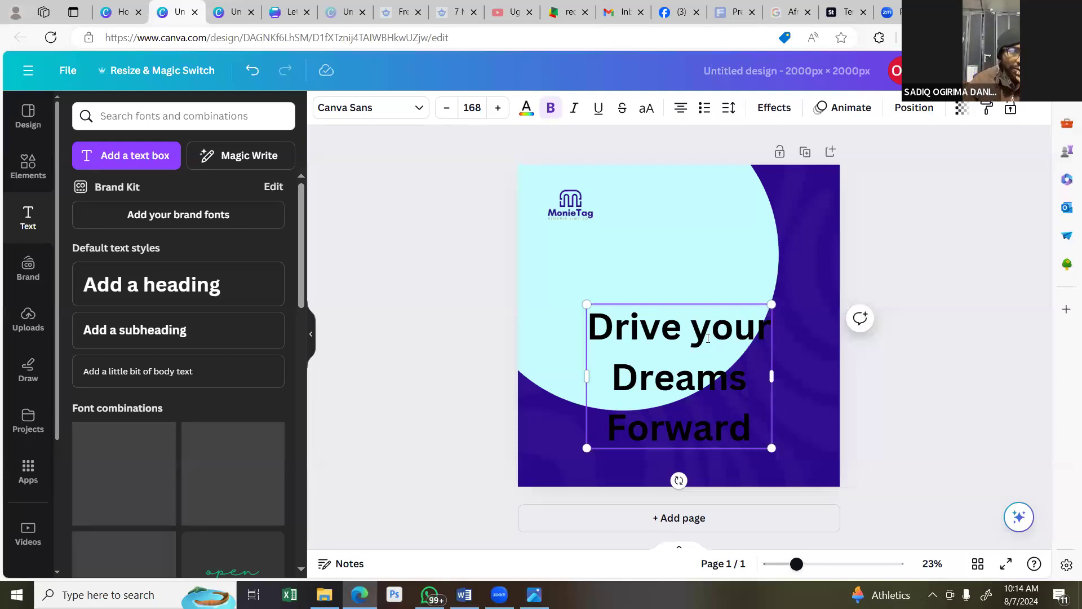
Move the heading onto the pale circle just below the logo and set its font to Raleway ExtraBold.
{"action": "left_click", "coordinate": [488, 405]}
{"action": "left_click_drag", "start_coordinate": [647, 333], "coordinate": [651, 303]}
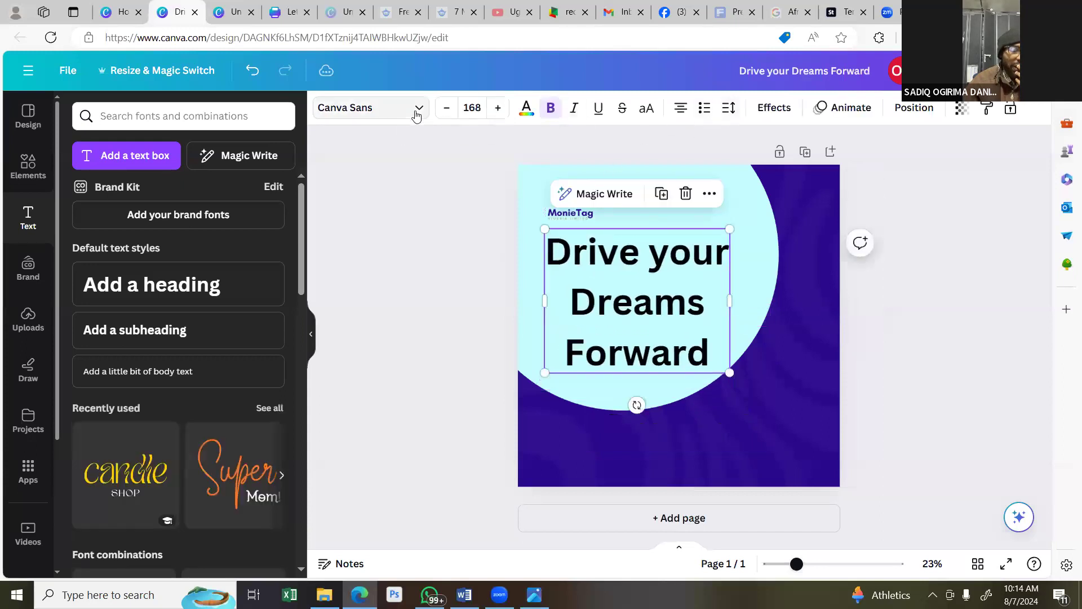
{"action": "left_click", "coordinate": [379, 108]}
{"action": "left_click", "coordinate": [168, 145]}
{"action": "type", "text": "ral"}
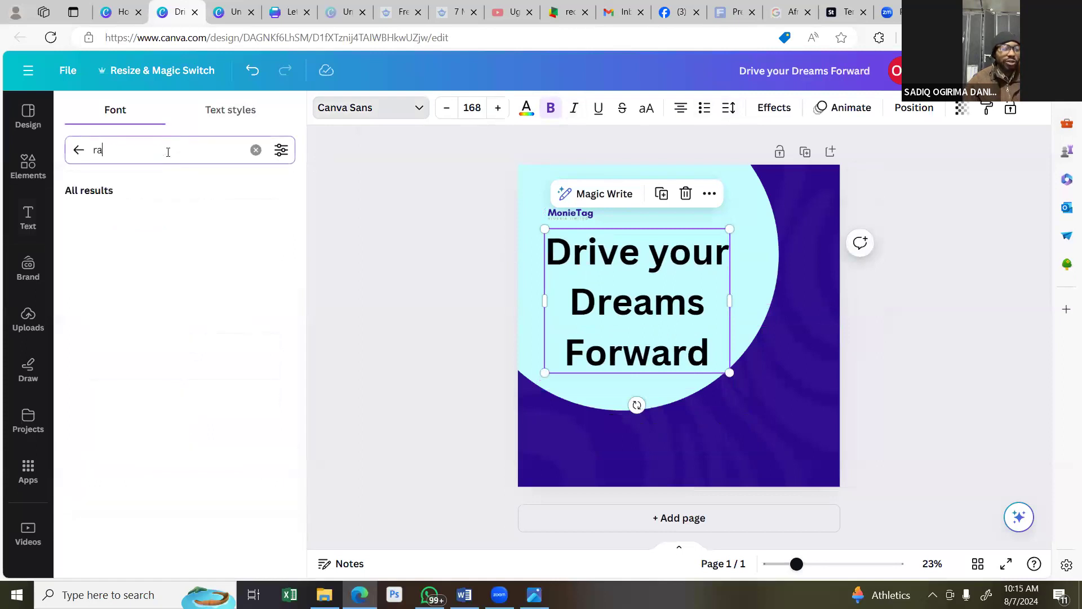
{"action": "type", "text": "ewa"}
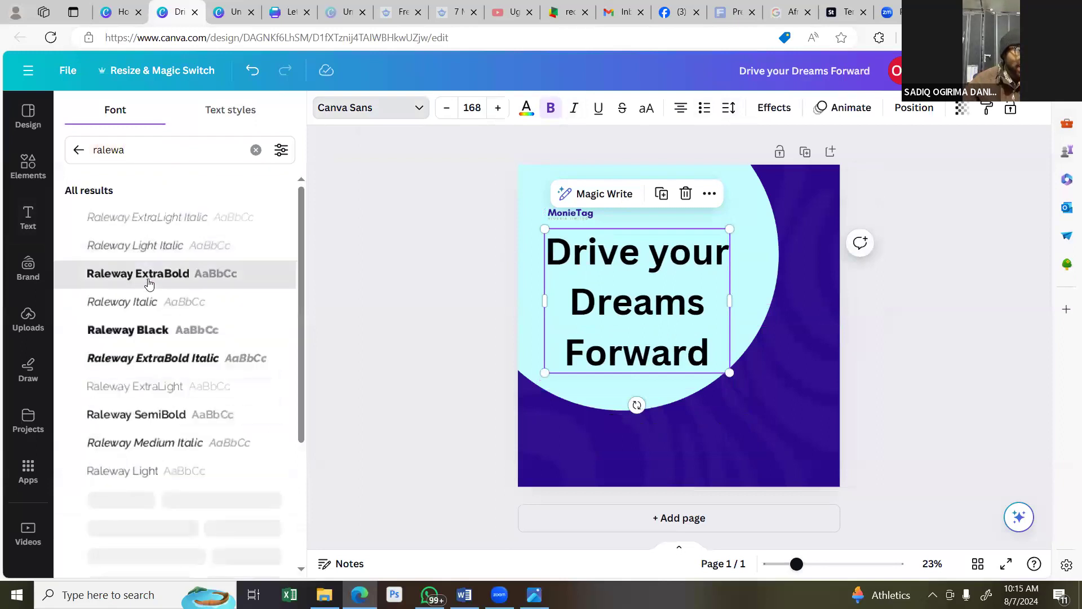
{"action": "left_click", "coordinate": [146, 280]}
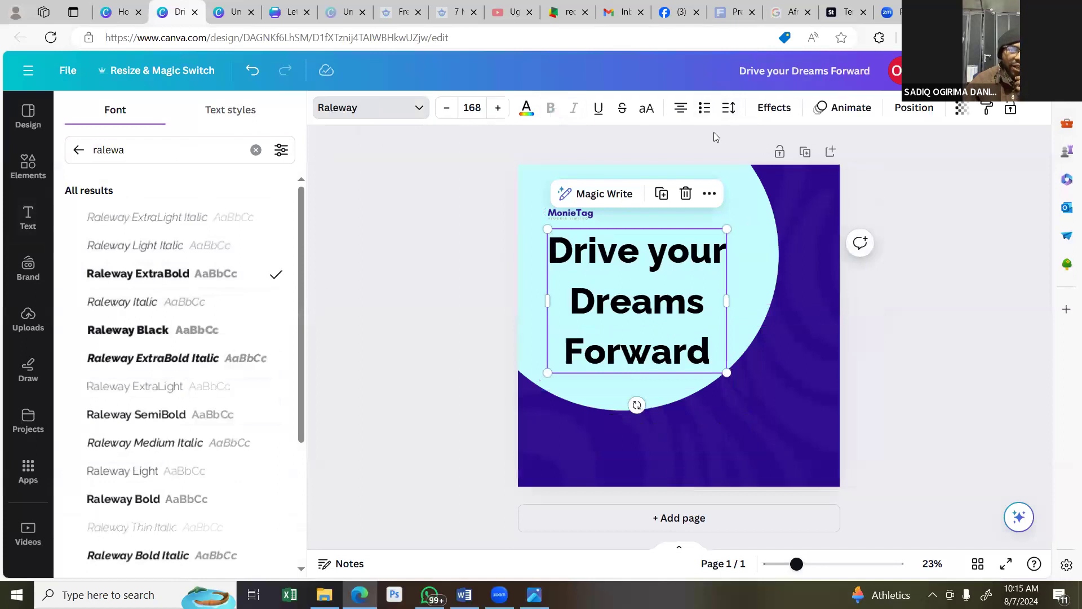
{"action": "left_click", "coordinate": [471, 292]}
Search the graphics for "arrow", add the light grey block arrow, and make it a small arrow pointing down near "Forward".
{"action": "left_click", "coordinate": [630, 315]}
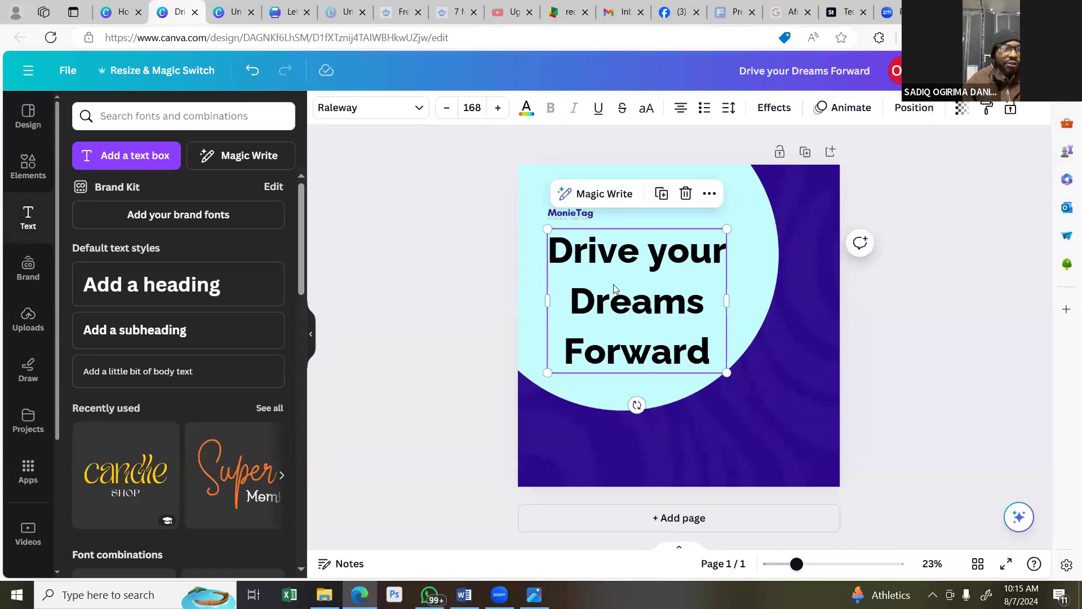
{"action": "left_click", "coordinate": [28, 164]}
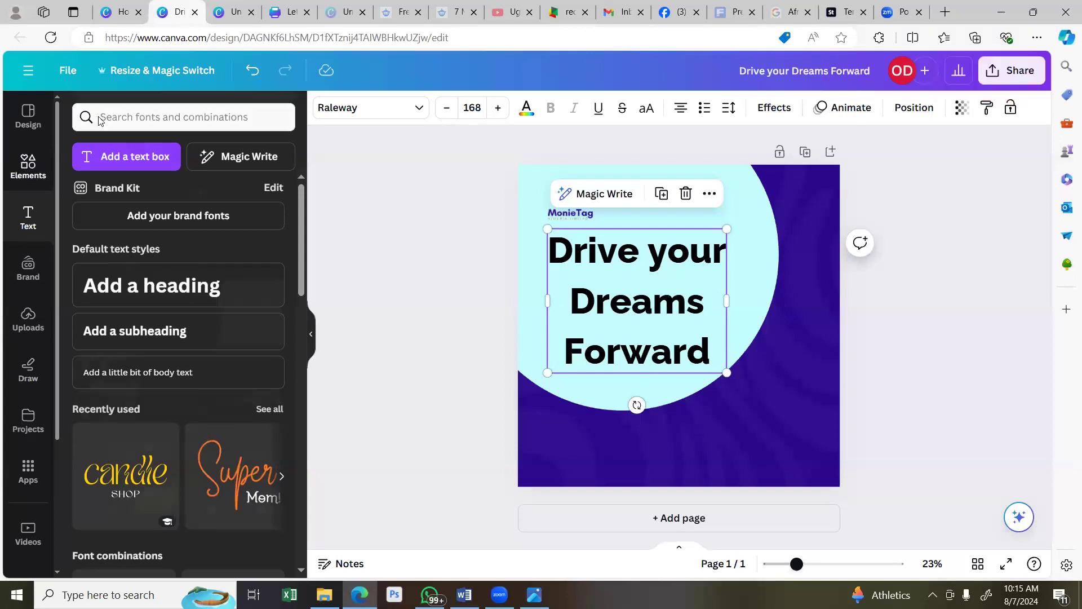
{"action": "left_click", "coordinate": [113, 116]}
{"action": "type", "text": "arrow"}
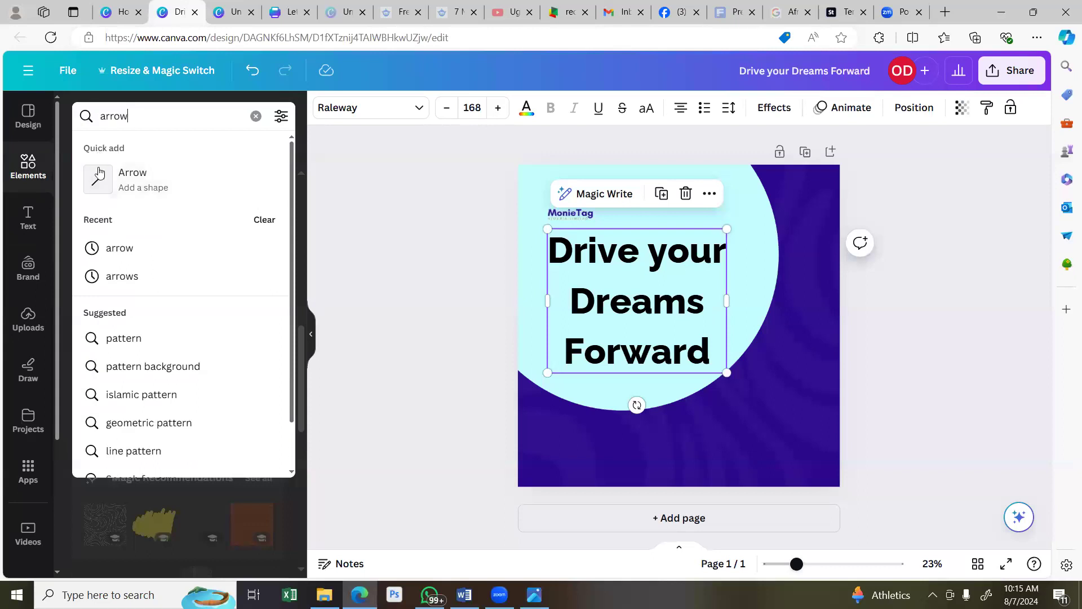
{"action": "key", "text": "Return"}
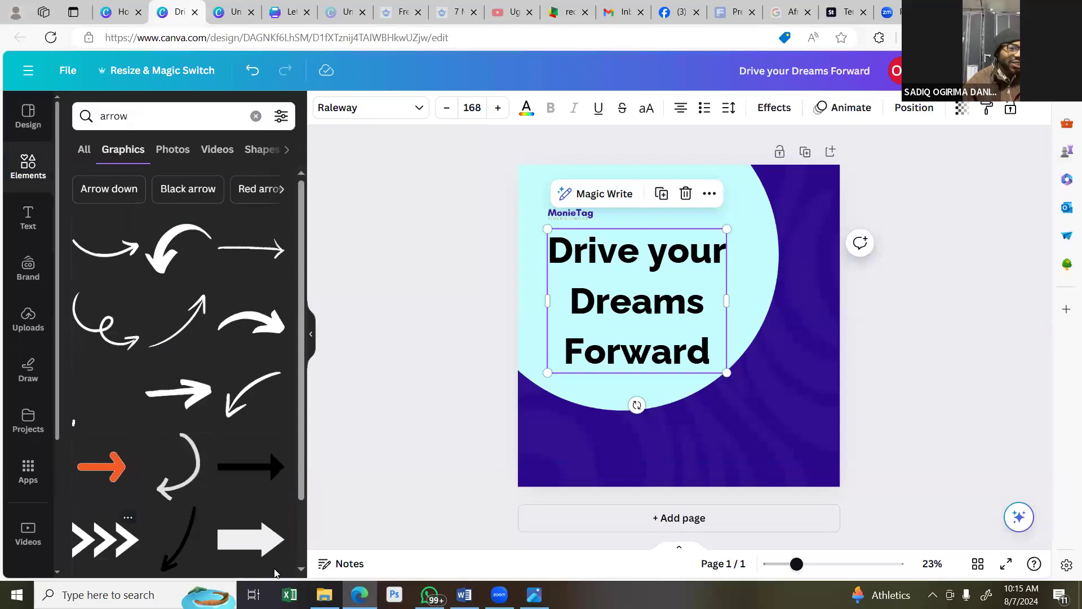
{"action": "left_click", "coordinate": [122, 534]}
{"action": "left_click_drag", "start_coordinate": [678, 389], "coordinate": [642, 325]}
{"action": "left_click_drag", "start_coordinate": [709, 263], "coordinate": [664, 354]}
Recolour the small arrow red, shrink it further, and place it between "Drive your" and "Dreams".
{"action": "left_click", "coordinate": [453, 107]}
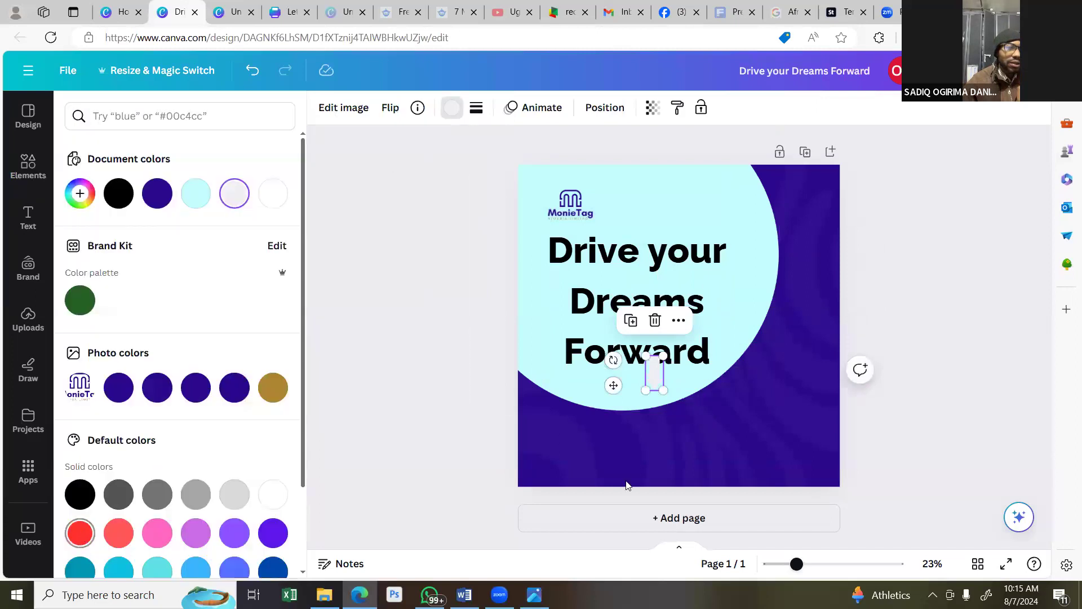
{"action": "left_click", "coordinate": [84, 542]}
{"action": "left_click_drag", "start_coordinate": [663, 355], "coordinate": [660, 370]}
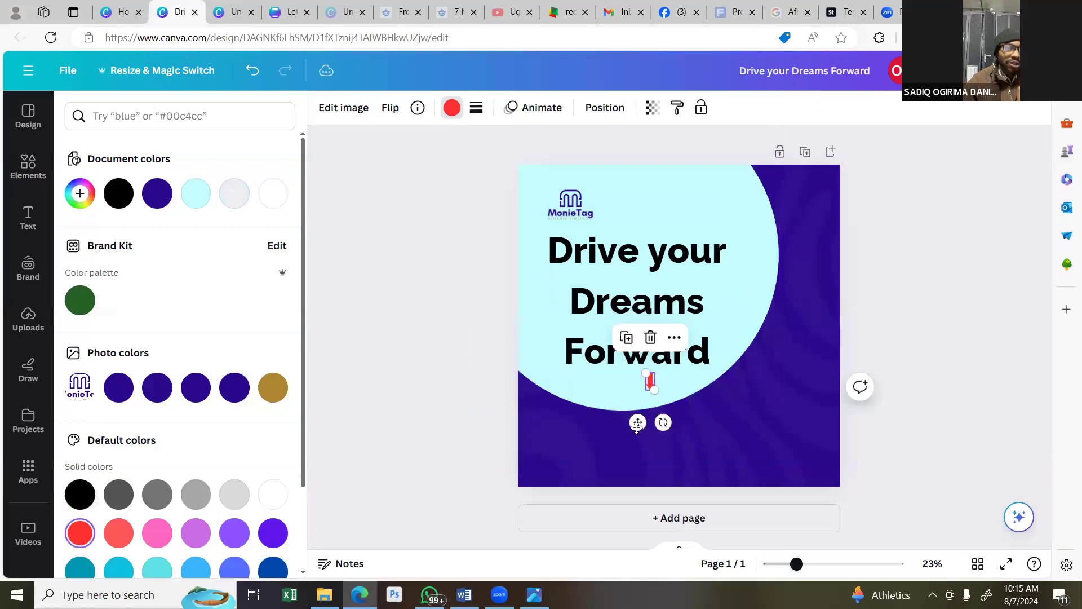
{"action": "left_click_drag", "start_coordinate": [638, 422], "coordinate": [688, 294]}
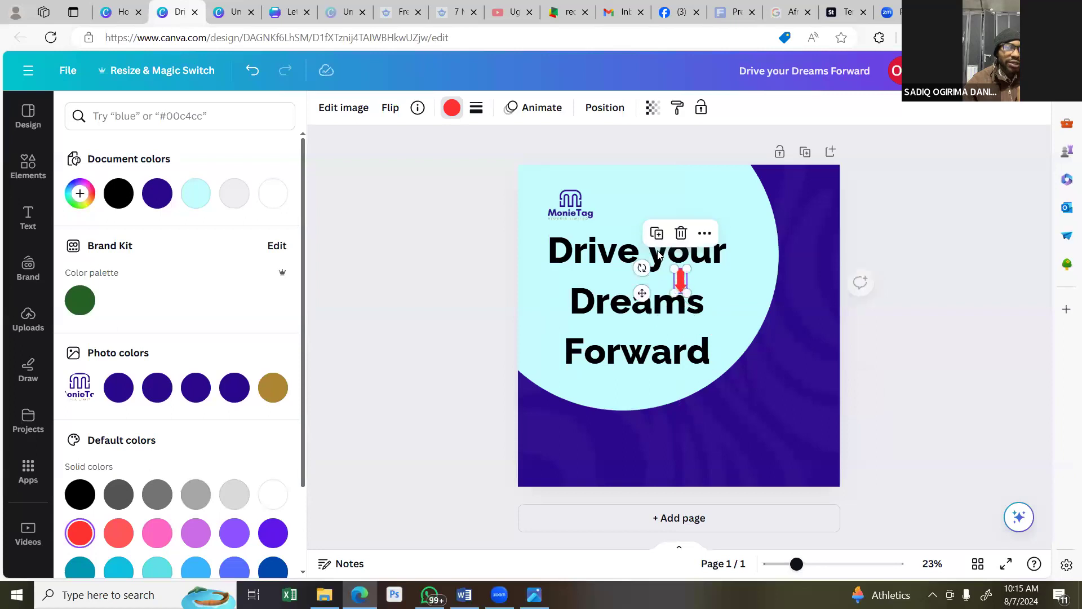
Place a copy of the red arrow between "Dreams" and "Forward", and select that copy.
{"action": "left_click_drag", "start_coordinate": [644, 296], "coordinate": [644, 343]}
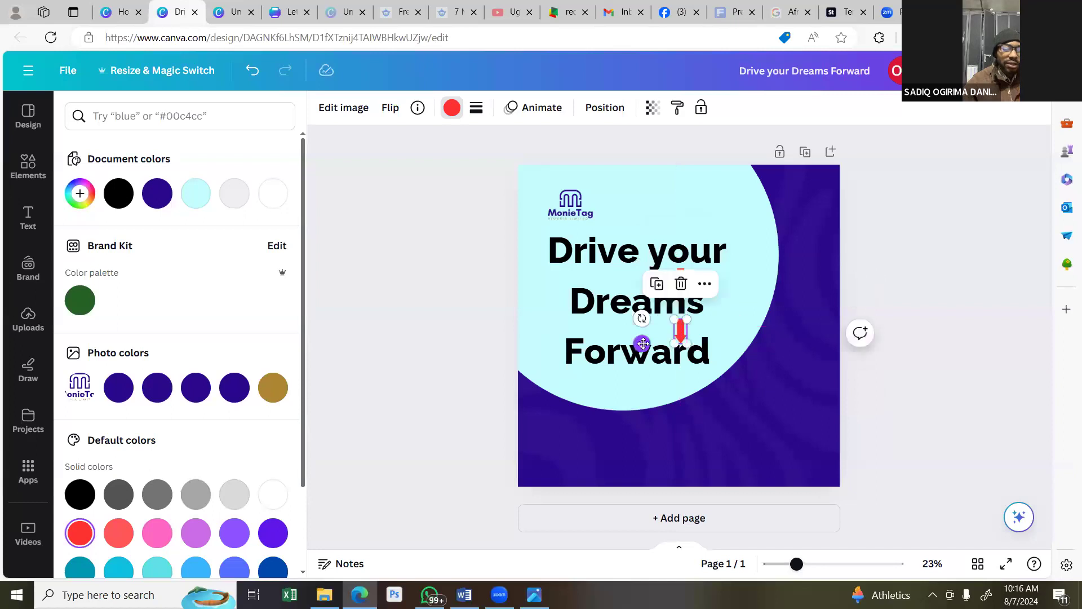
{"action": "left_click", "coordinate": [551, 353]}
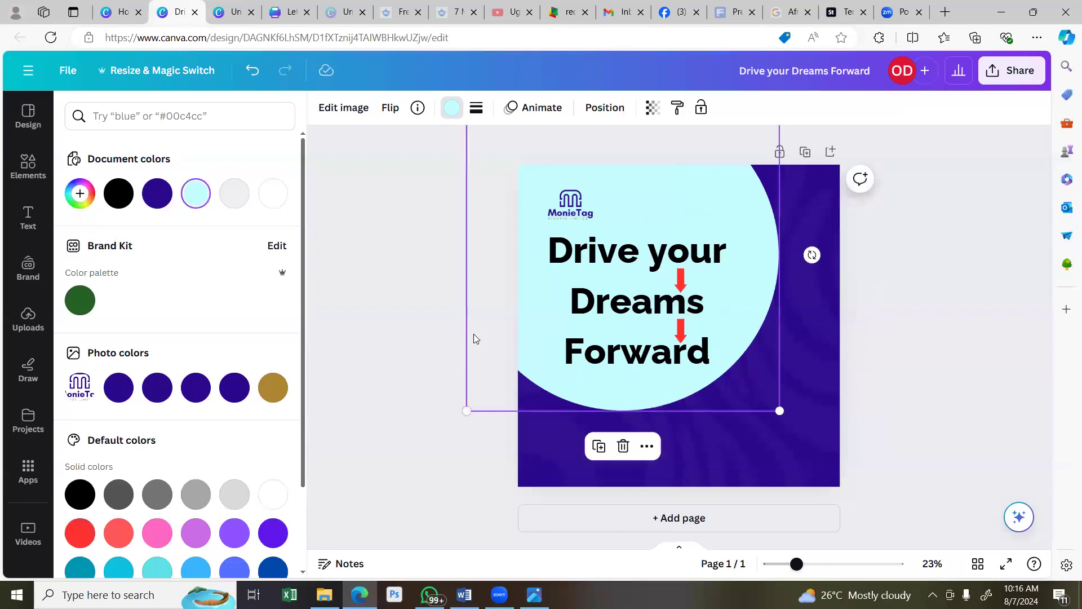
{"action": "left_click", "coordinate": [433, 335]}
{"action": "left_click", "coordinate": [681, 332]}
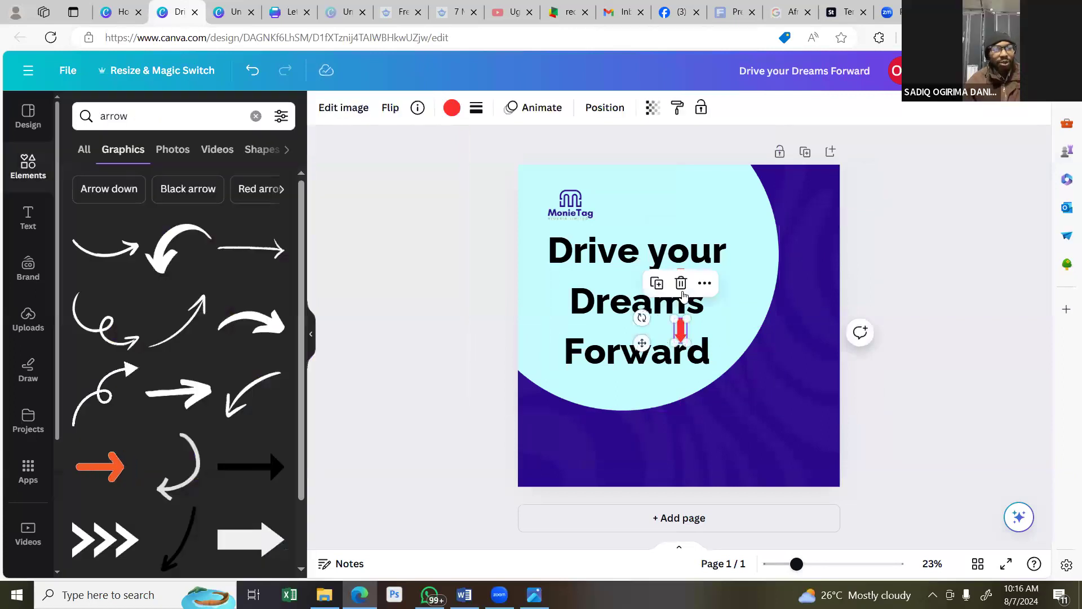
Delete both red arrows from between the heading lines.
{"action": "left_click", "coordinate": [681, 281]}
{"action": "left_click", "coordinate": [684, 279]}
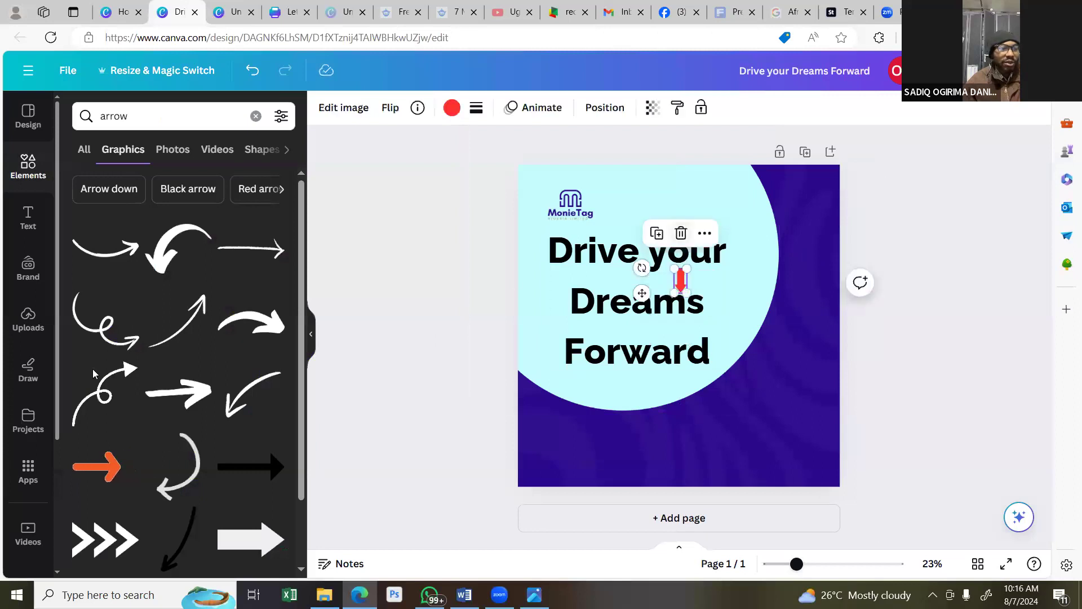
{"action": "key", "text": "Delete"}
Add a square shape, colour it dark blue, and flatten it into a horizontal bar between "Drive your" and "Dreams".
{"action": "left_click", "coordinate": [28, 165]}
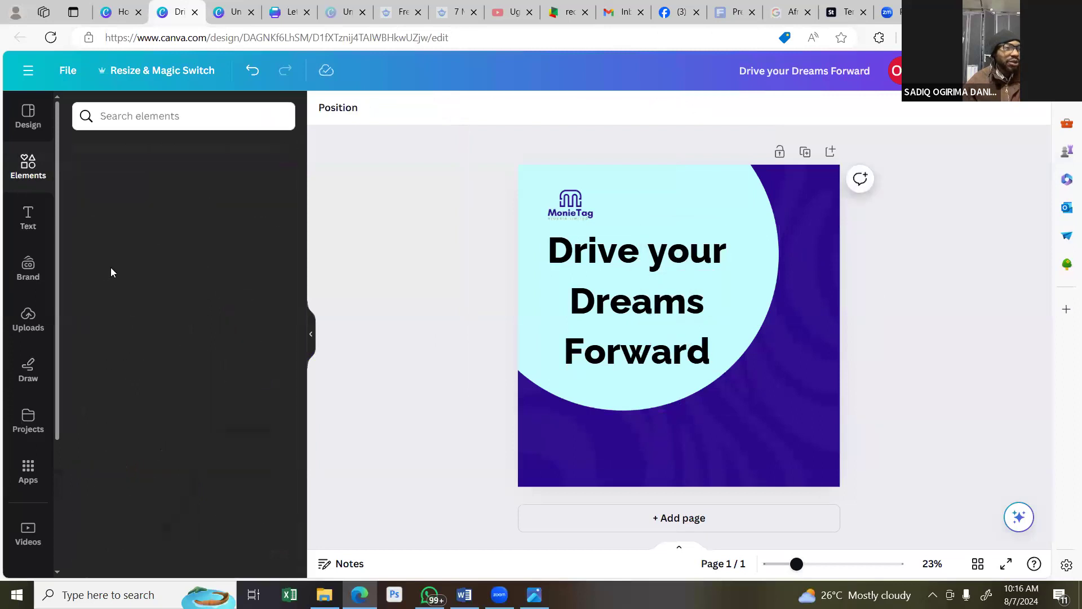
{"action": "left_click", "coordinate": [281, 231]}
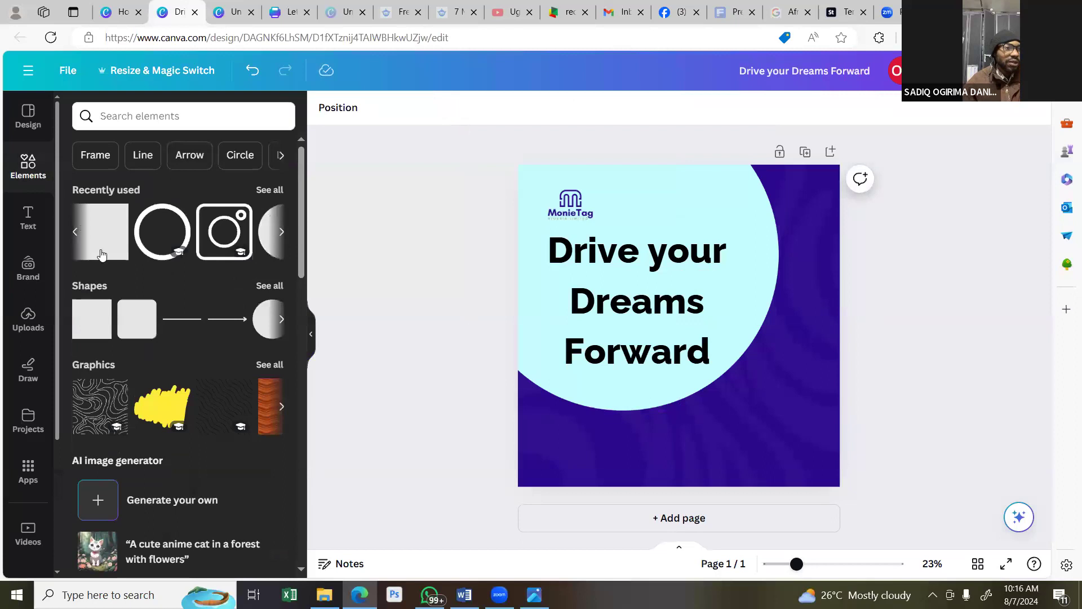
{"action": "left_click", "coordinate": [99, 310]}
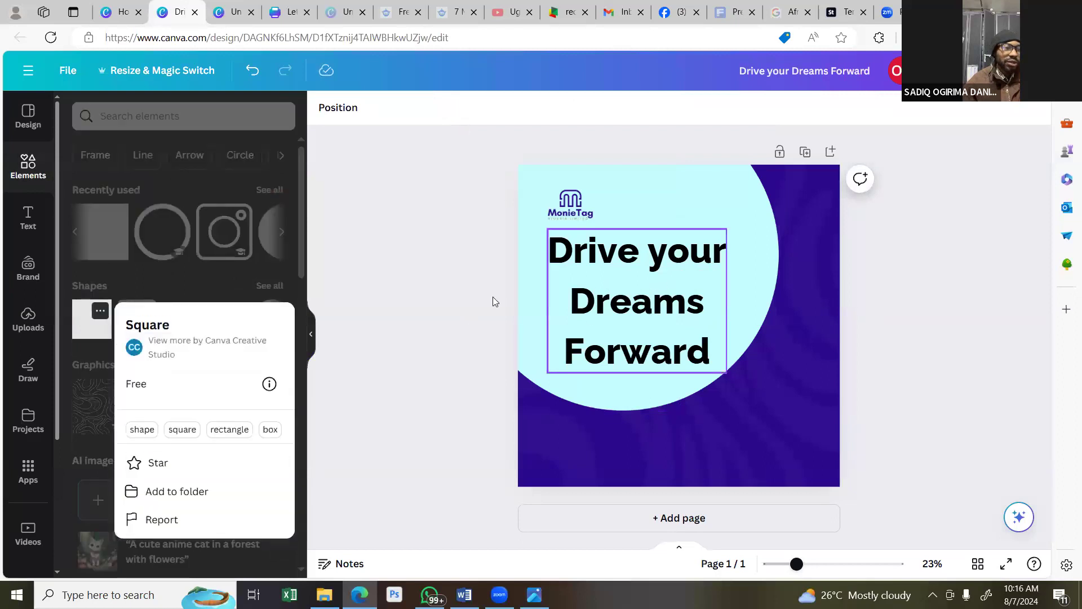
{"action": "left_click", "coordinate": [77, 331]}
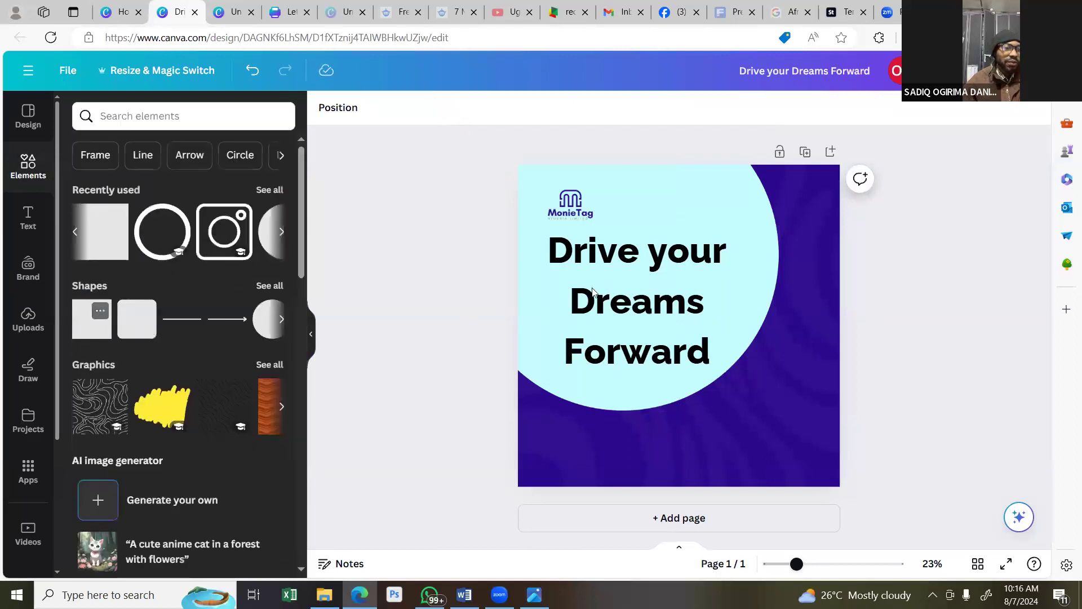
{"action": "left_click_drag", "start_coordinate": [679, 277], "coordinate": [655, 271]}
{"action": "left_click_drag", "start_coordinate": [646, 313], "coordinate": [728, 280]}
{"action": "left_click_drag", "start_coordinate": [658, 263], "coordinate": [598, 283]}
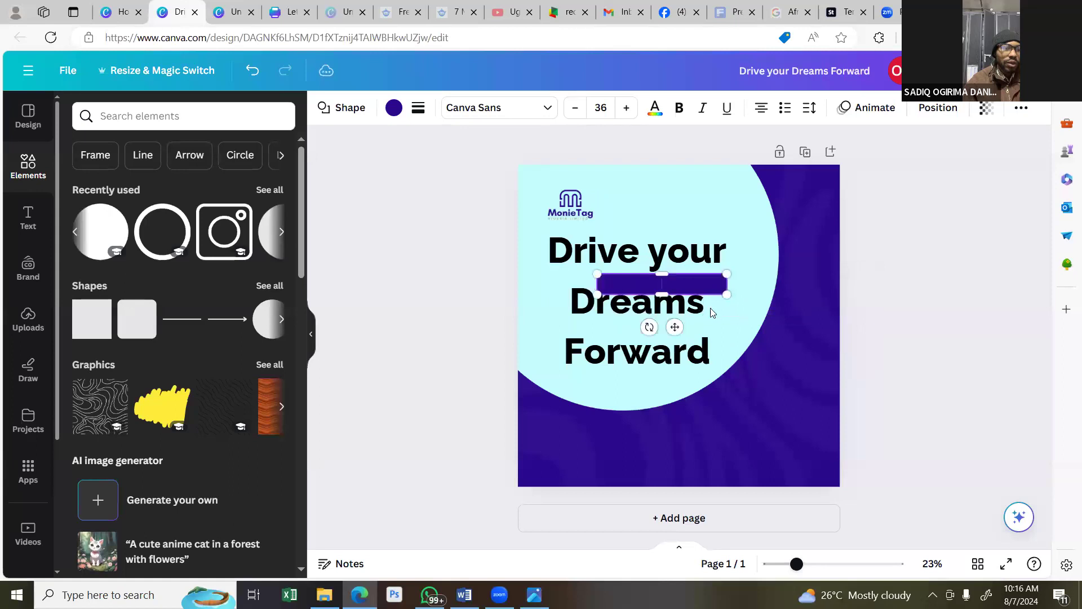
{"action": "left_click", "coordinate": [870, 253]}
Duplicate the dark blue bar and place the copy between "Dreams" and "Forward".
{"action": "left_click", "coordinate": [675, 283]}
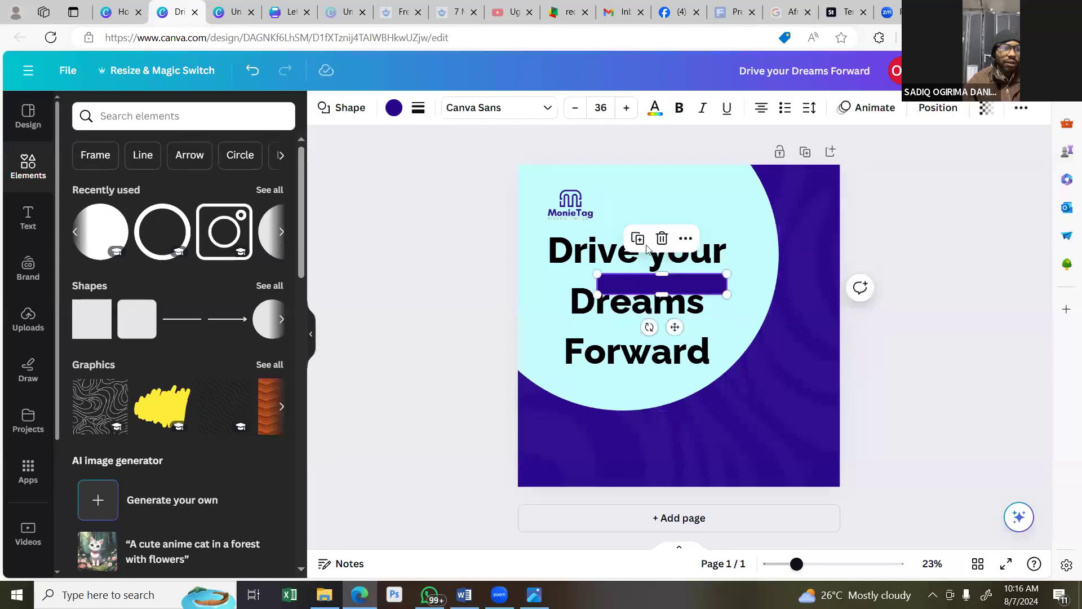
{"action": "key", "text": "ctrl+d"}
{"action": "left_click_drag", "start_coordinate": [675, 283], "coordinate": [674, 327]}
{"action": "left_click", "coordinate": [886, 274]}
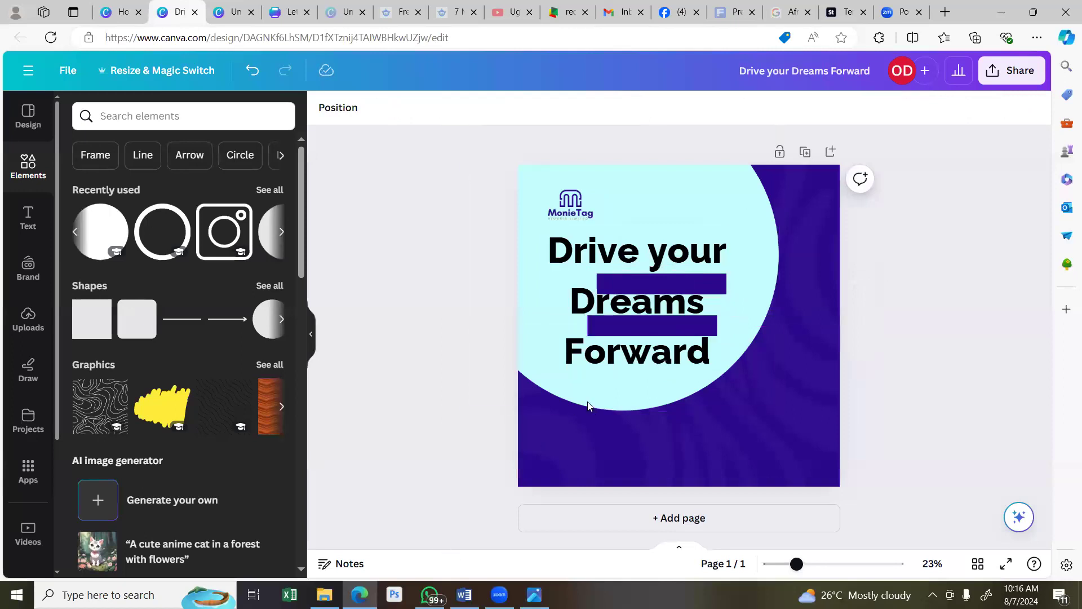
Add the text "leading" in white, shrink it to size 56.3, and place one copy on each dark blue bar.
{"action": "type", "text": "t"}
{"action": "type", "text": "leading"}
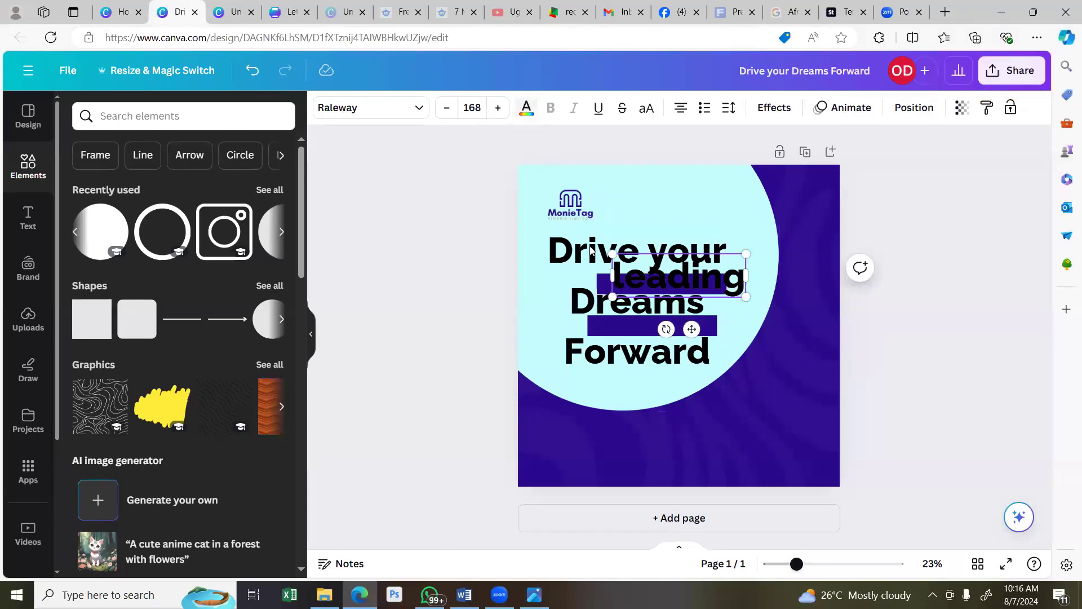
{"action": "left_click", "coordinate": [527, 107]}
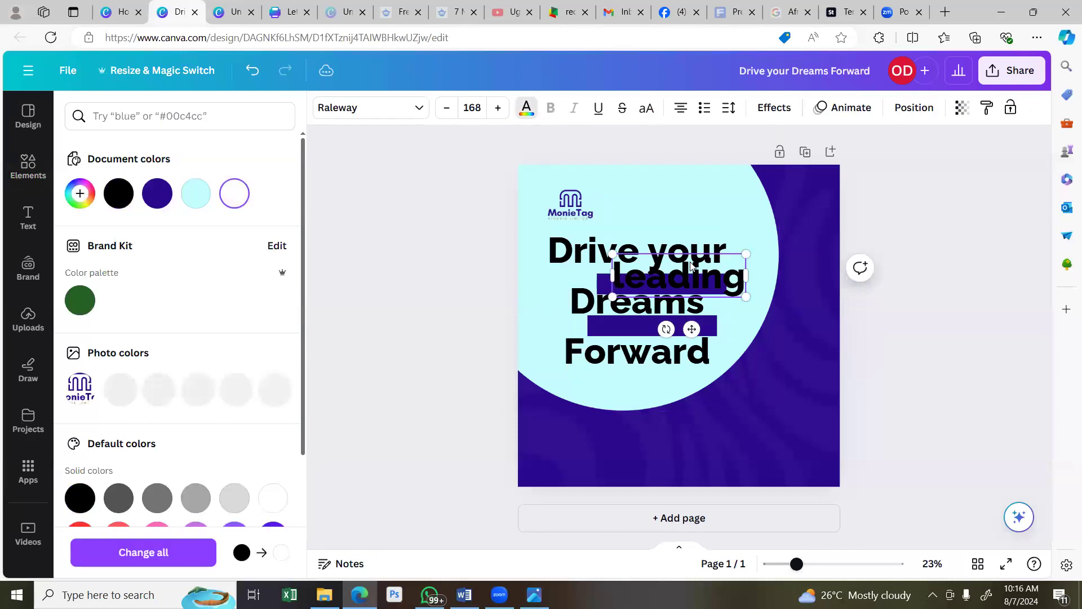
{"action": "left_click", "coordinate": [692, 265]}
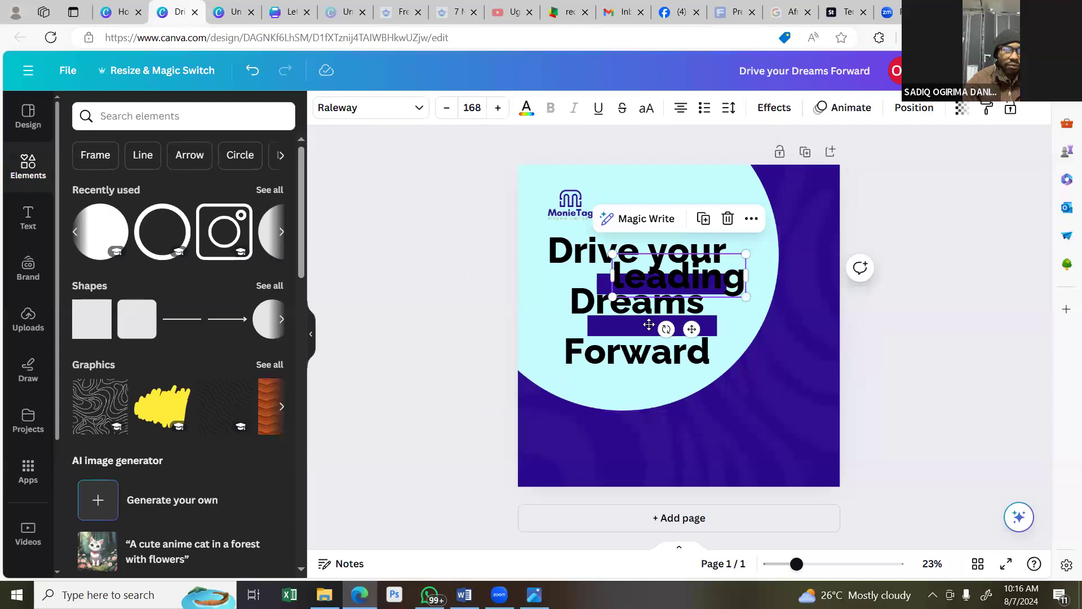
{"action": "key", "text": "ctrl+z"}
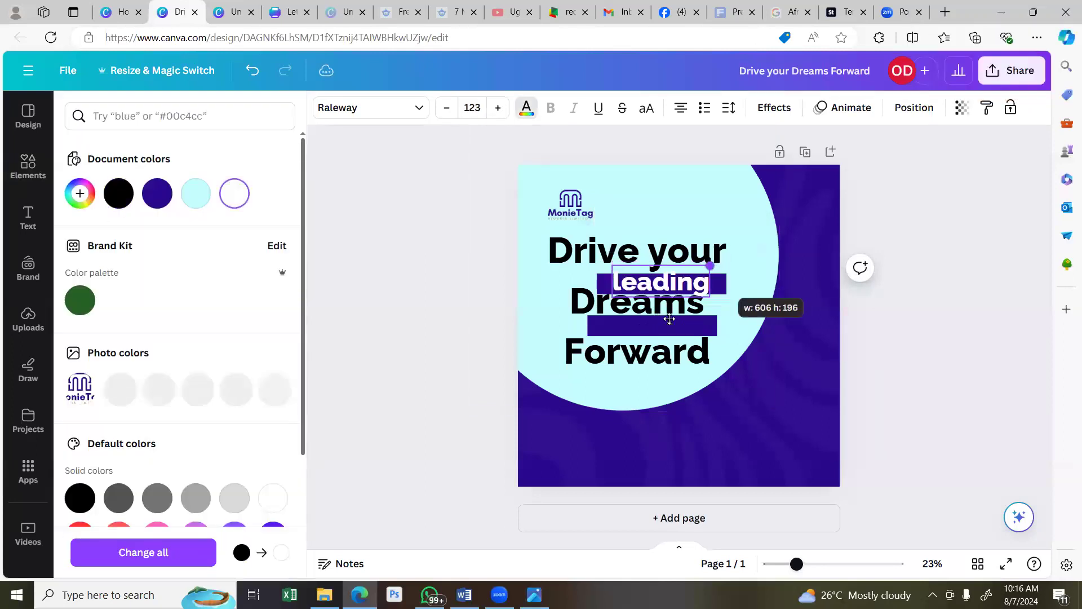
{"action": "left_click_drag", "start_coordinate": [648, 329], "coordinate": [678, 365]}
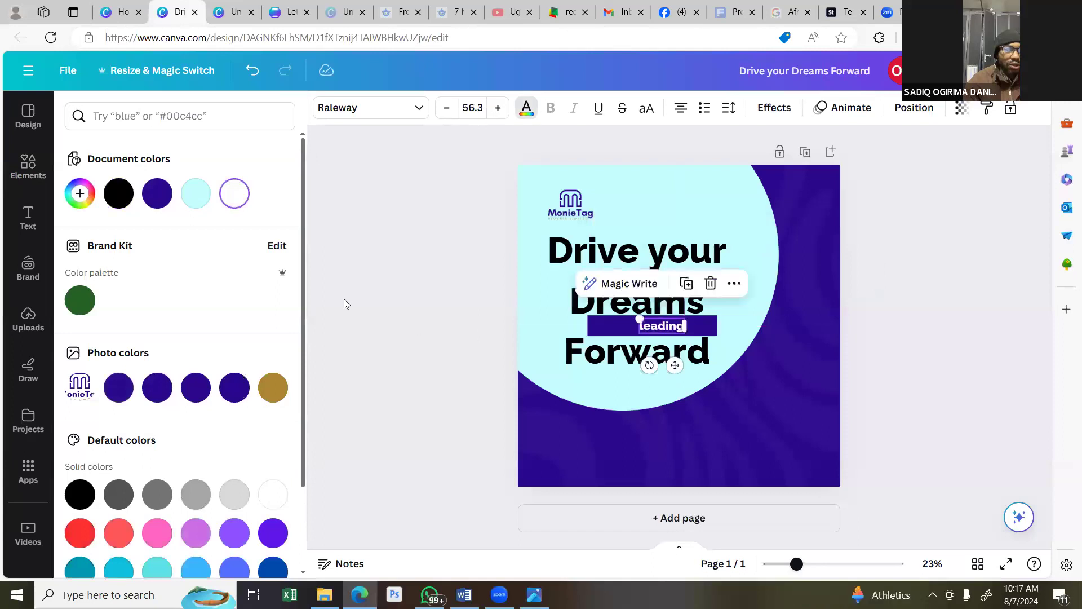
{"action": "left_click", "coordinate": [456, 322]}
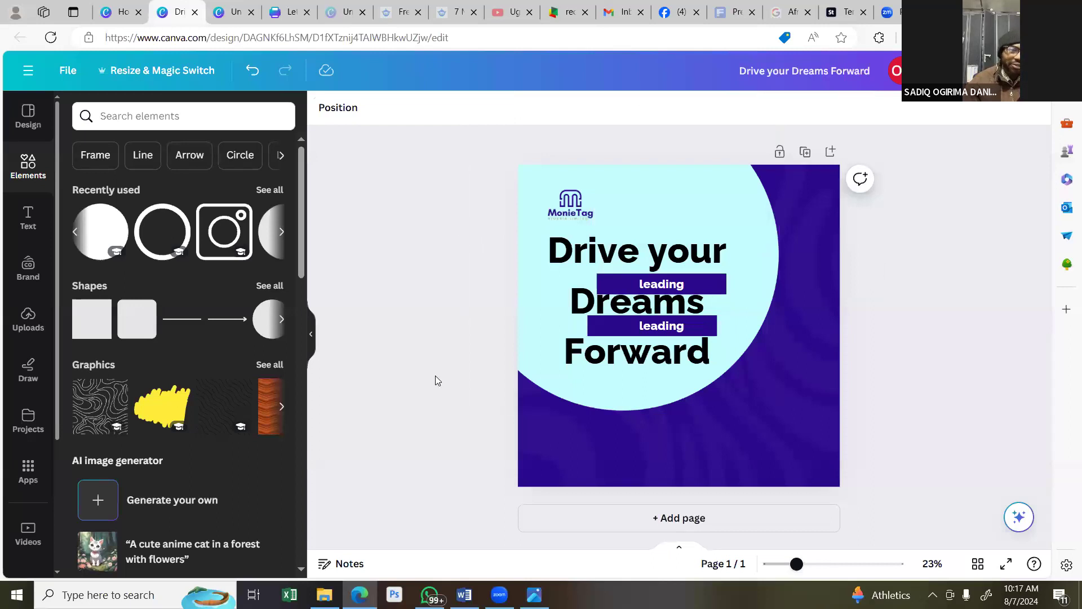
Select the "leading" label on the upper bar and check which font it uses.
{"action": "left_click", "coordinate": [712, 291]}
{"action": "double_click", "coordinate": [647, 290]}
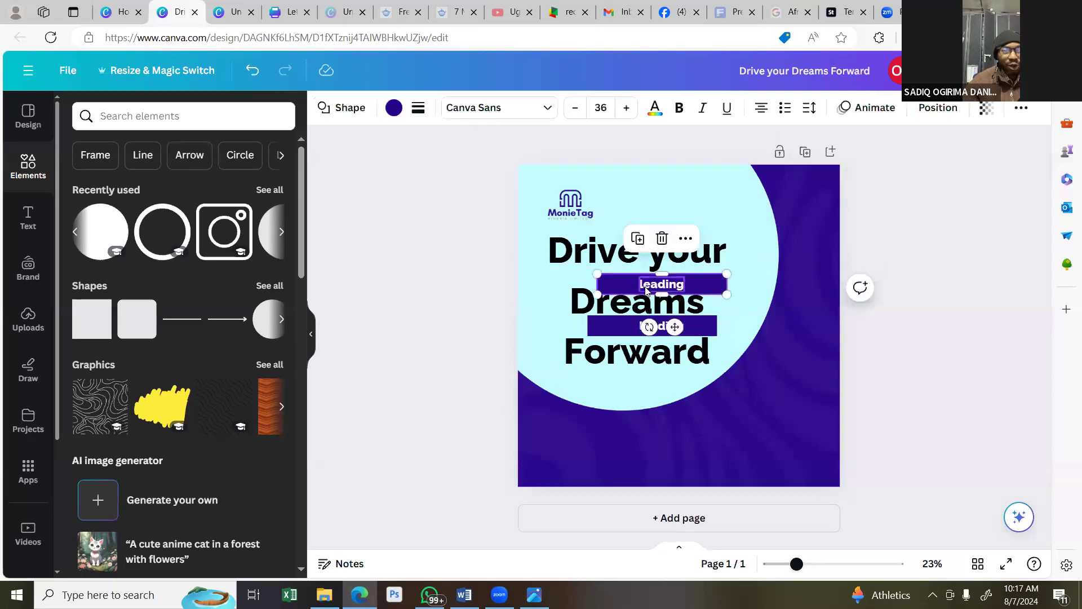
{"action": "left_click", "coordinate": [479, 291]}
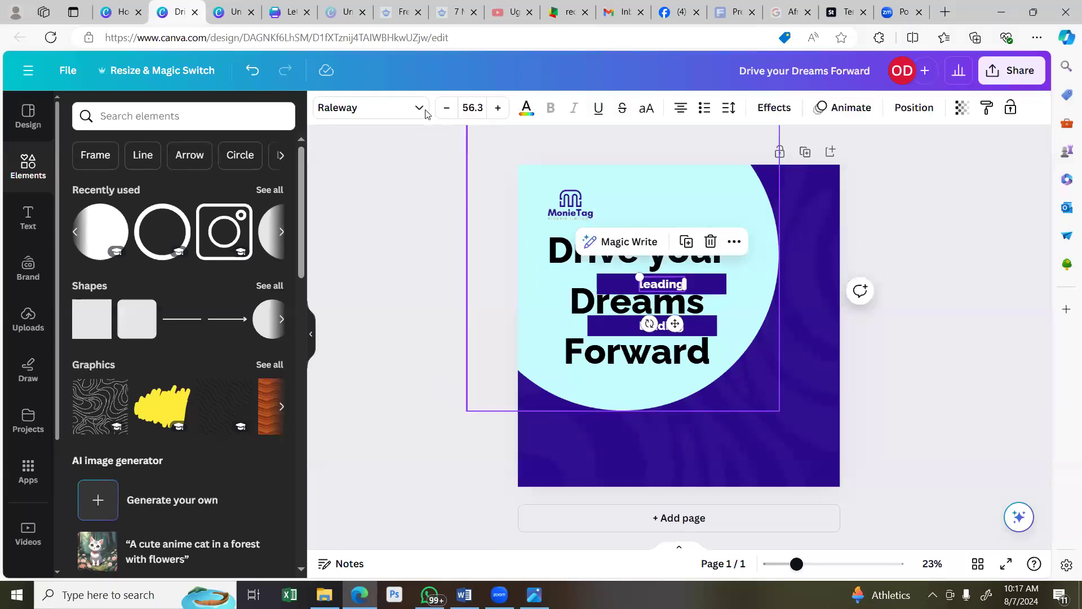
{"action": "left_click", "coordinate": [420, 109]}
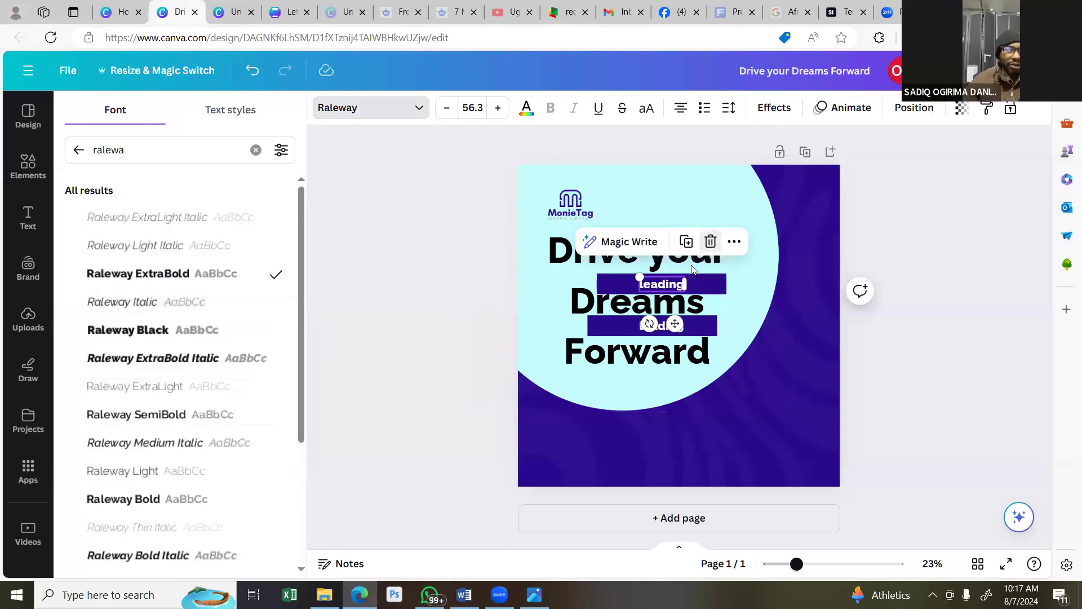
Delete the two "leading" labels and both dark blue bars from the heading.
{"action": "left_click", "coordinate": [690, 288]}
{"action": "left_click_drag", "start_coordinate": [689, 285], "coordinate": [684, 283]}
{"action": "key", "text": "Delete"}
{"action": "left_click", "coordinate": [684, 322]}
{"action": "key", "text": "Delete"}
{"action": "left_click", "coordinate": [693, 325]}
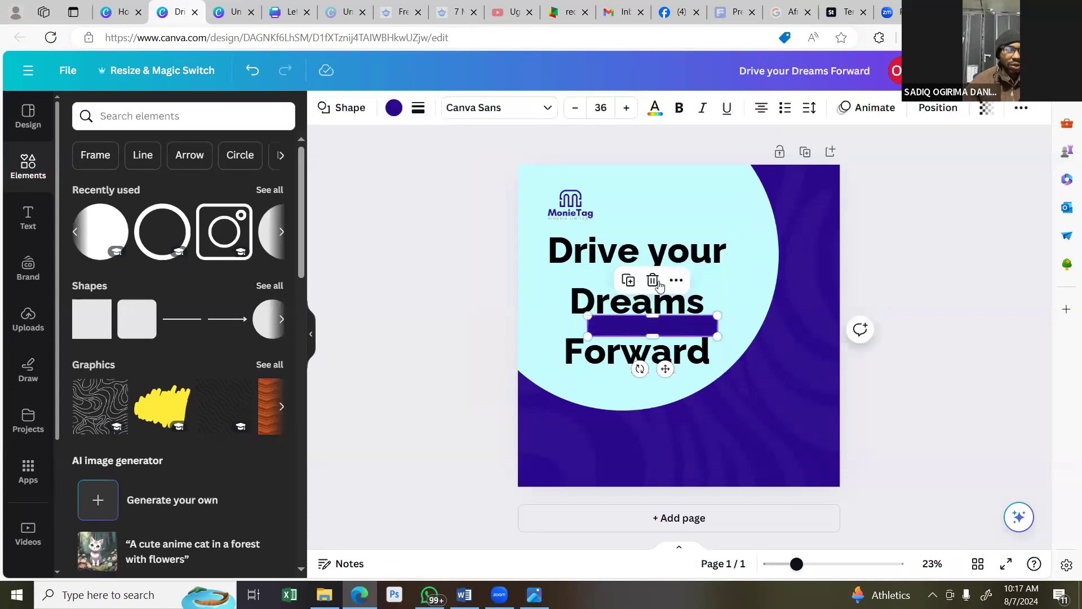
{"action": "left_click", "coordinate": [648, 278]}
Tighten the heading's line spacing to 0.88 and left-align its text.
{"action": "left_click", "coordinate": [684, 278]}
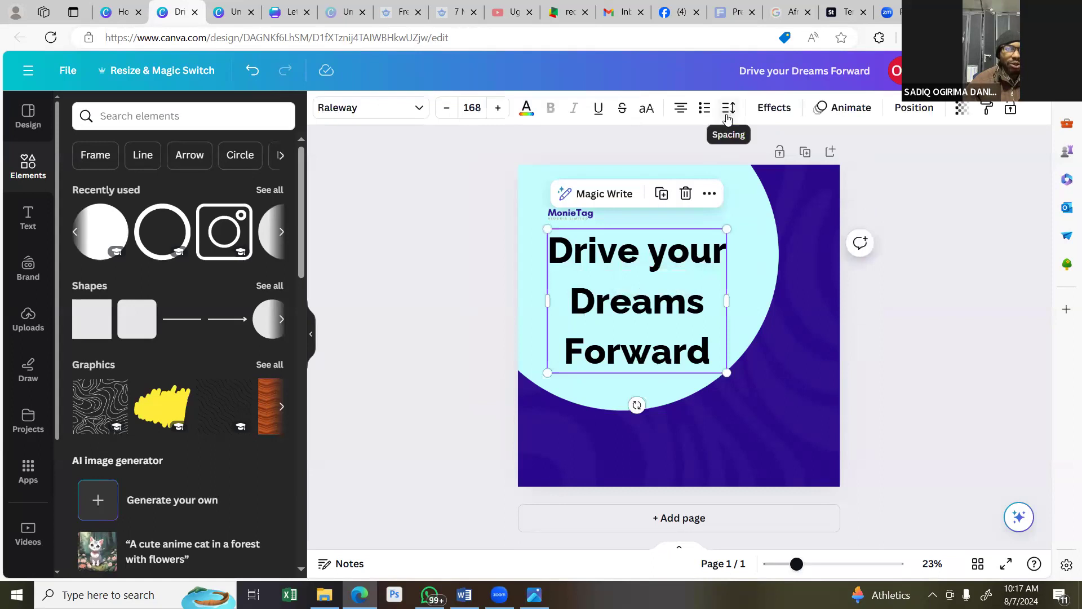
{"action": "left_click", "coordinate": [729, 107]}
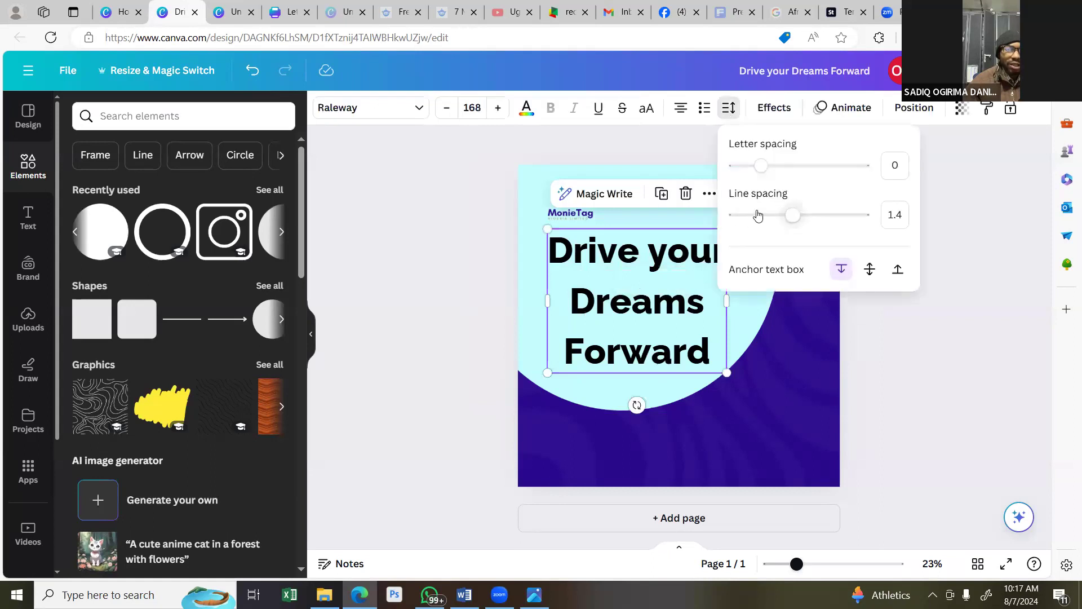
{"action": "left_click", "coordinate": [756, 216]}
{"action": "left_click_drag", "start_coordinate": [756, 215], "coordinate": [760, 216]}
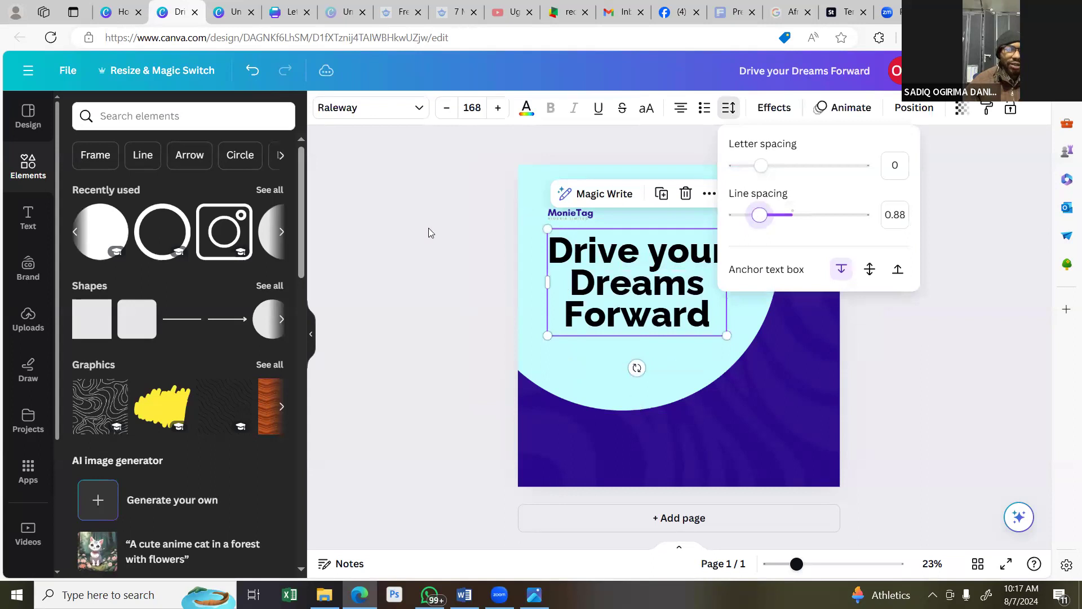
{"action": "left_click", "coordinate": [436, 243]}
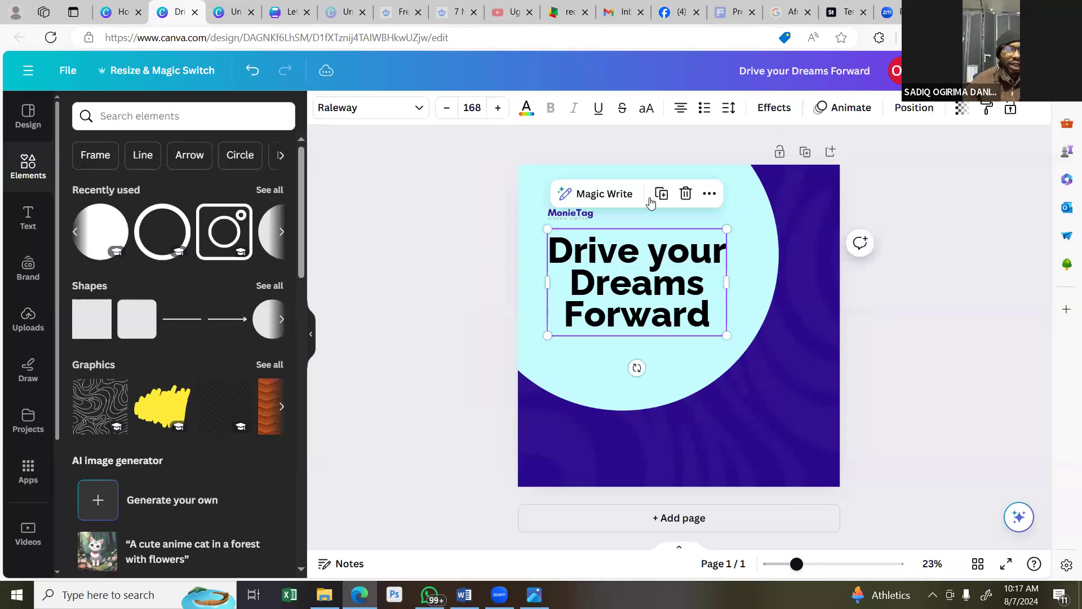
{"action": "key", "text": "ctrl+shift+l"}
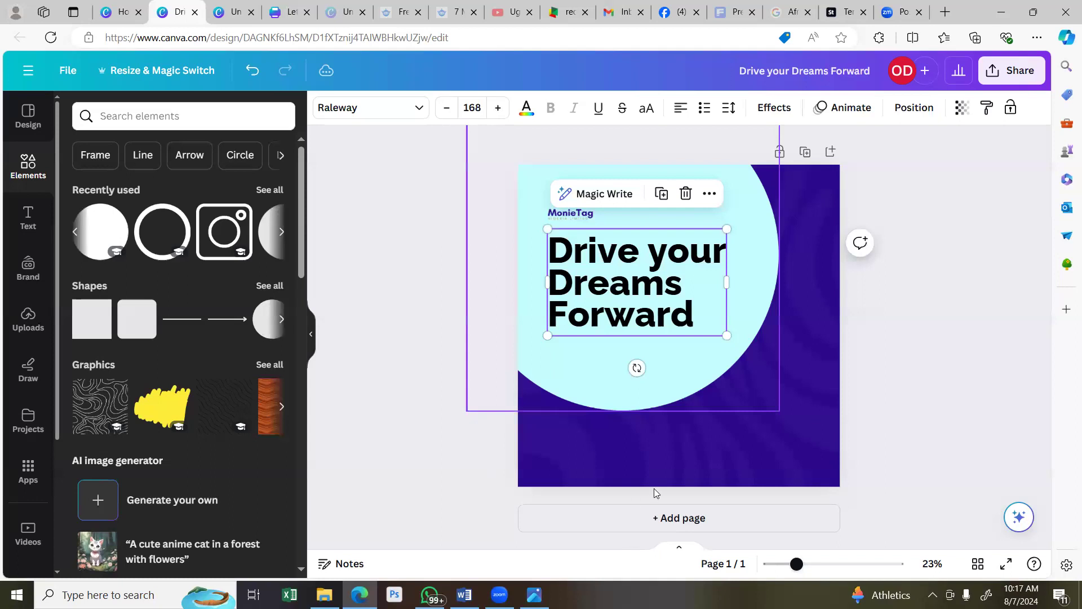
Reduce the heading to size 152, try a thin red bar between the "D" and "r" of "Dreams", and undo the bar.
{"action": "left_click", "coordinate": [197, 323]}
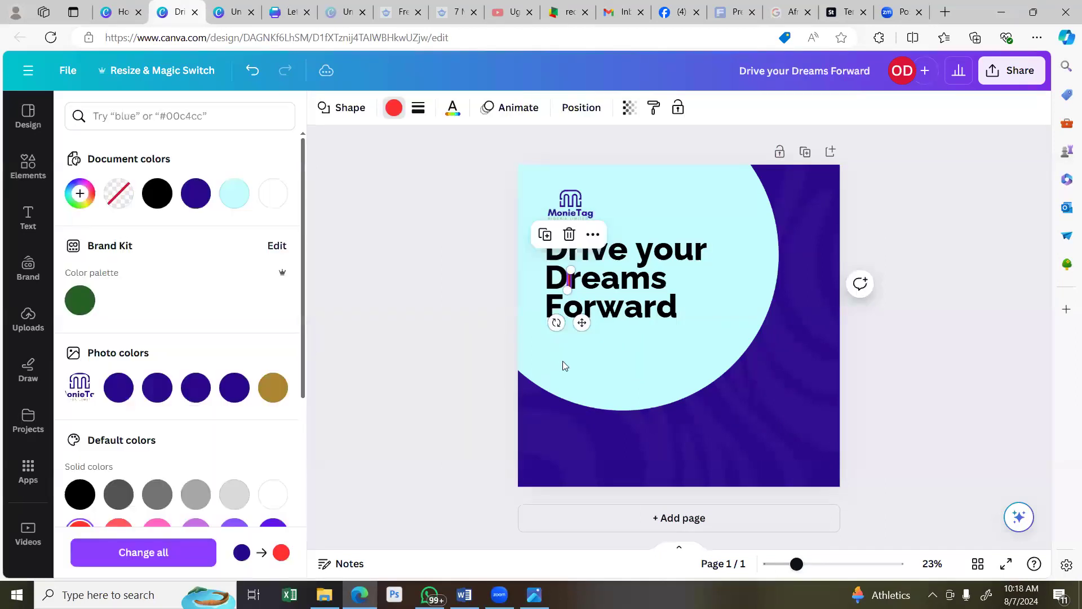
{"action": "left_click", "coordinate": [563, 361]}
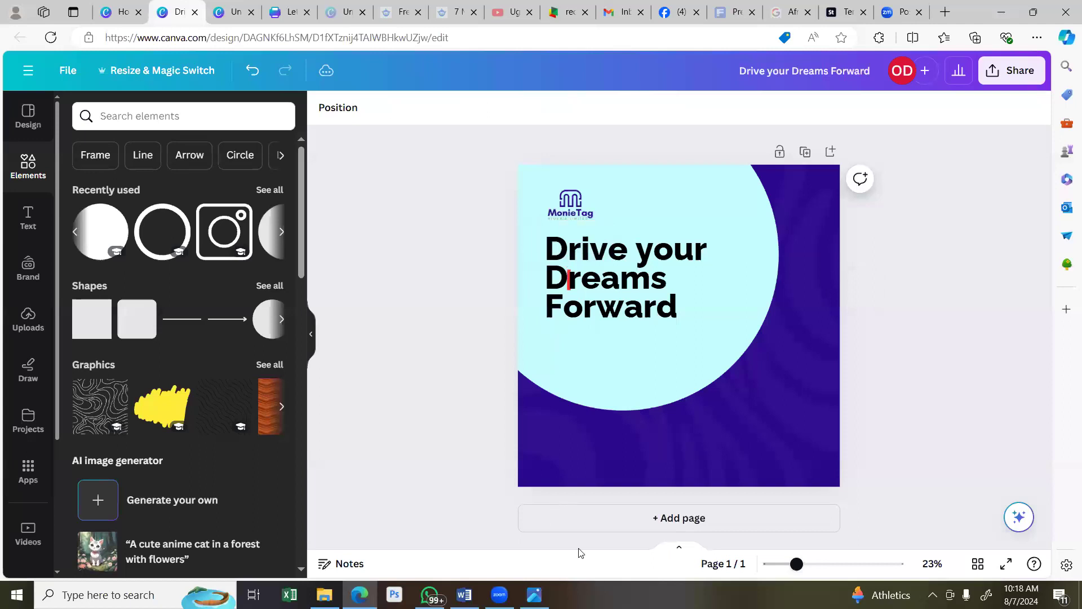
{"action": "key", "text": "ctrl+z"}
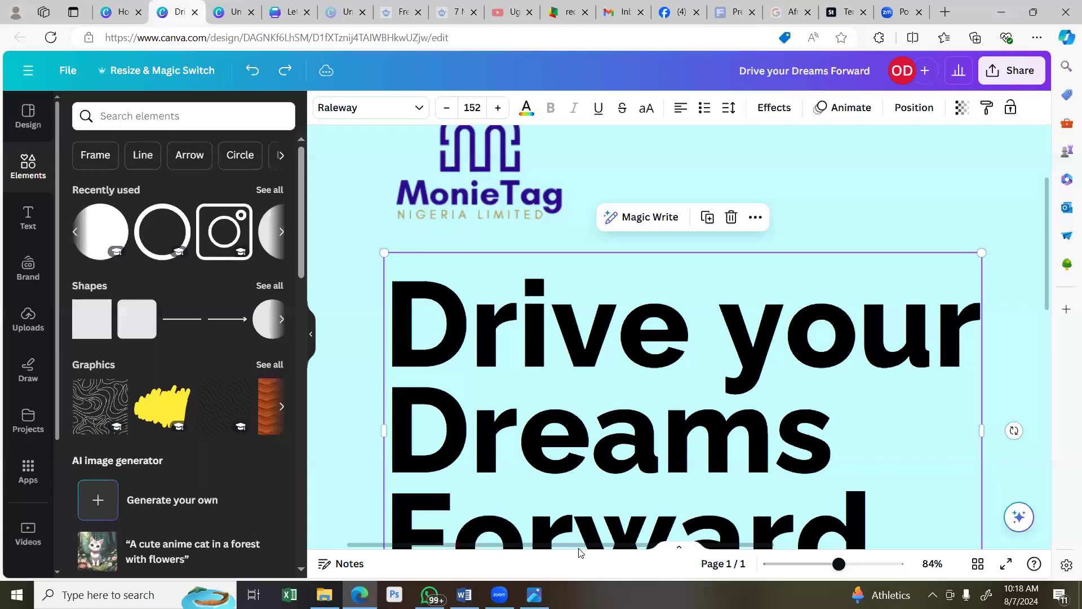
Place a thin vertical bar between the "D" and "r" of "Dreams", colour it red, and shorten it to end at that line's baseline.
{"action": "key", "text": "ctrl+y"}
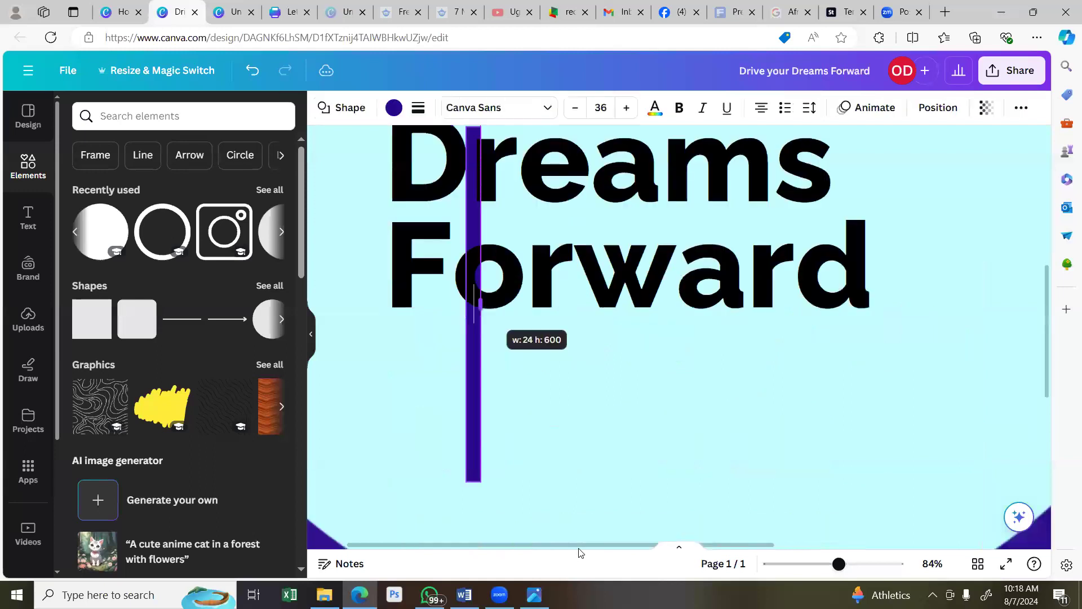
{"action": "left_click_drag", "start_coordinate": [479, 304], "coordinate": [475, 304]}
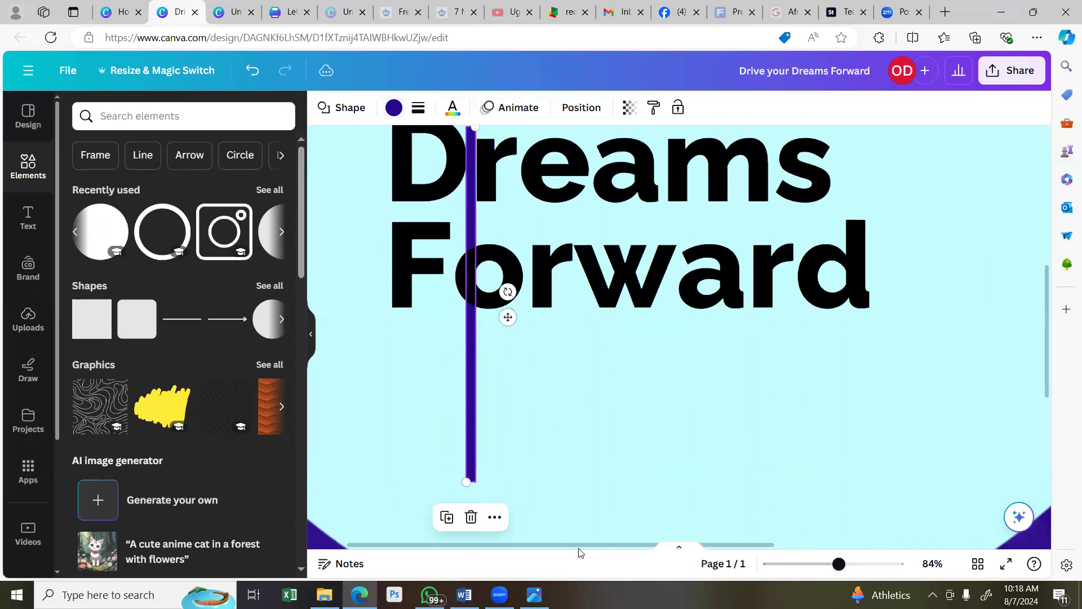
{"action": "left_click", "coordinate": [395, 108]}
{"action": "left_click", "coordinate": [80, 533]}
{"action": "left_click_drag", "start_coordinate": [466, 482], "coordinate": [465, 201]}
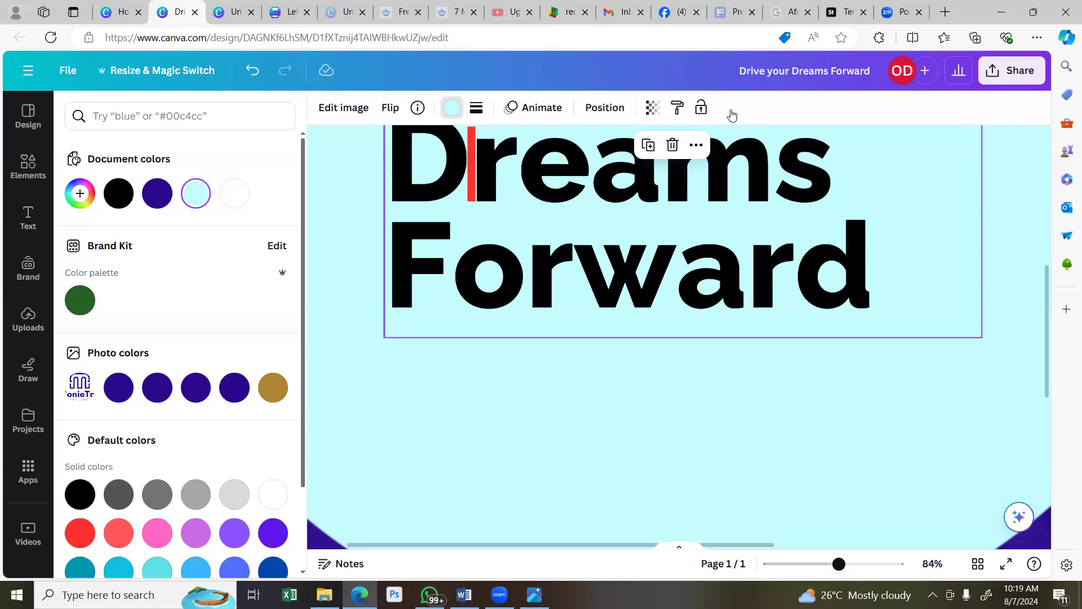
Try wider letter spacing on the heading, such as 287 and 230, and reset it to 0.
{"action": "left_click", "coordinate": [796, 175]}
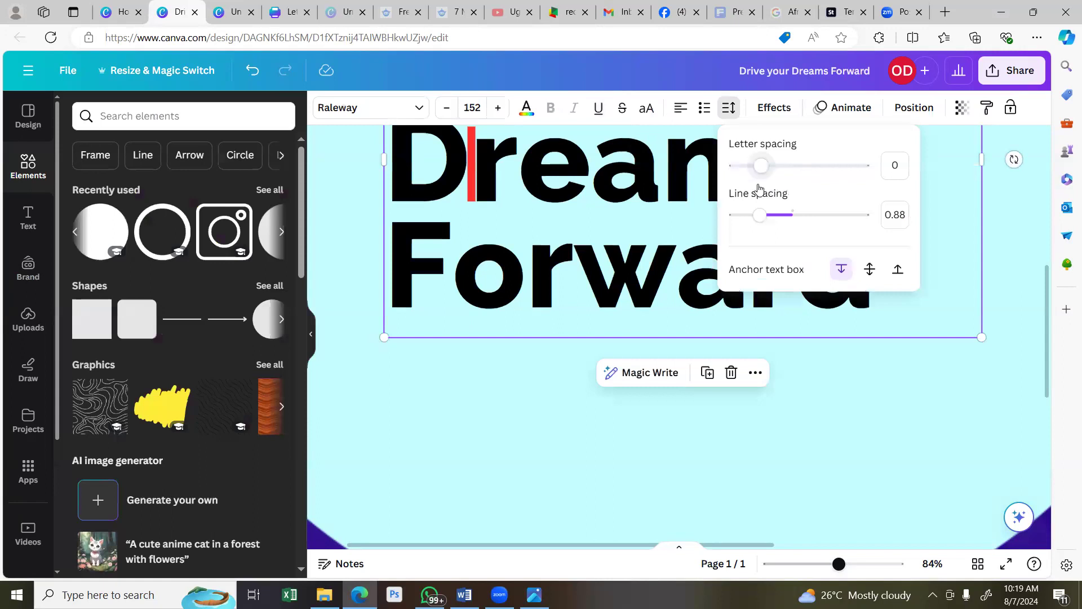
{"action": "left_click_drag", "start_coordinate": [762, 166], "coordinate": [798, 166]}
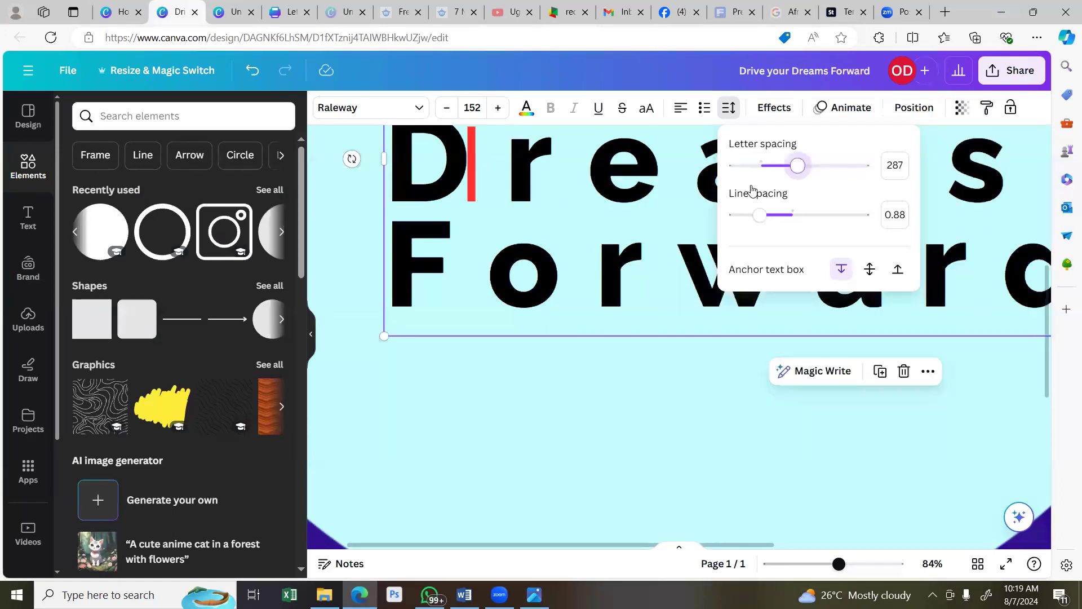
{"action": "key", "text": "ctrl+z"}
{"action": "left_click_drag", "start_coordinate": [793, 194], "coordinate": [801, 194]}
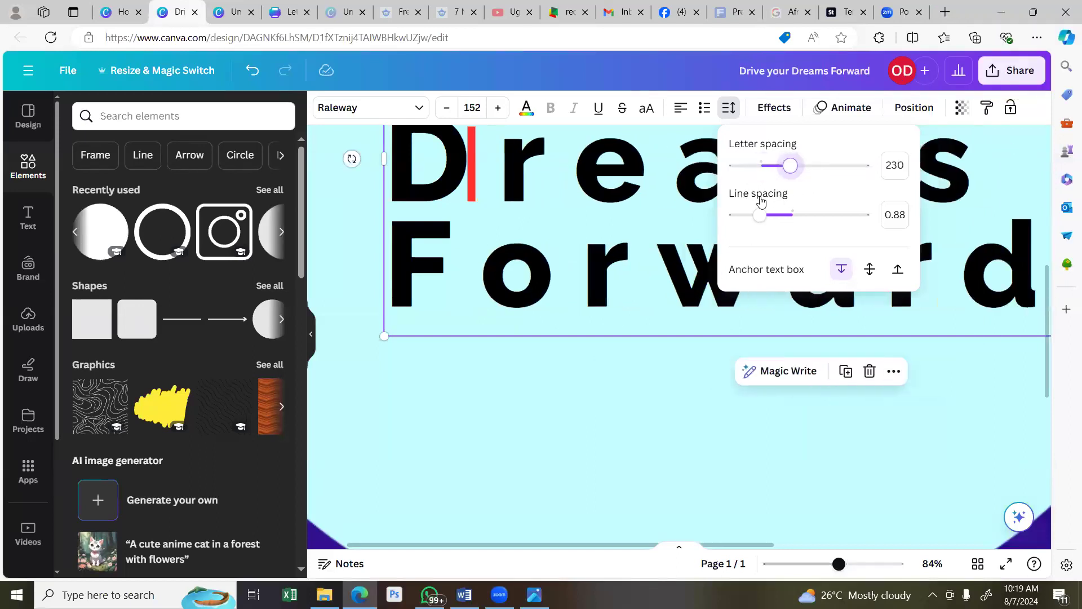
{"action": "left_click", "coordinate": [772, 203]}
{"action": "left_click_drag", "start_coordinate": [771, 203], "coordinate": [762, 206]}
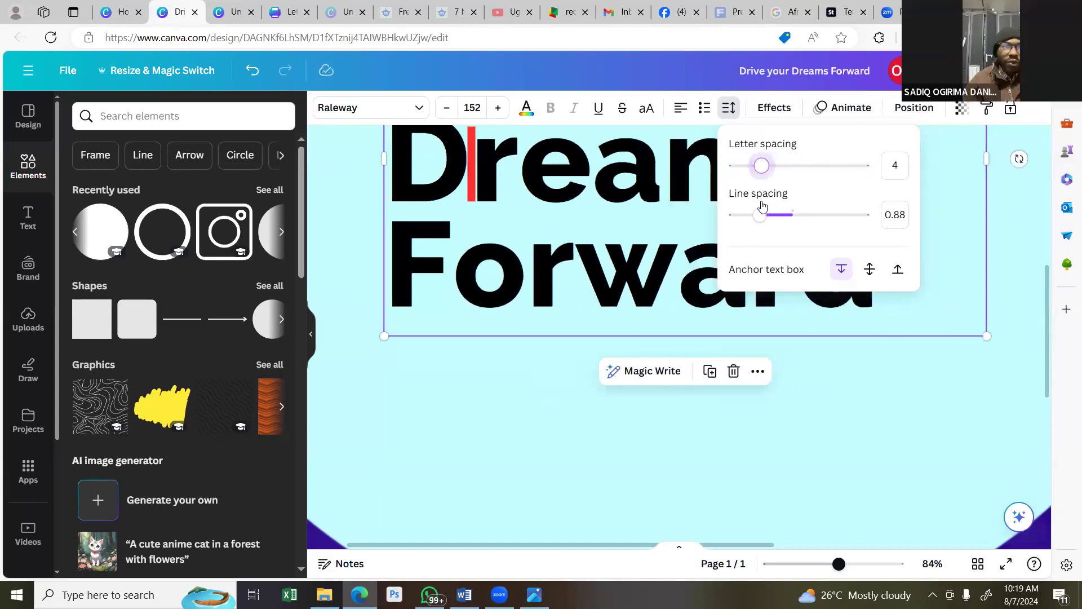
{"action": "left_click", "coordinate": [897, 164]}
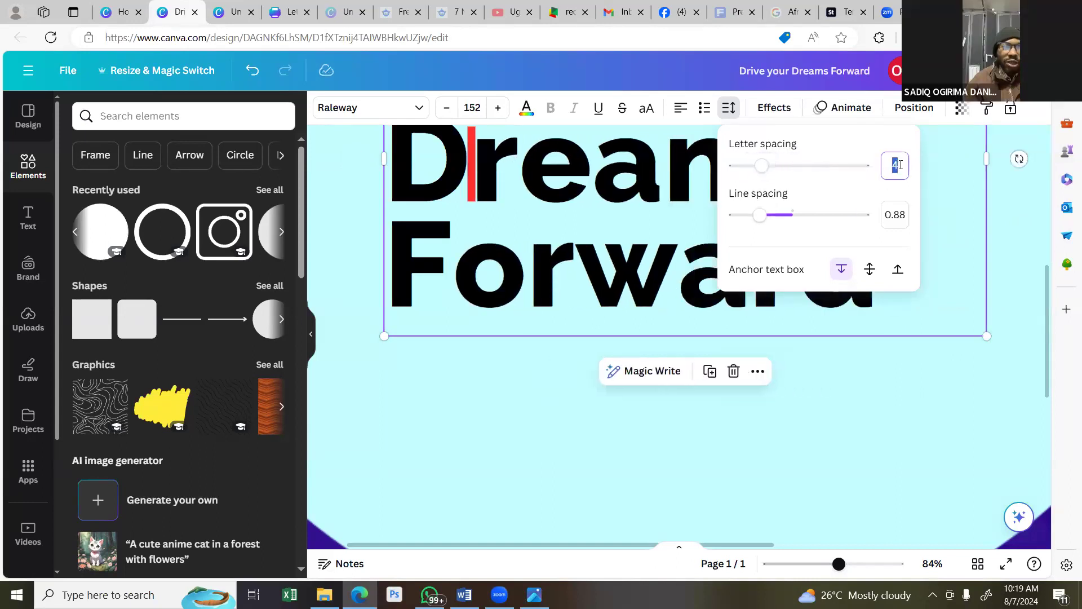
{"action": "type", "text": "0"}
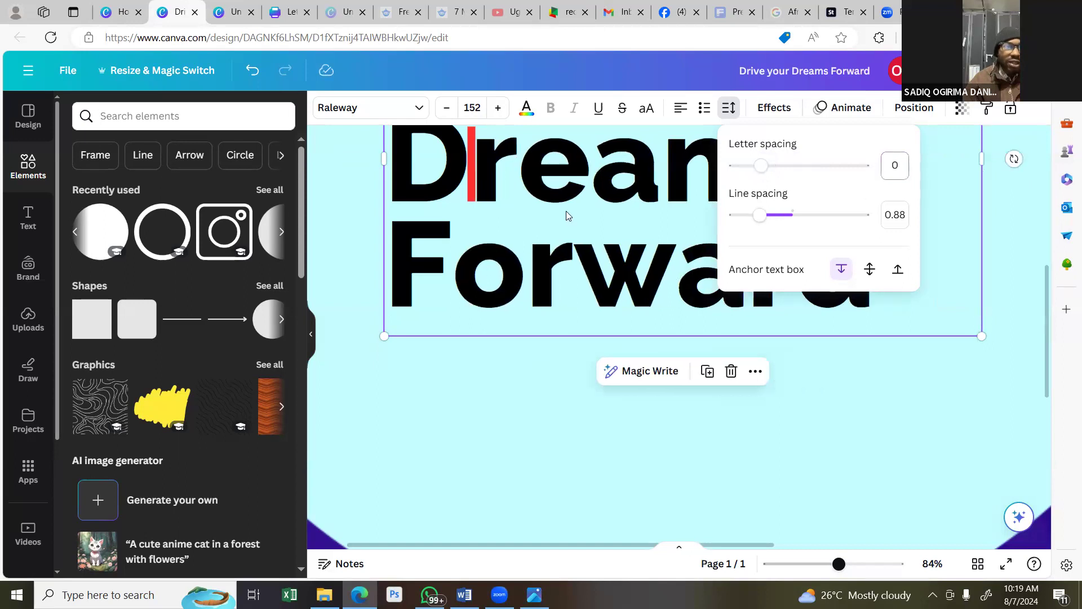
Place a small "Kerning" label at size 26 just under the red bar between the "D" and "r" of "Dreams".
{"action": "left_click", "coordinate": [474, 220]}
{"action": "scroll", "coordinate": [485, 237], "scroll_direction": "up", "scroll_amount": 3}
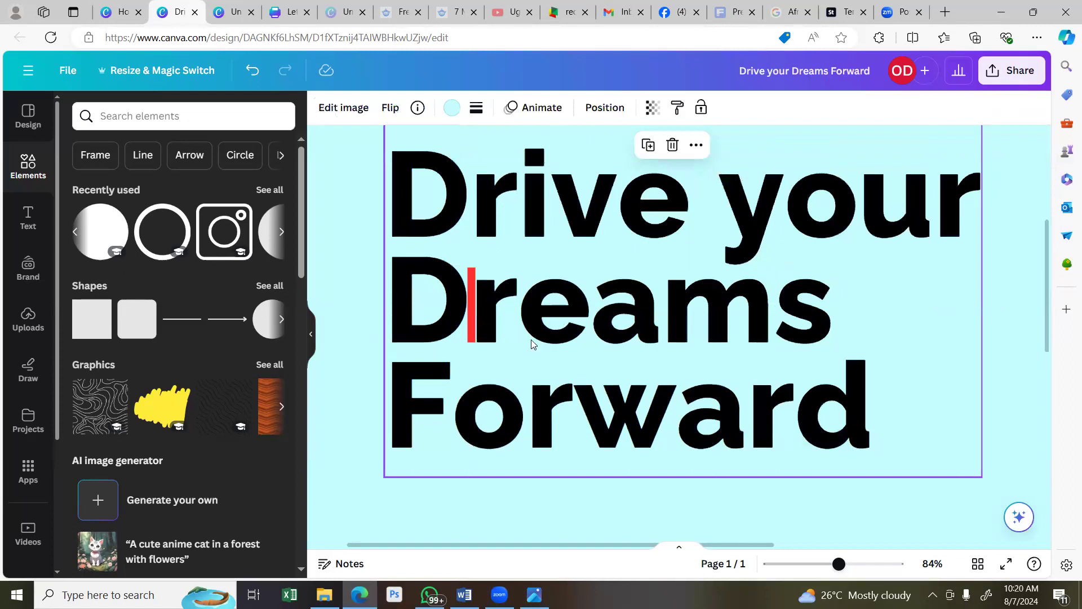
{"action": "left_click", "coordinate": [511, 298]}
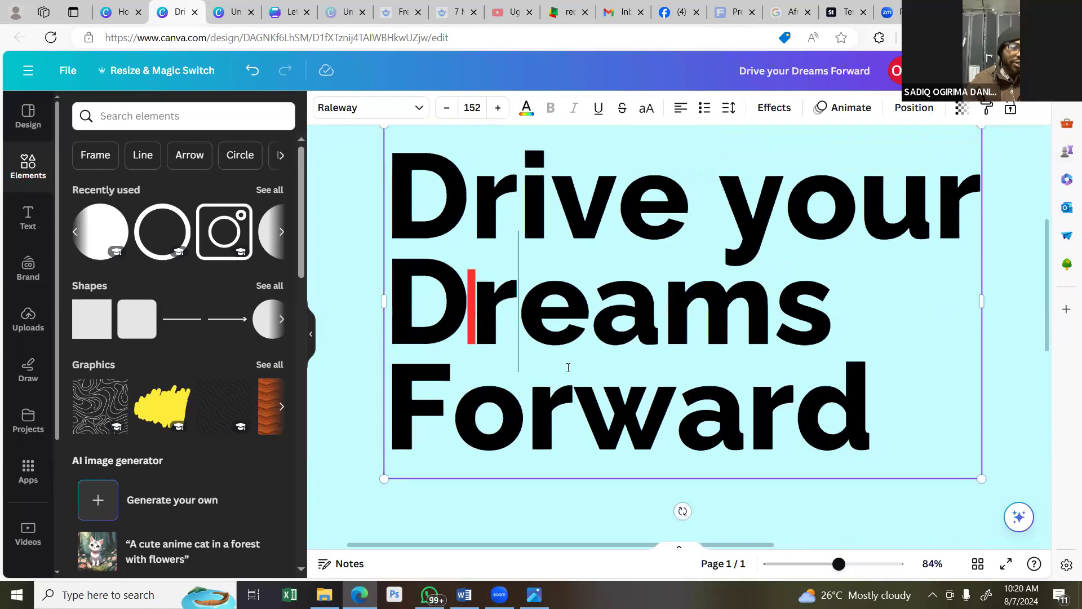
{"action": "scroll", "coordinate": [550, 354], "scroll_direction": "down", "scroll_amount": 3}
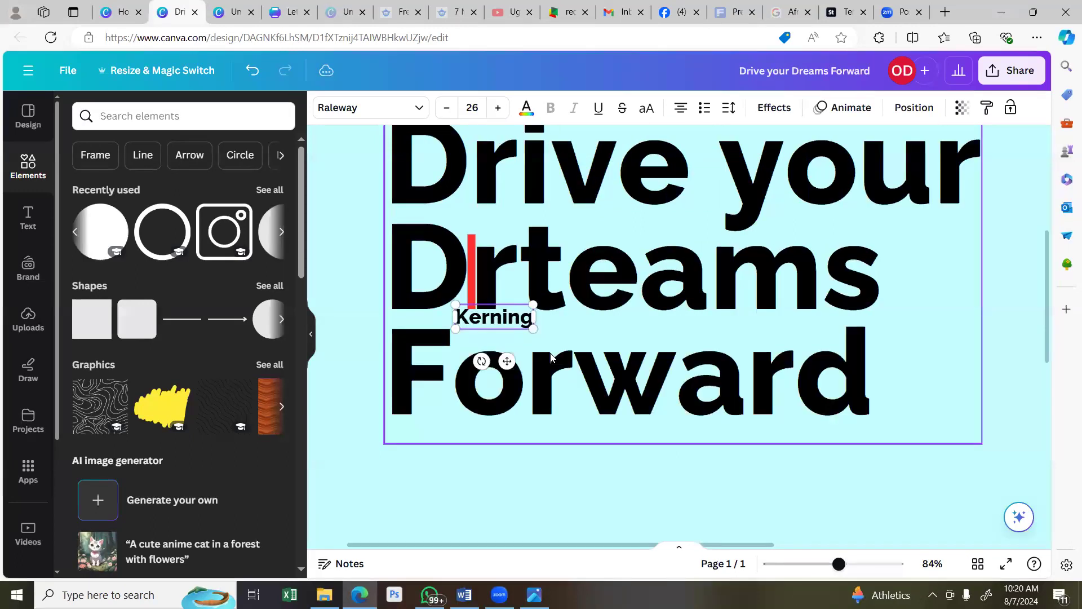
{"action": "mouse_move", "coordinate": [507, 361]}
{"action": "left_mouse_down"}
{"action": "mouse_move", "coordinate": [523, 377]}
{"action": "mouse_move", "coordinate": [511, 375]}
{"action": "left_mouse_up"}
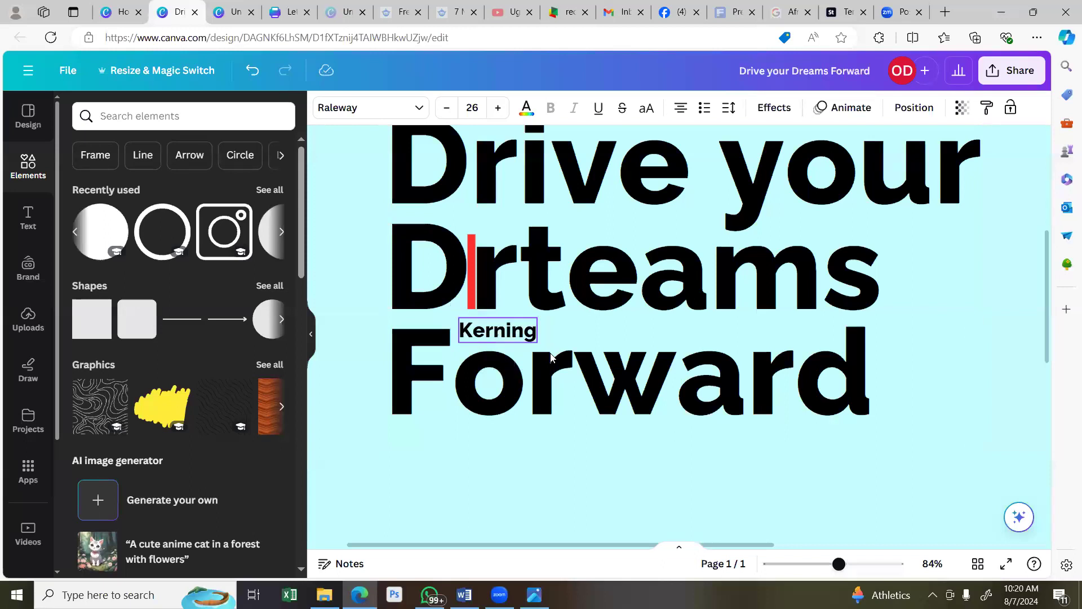
{"action": "key", "text": "Up"}
{"action": "key", "text": "Up"}
{"action": "key", "text": "Up"}
{"action": "key", "text": "Up"}
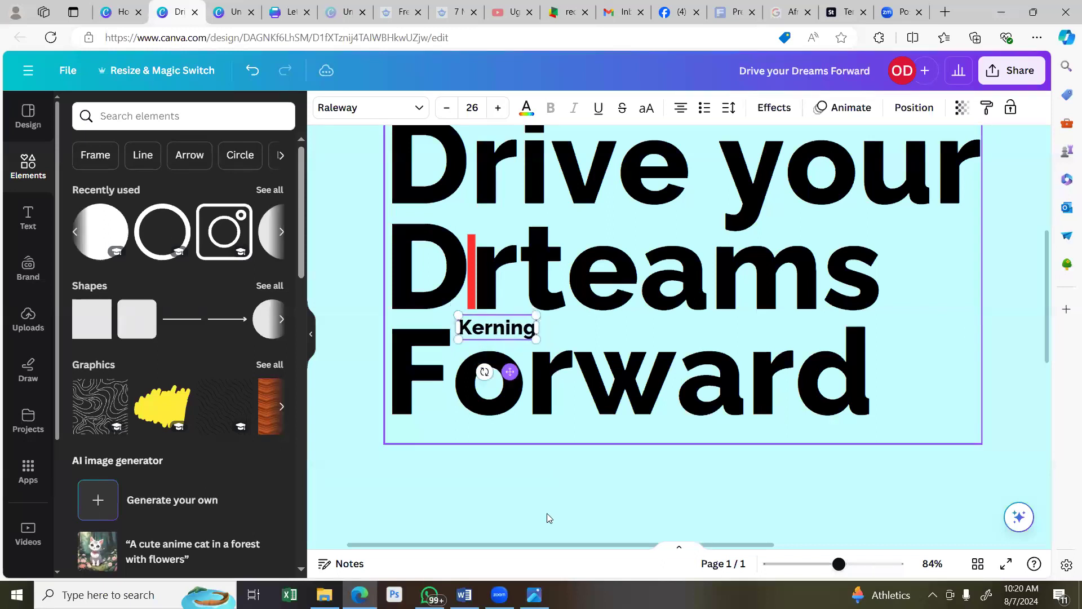
Remove the stray "t" from "Drteams" in the heading and delete the "Kerning" label.
{"action": "double_click", "coordinate": [569, 269]}
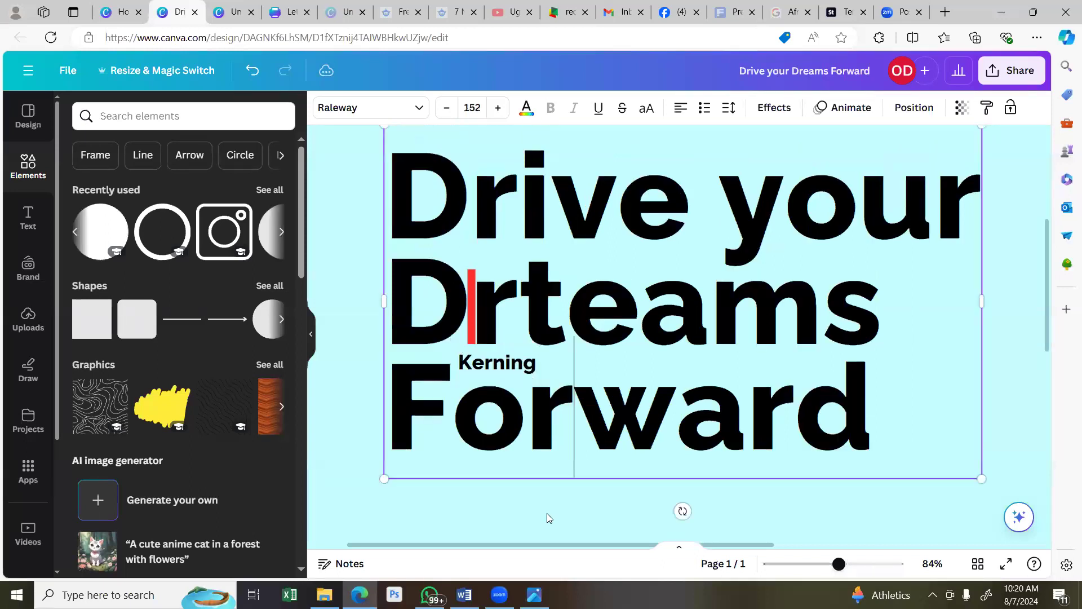
{"action": "key", "text": "BackSpace"}
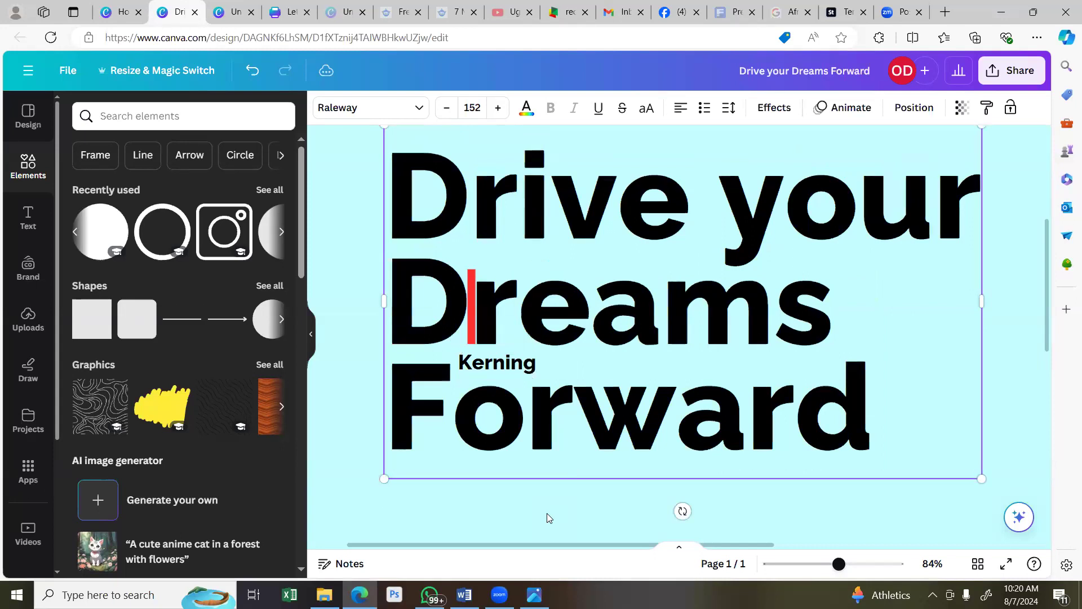
{"action": "left_click", "coordinate": [498, 363]}
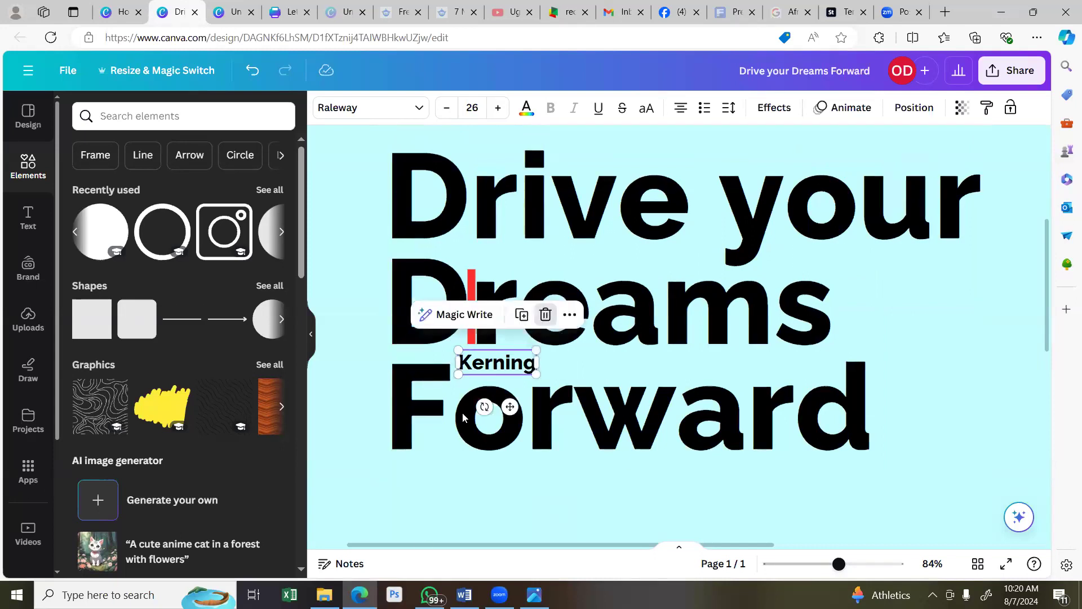
{"action": "key", "text": "Delete"}
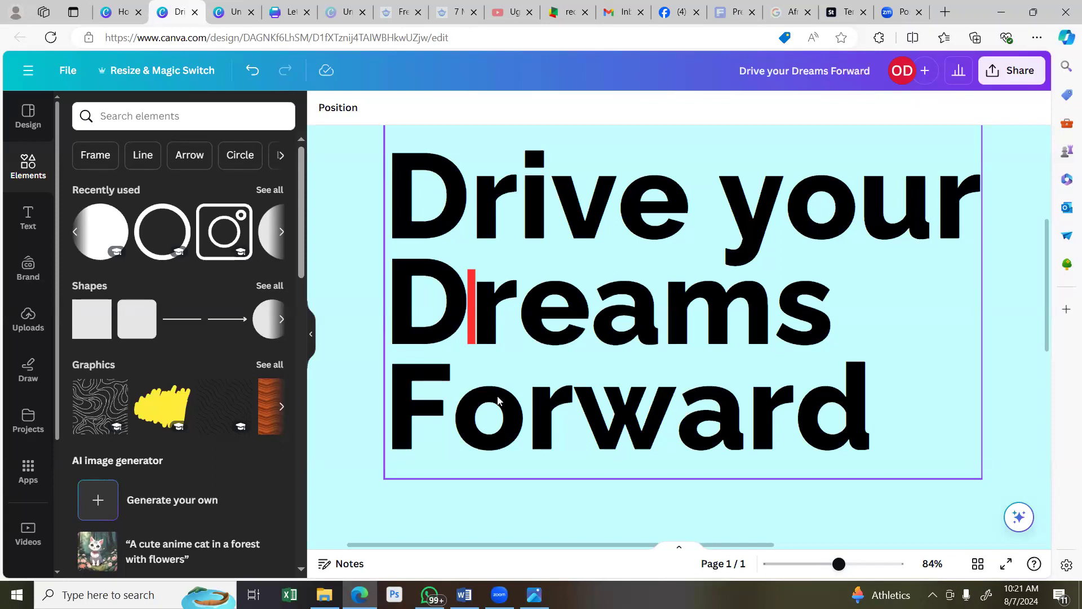
Try letter spacings of 117, -96 and 800 on the heading, and undo the change.
{"action": "left_click", "coordinate": [473, 297]}
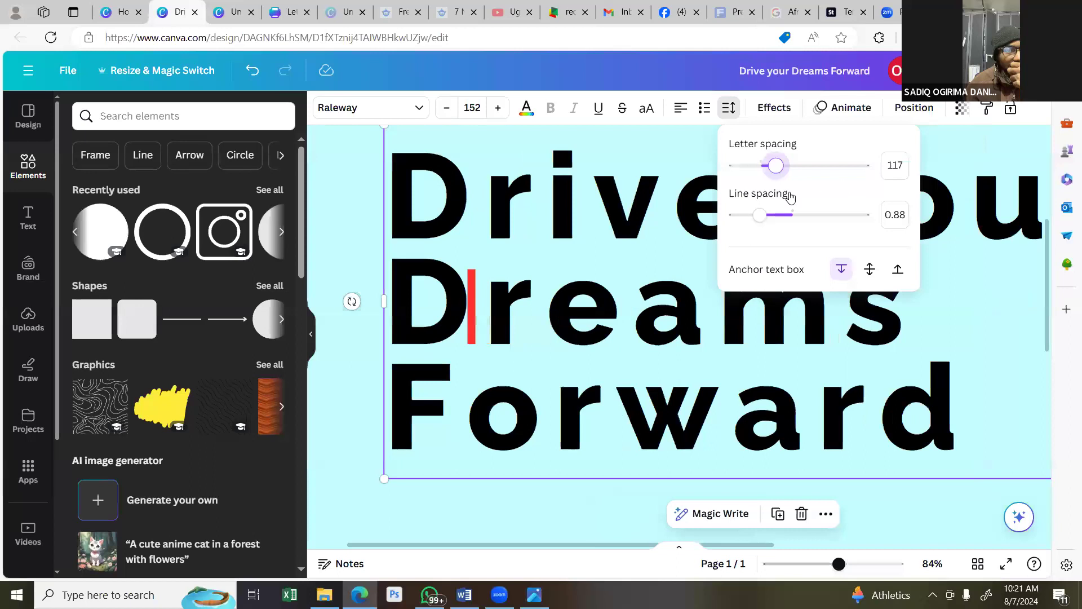
{"action": "left_click_drag", "start_coordinate": [759, 204], "coordinate": [844, 196]}
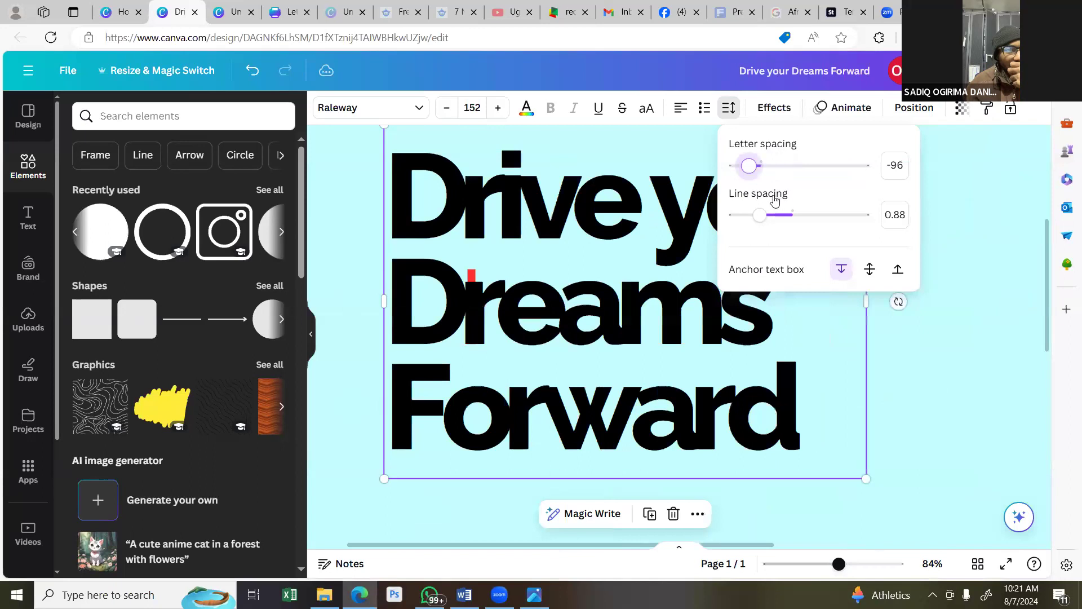
{"action": "left_click_drag", "start_coordinate": [767, 199], "coordinate": [761, 201]}
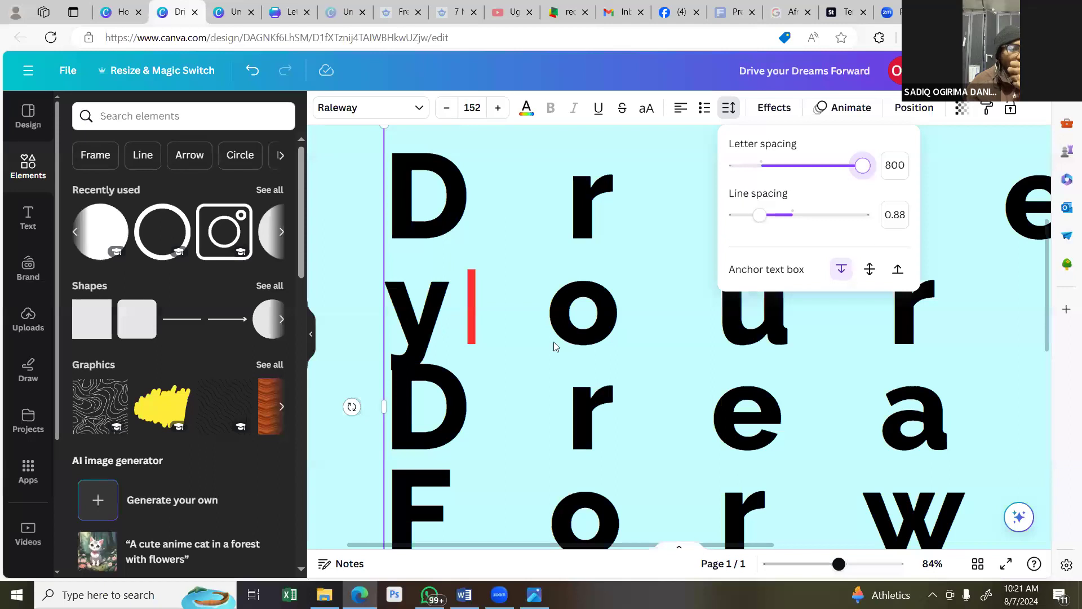
{"action": "key", "text": "ctrl+z"}
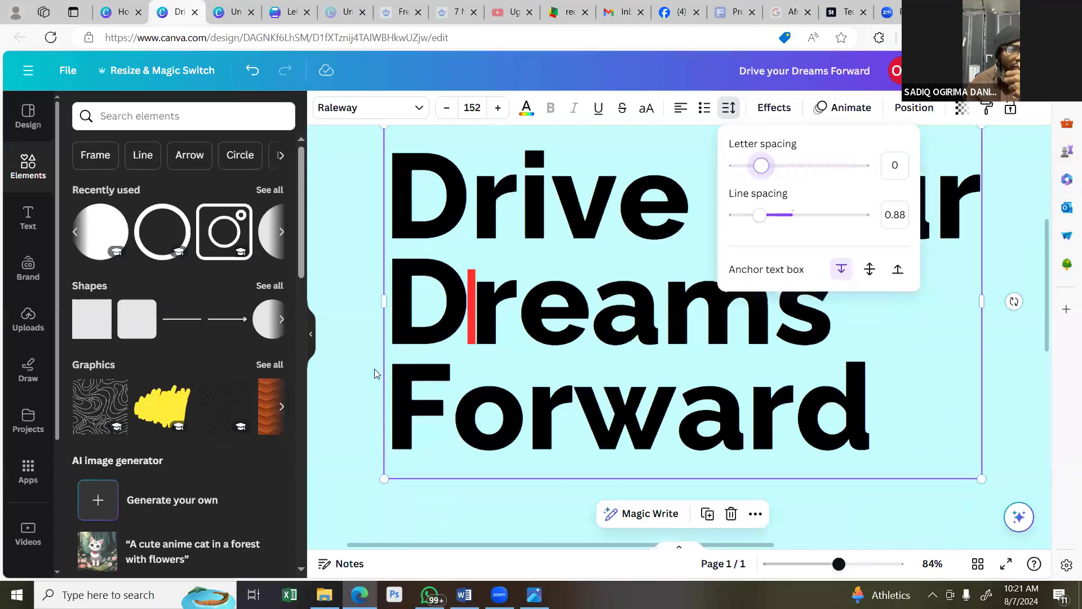
Delete the thin red bar between the "D" and "r" of "Dreams".
{"action": "left_click", "coordinate": [471, 310]}
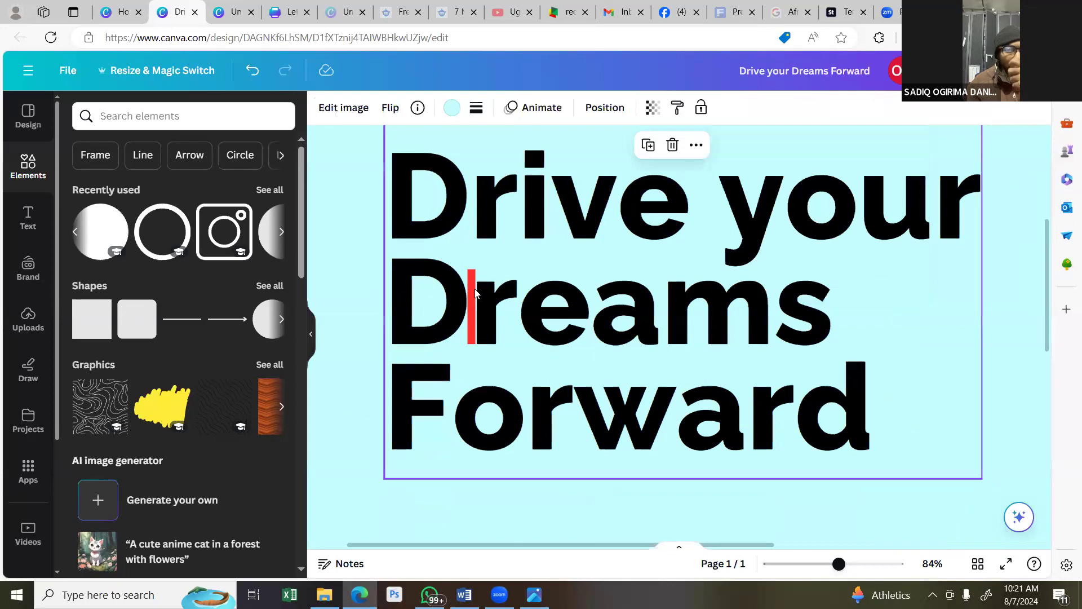
{"action": "left_click", "coordinate": [497, 333]}
{"action": "scroll", "coordinate": [497, 336], "scroll_direction": "down", "scroll_amount": 1}
{"action": "scroll", "coordinate": [497, 337], "scroll_direction": "down", "scroll_amount": 1}
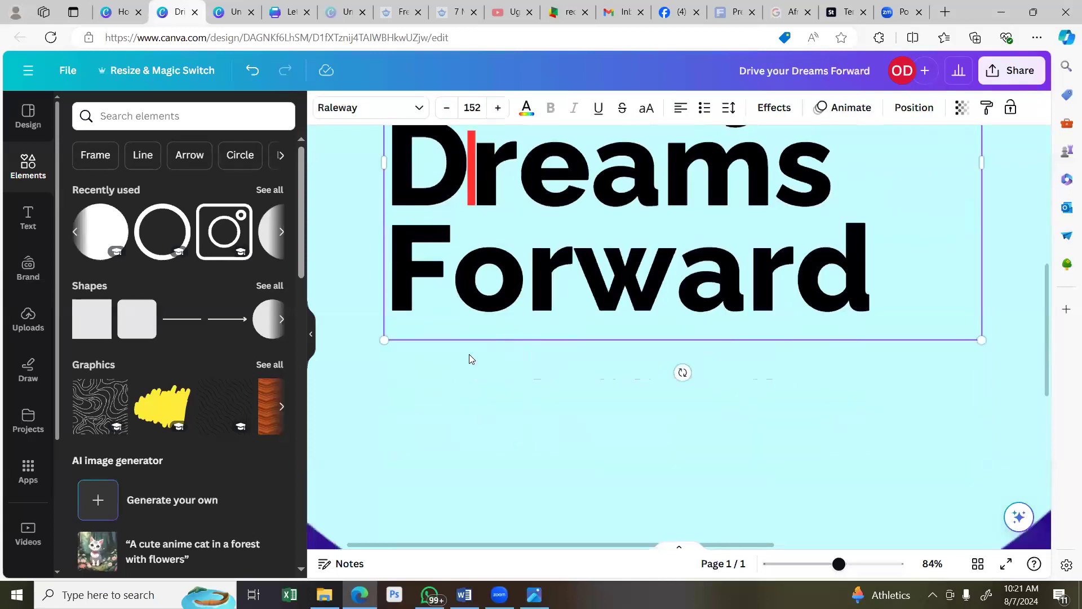
{"action": "scroll", "coordinate": [472, 359], "scroll_direction": "up", "scroll_amount": 3}
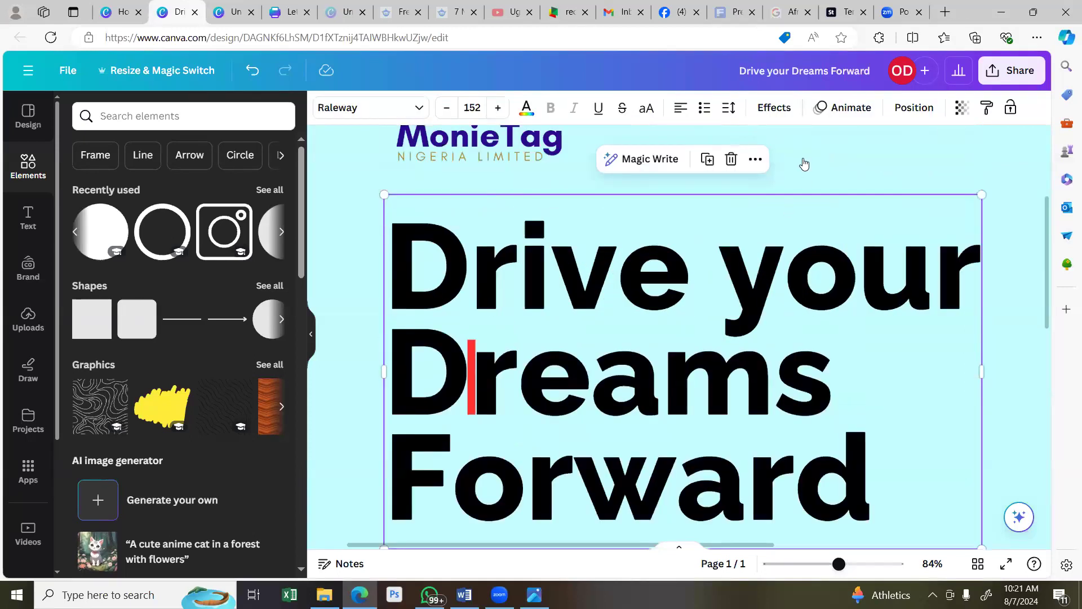
{"action": "left_click", "coordinate": [914, 107]}
{"action": "left_click", "coordinate": [240, 116]}
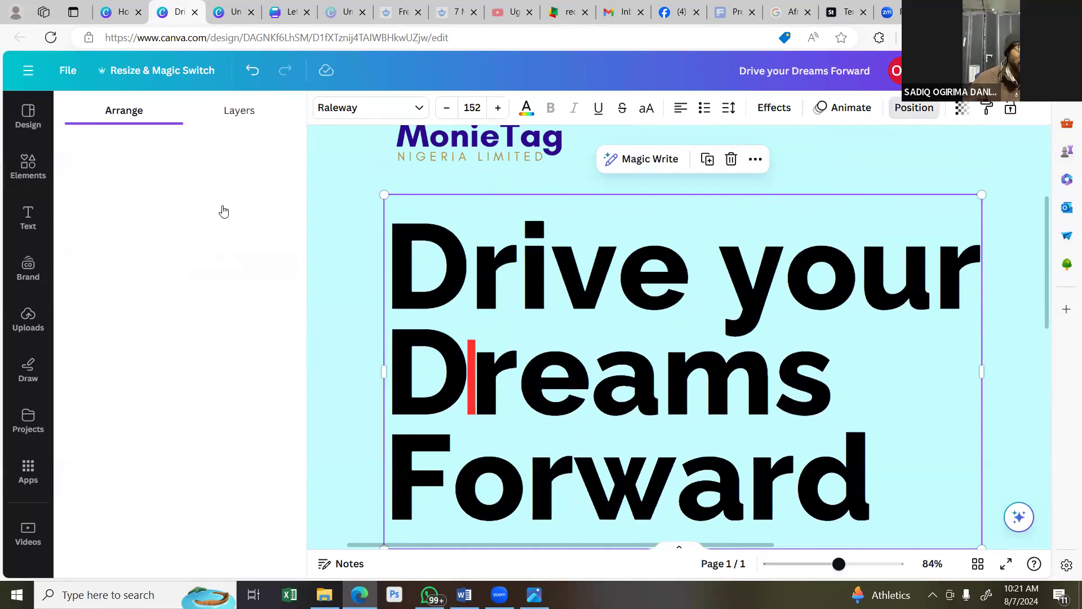
{"action": "left_click", "coordinate": [192, 255]}
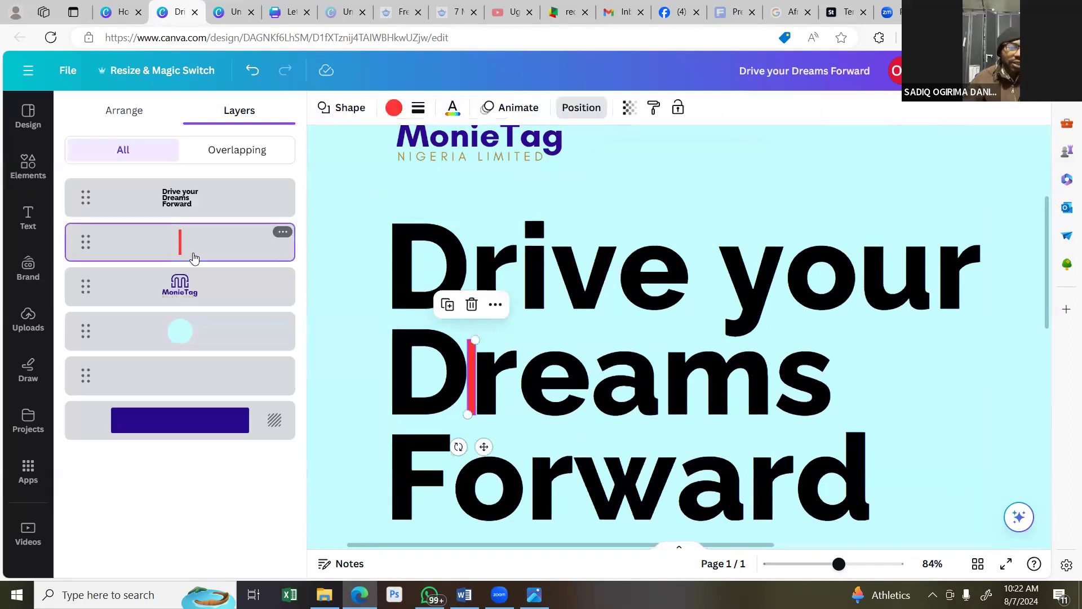
{"action": "key", "text": "Delete"}
{"action": "left_click", "coordinate": [637, 207]}
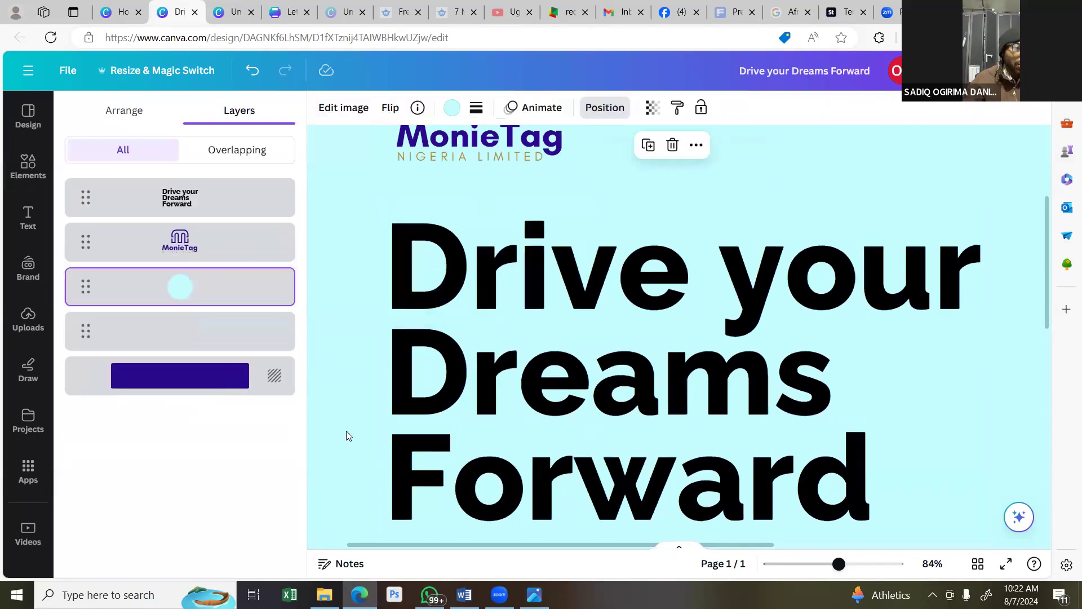
Select the whole "Drive your Dreams Forward" heading with the flyer in view.
{"action": "left_click", "coordinate": [454, 448]}
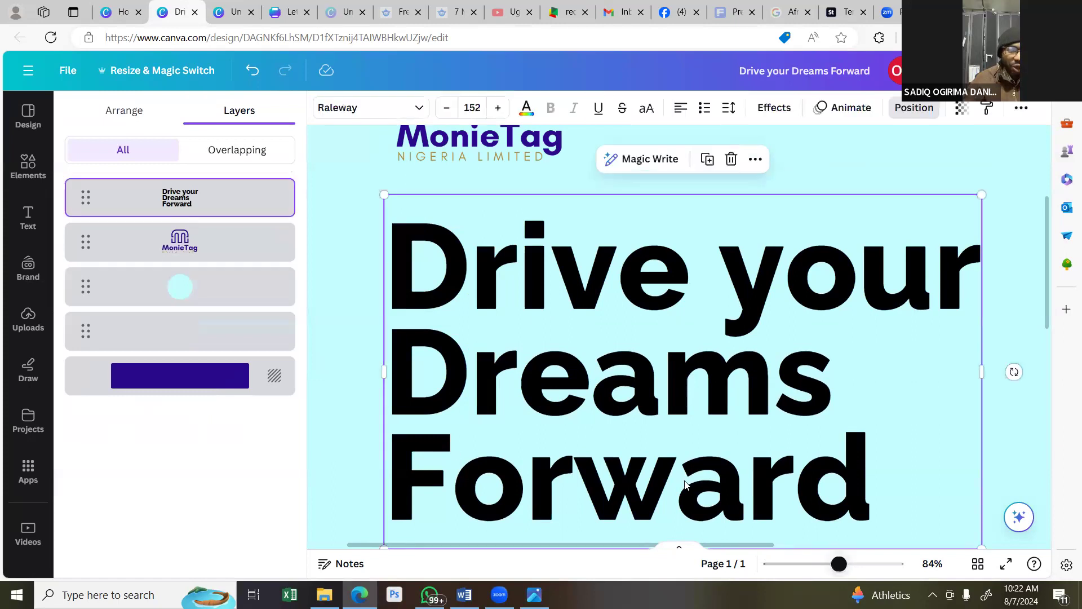
{"action": "scroll", "coordinate": [366, 262], "scroll_direction": "down", "scroll_amount": 5}
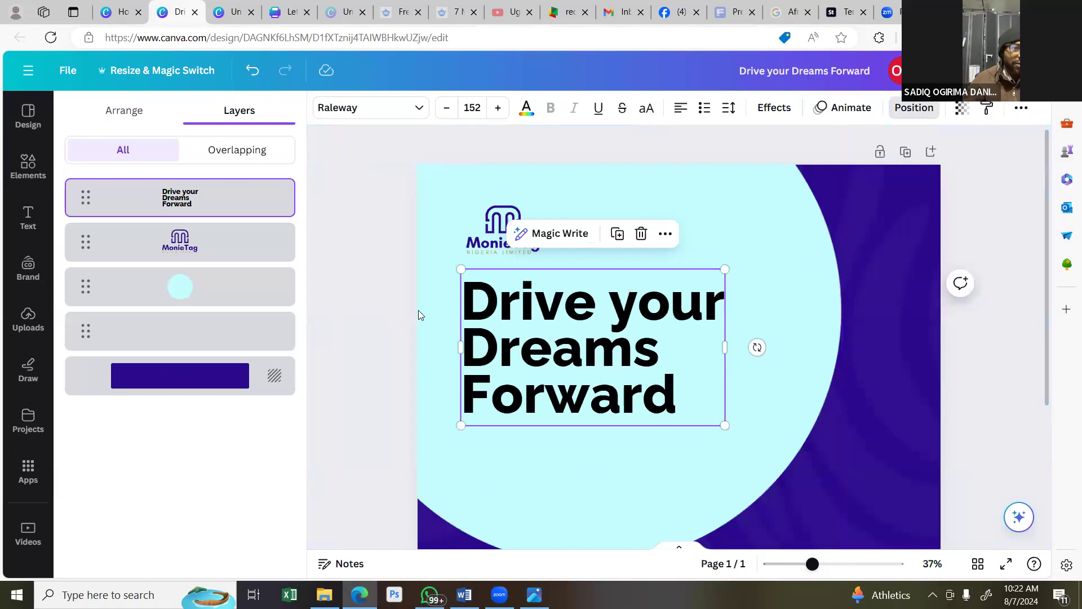
{"action": "left_click", "coordinate": [463, 127]}
{"action": "left_click", "coordinate": [564, 349]}
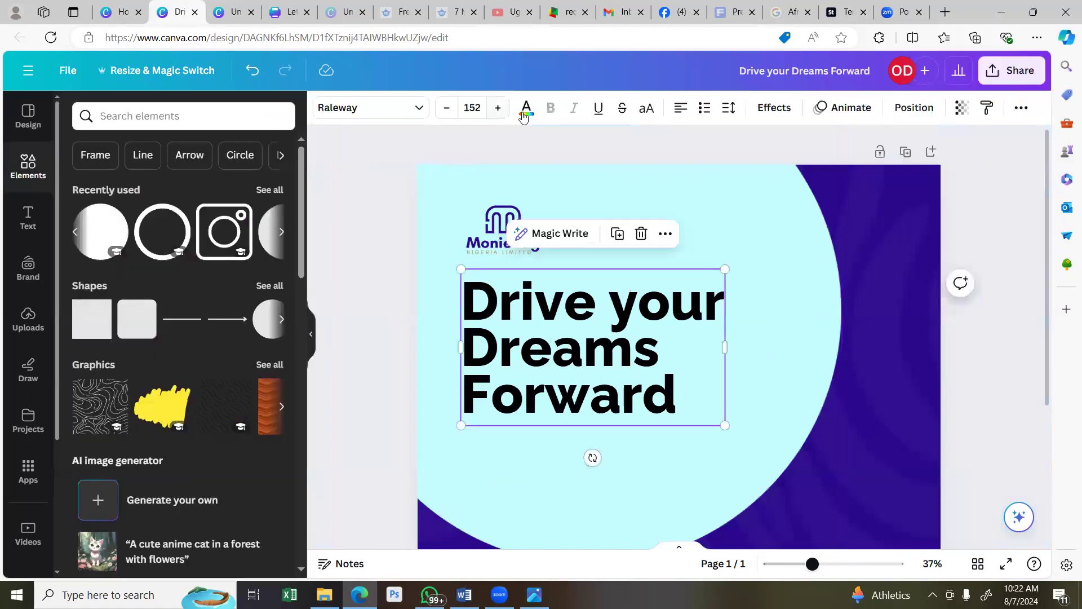
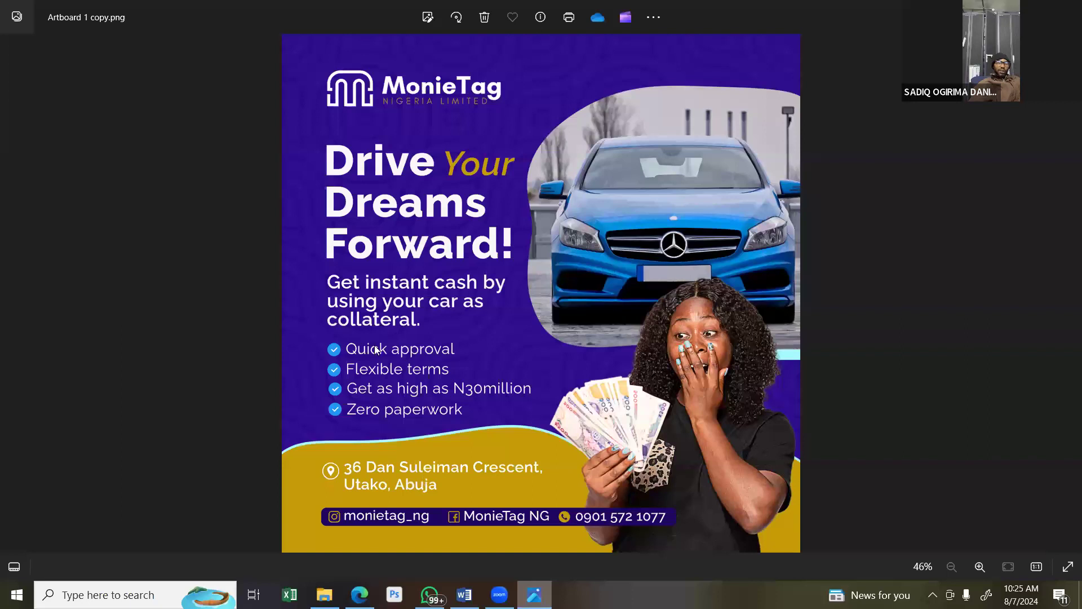
Switch back to Canva, duplicate the "Drive" text below "Forward", and set the copy's font to Raleway SemiBold.
{"action": "left_click", "coordinate": [359, 595]}
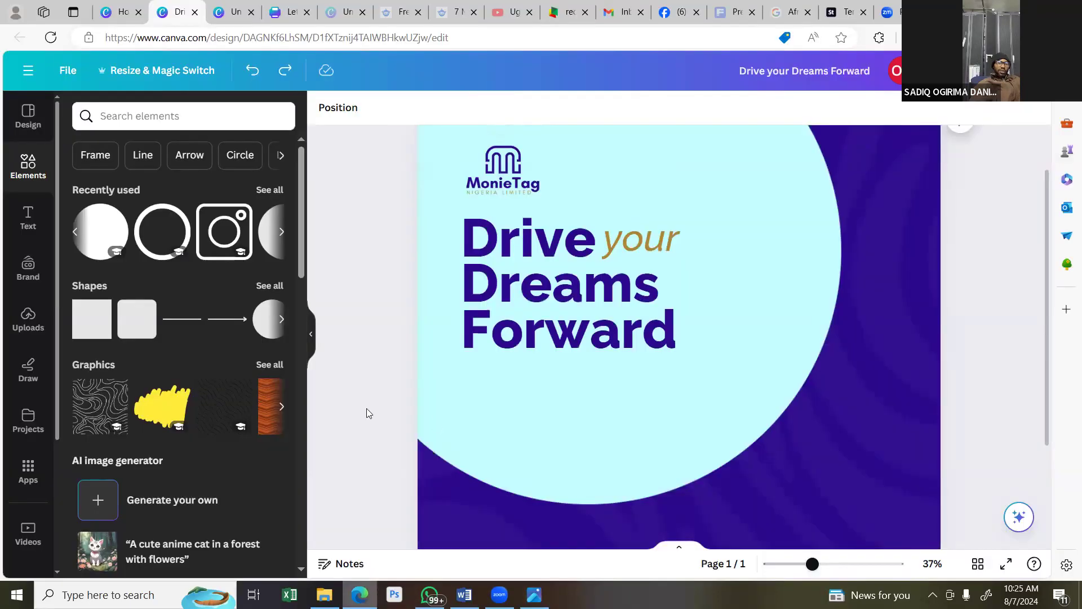
{"action": "left_click", "coordinate": [556, 219]}
{"action": "left_click", "coordinate": [552, 171]}
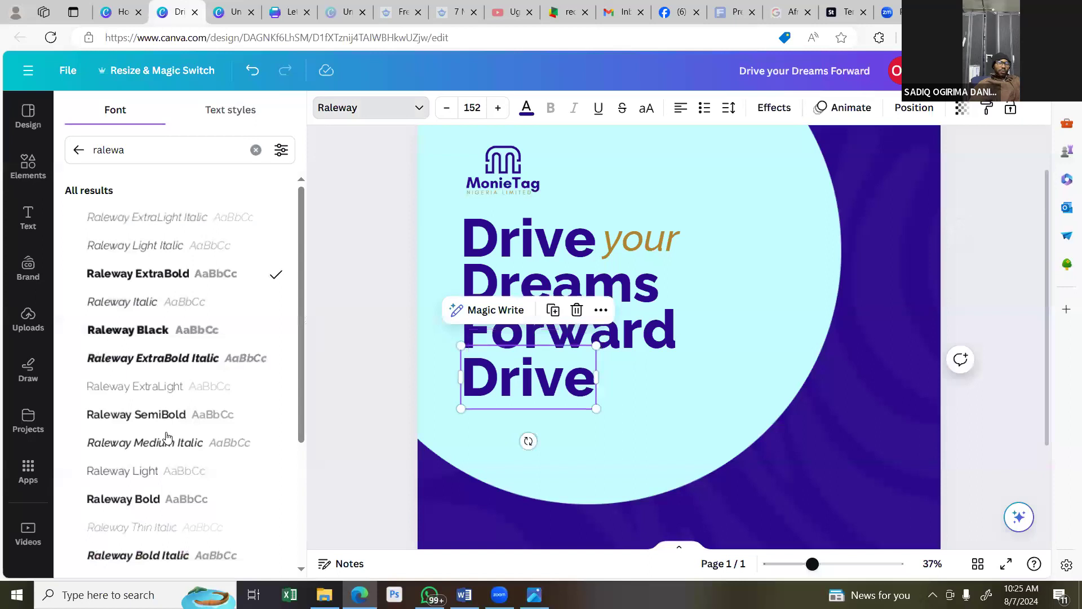
{"action": "left_click", "coordinate": [184, 421]}
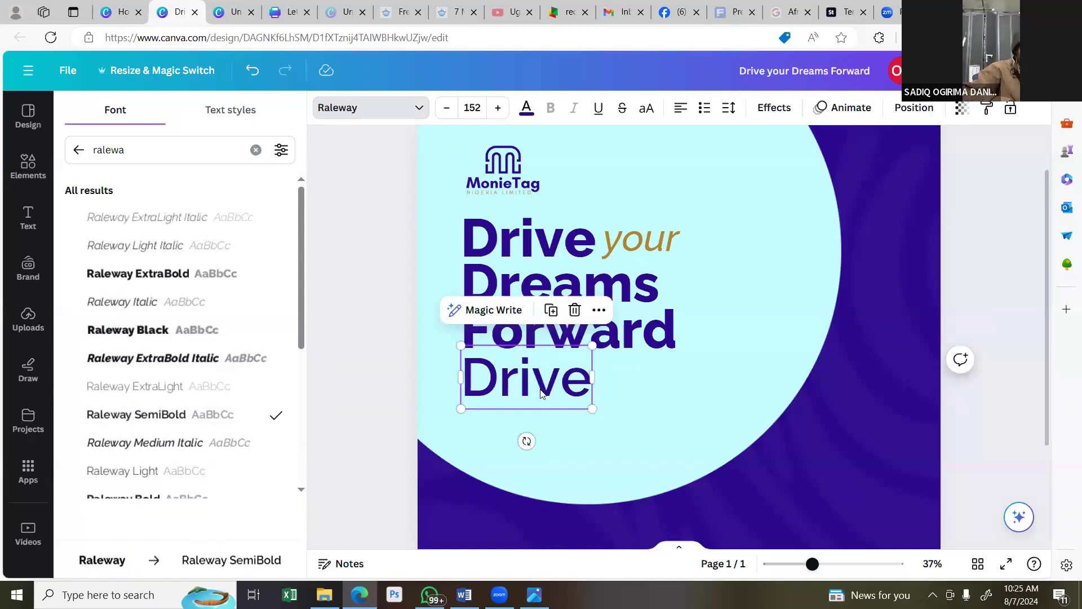
Replace the copied "Drive" text with "Get instant cash by using your car as collateral".
{"action": "type", "text": "g"}
{"action": "key", "text": "BackSpace"}
{"action": "type", "text": "Get"}
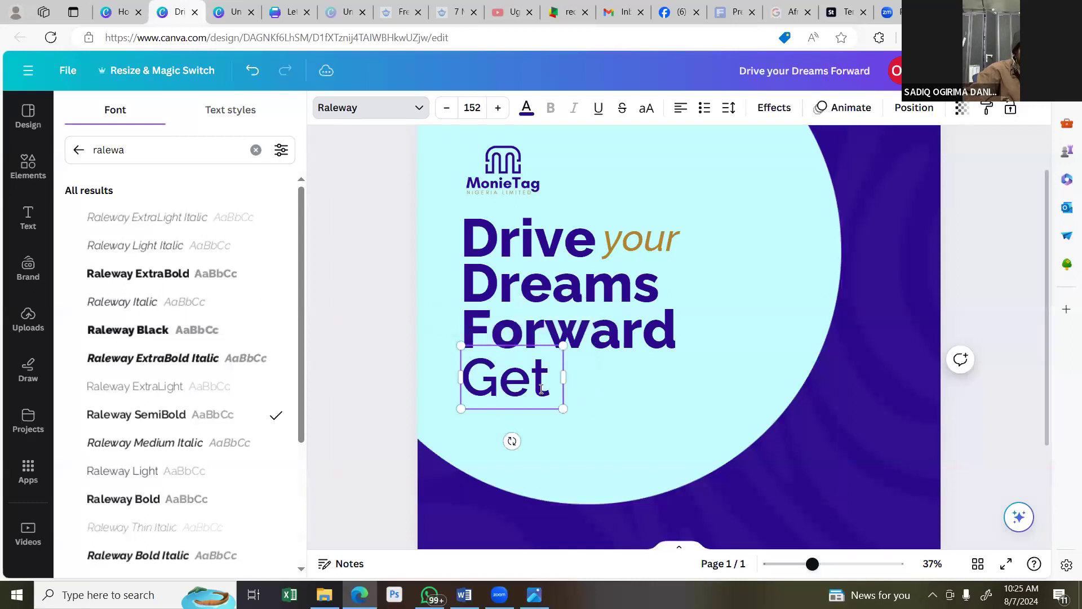
{"action": "type", "text": " instant c"}
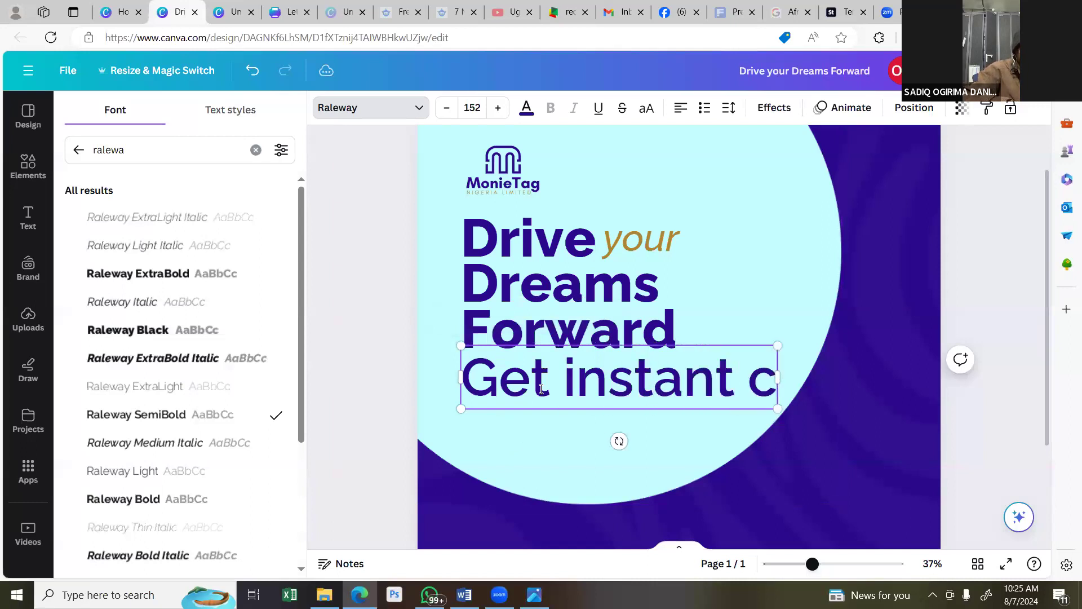
{"action": "type", "text": "a by us"}
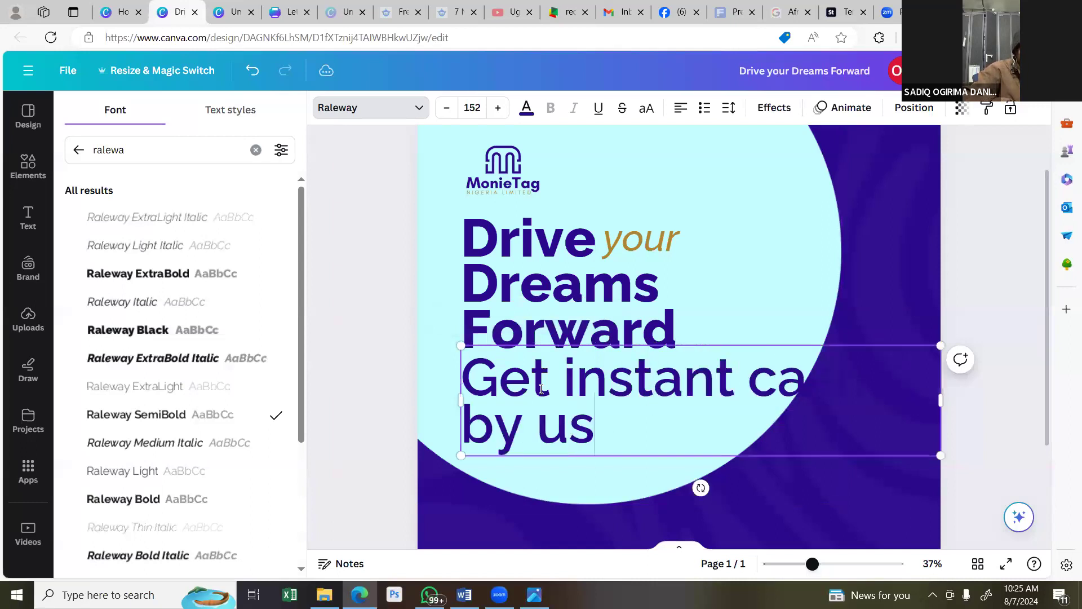
{"action": "type", "text": "ing you"}
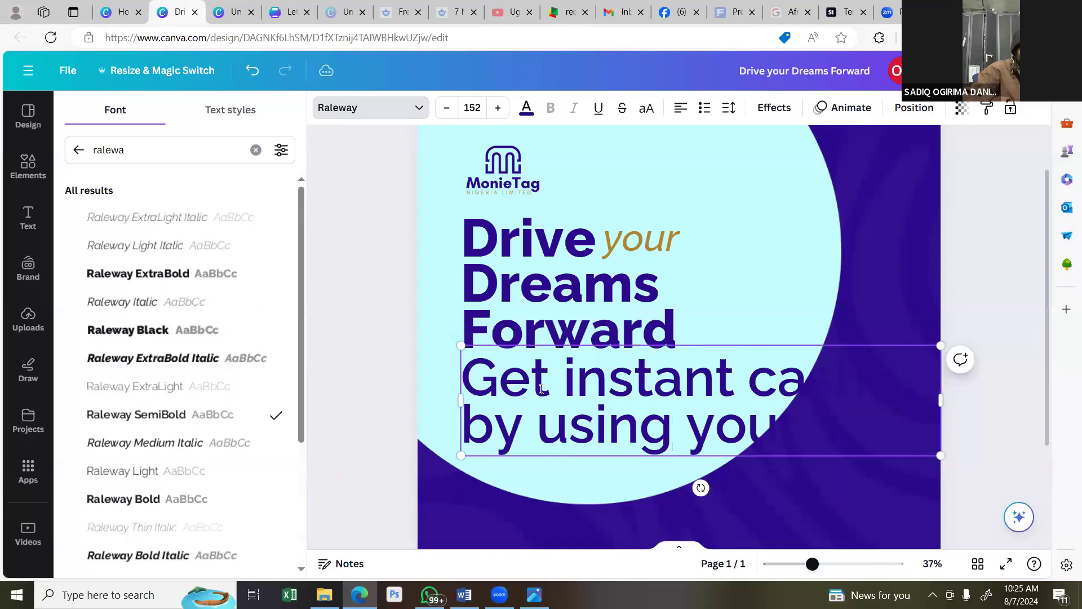
{"action": "type", "text": " as co"}
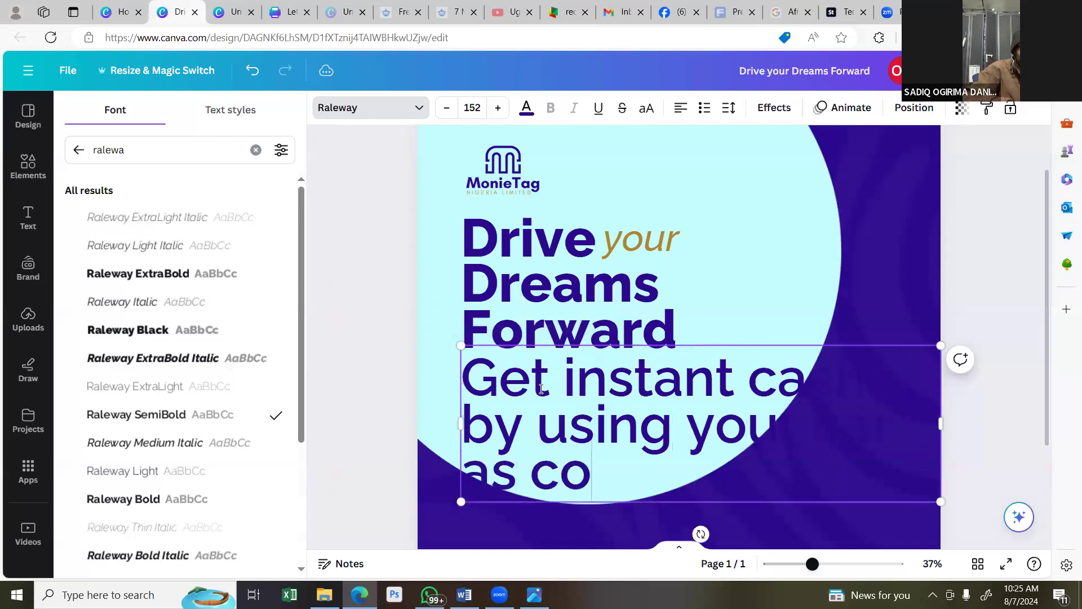
{"action": "type", "text": "ll"}
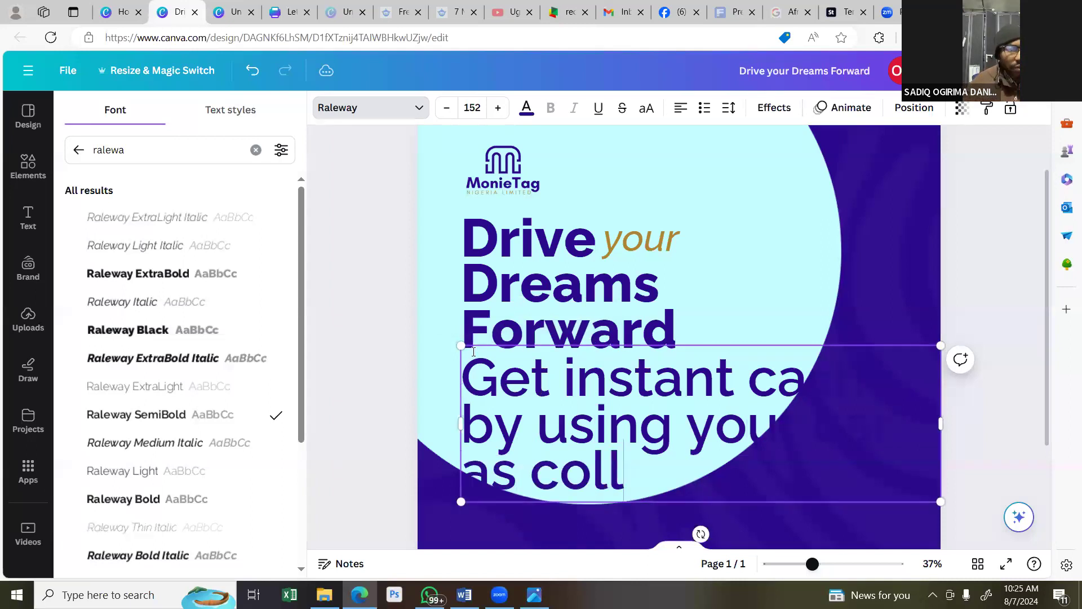
{"action": "type", "text": "ater"}
Scale the "Get instant cash" text down to size 78.6 and place it directly under "Forward", left-aligned with the heading.
{"action": "left_click_drag", "start_coordinate": [461, 345], "coordinate": [628, 448]}
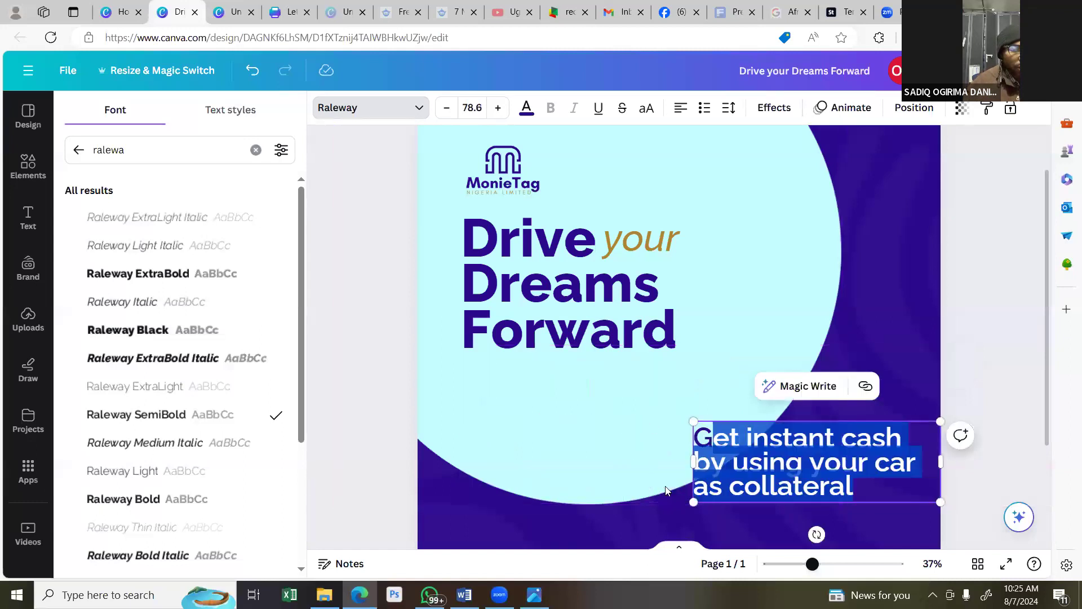
{"action": "left_click", "coordinate": [756, 463]}
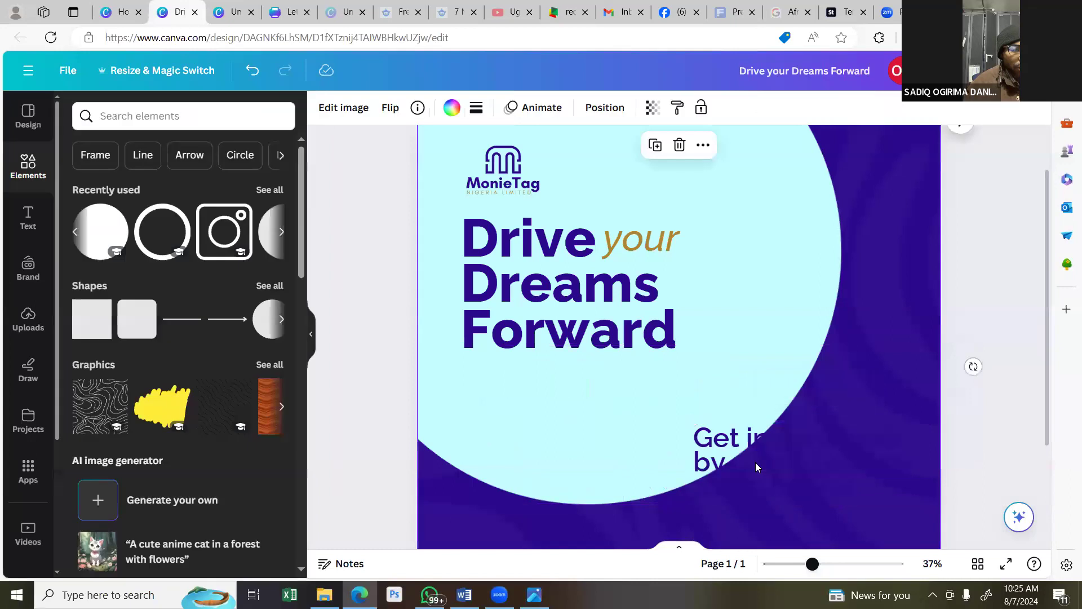
{"action": "left_click", "coordinate": [565, 411]}
{"action": "left_click_drag", "start_coordinate": [532, 401], "coordinate": [532, 399]}
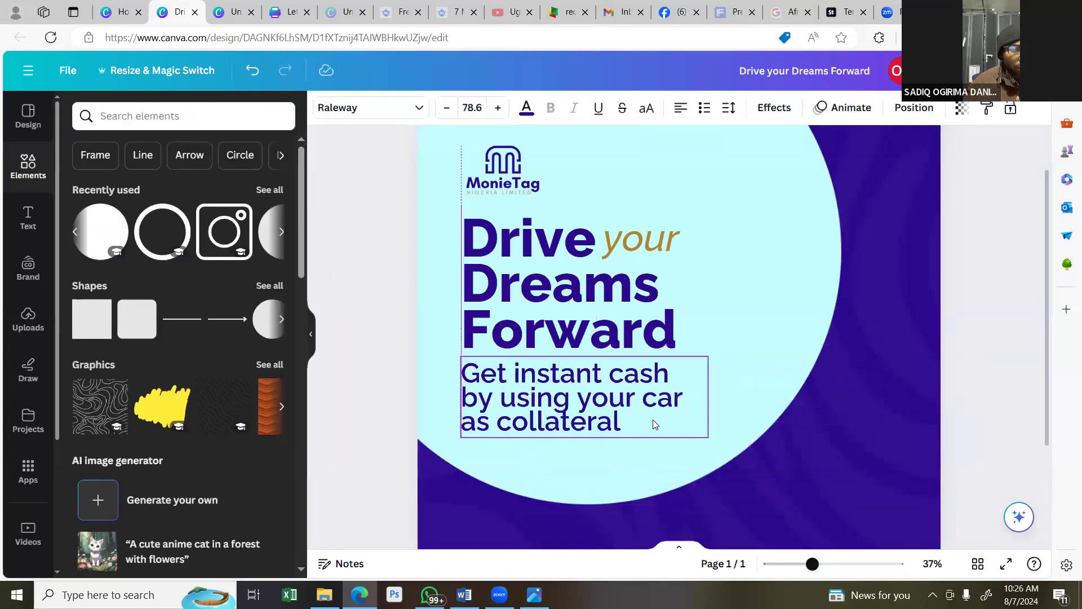
Scale the "Get instant cash" subheading down to size 59.3 and place it close under "Forward", left-aligned with the heading.
{"action": "mouse_move", "coordinate": [708, 395]}
{"action": "left_mouse_down"}
{"action": "mouse_move", "coordinate": [727, 391]}
{"action": "mouse_move", "coordinate": [655, 397]}
{"action": "mouse_move", "coordinate": [793, 393]}
{"action": "mouse_move", "coordinate": [789, 409]}
{"action": "mouse_move", "coordinate": [708, 402]}
{"action": "left_mouse_up"}
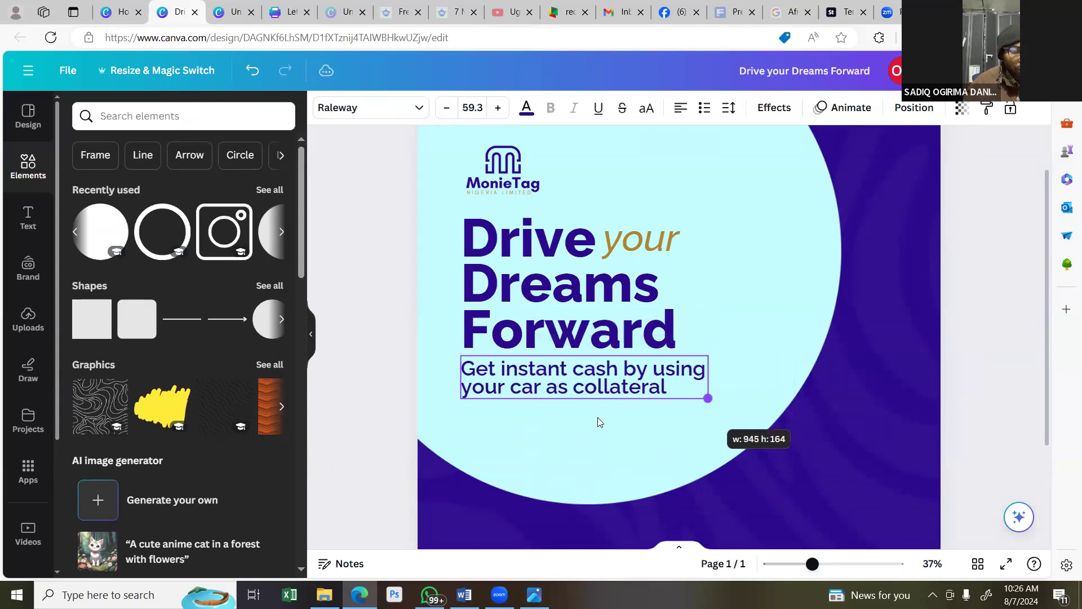
{"action": "left_click_drag", "start_coordinate": [600, 424], "coordinate": [597, 420]}
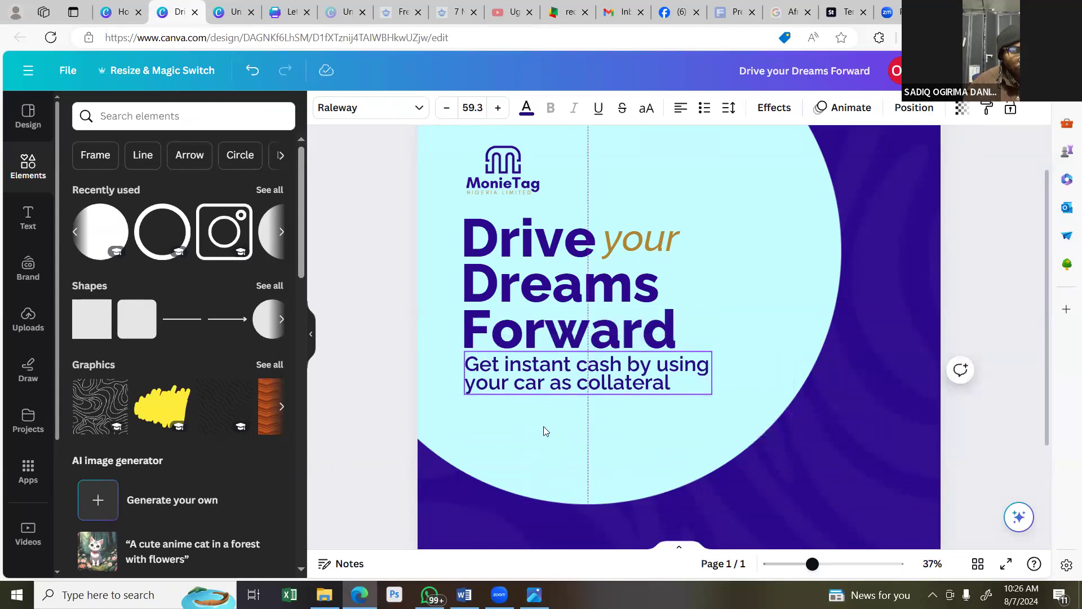
{"action": "left_click", "coordinate": [353, 357]}
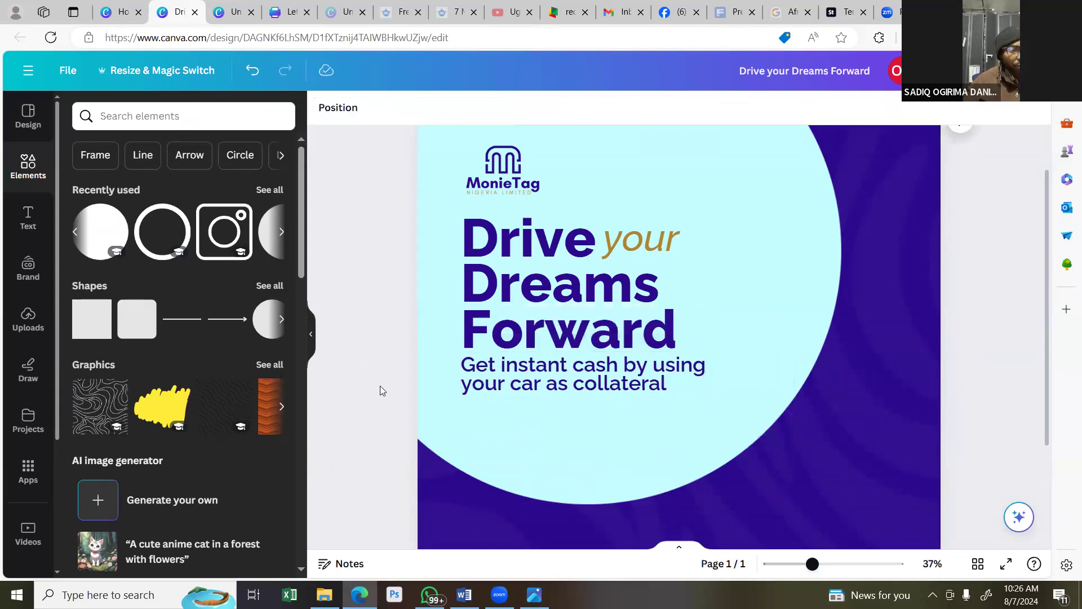
Change the text colour of the "Get instant cash" subheading to dark navy.
{"action": "left_click", "coordinate": [590, 385]}
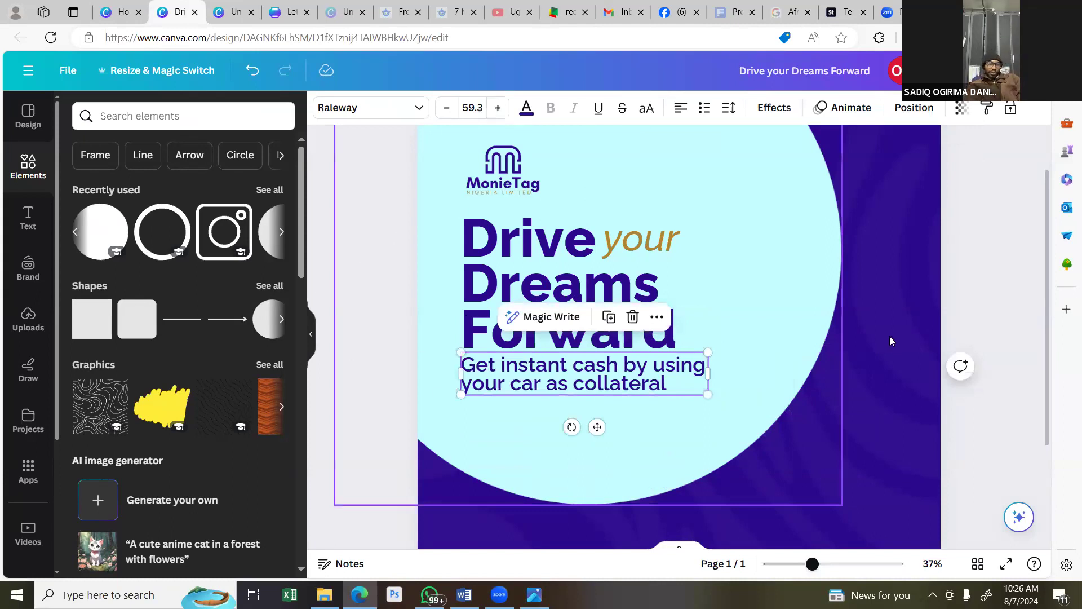
{"action": "left_click", "coordinate": [527, 107]}
{"action": "key", "text": "Escape"}
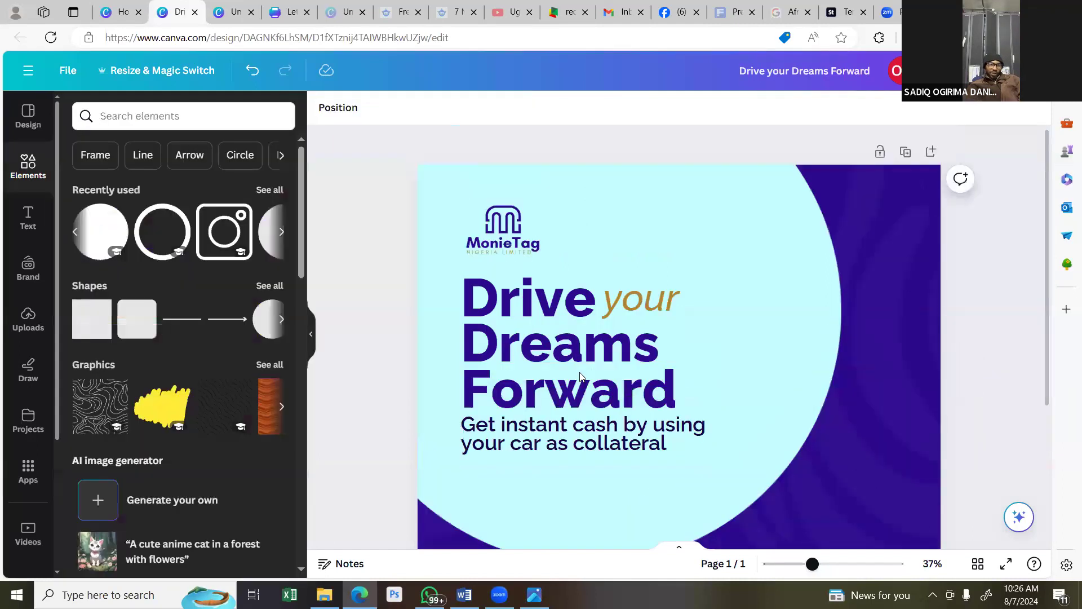
Compare the flyer layout with the reference image Artboard 1 copy.png and return to Canva.
{"action": "scroll", "coordinate": [581, 376], "scroll_direction": "down", "scroll_amount": 1}
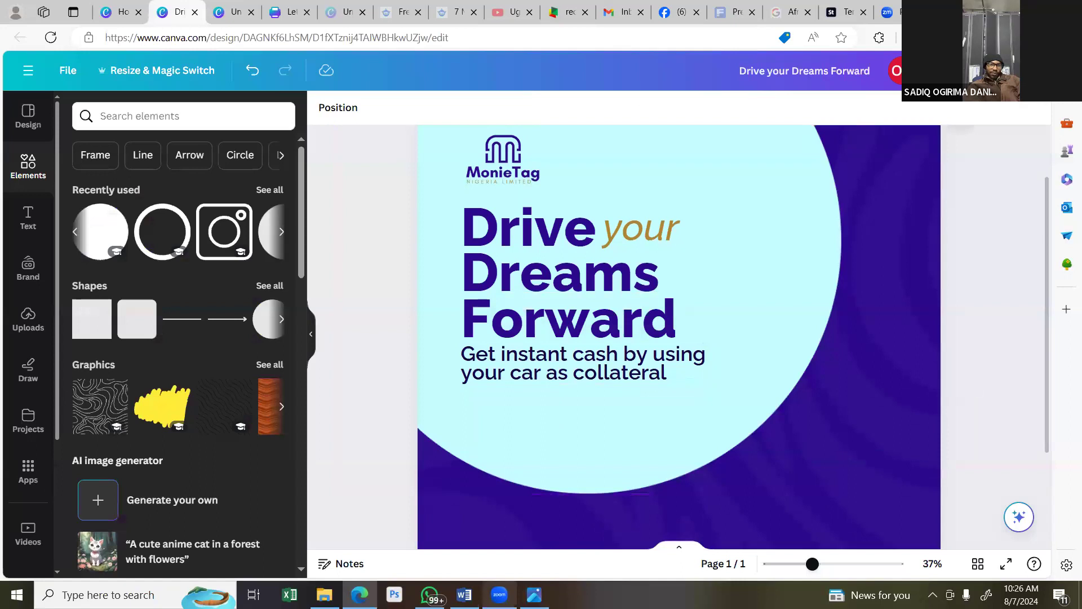
{"action": "key", "text": "alt+Tab"}
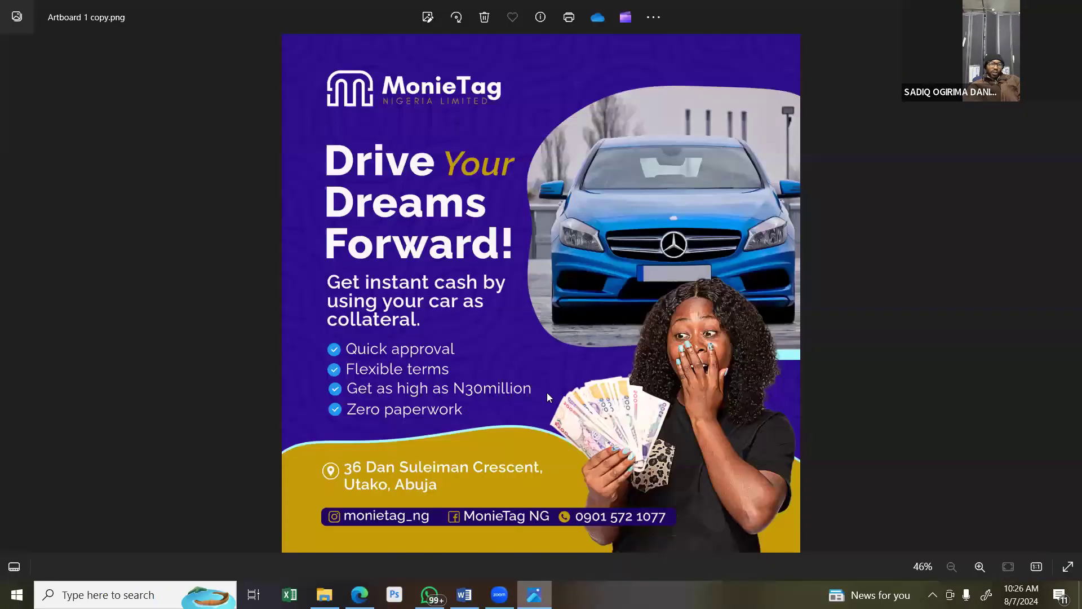
{"action": "key", "text": "alt+Tab"}
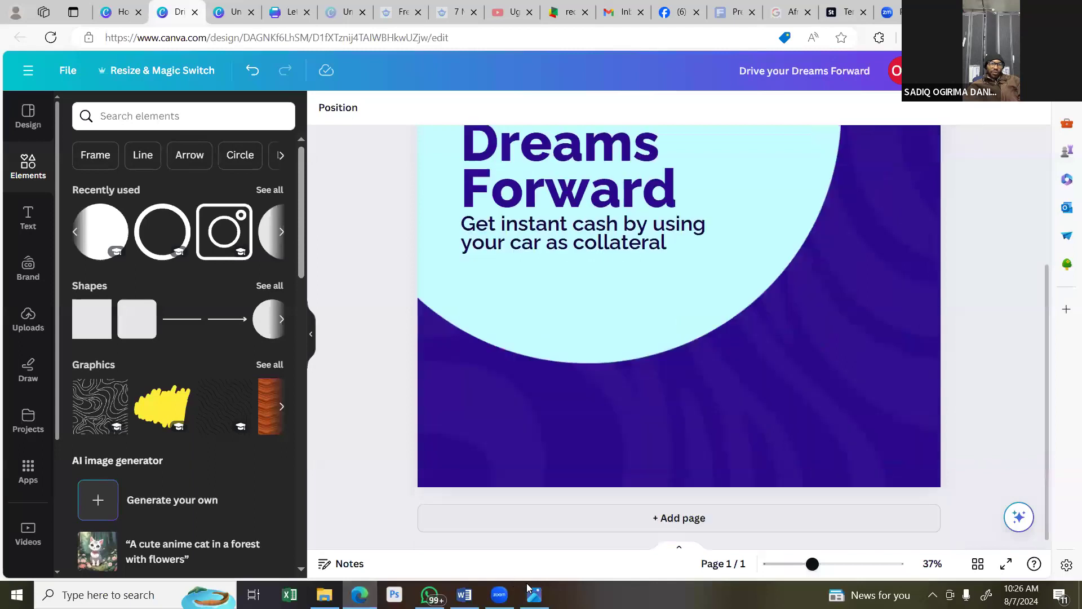
{"action": "left_click", "coordinate": [530, 590]}
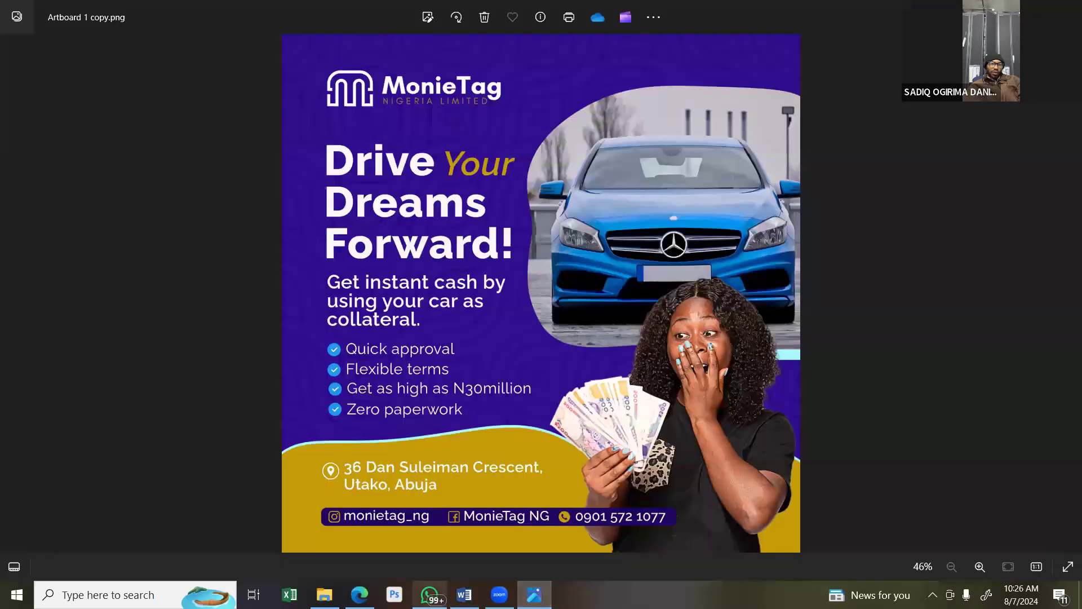
{"action": "key", "text": "alt+Tab"}
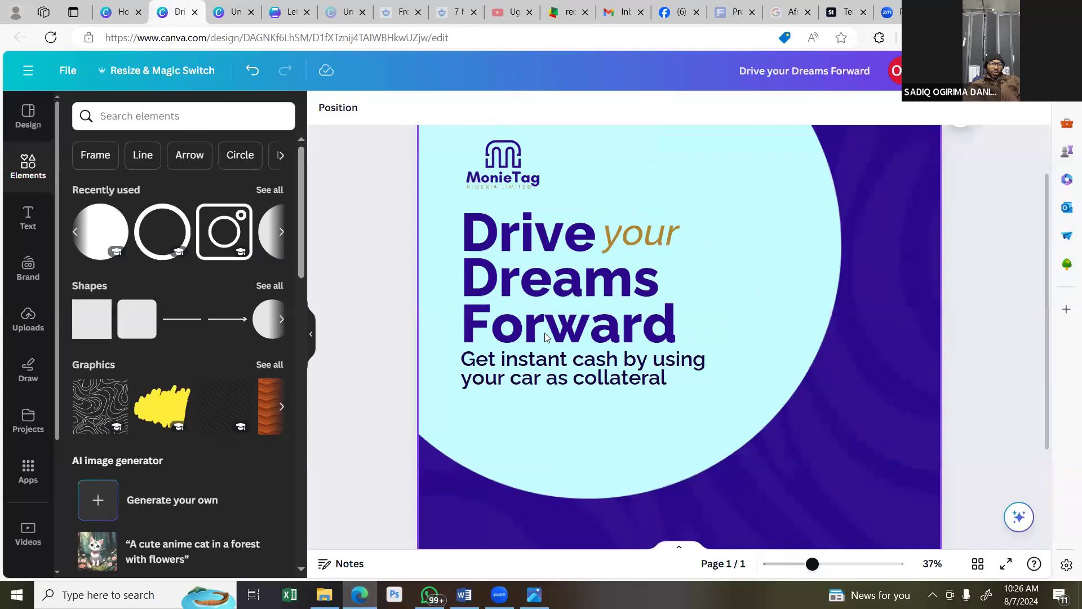
Lock the large light-blue circle in place.
{"action": "left_click", "coordinate": [451, 212]}
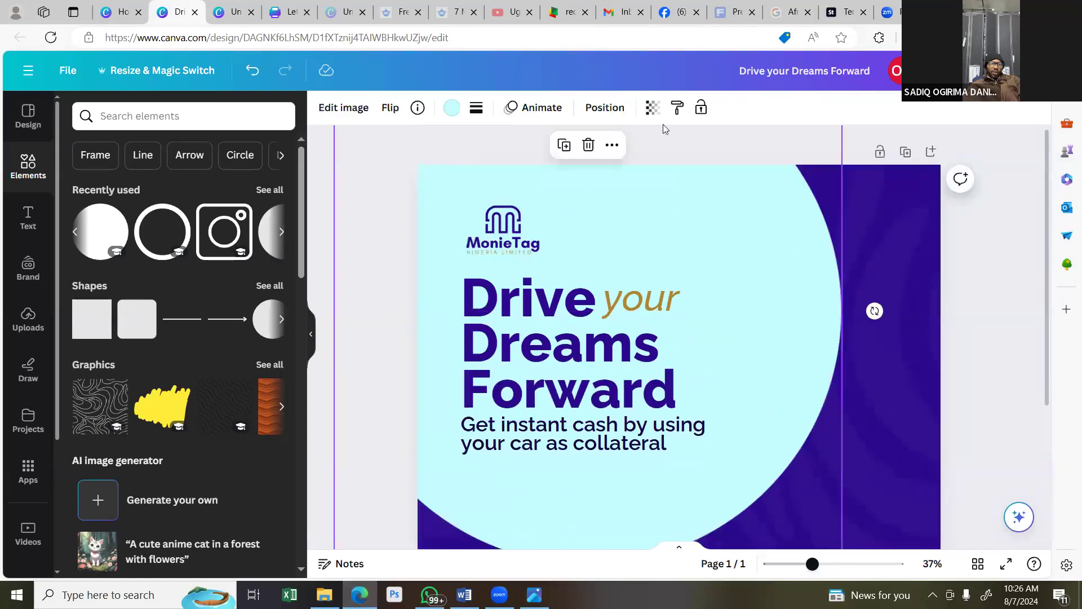
{"action": "left_click", "coordinate": [699, 110]}
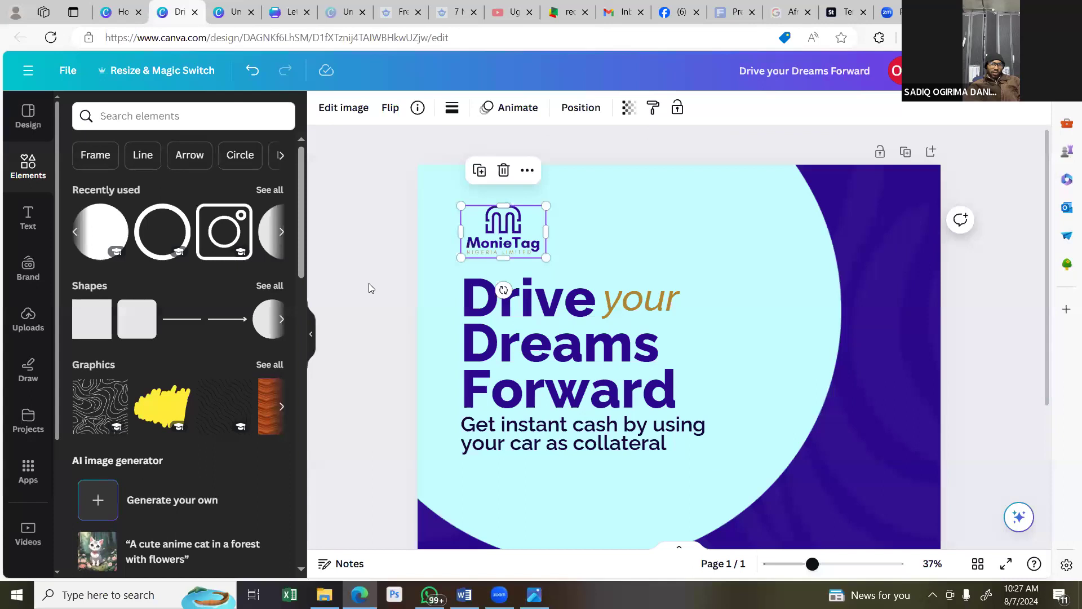
Try to move the logo, heading and subheading together, undo the move and clear the selection.
{"action": "left_click_drag", "start_coordinate": [446, 197], "coordinate": [699, 449]}
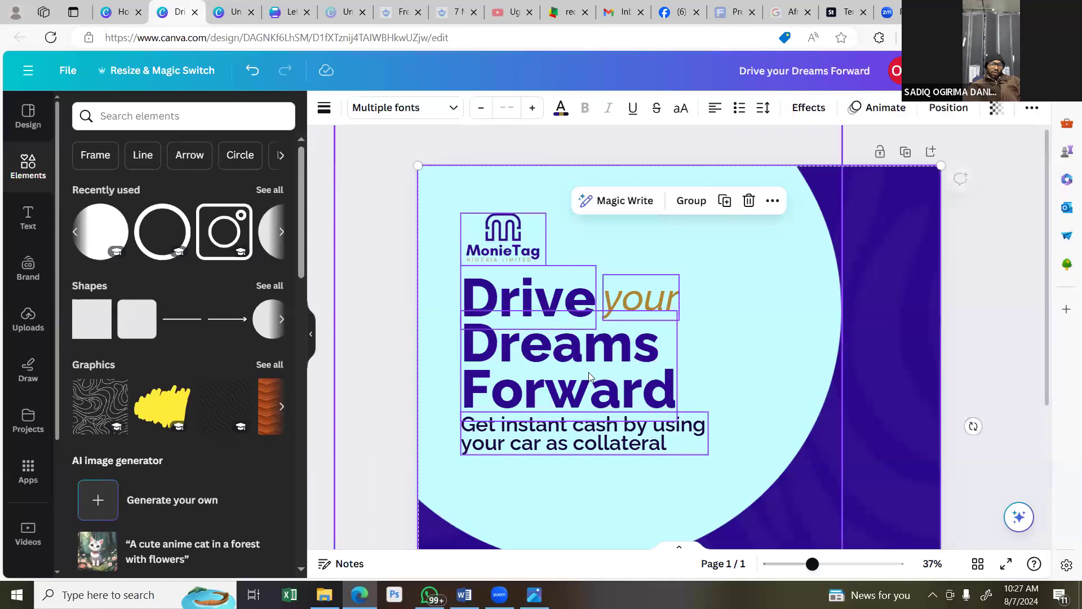
{"action": "left_click_drag", "start_coordinate": [571, 372], "coordinate": [578, 394]}
{"action": "key", "text": "ctrl+z"}
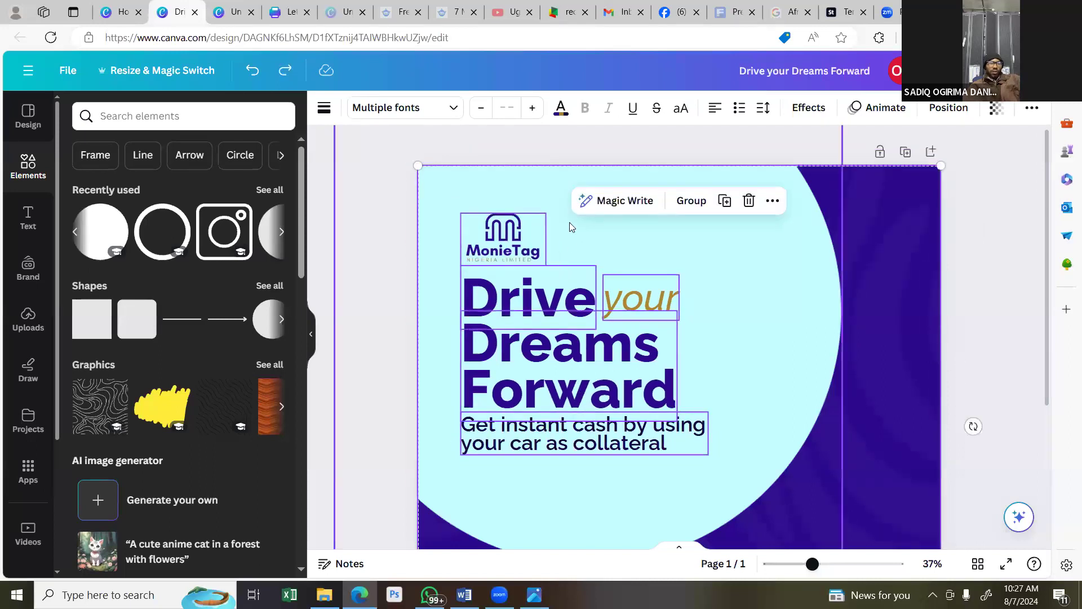
{"action": "left_click", "coordinate": [577, 144]}
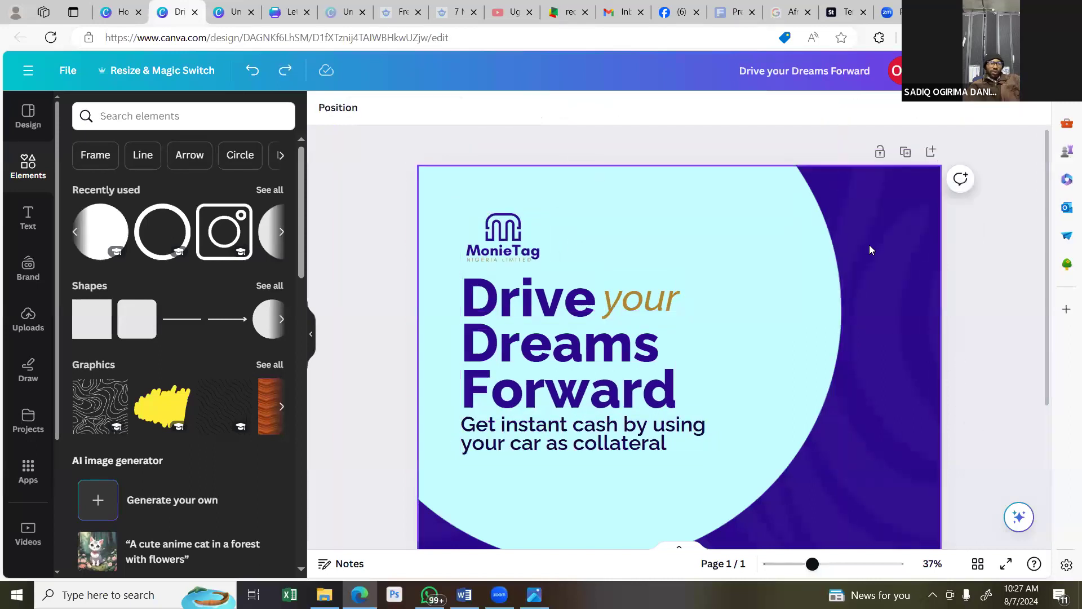
Lock the patterned purple background, and move the logo, heading and subheading together slightly up on the page.
{"action": "left_click", "coordinate": [700, 169]}
{"action": "left_click", "coordinate": [702, 108]}
{"action": "left_click_drag", "start_coordinate": [454, 201], "coordinate": [646, 448]}
{"action": "left_click_drag", "start_coordinate": [585, 413], "coordinate": [585, 412]}
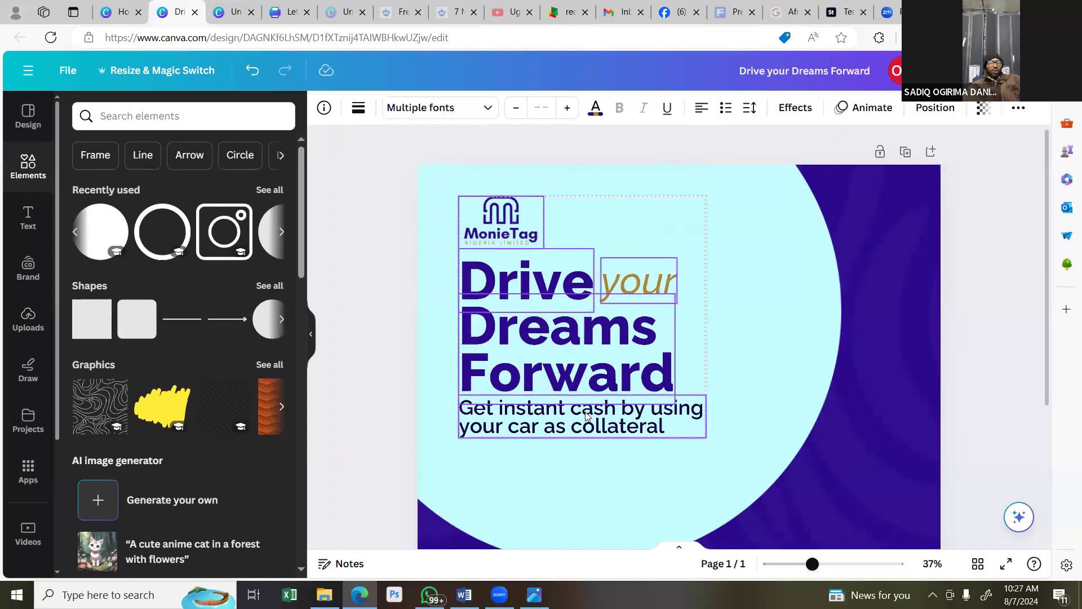
{"action": "left_click", "coordinate": [401, 291]}
Check the reference flyer, search Canva's elements for "check button" and add the green circle with a white check mark.
{"action": "scroll", "coordinate": [371, 324], "scroll_direction": "down", "scroll_amount": 2}
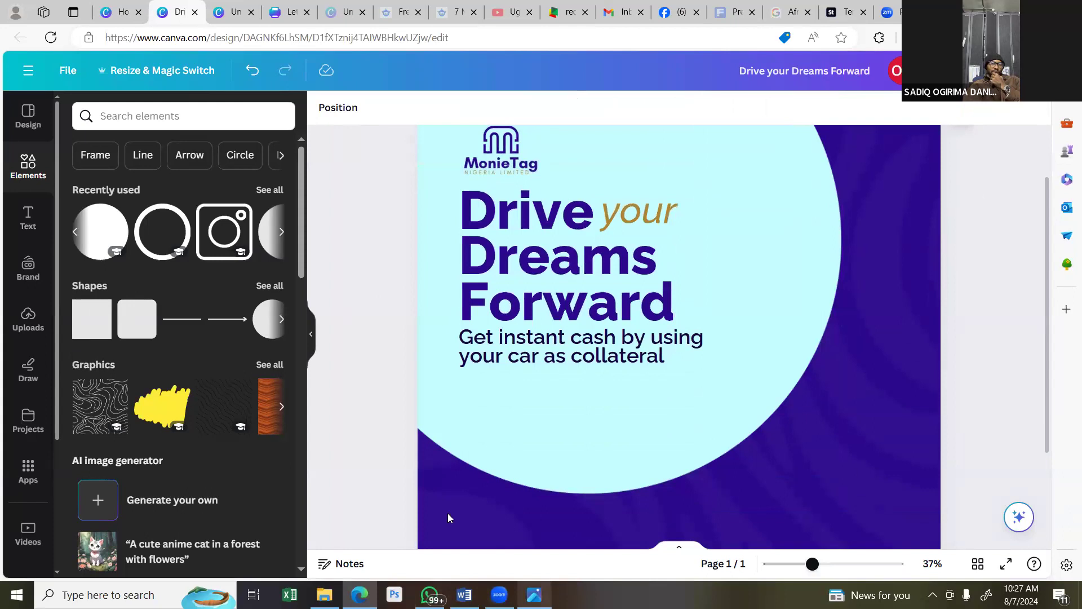
{"action": "key", "text": "alt+Tab"}
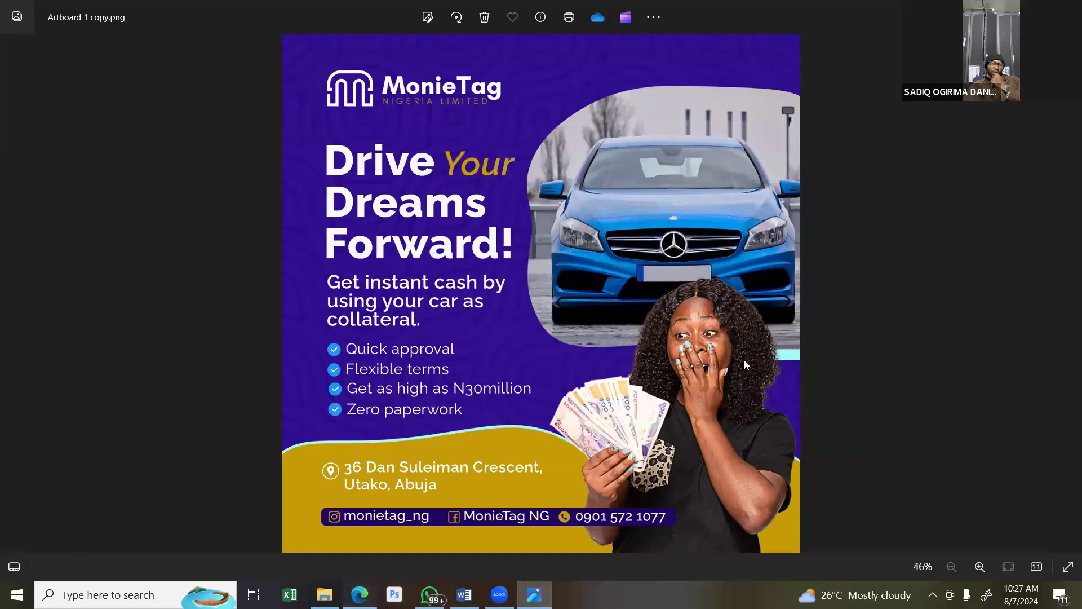
{"action": "key", "text": "alt+Tab"}
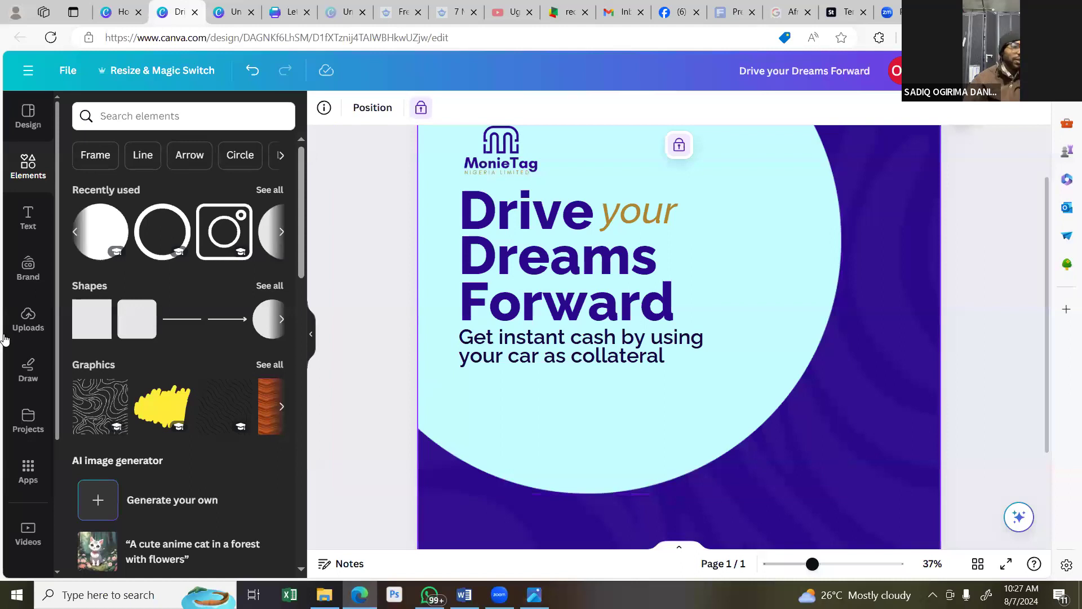
{"action": "left_click", "coordinate": [164, 113]}
{"action": "type", "text": "check"}
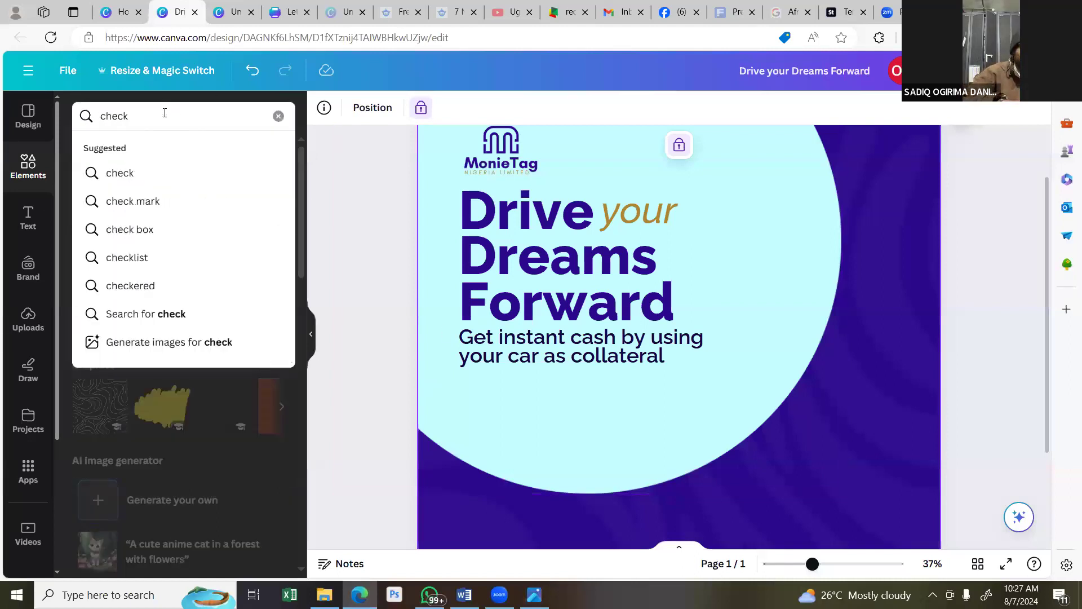
{"action": "type", "text": " button"}
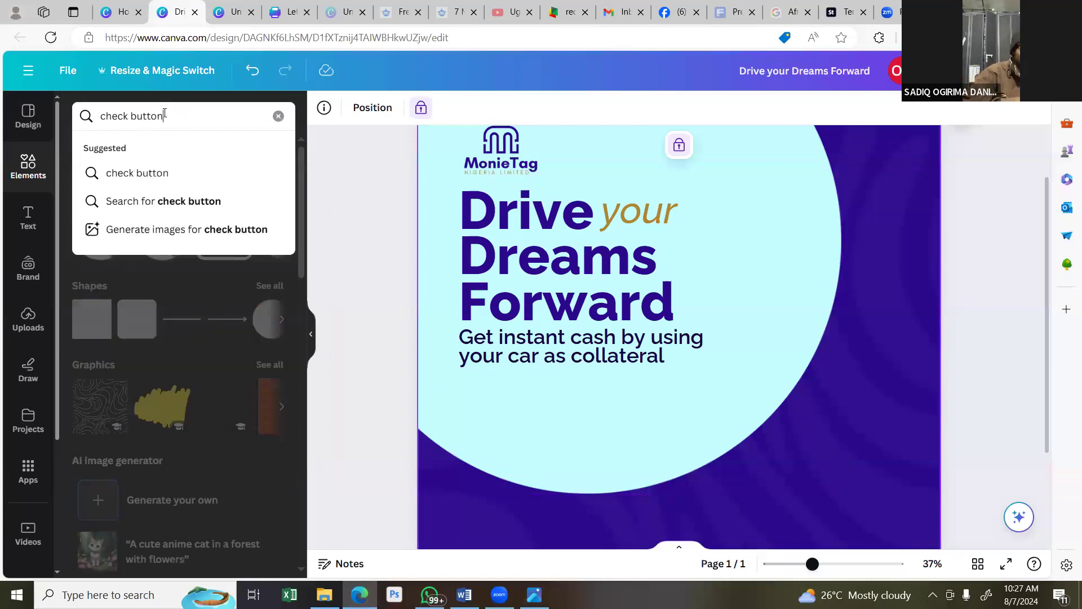
{"action": "key", "text": "Return"}
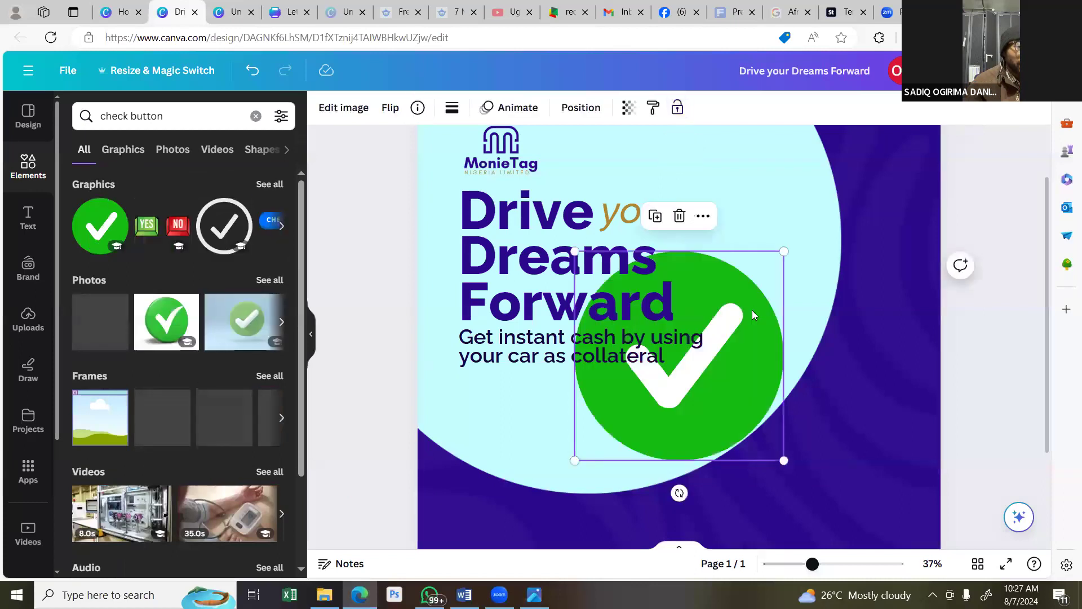
Shrink the green check mark to bullet size and place it under the subheading, aligned with the text's left edge.
{"action": "left_click_drag", "start_coordinate": [784, 251], "coordinate": [601, 488]}
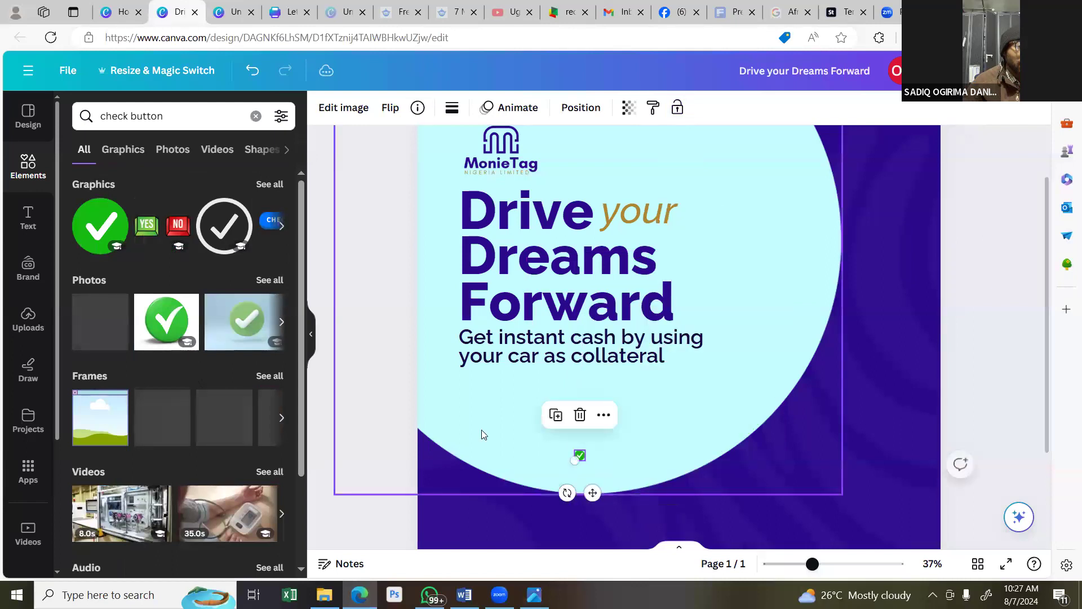
{"action": "left_click_drag", "start_coordinate": [593, 492], "coordinate": [477, 421]}
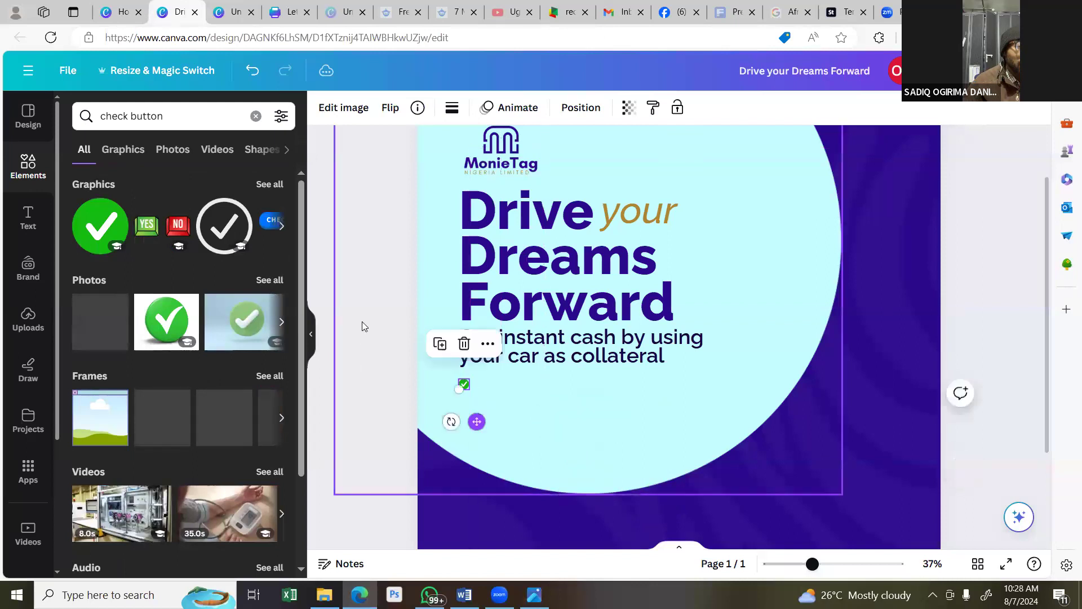
{"action": "left_click", "coordinate": [362, 324]}
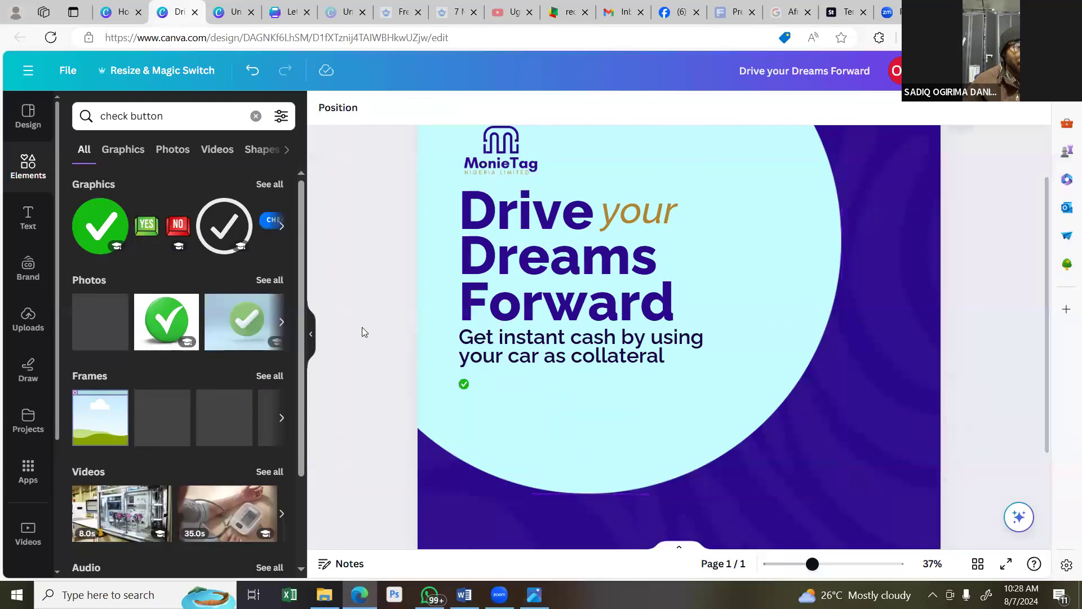
Recolour the check mark's green circle with the gold document colour.
{"action": "left_click", "coordinate": [464, 386]}
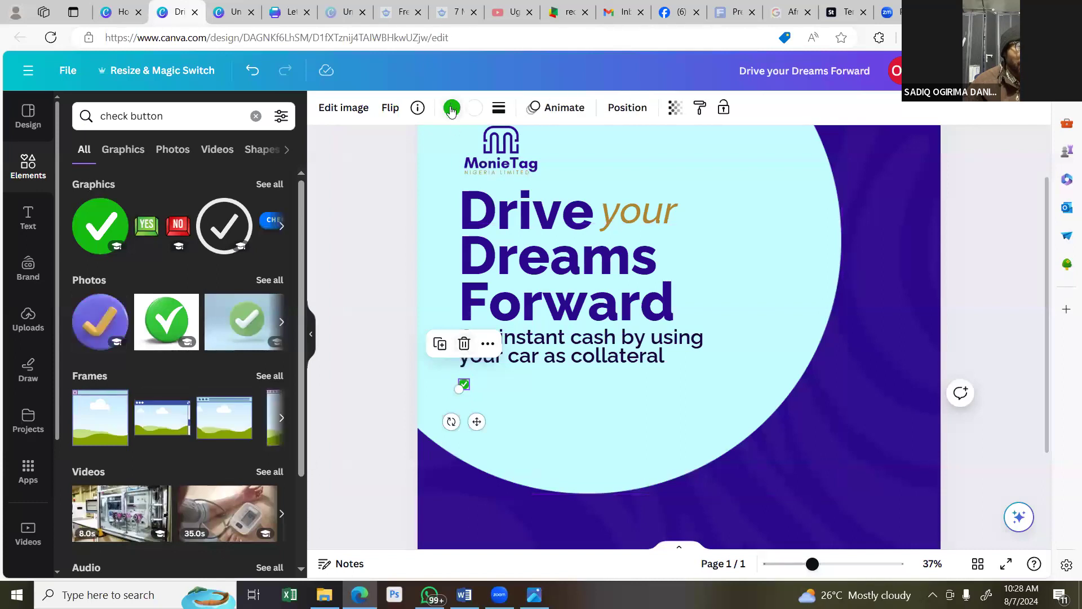
{"action": "left_click", "coordinate": [452, 109]}
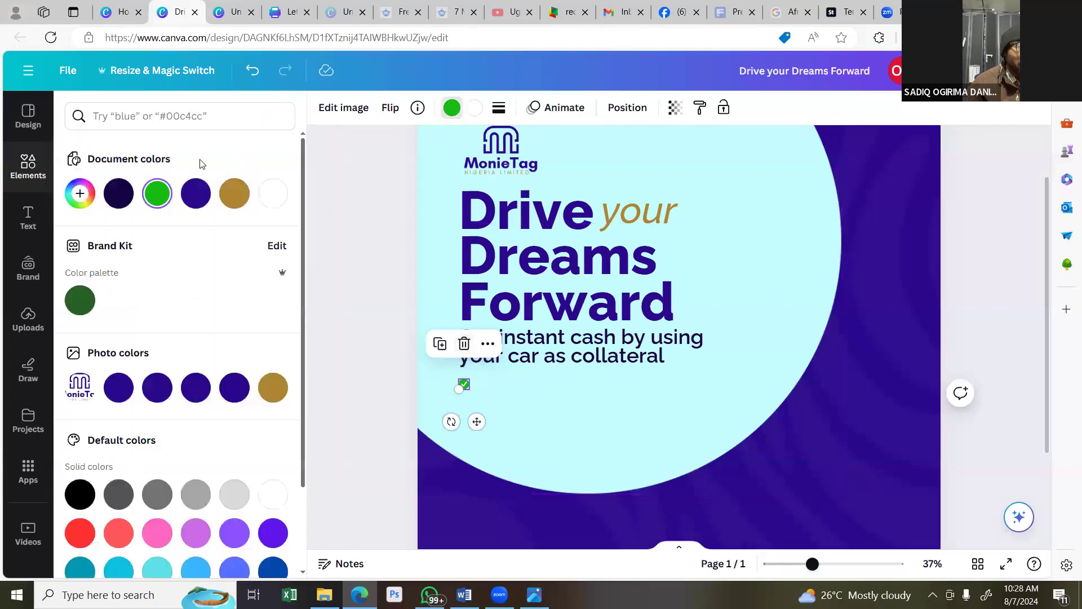
{"action": "left_click", "coordinate": [196, 193]}
{"action": "left_click", "coordinate": [234, 193]}
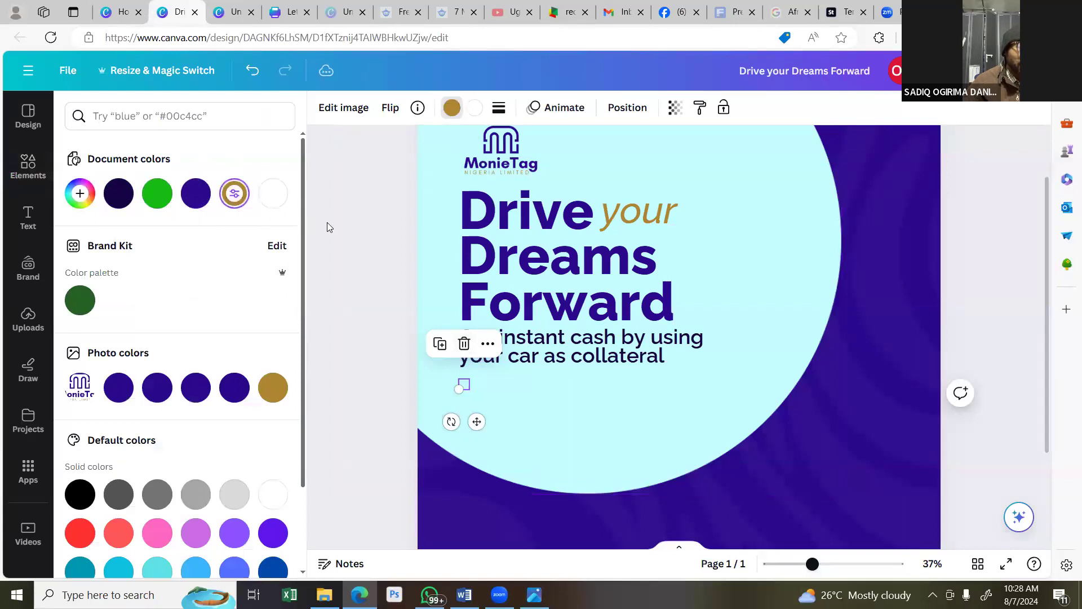
{"action": "left_click", "coordinate": [363, 235]}
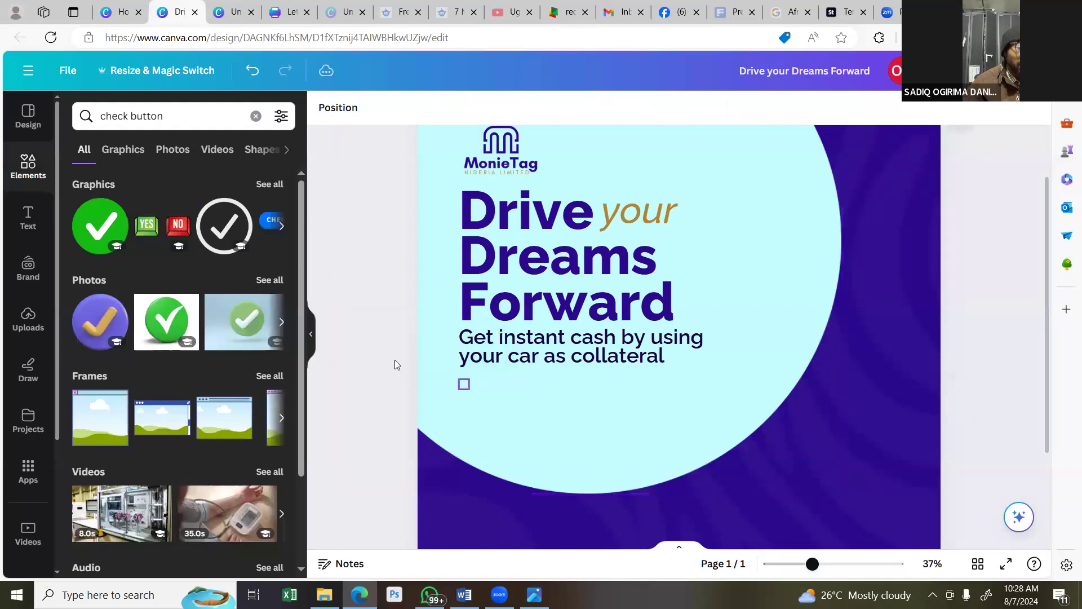
Duplicate the gold check mark to make an evenly spaced vertical column of four bullets.
{"action": "left_click", "coordinate": [467, 384]}
{"action": "left_click_drag", "start_coordinate": [468, 384], "coordinate": [473, 433]}
{"action": "left_click", "coordinate": [440, 360]}
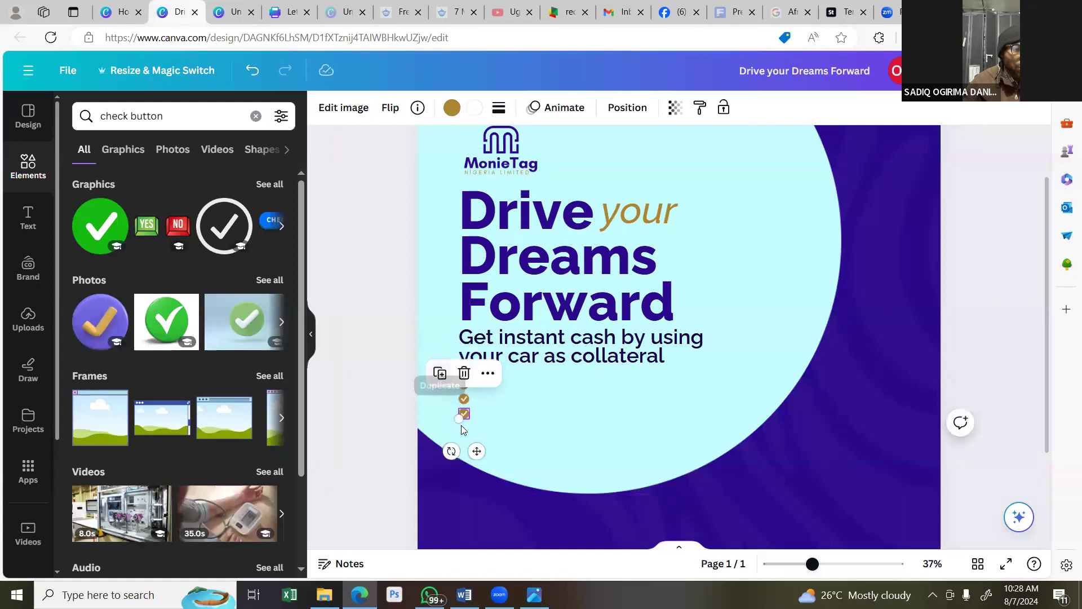
{"action": "left_click", "coordinate": [442, 376]}
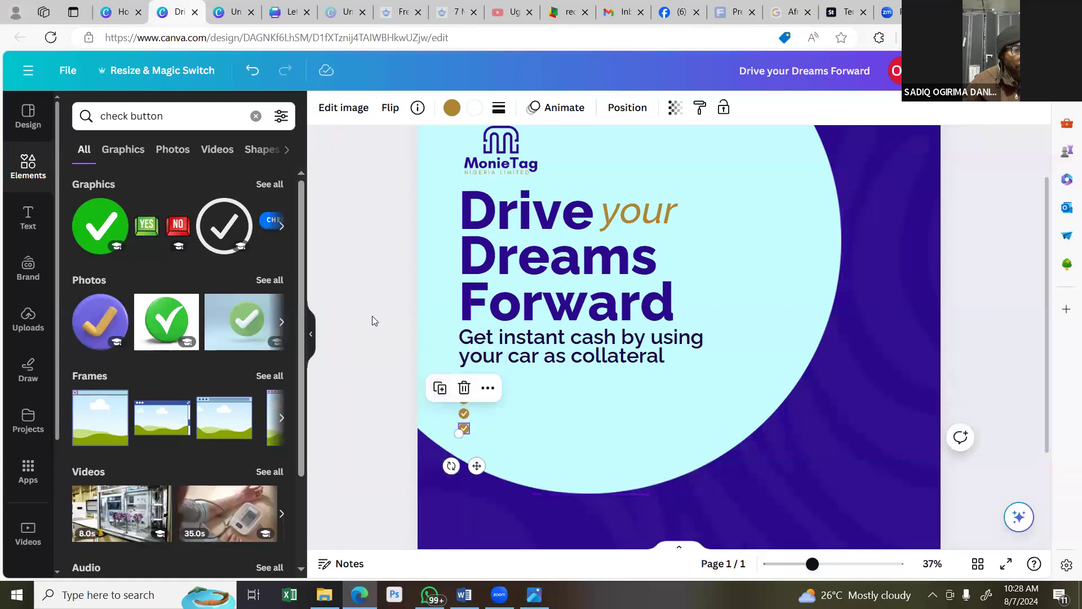
{"action": "left_click", "coordinate": [393, 360]}
Duplicate the instant-cash subheading just below the original and replace the copy's text with "Quick approval", following the reference flyer.
{"action": "left_click", "coordinate": [550, 333]}
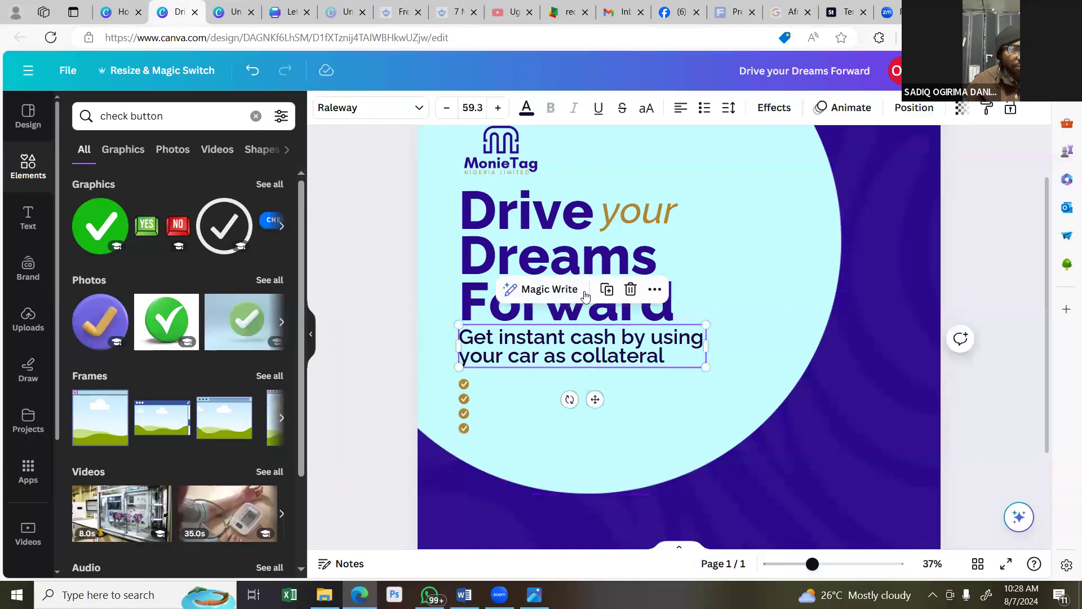
{"action": "left_click_drag", "start_coordinate": [562, 346], "coordinate": [573, 380]}
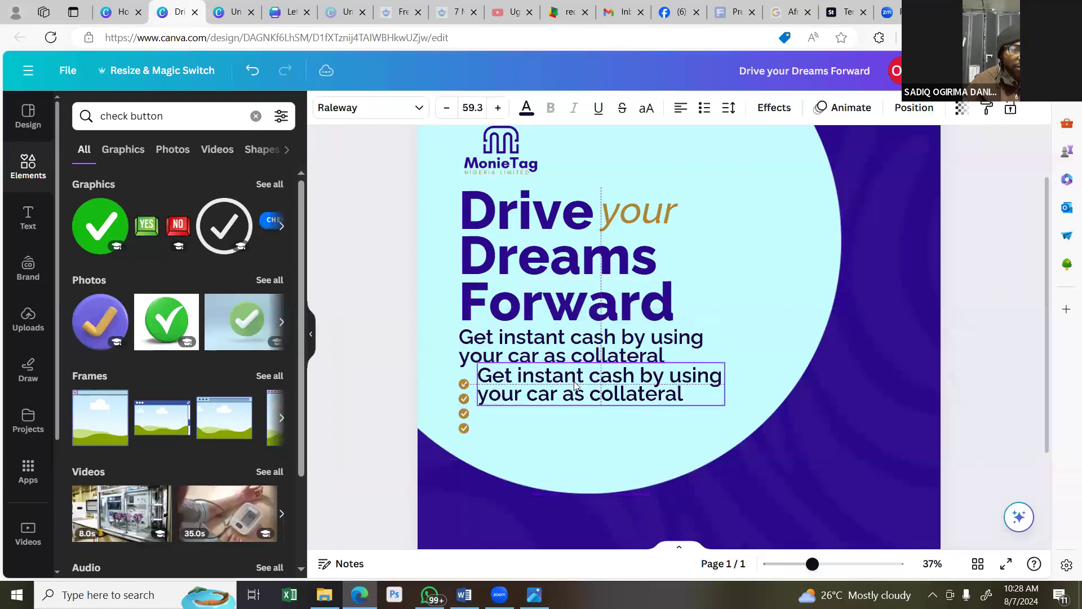
{"action": "double_click", "coordinate": [574, 380]}
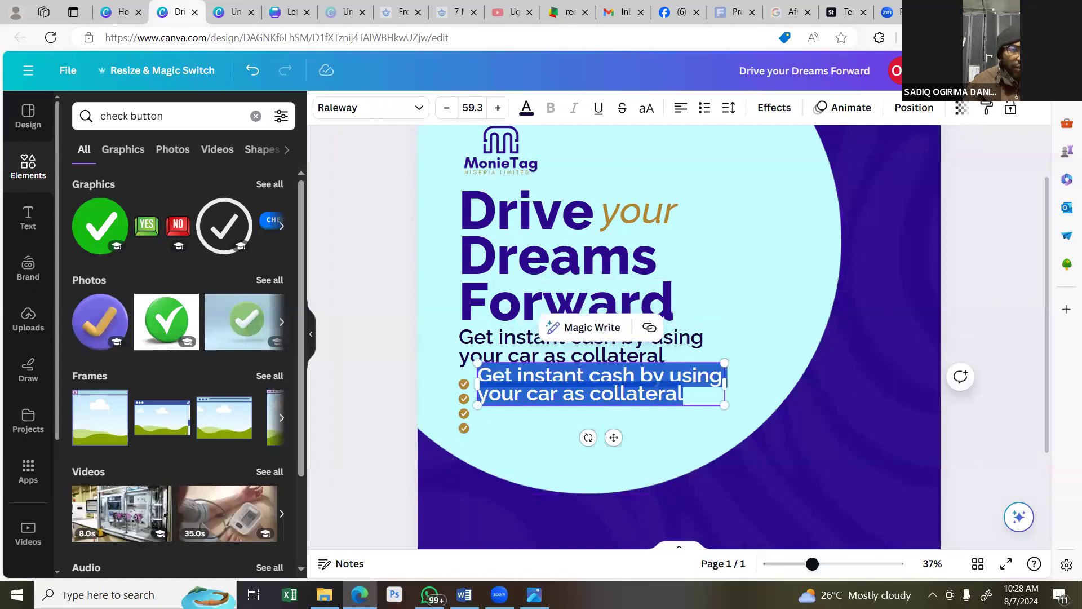
{"action": "key", "text": "alt+Tab"}
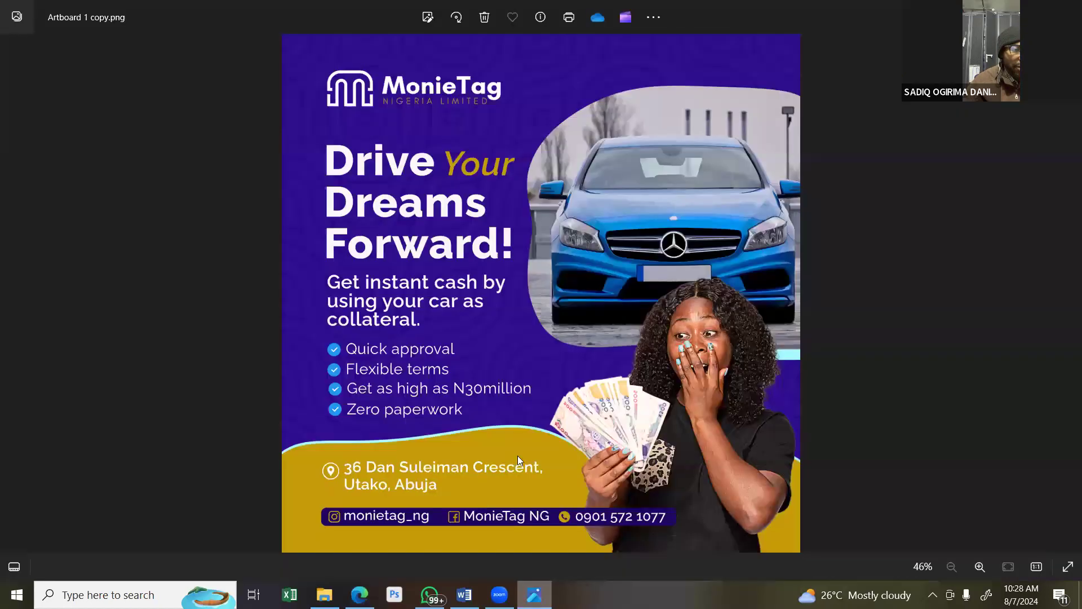
{"action": "key", "text": "alt+Tab"}
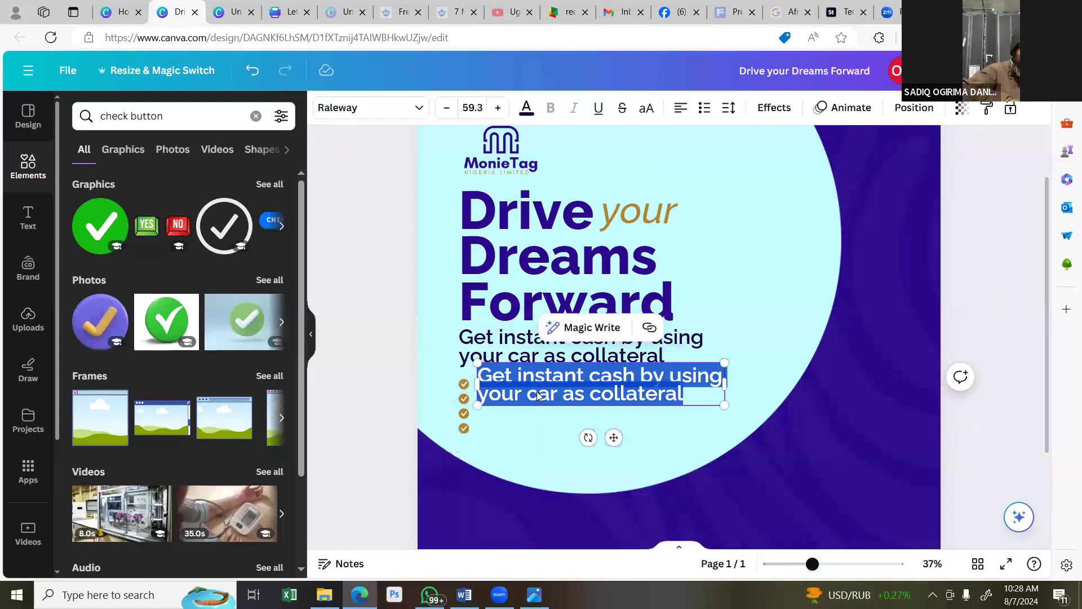
{"action": "type", "text": "Quick approval"}
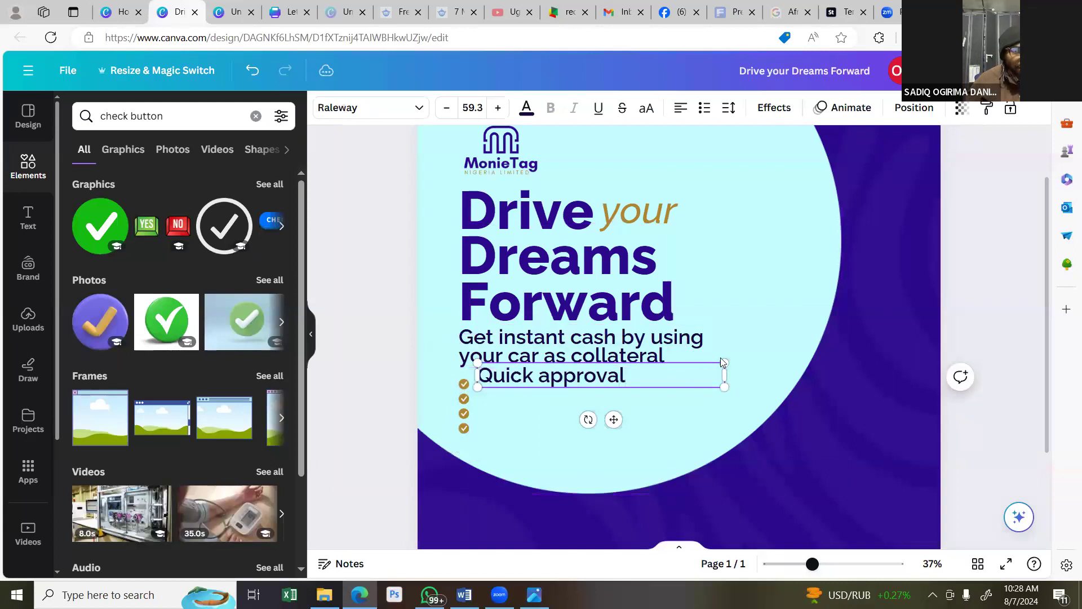
Shrink the "Quick approval" text to font size 26.6 and align it beside the first gold check mark.
{"action": "left_click_drag", "start_coordinate": [724, 362], "coordinate": [591, 393]}
{"action": "left_click_drag", "start_coordinate": [540, 420], "coordinate": [537, 419]}
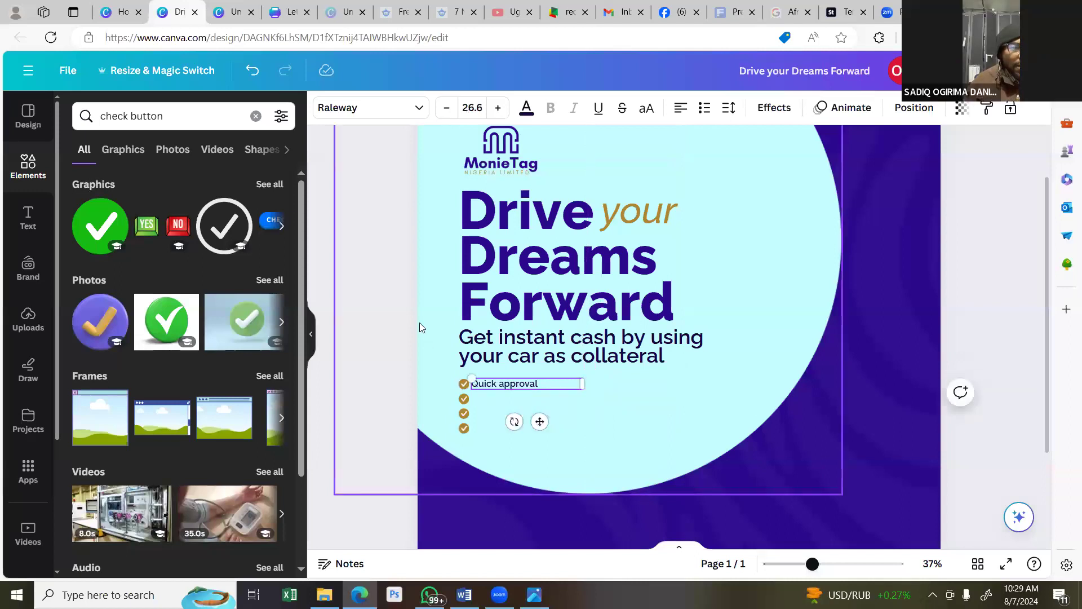
{"action": "left_click", "coordinate": [380, 265]}
Review the layout of the logo, headline, subheading and bullet list, examining the "your" and "Dreams Forward" text elements.
{"action": "scroll", "coordinate": [540, 333], "scroll_direction": "up", "scroll_amount": 2}
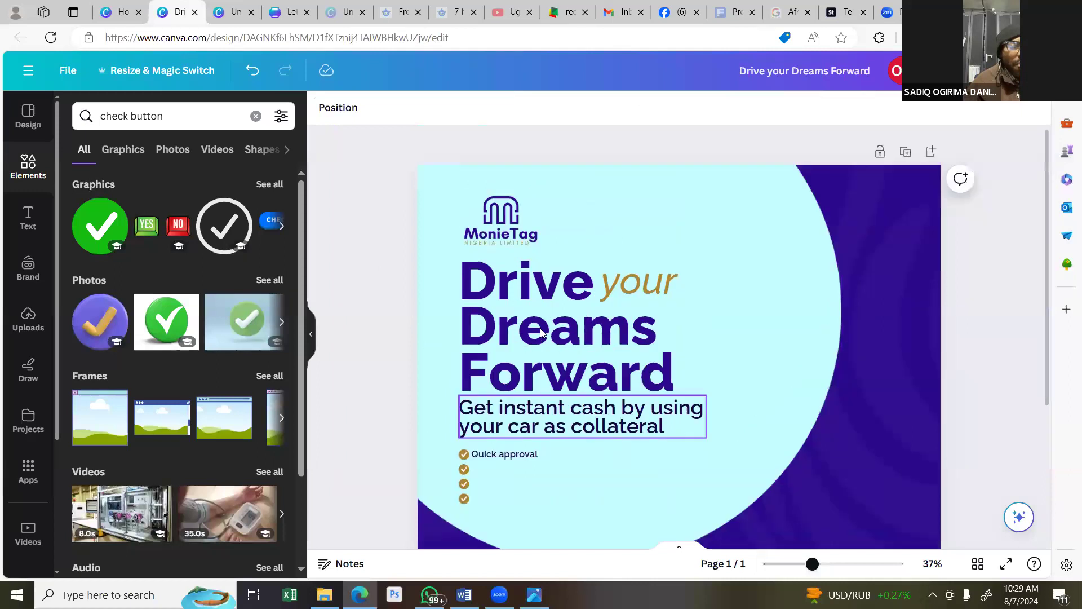
{"action": "scroll", "coordinate": [540, 328], "scroll_direction": "down", "scroll_amount": 3}
{"action": "scroll", "coordinate": [541, 328], "scroll_direction": "up", "scroll_amount": 3}
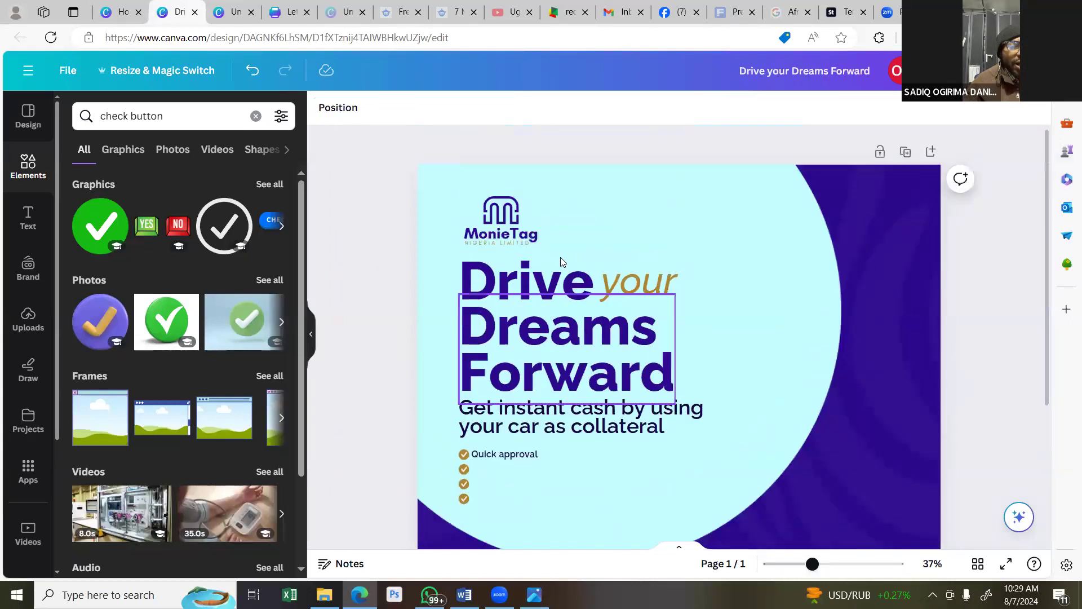
{"action": "scroll", "coordinate": [581, 219], "scroll_direction": "down", "scroll_amount": 1}
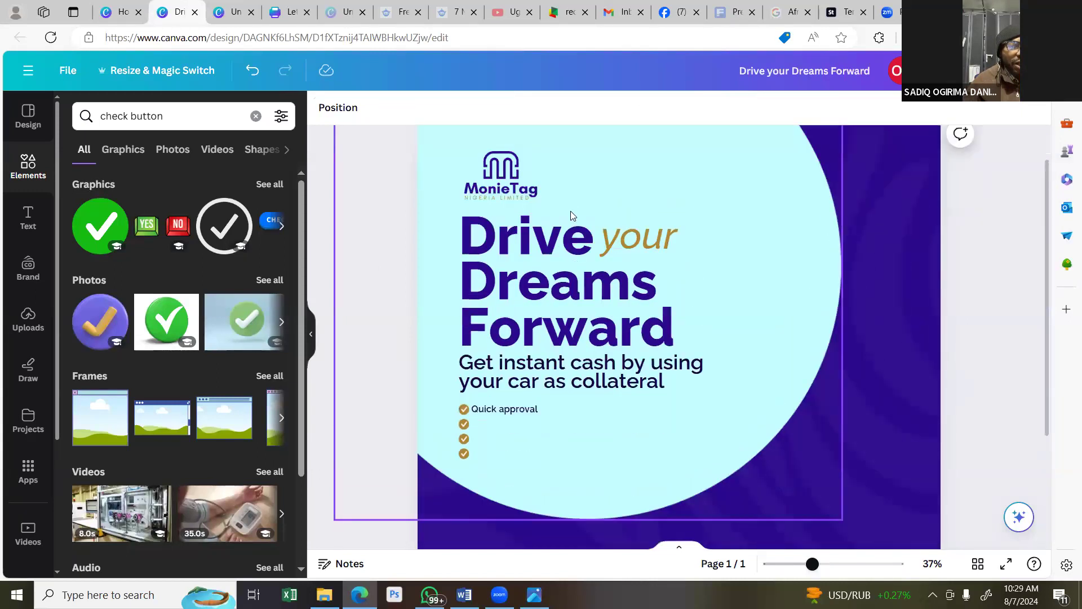
{"action": "scroll", "coordinate": [571, 211], "scroll_direction": "down", "scroll_amount": 2}
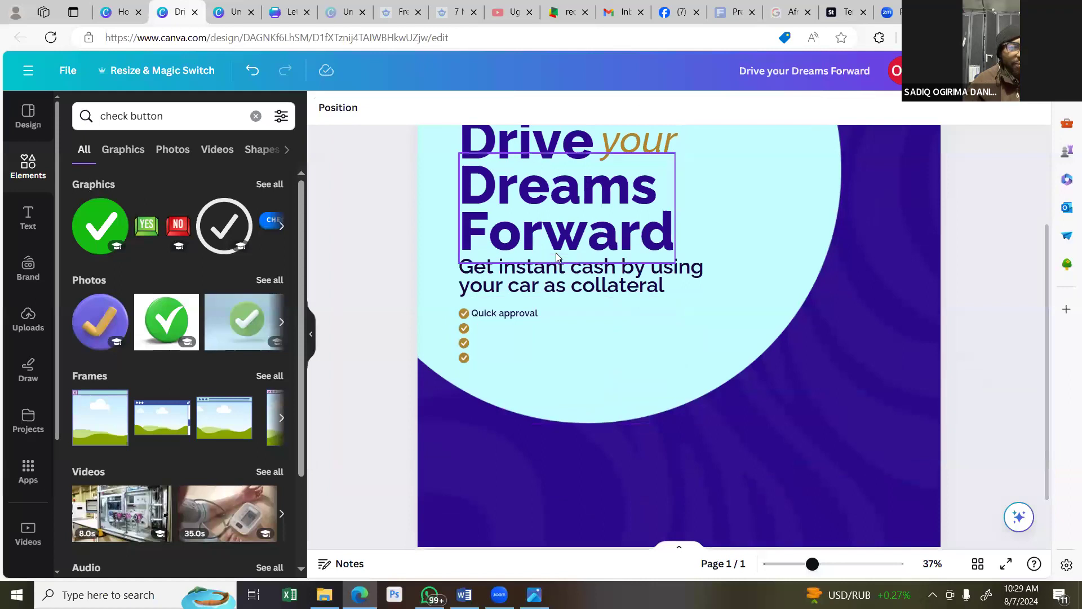
{"action": "scroll", "coordinate": [556, 254], "scroll_direction": "up", "scroll_amount": 3}
{"action": "scroll", "coordinate": [556, 253], "scroll_direction": "down", "scroll_amount": 1}
{"action": "left_click", "coordinate": [639, 210]}
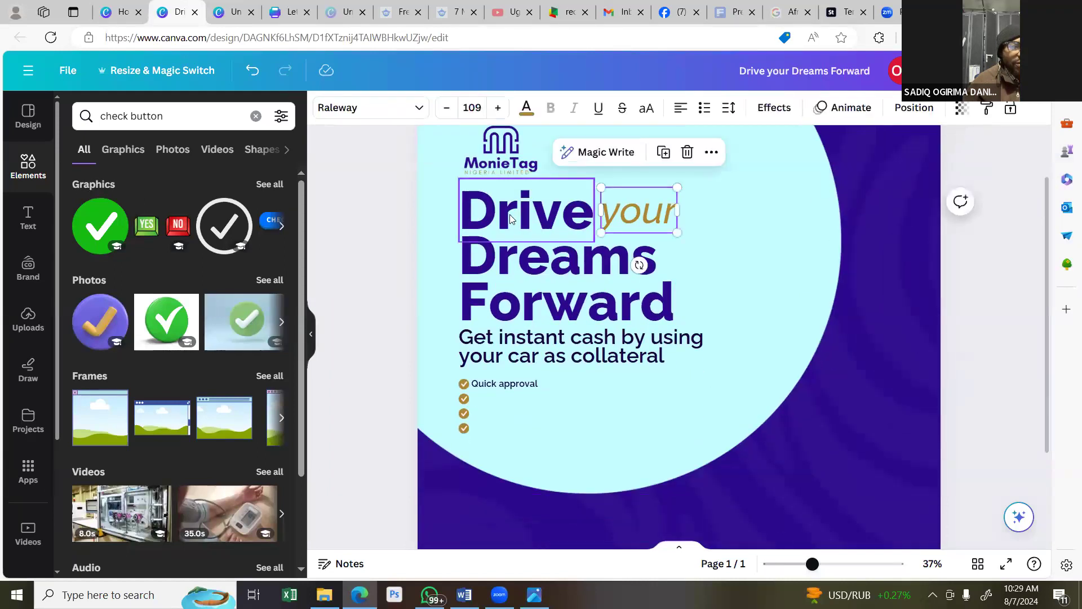
{"action": "left_click", "coordinate": [564, 299]}
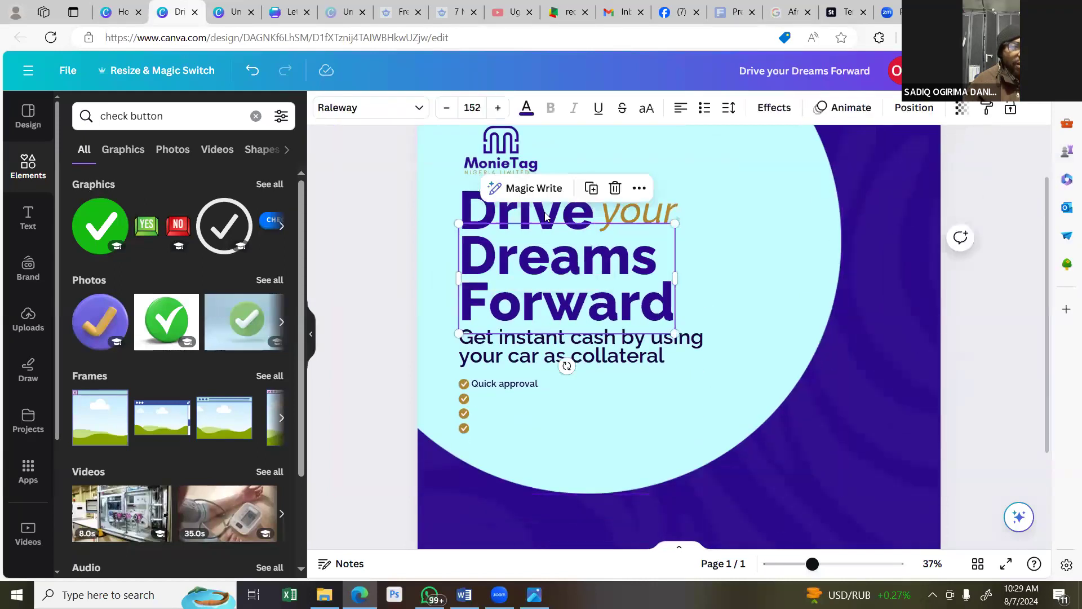
Duplicate the "Quick approval" text beside the second check mark and change the copy to "Flexible terms", following the reference flyer.
{"action": "left_click", "coordinate": [515, 385]}
{"action": "left_click", "coordinate": [552, 343]}
{"action": "left_click_drag", "start_coordinate": [496, 385], "coordinate": [494, 399]}
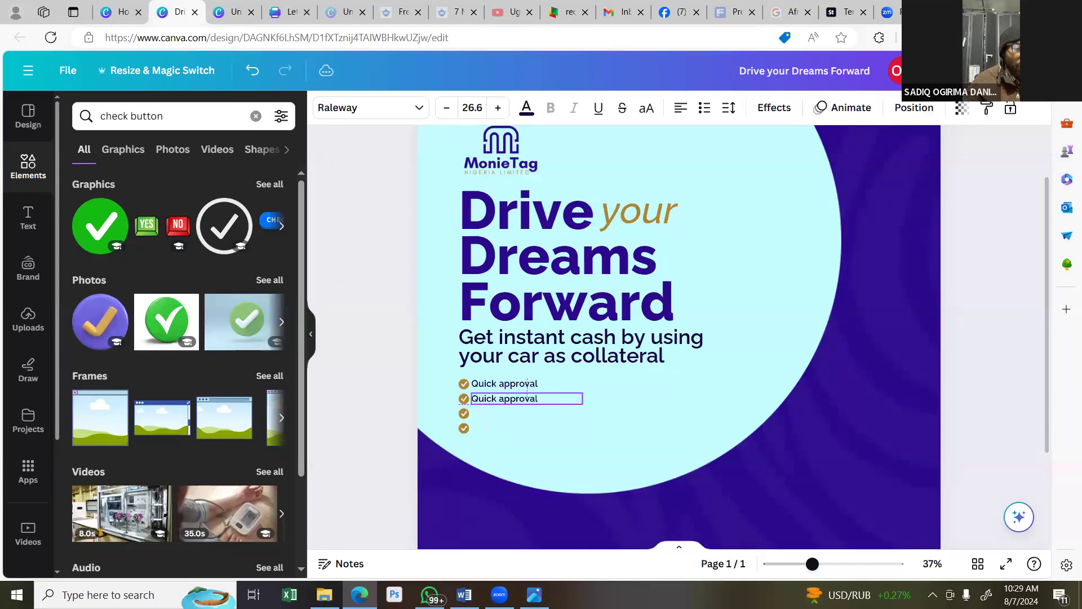
{"action": "key", "text": "alt+Tab"}
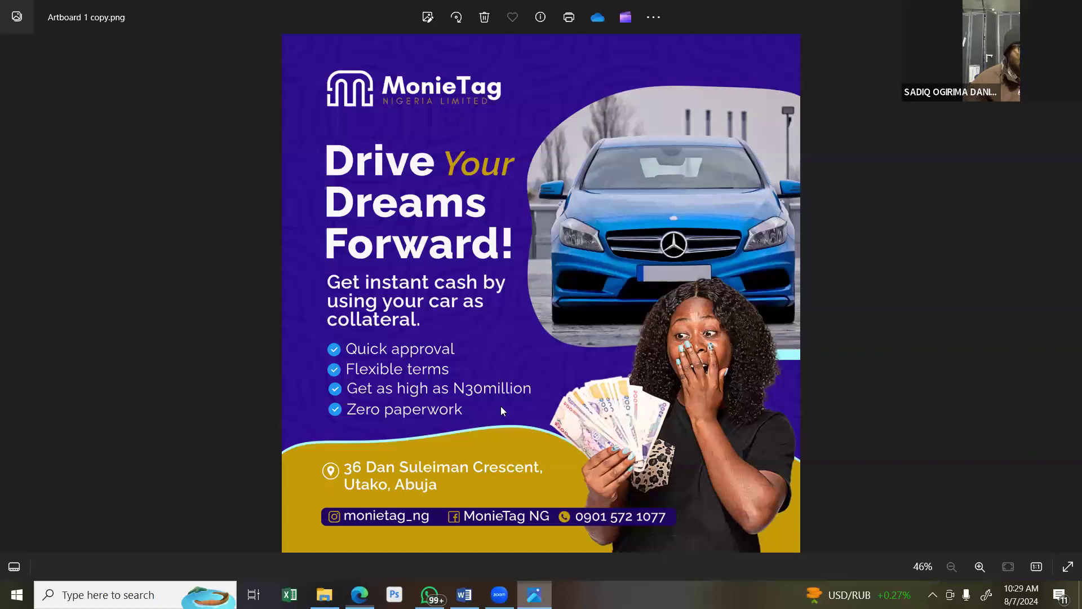
{"action": "key", "text": "alt+Tab"}
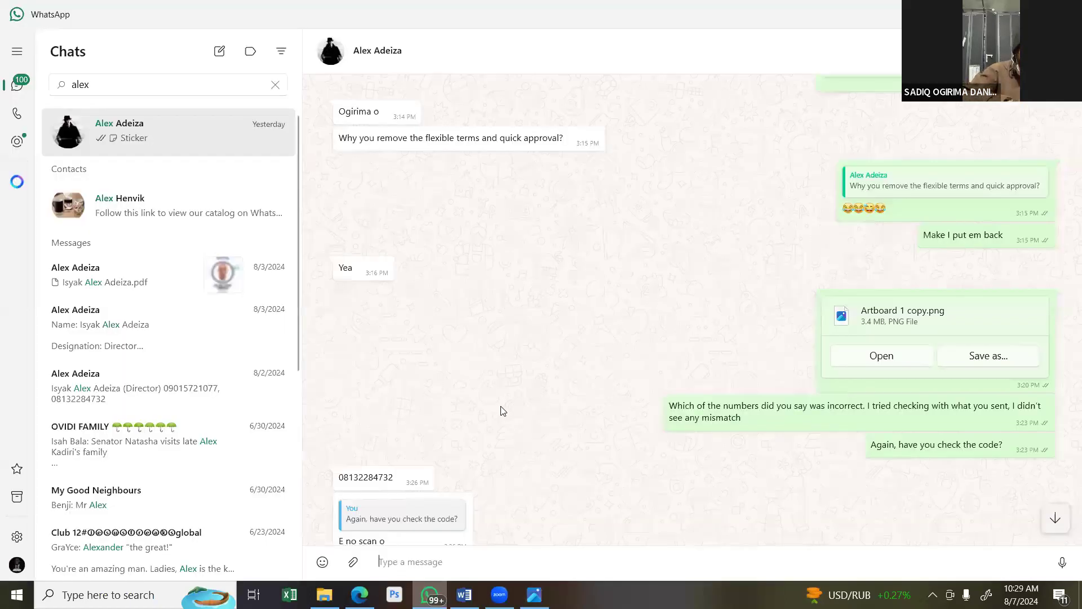
{"action": "key", "text": "alt+Tab"}
{"action": "type", "text": "Flexible t"}
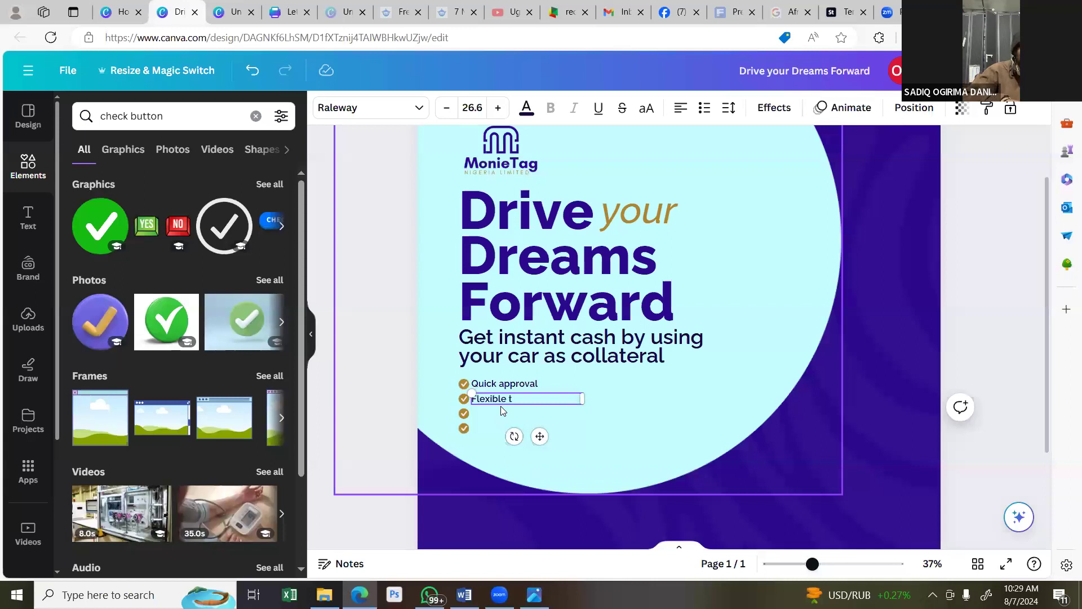
{"action": "type", "text": "erms"}
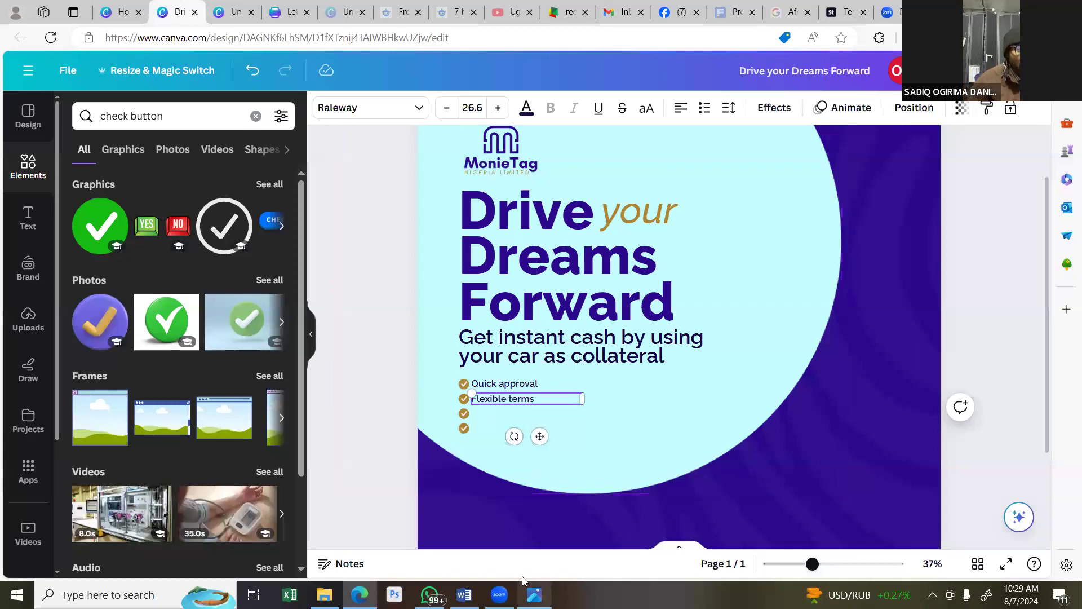
Duplicate the "Flexible terms" line beside the third check mark, change it to "Get as high as 30million naira" and widen it to one line.
{"action": "key", "text": "alt+Tab"}
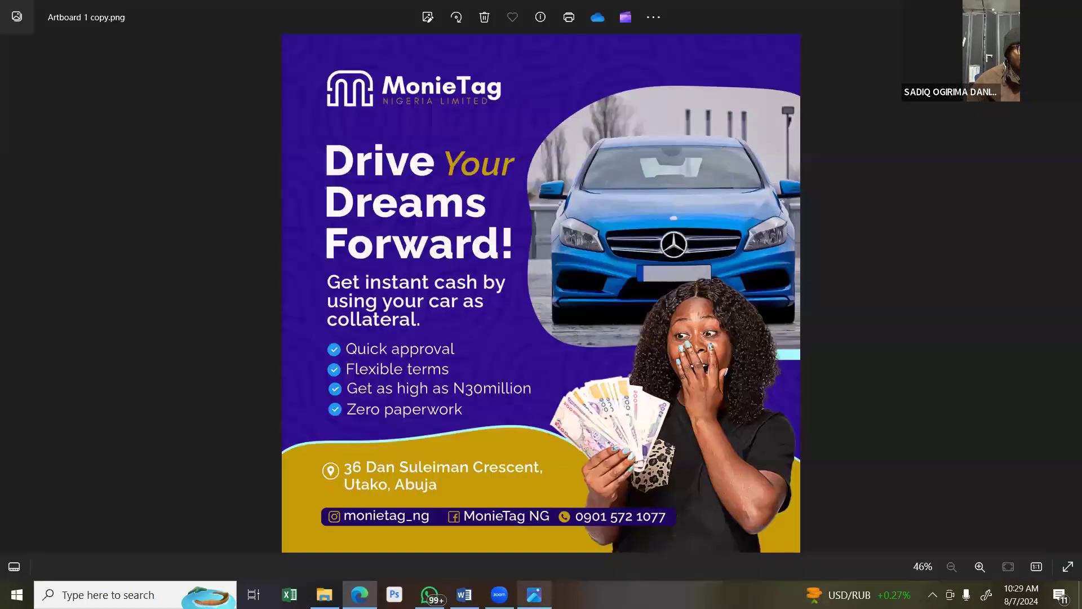
{"action": "key", "text": "alt+Tab"}
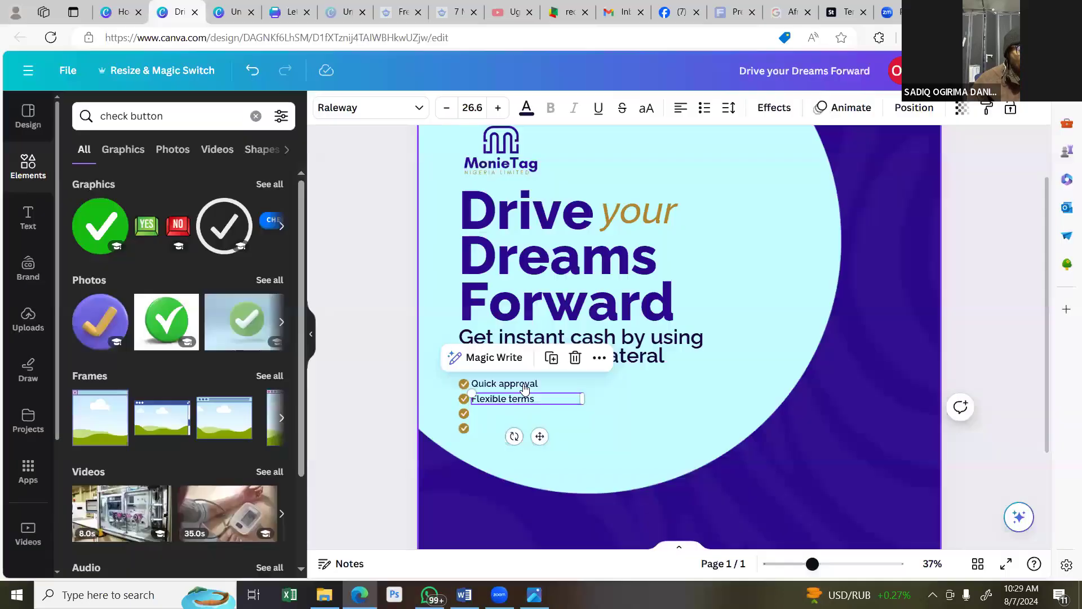
{"action": "key", "text": "ctrl+d"}
{"action": "double_click", "coordinate": [496, 415]}
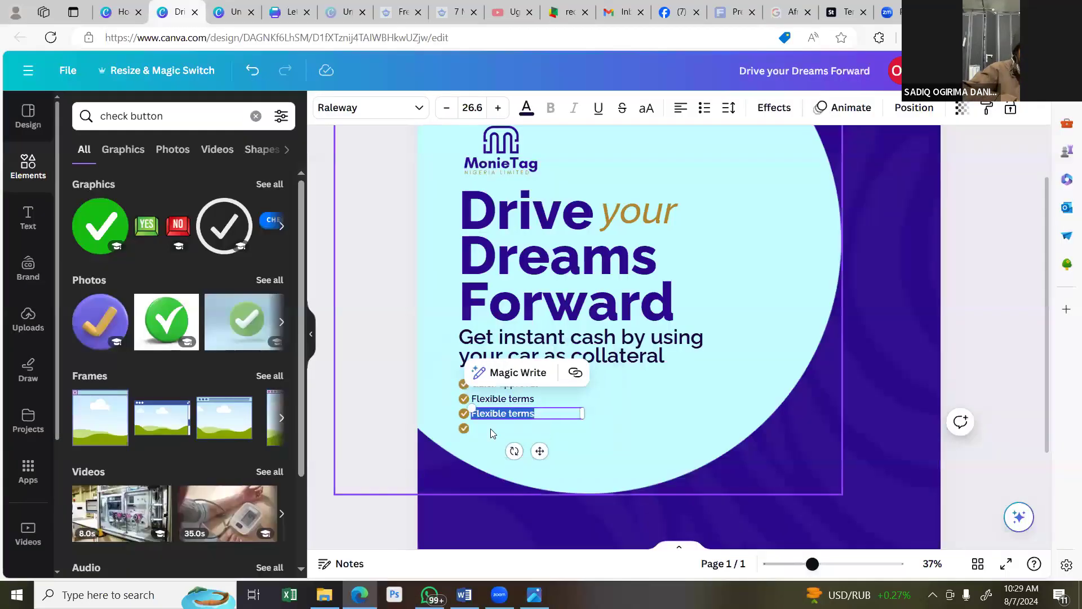
{"action": "type", "text": "Get as high as"}
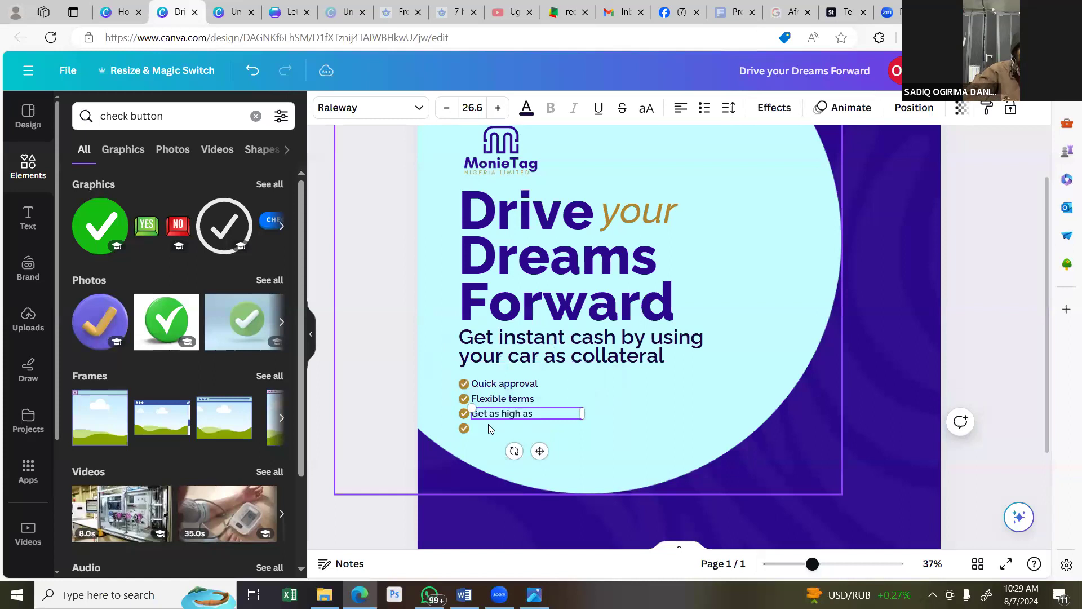
{"action": "type", "text": " 30million nair"}
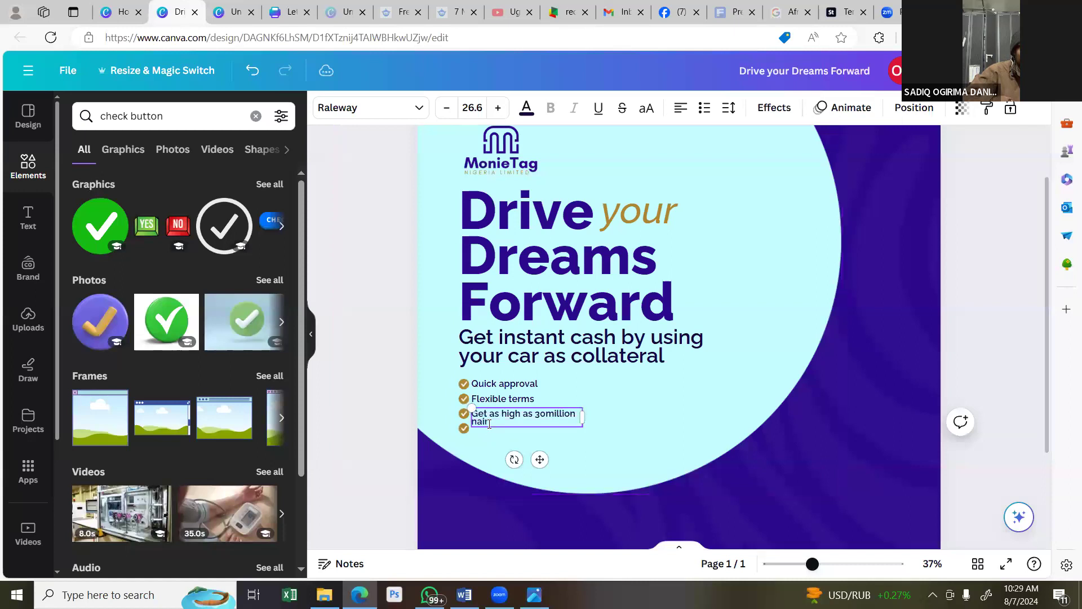
{"action": "type", "text": "a"}
{"action": "left_click_drag", "start_coordinate": [583, 418], "coordinate": [604, 418]}
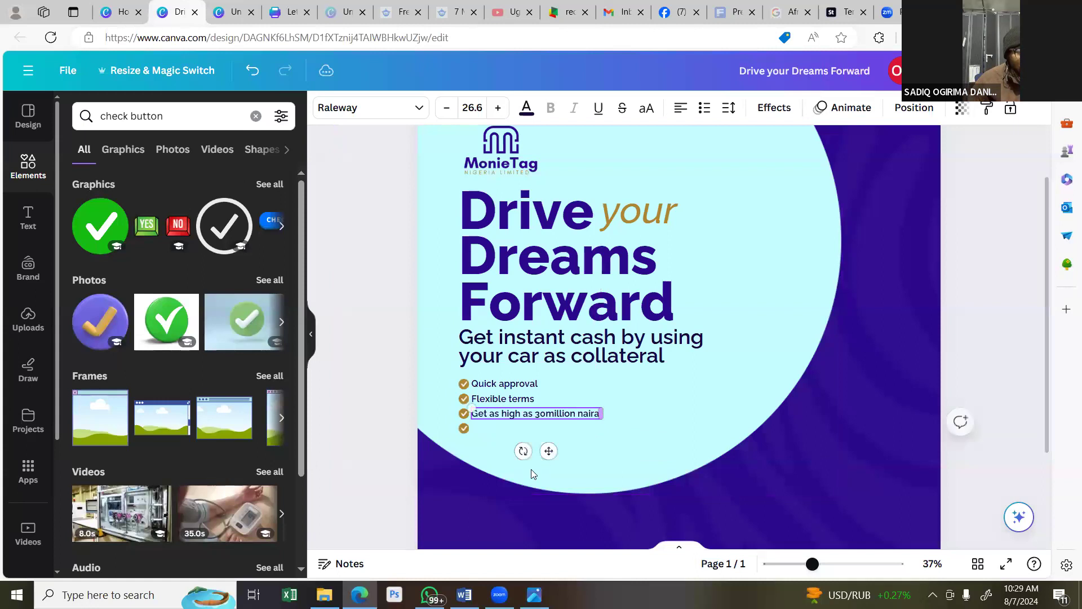
{"action": "left_click", "coordinate": [628, 417]}
Duplicate the "Get as high as 30million naira" line and place the copy beside the fourth check mark.
{"action": "left_click", "coordinate": [535, 413]}
{"action": "left_click", "coordinate": [564, 377]}
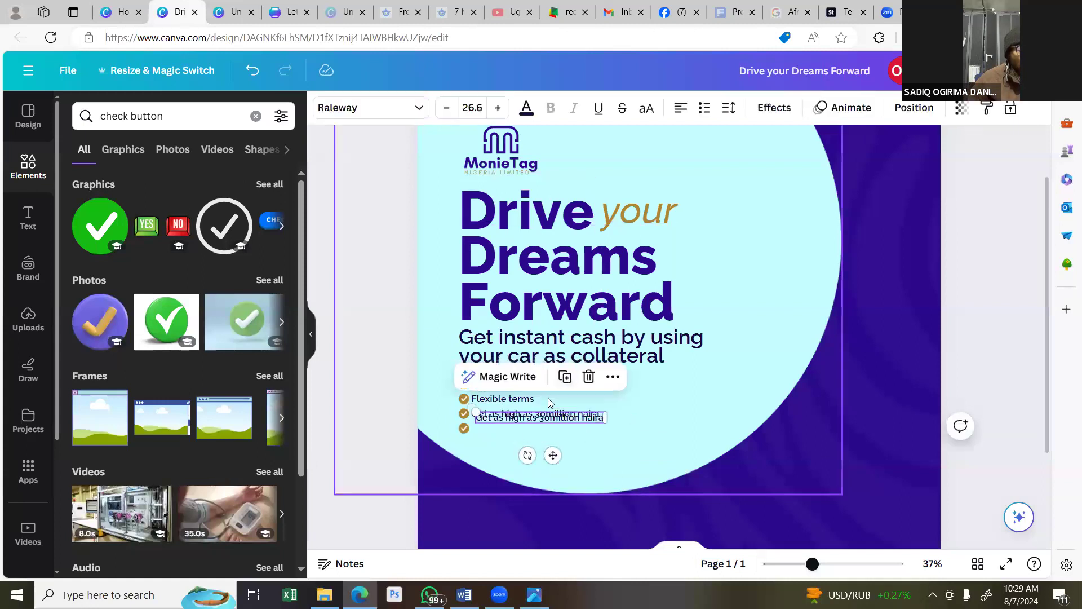
{"action": "left_click_drag", "start_coordinate": [552, 454], "coordinate": [544, 462]}
{"action": "left_click", "coordinate": [457, 442]}
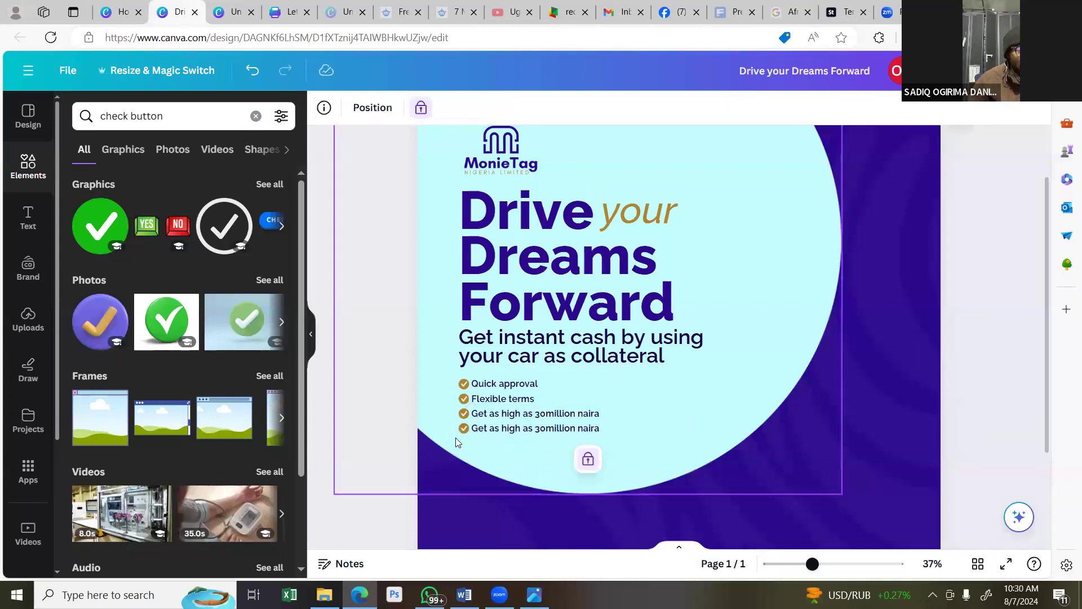
Middle-align each check mark in the benefits list with the text line beside it.
{"action": "left_click", "coordinate": [493, 436]}
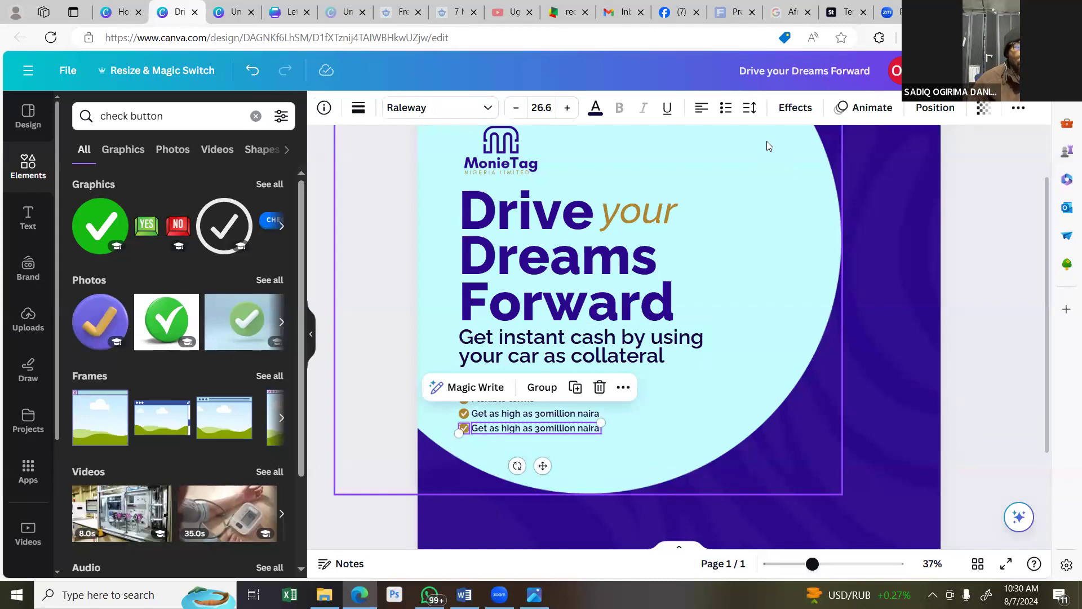
{"action": "key", "text": "alt+1"}
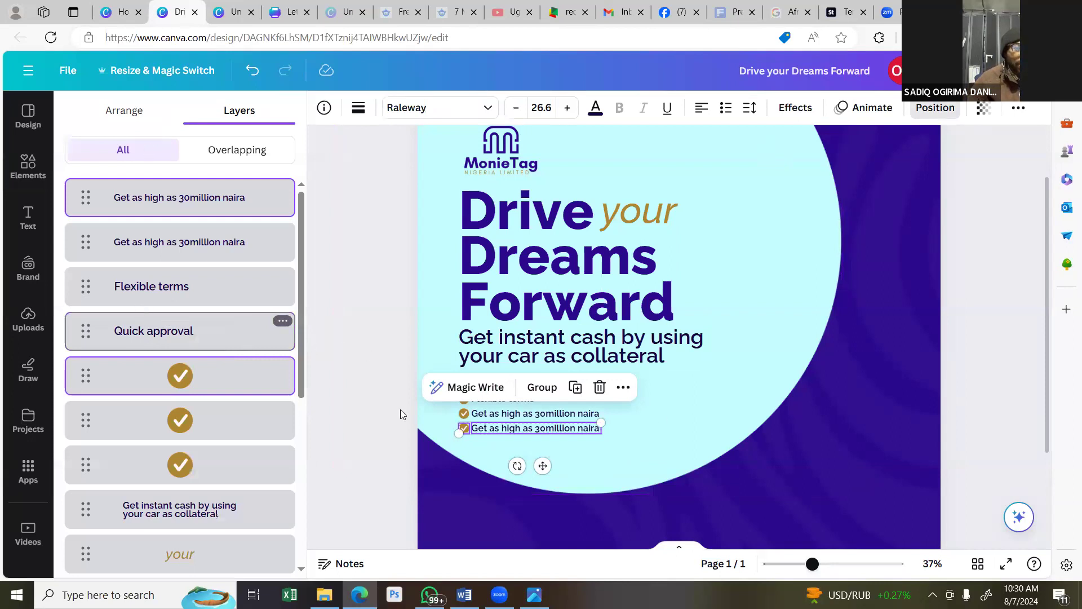
{"action": "left_click", "coordinate": [124, 110]}
{"action": "key", "text": "shift+Tab"}
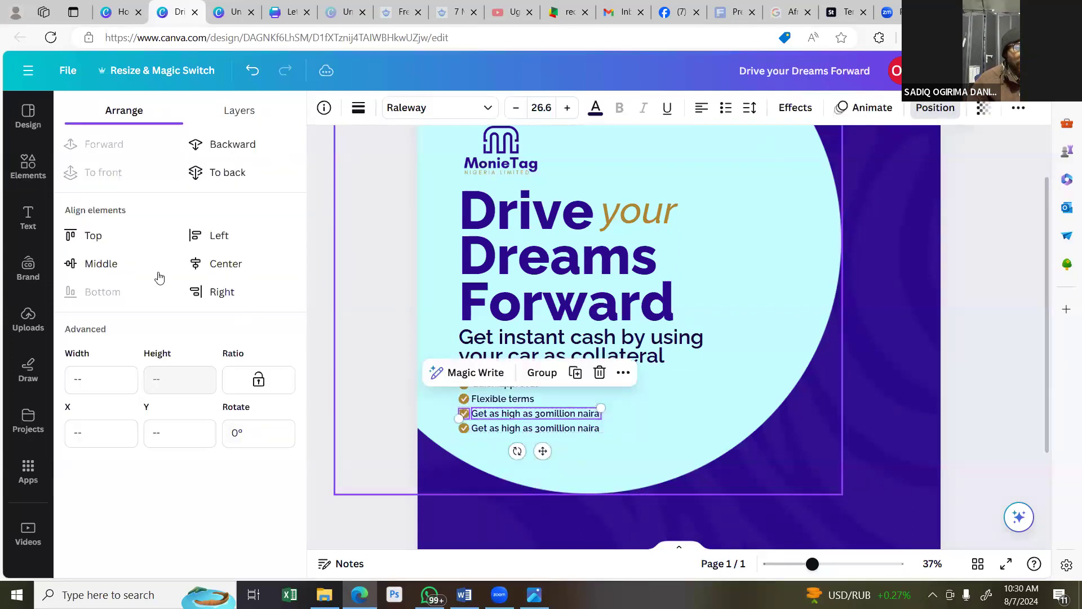
{"action": "key", "text": "shift+Tab"}
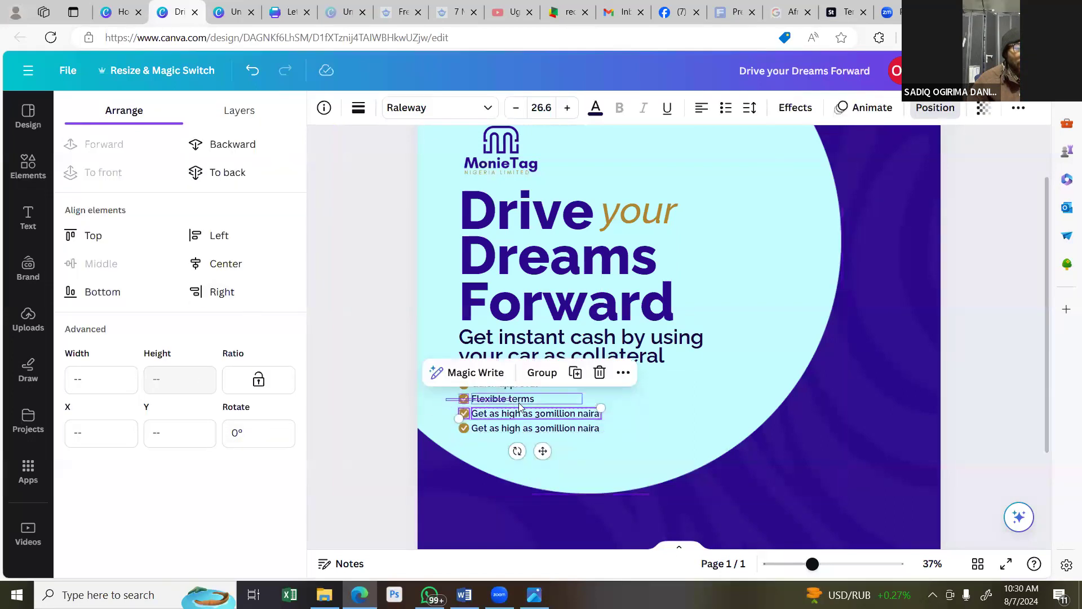
{"action": "left_click", "coordinate": [124, 272]}
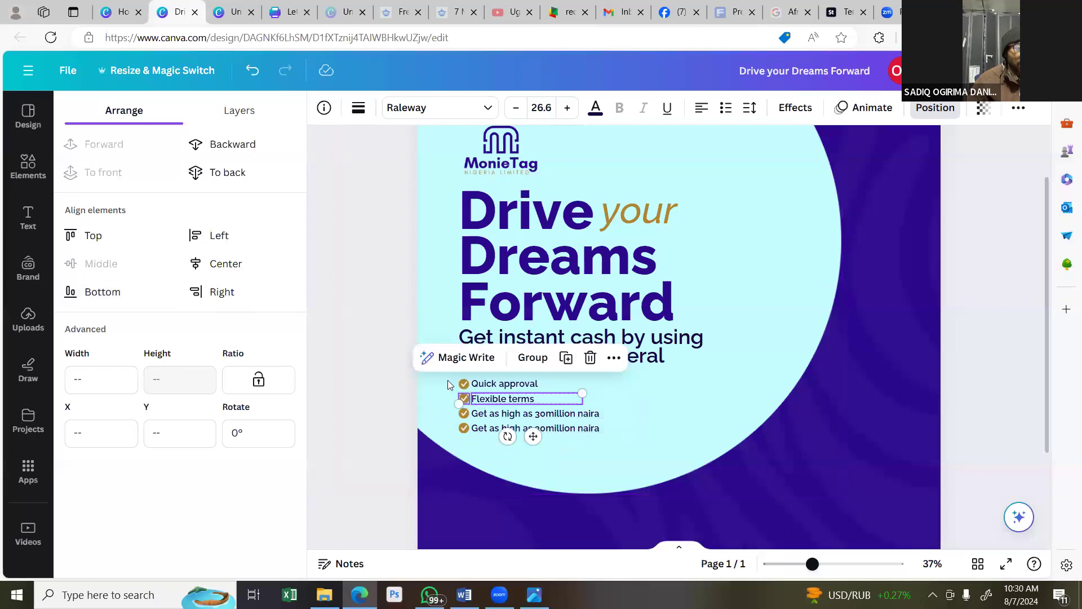
{"action": "left_click", "coordinate": [502, 384]}
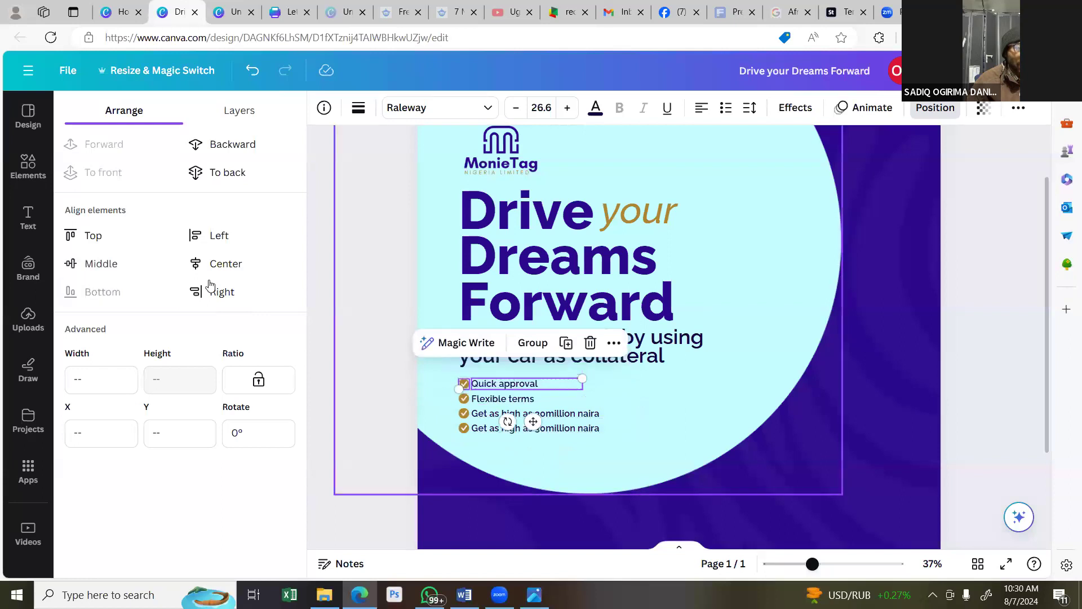
{"action": "left_click", "coordinate": [133, 275]}
{"action": "left_click", "coordinate": [630, 431]}
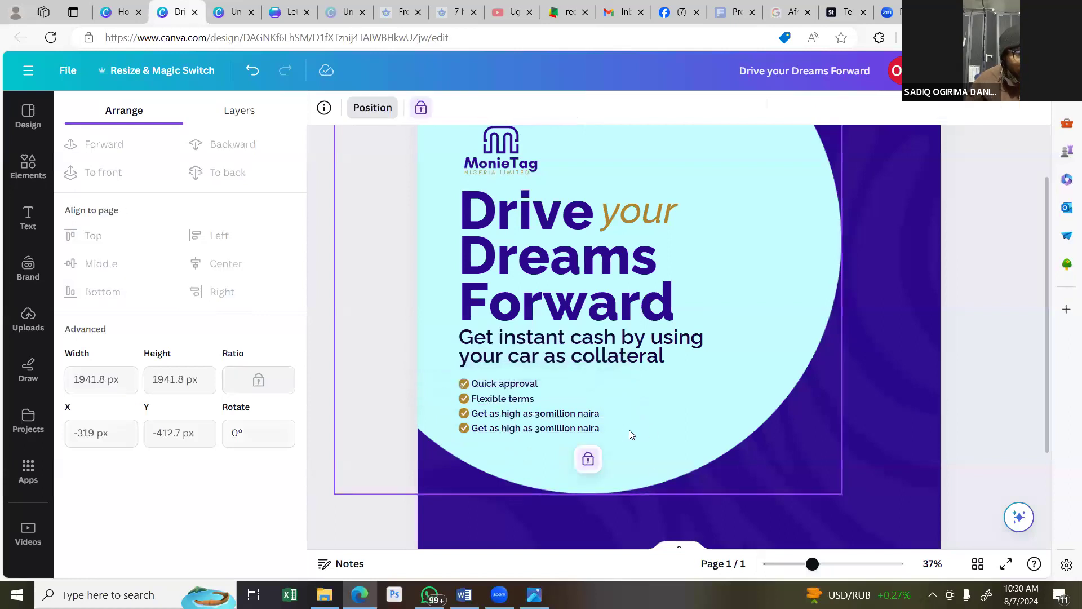
Replace the text beside the fourth check mark with "Zero papaerwork".
{"action": "left_click", "coordinate": [542, 430]}
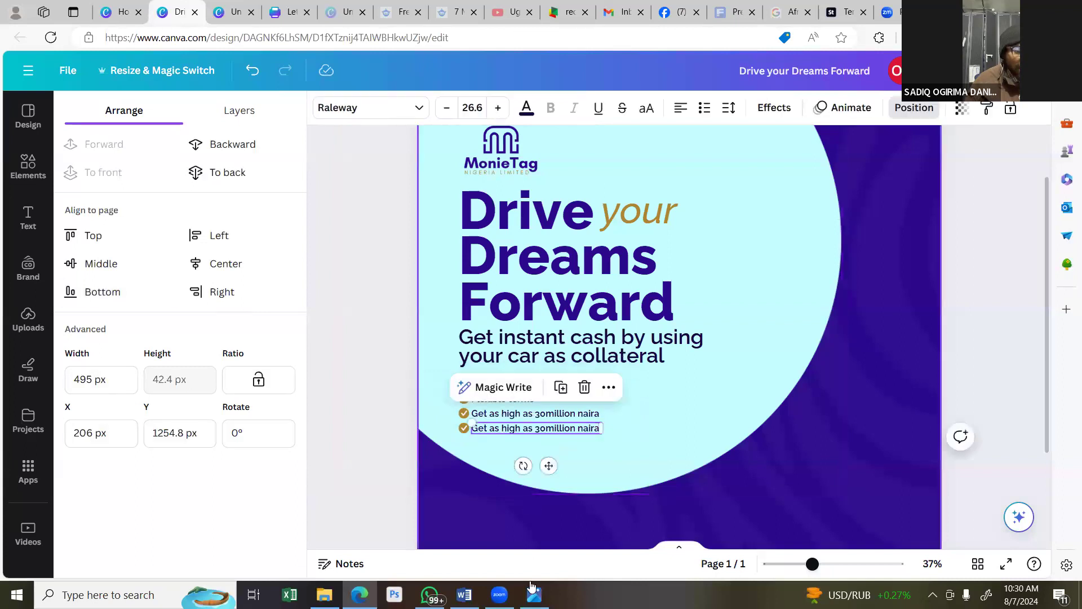
{"action": "key", "text": "alt+Tab"}
{"action": "key", "text": "alt+Tab"}
{"action": "double_click", "coordinate": [517, 427]}
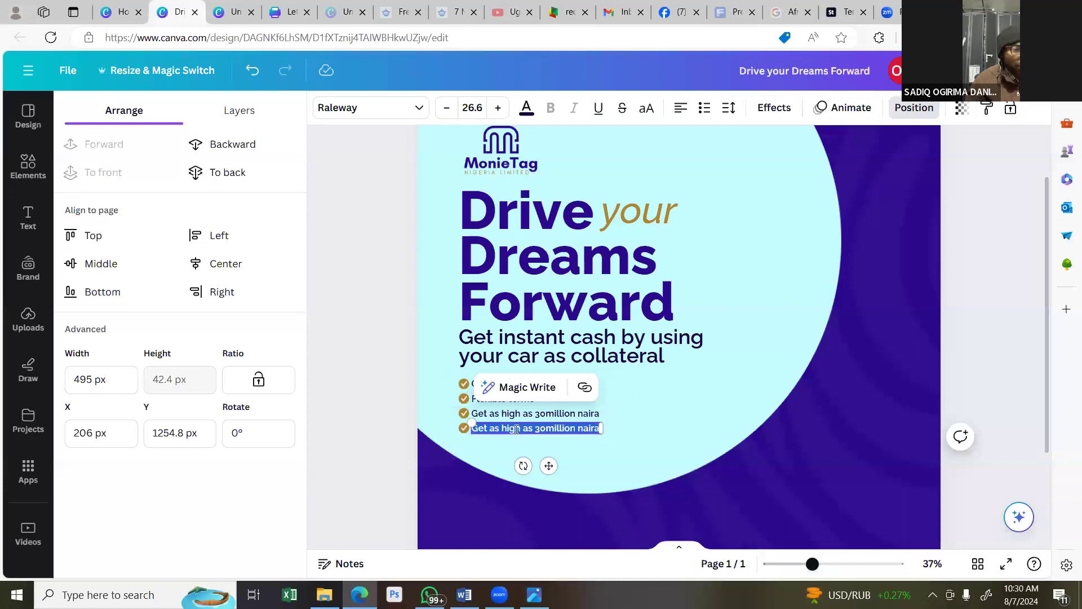
{"action": "type", "text": "Er"}
{"action": "key", "text": "BackSpace"}
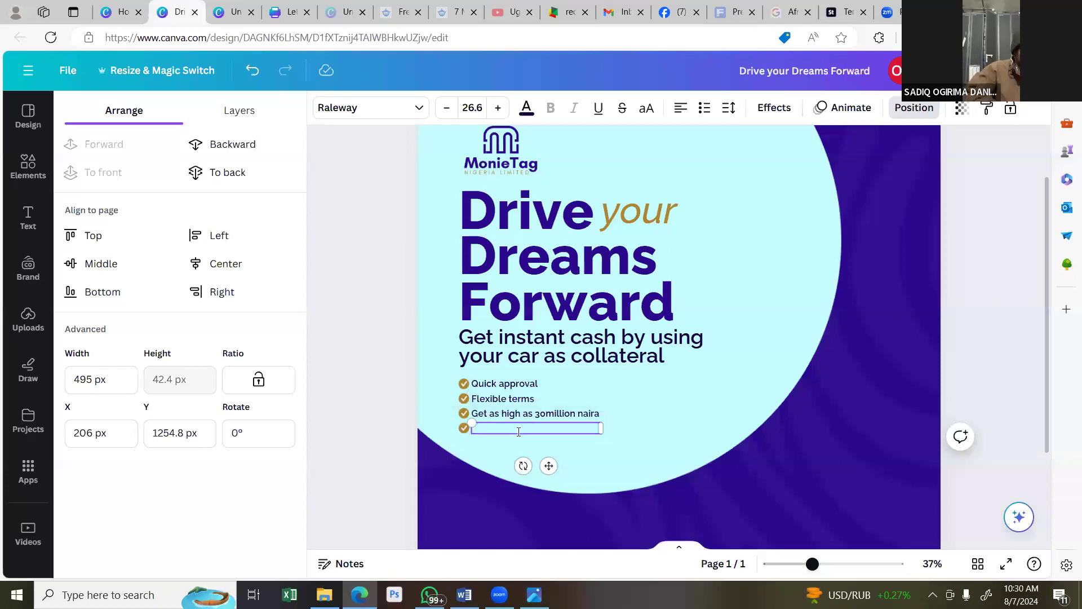
{"action": "type", "text": "Zero papaerwork"}
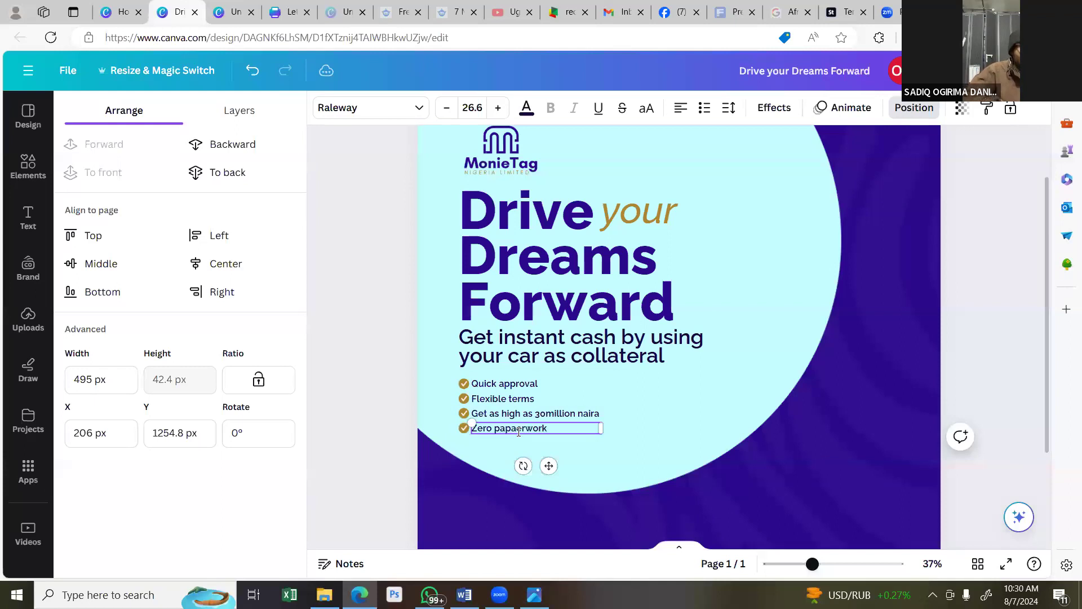
{"action": "left_click", "coordinate": [383, 340]}
Check the reference flyer's layout and search the elements library for "car", showing only photos.
{"action": "scroll", "coordinate": [383, 340], "scroll_direction": "down", "scroll_amount": 2}
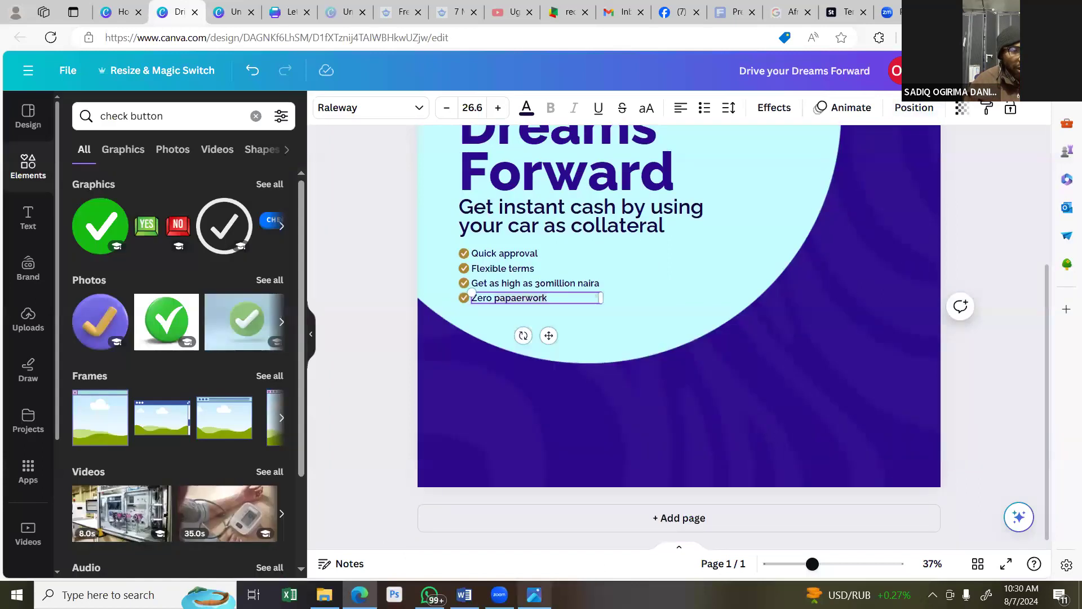
{"action": "left_click", "coordinate": [534, 593]}
{"action": "scroll", "coordinate": [641, 329], "scroll_direction": "up", "scroll_amount": 1}
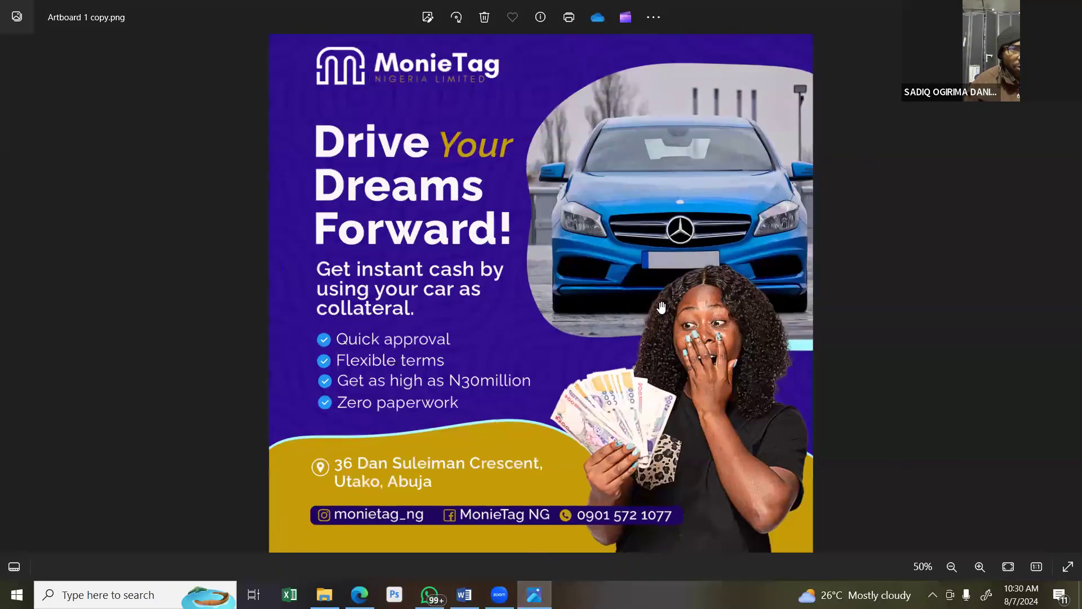
{"action": "scroll", "coordinate": [641, 327], "scroll_direction": "down", "scroll_amount": 1}
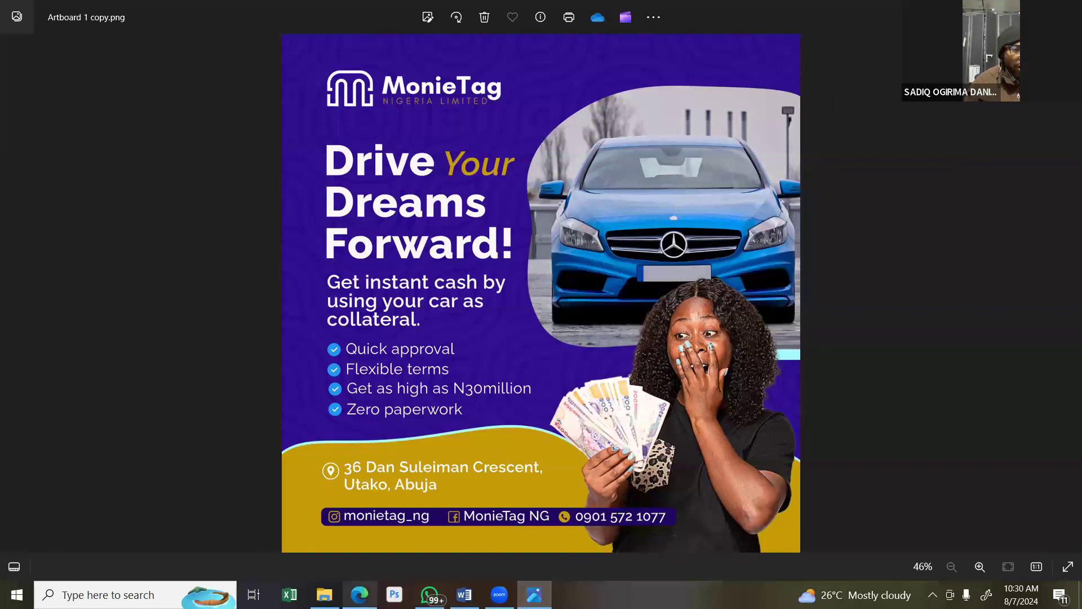
{"action": "key", "text": "alt+Tab"}
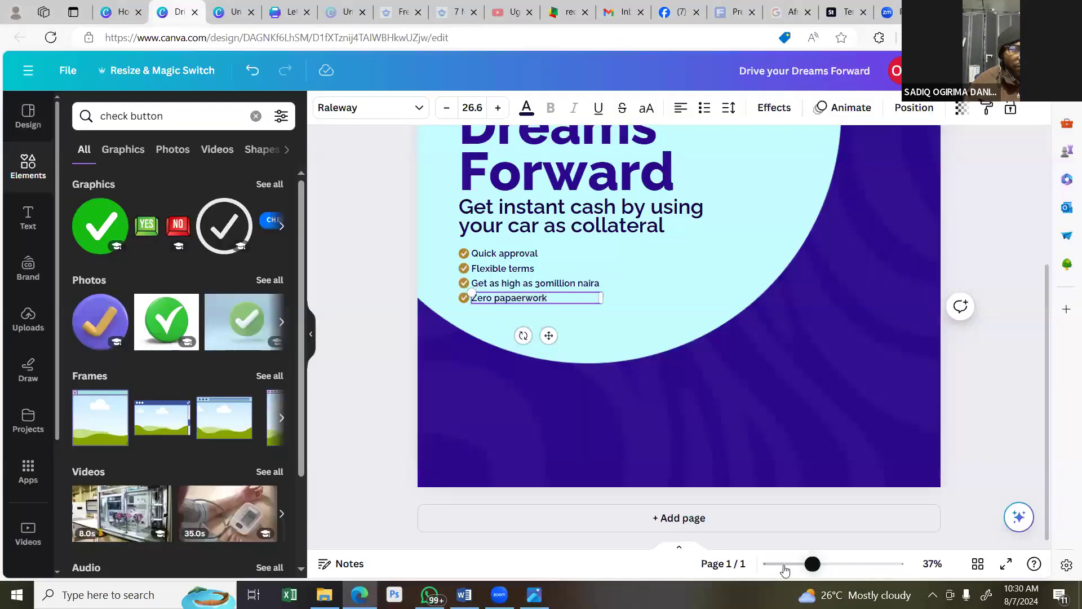
{"action": "left_click_drag", "start_coordinate": [809, 564], "coordinate": [786, 563]}
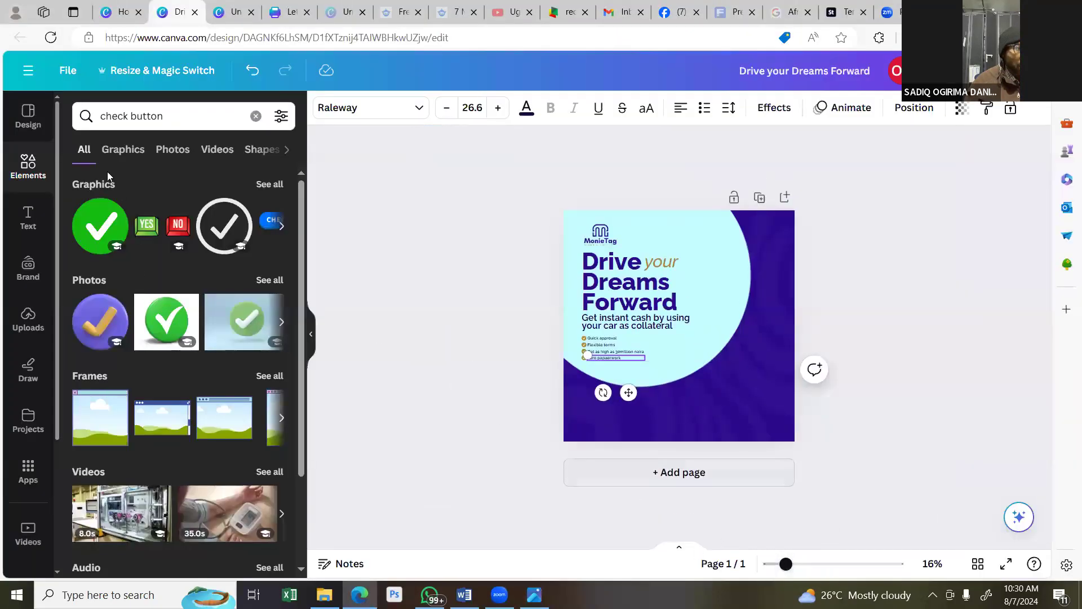
{"action": "left_click", "coordinate": [175, 116]}
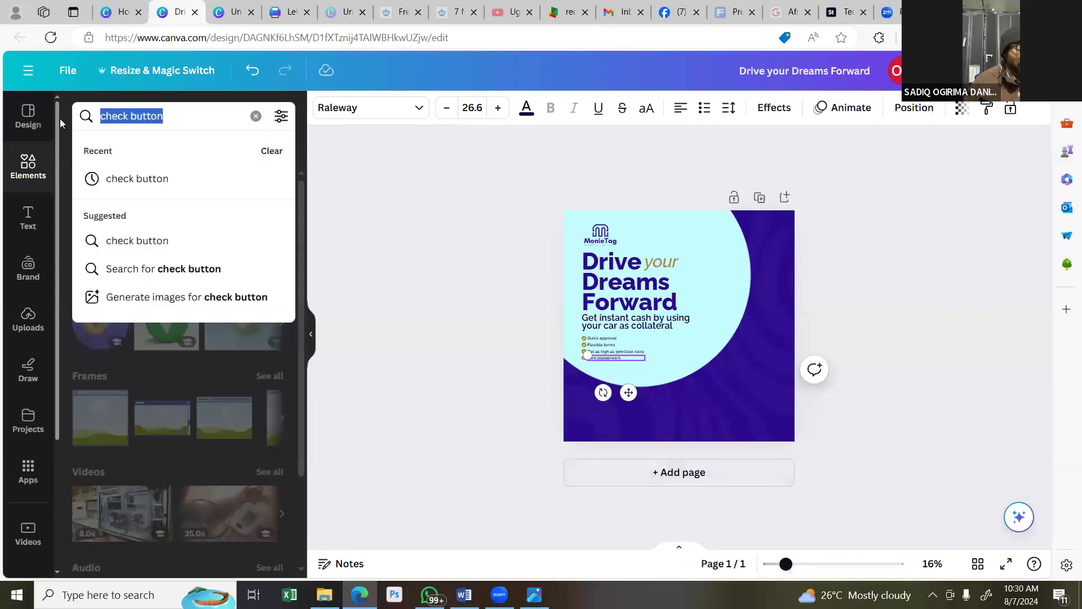
{"action": "type", "text": "car"}
{"action": "key", "text": "Return"}
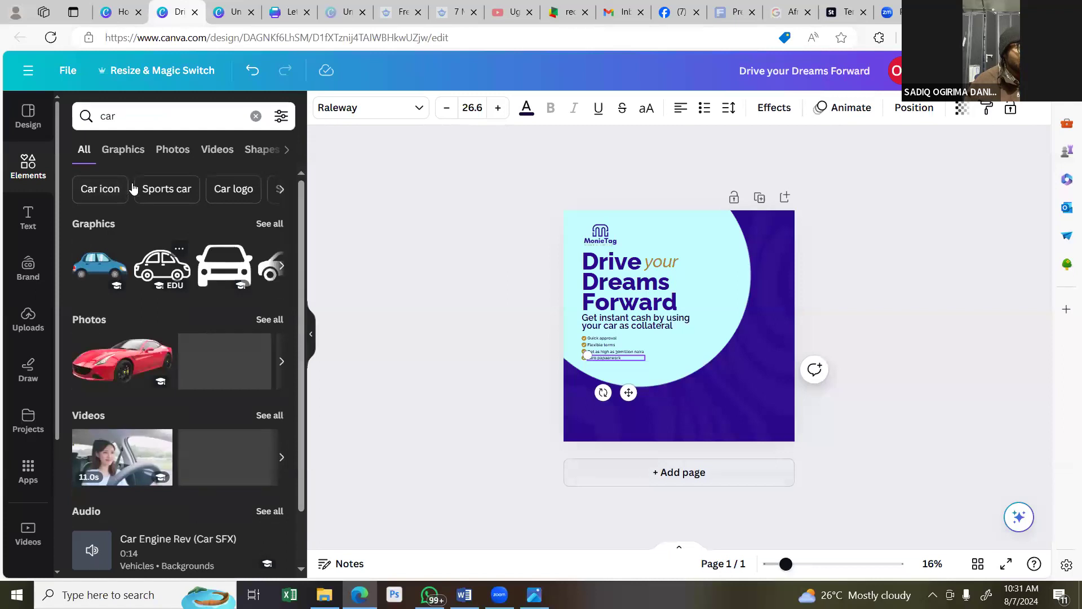
{"action": "left_click", "coordinate": [127, 150]}
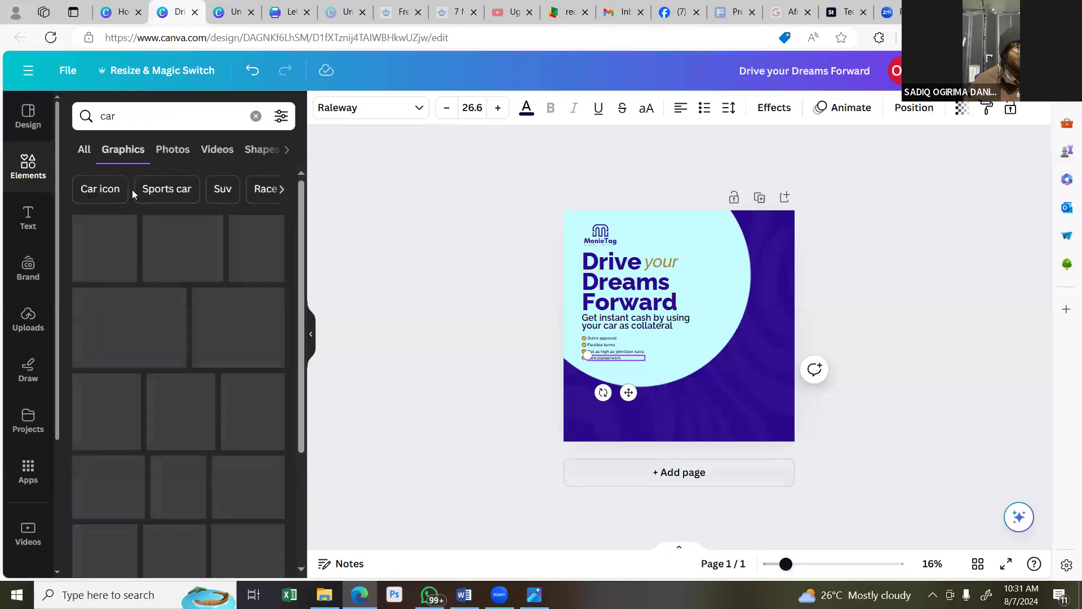
{"action": "left_click", "coordinate": [164, 167]}
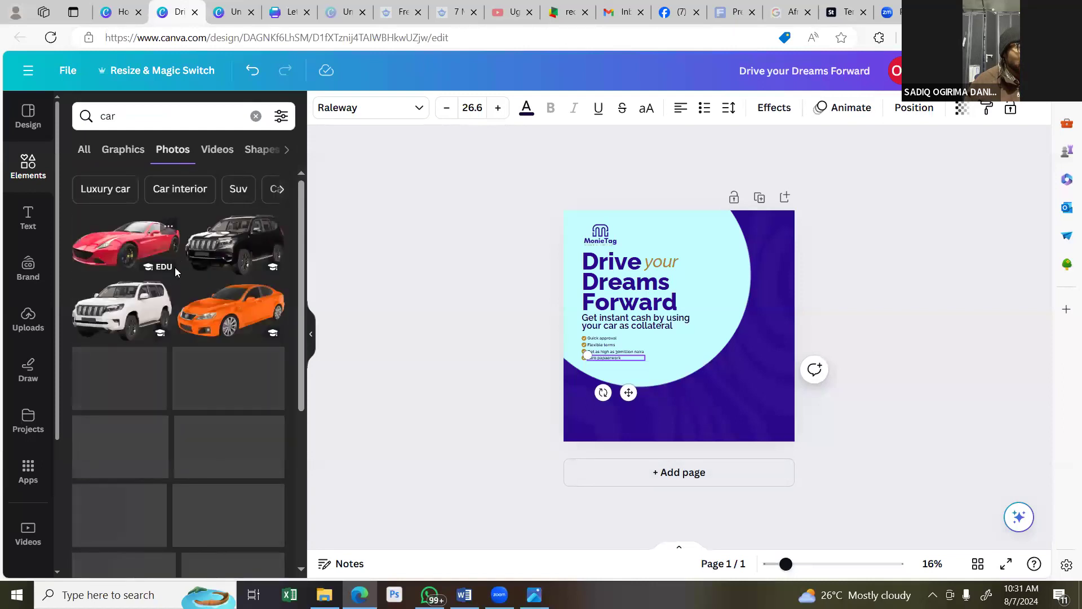
Try the white SUV cutout photo on the flyer, enlarged beside the headline, and remove it.
{"action": "scroll", "coordinate": [174, 272], "scroll_direction": "down", "scroll_amount": 1}
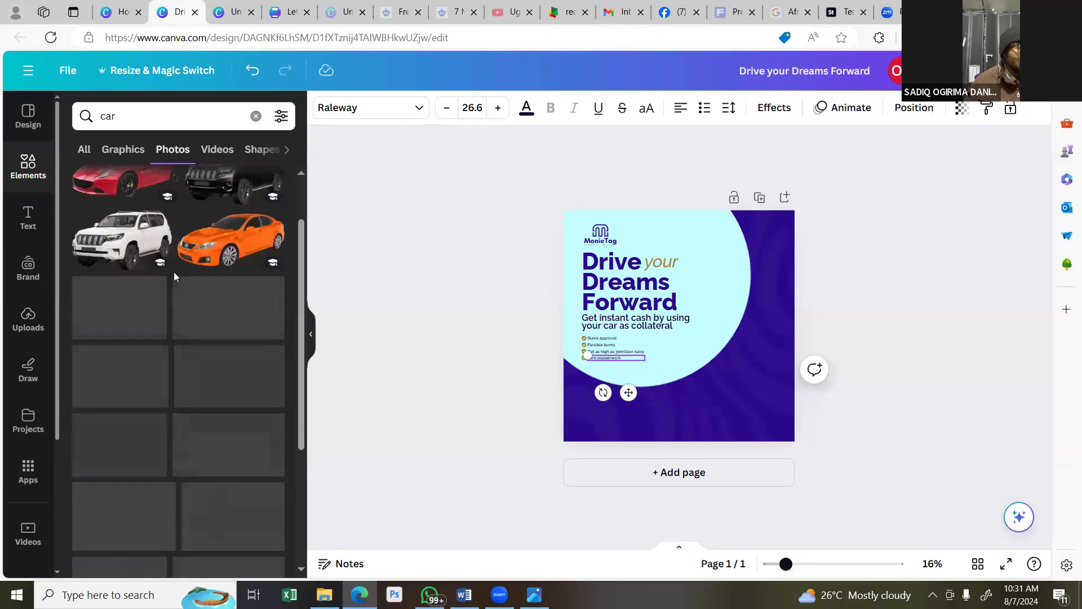
{"action": "scroll", "coordinate": [177, 308], "scroll_direction": "up", "scroll_amount": 1}
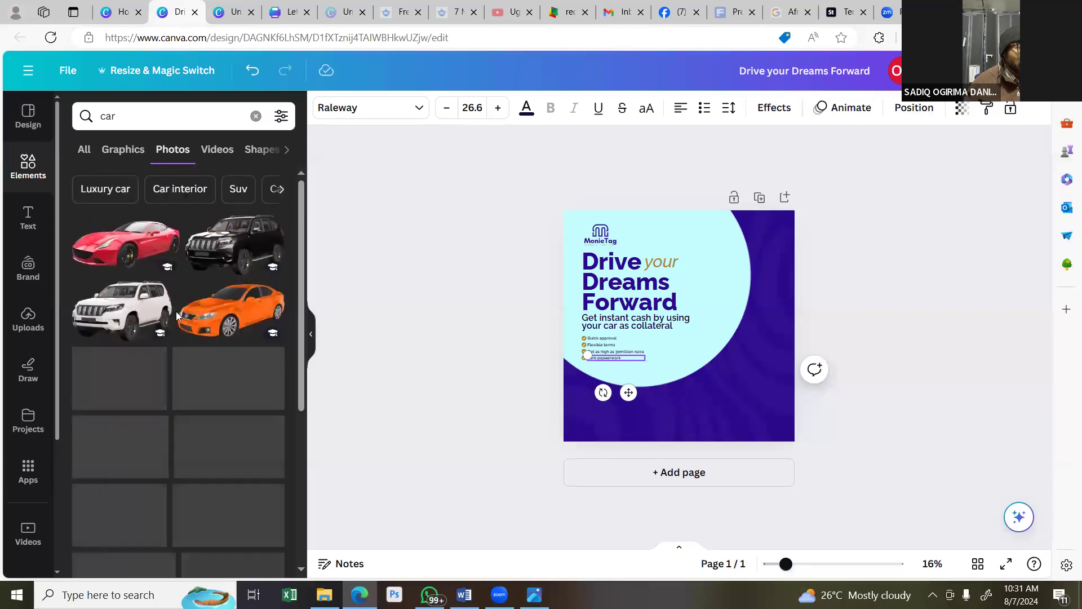
{"action": "left_click", "coordinate": [124, 315]}
{"action": "left_click_drag", "start_coordinate": [773, 380], "coordinate": [639, 369]}
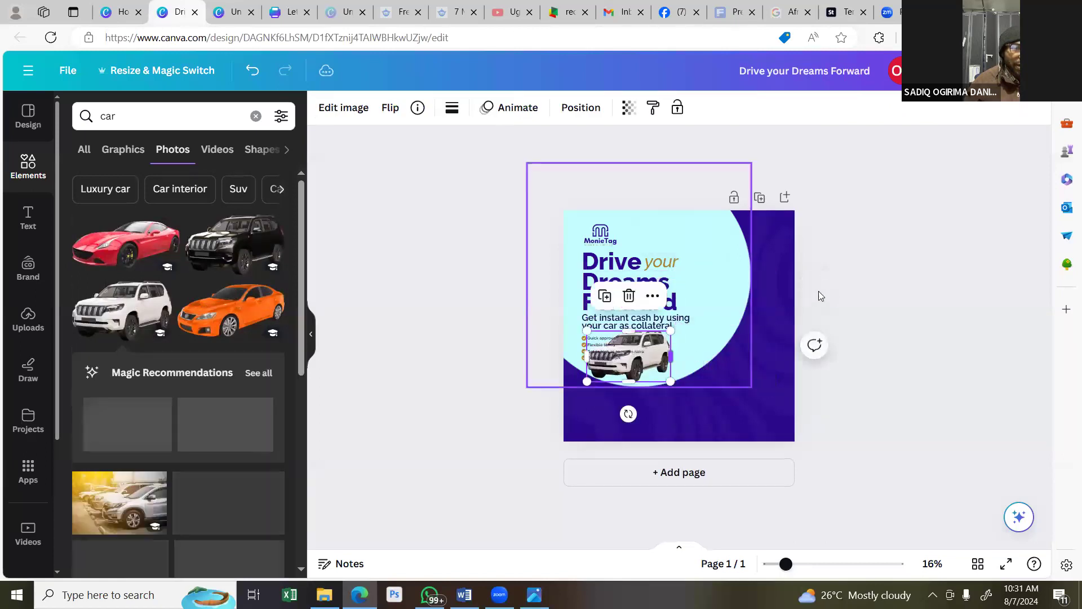
{"action": "left_click", "coordinate": [677, 353]}
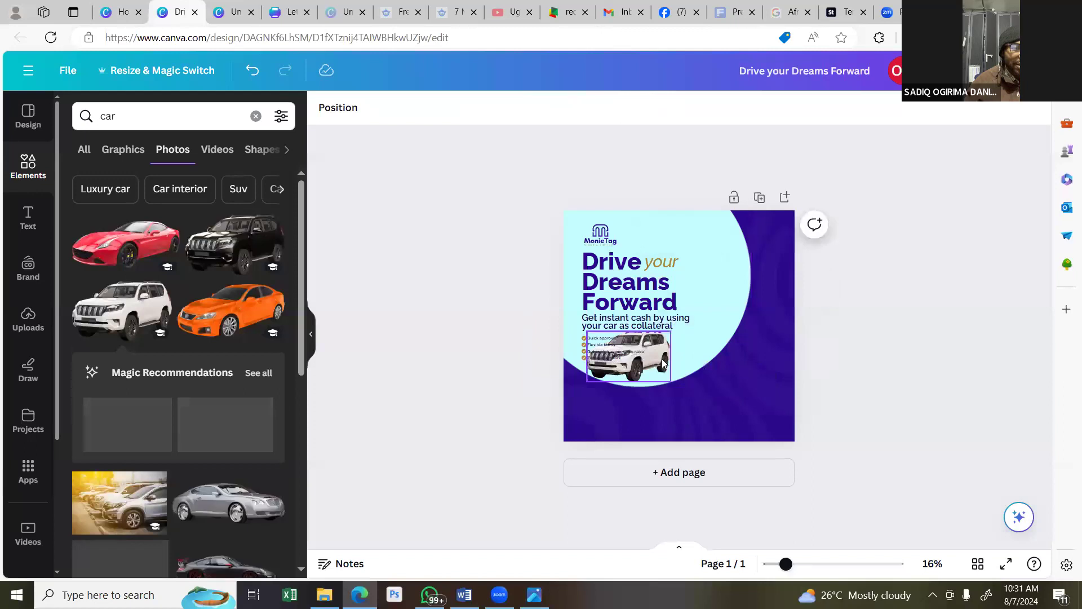
{"action": "left_click", "coordinate": [657, 363]}
{"action": "left_click_drag", "start_coordinate": [657, 364], "coordinate": [785, 250]}
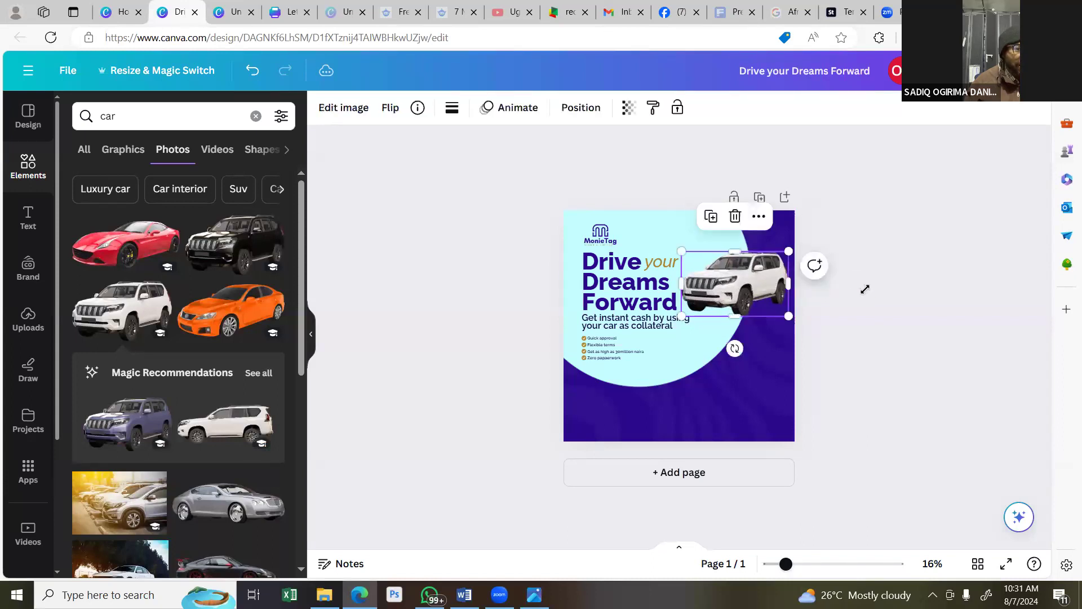
{"action": "left_click_drag", "start_coordinate": [744, 307], "coordinate": [186, 451]}
Add the dark photo of a Mercedes with lit headlights and place it enlarged in the flyer's upper right area.
{"action": "scroll", "coordinate": [186, 451], "scroll_direction": "down", "scroll_amount": 3}
{"action": "scroll", "coordinate": [186, 450], "scroll_direction": "down", "scroll_amount": 2}
{"action": "left_click", "coordinate": [215, 464]}
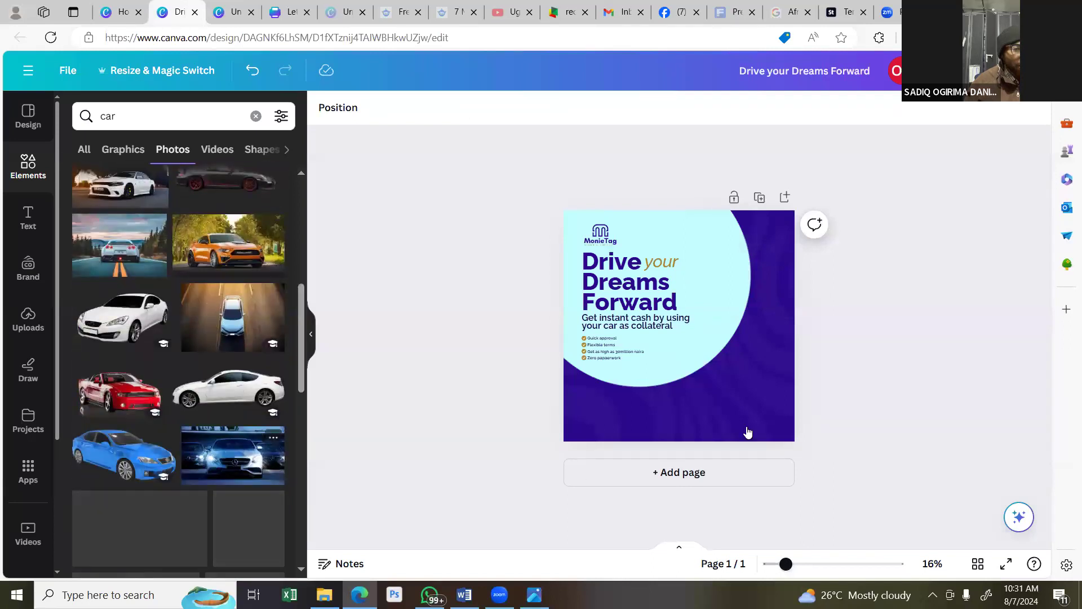
{"action": "left_click_drag", "start_coordinate": [751, 306], "coordinate": [807, 278]}
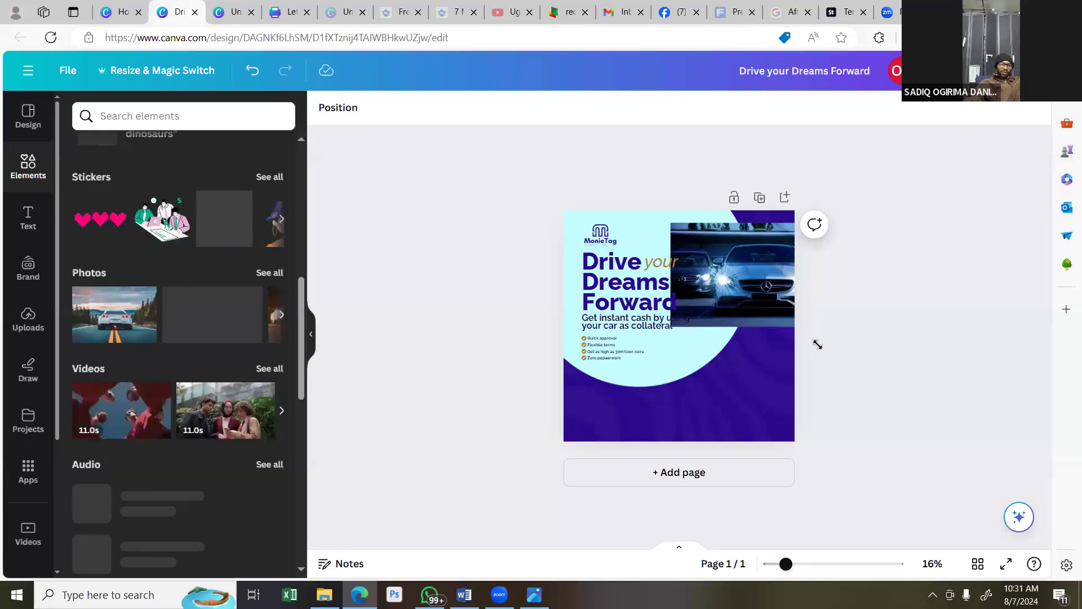
Put the Mercedes photo into a circle frame, enlarged and extending past the flyer's upper right corner.
{"action": "scroll", "coordinate": [179, 361], "scroll_direction": "down", "scroll_amount": 6}
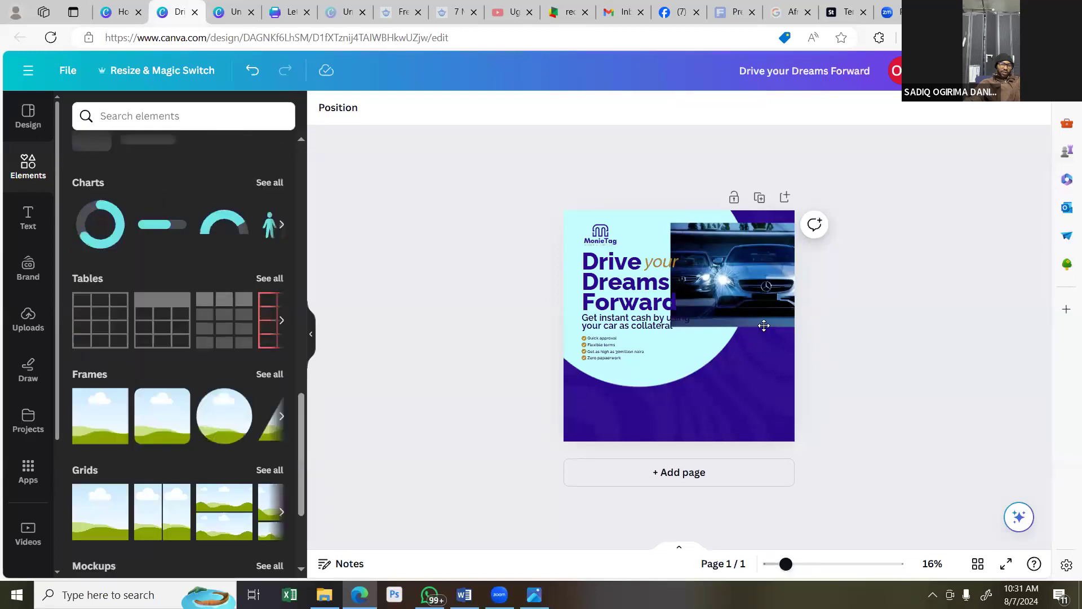
{"action": "left_click", "coordinate": [162, 416]}
{"action": "left_click", "coordinate": [804, 313]}
{"action": "left_click_drag", "start_coordinate": [749, 303], "coordinate": [749, 300]}
{"action": "left_click_drag", "start_coordinate": [725, 364], "coordinate": [844, 356]}
{"action": "left_click_drag", "start_coordinate": [781, 310], "coordinate": [771, 310]}
{"action": "left_click", "coordinate": [497, 232]}
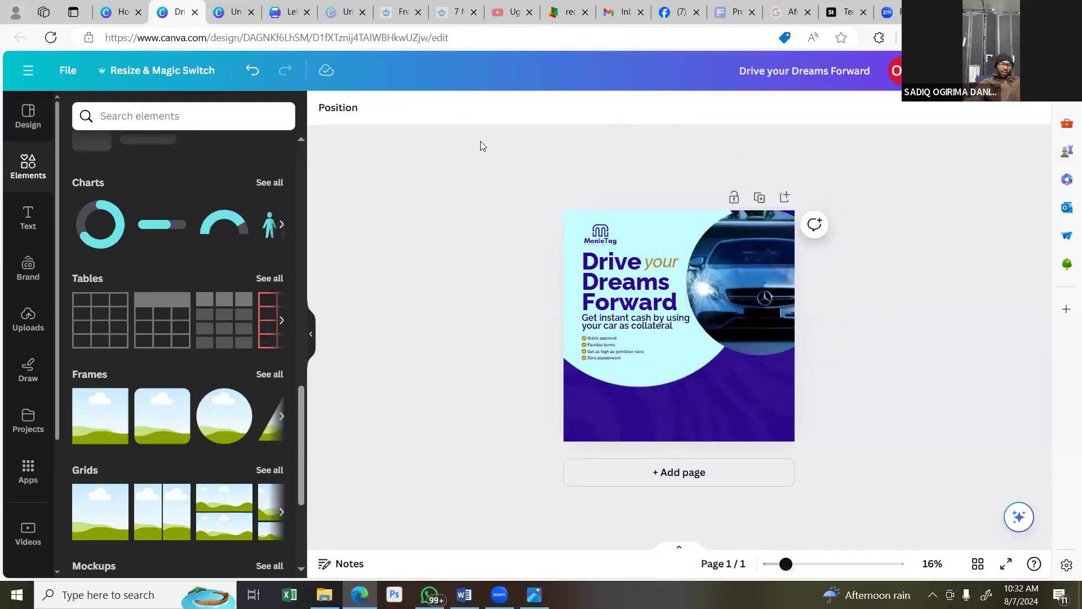
Give the circular Mercedes photo a solid white border with a weight of 10.
{"action": "left_click", "coordinate": [476, 109]}
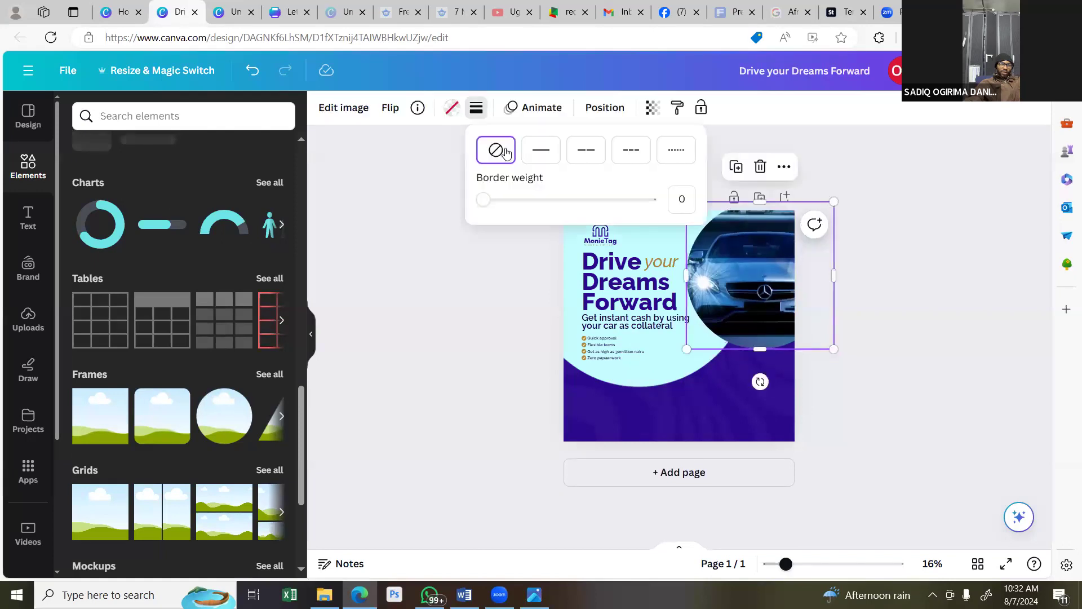
{"action": "left_click", "coordinate": [541, 150]}
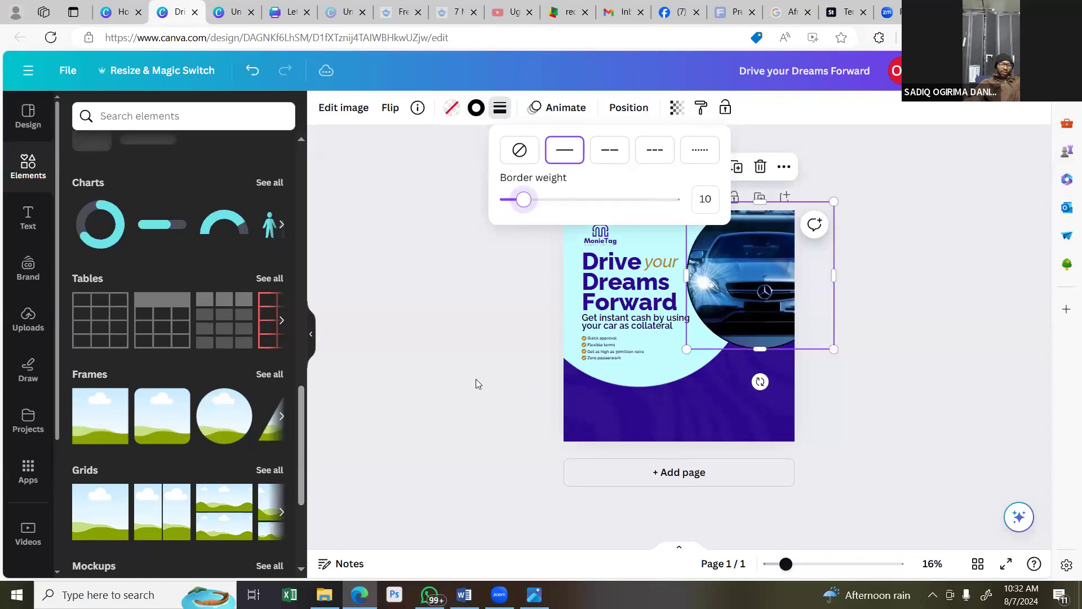
{"action": "left_click", "coordinate": [477, 108]}
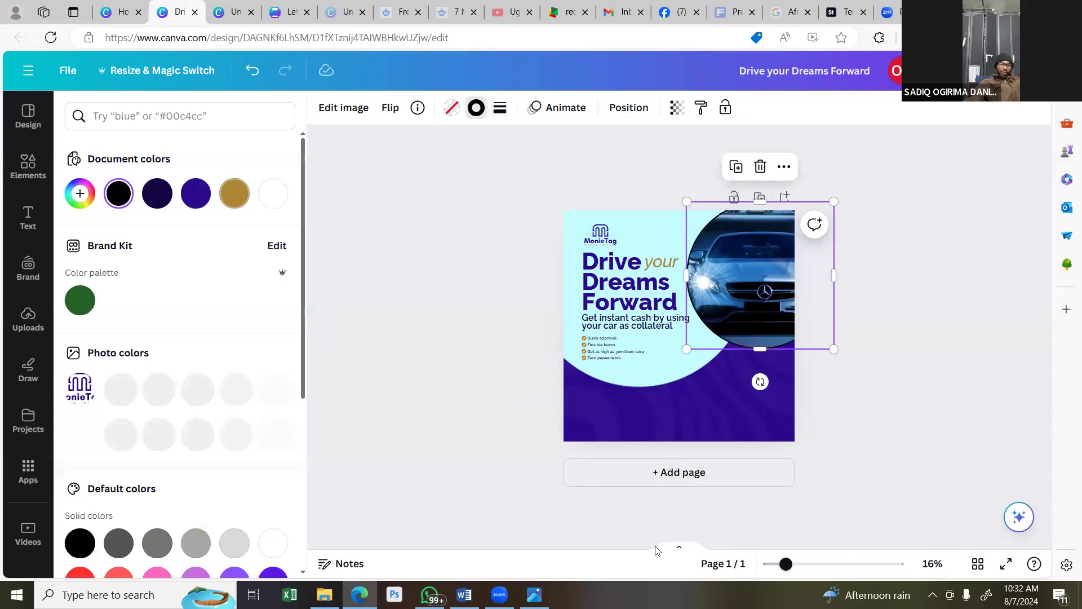
{"action": "left_click", "coordinate": [234, 193]}
{"action": "left_click", "coordinate": [273, 194]}
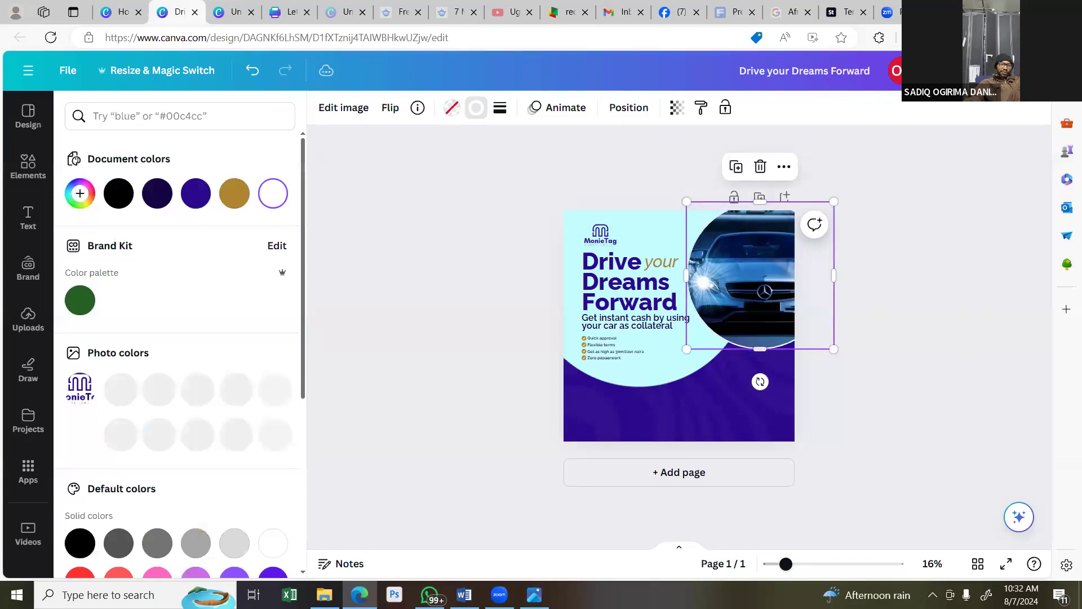
{"action": "key", "text": "Escape"}
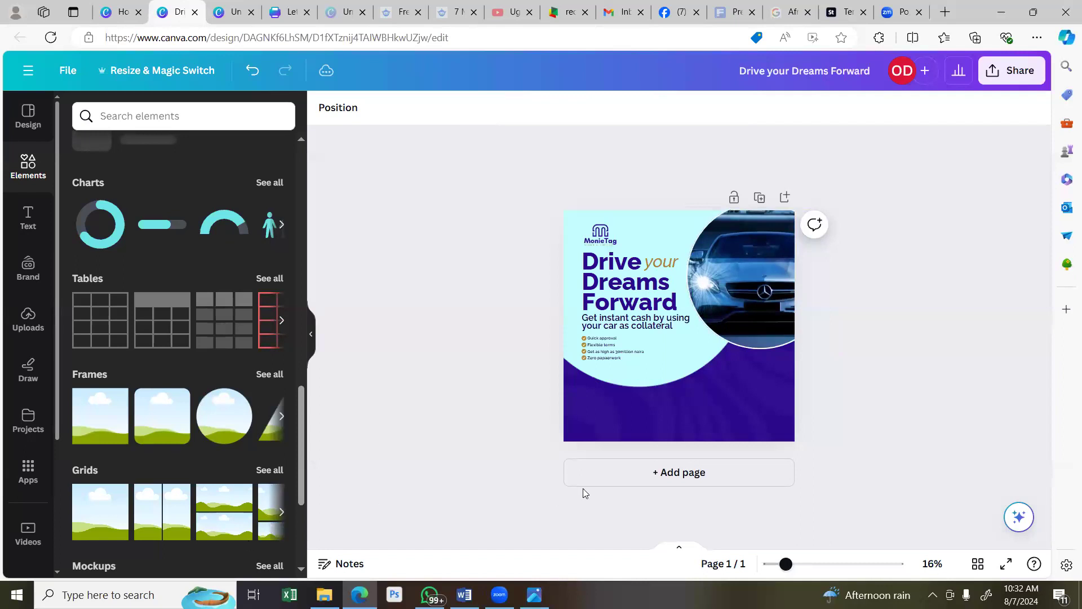
Check the car photo's shape in the reference flyer and delete the circular Mercedes photo from the design.
{"action": "key", "text": "alt+Tab"}
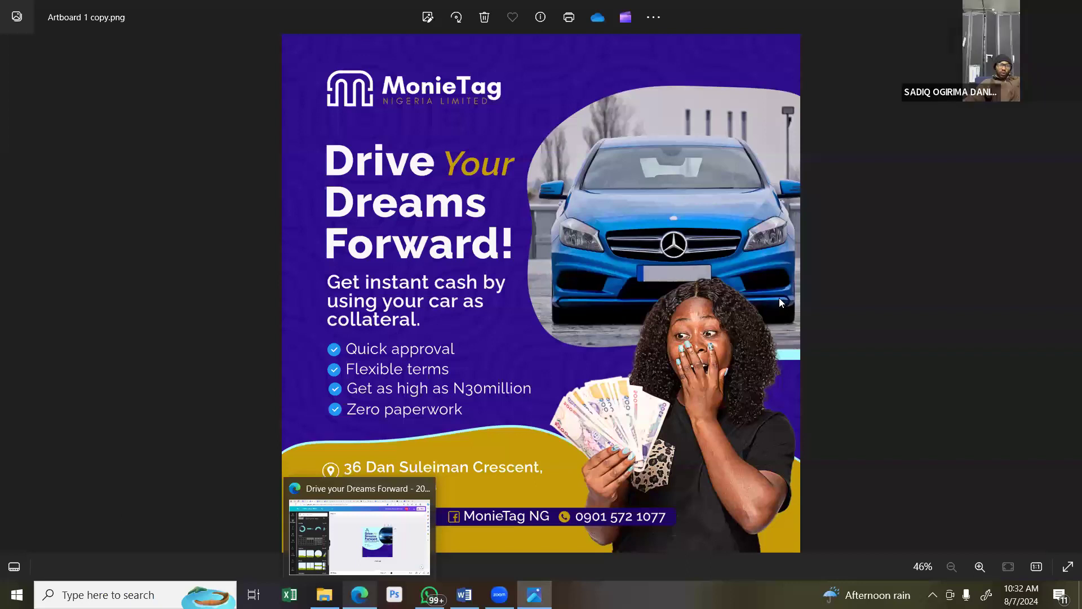
{"action": "key", "text": "alt+Tab"}
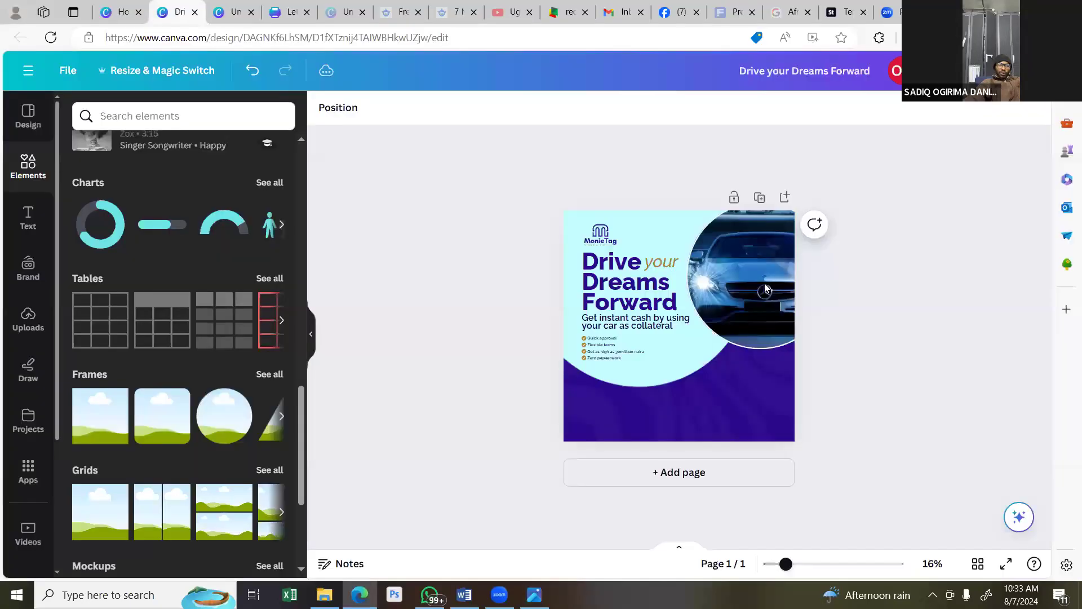
{"action": "left_click", "coordinate": [766, 290]}
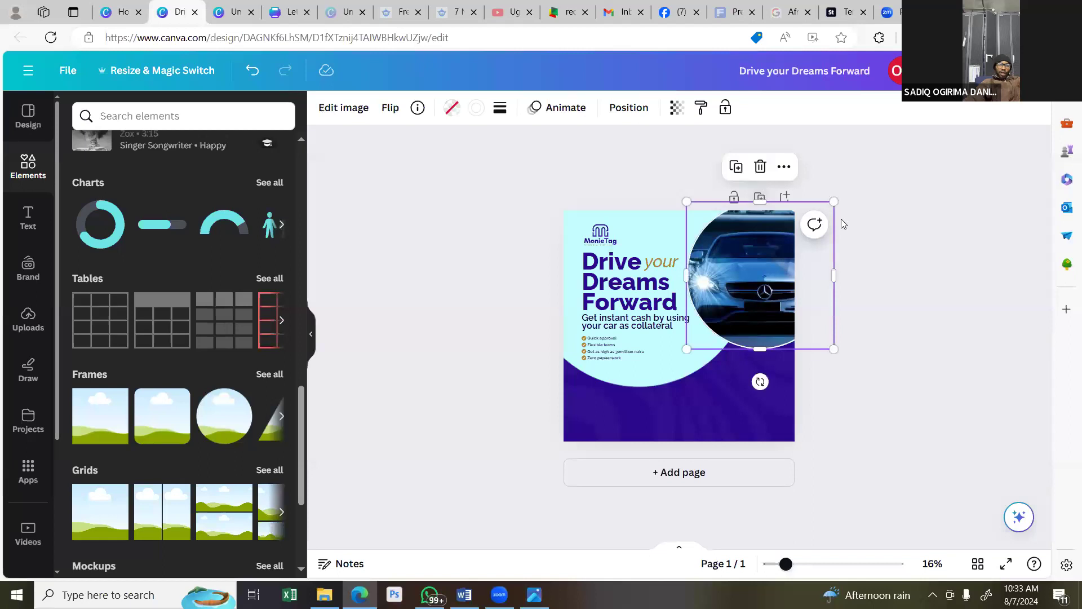
{"action": "key", "text": "Delete"}
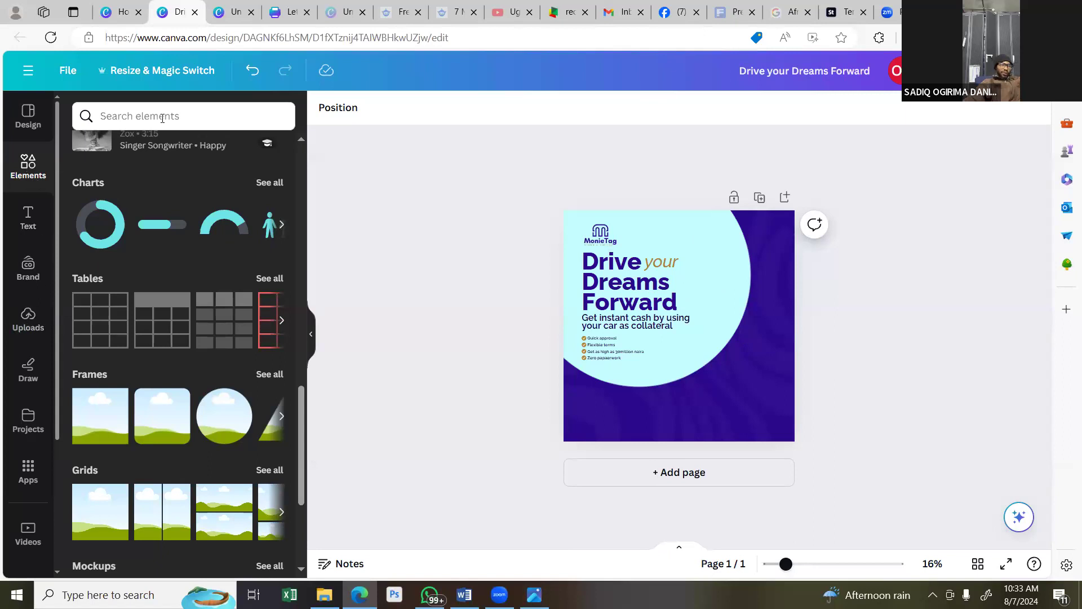
Search the elements library for "car" and show only the photo results.
{"action": "left_click", "coordinate": [179, 113]}
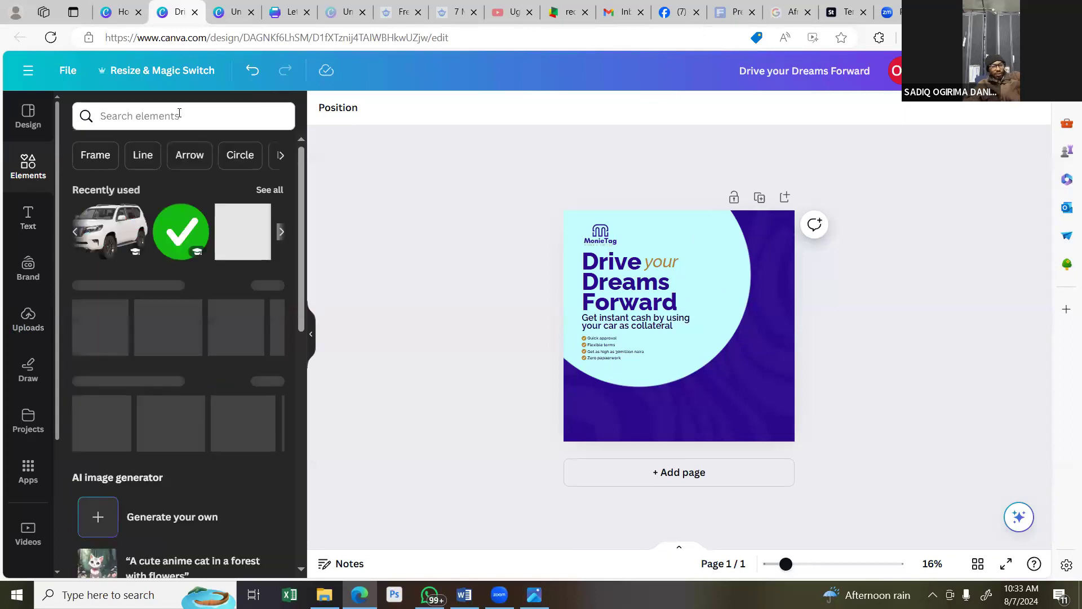
{"action": "left_click", "coordinate": [179, 113]}
{"action": "type", "text": "cr"}
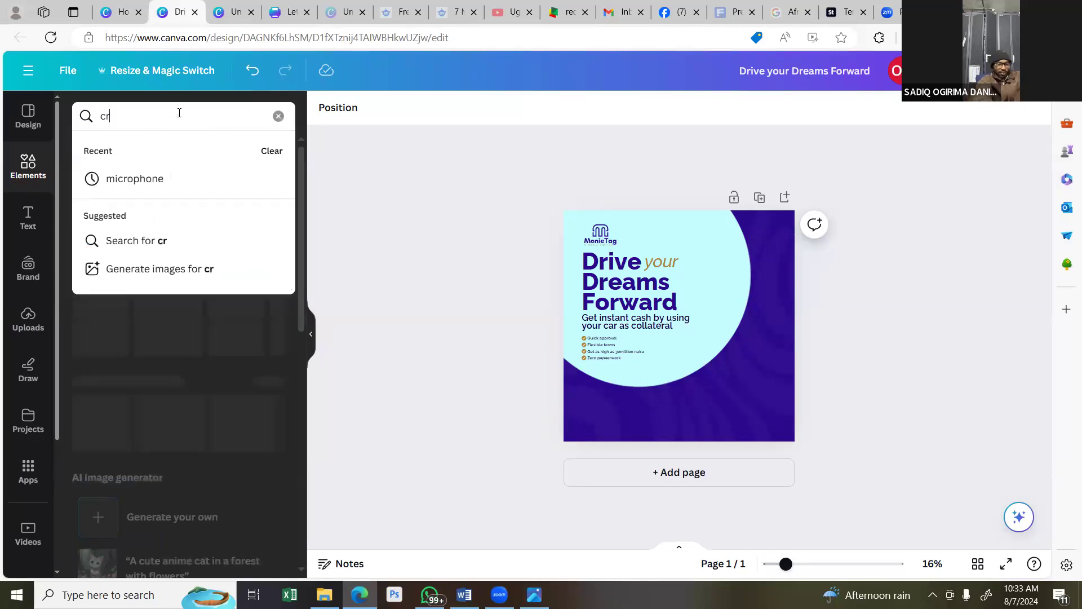
{"action": "key", "text": "BackSpace"}
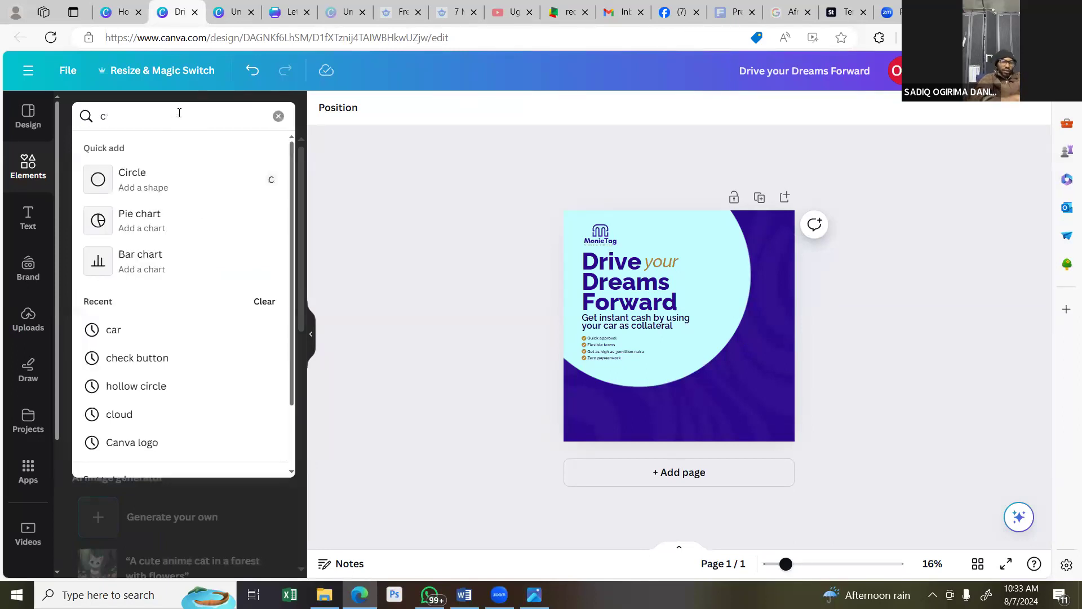
{"action": "type", "text": "R"}
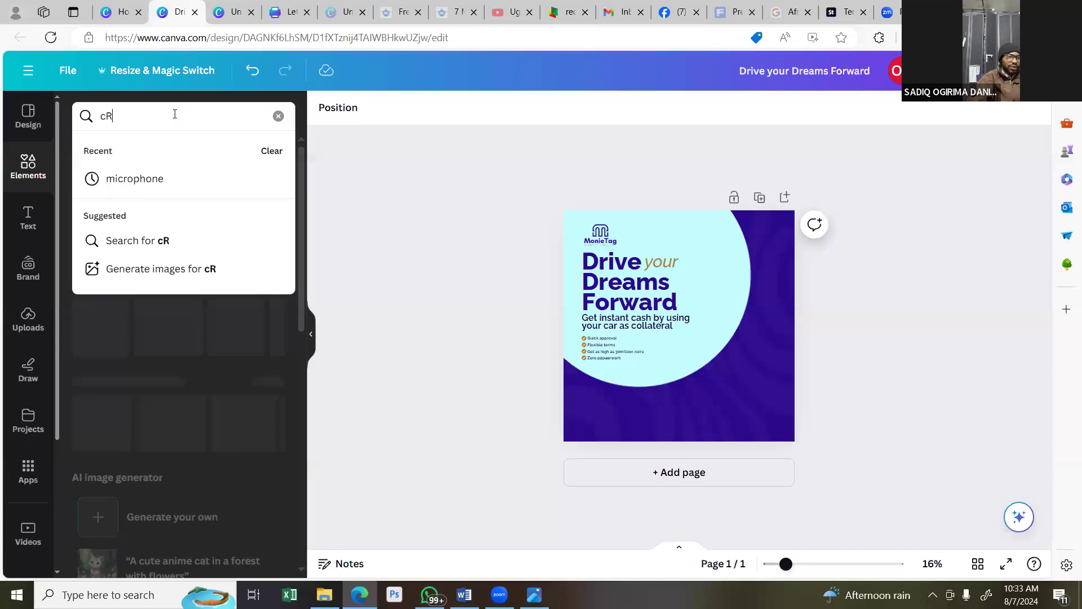
{"action": "key", "text": "Return"}
{"action": "left_click", "coordinate": [165, 125]}
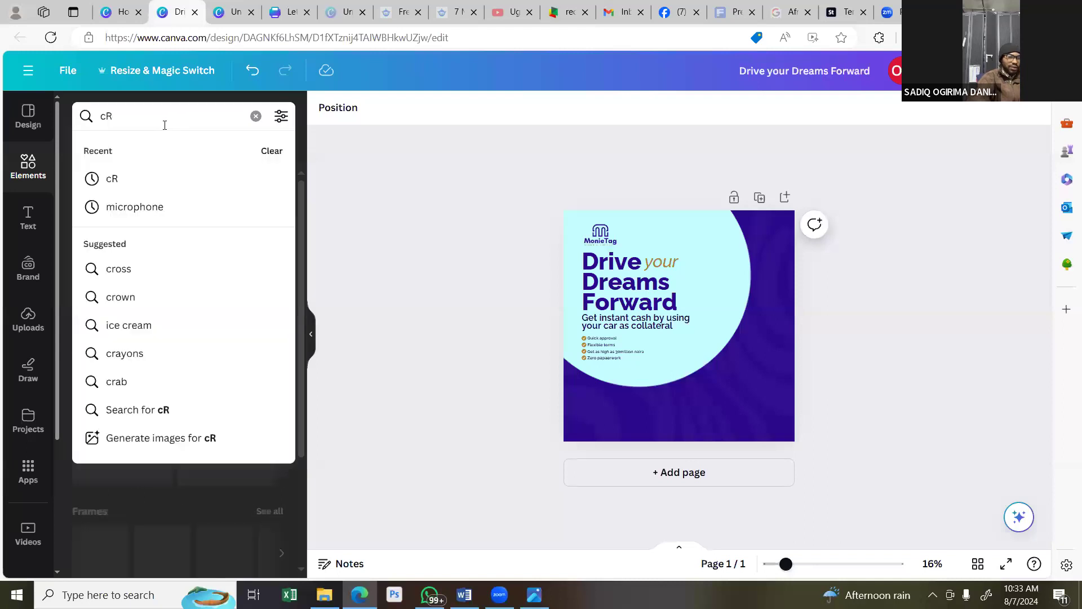
{"action": "key", "text": "BackSpace"}
{"action": "type", "text": "a"}
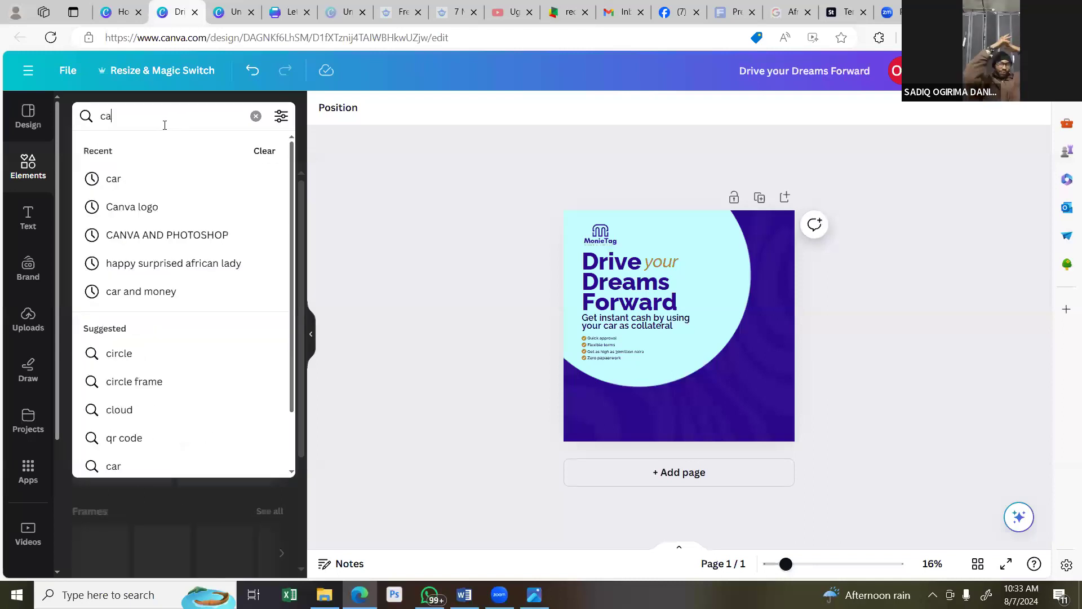
{"action": "type", "text": "r"}
{"action": "key", "text": "Return"}
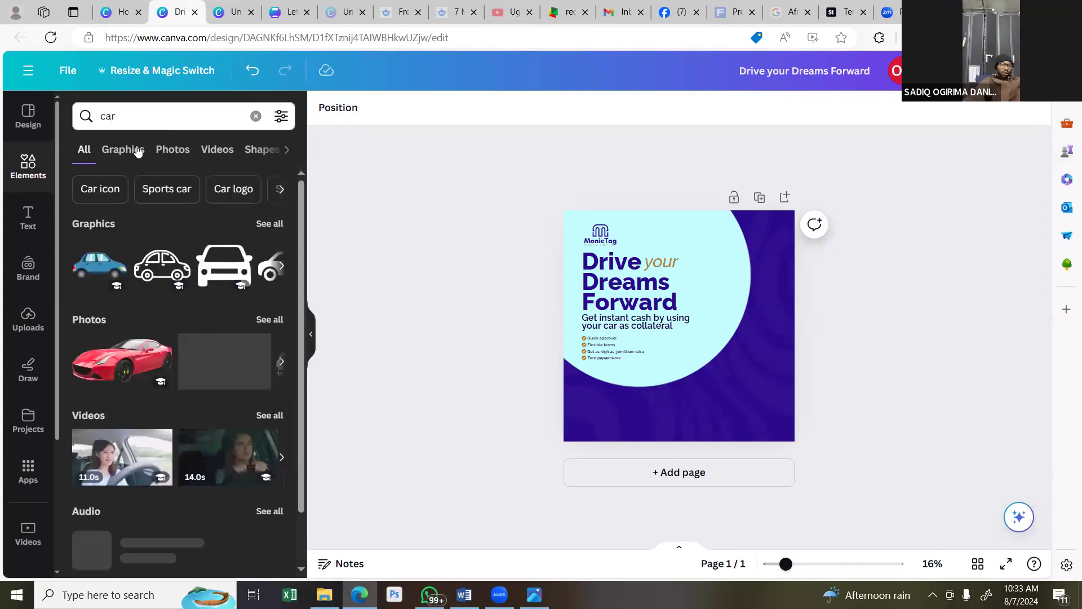
{"action": "left_click", "coordinate": [114, 156]}
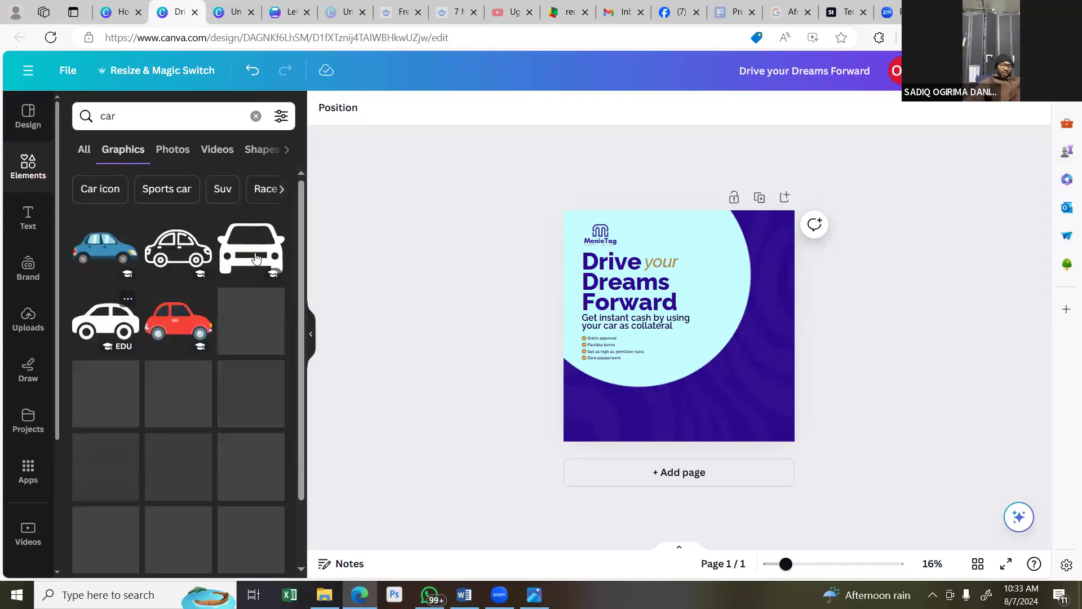
{"action": "left_click", "coordinate": [170, 151]}
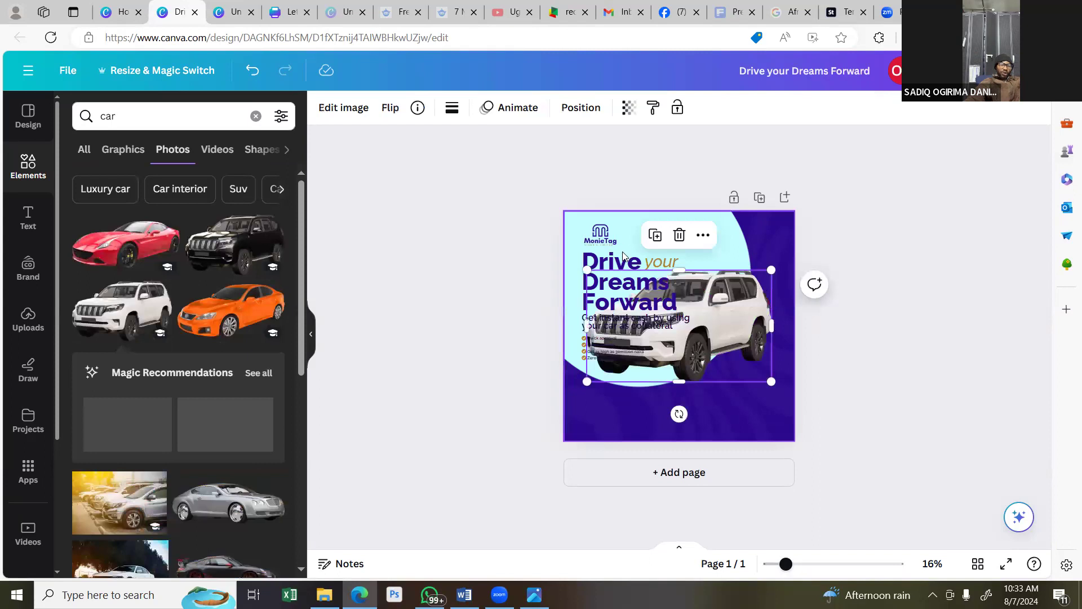
Try the white SUV cutout photo reduced in size beside the headline, and remove it.
{"action": "key", "text": "ctrl+z"}
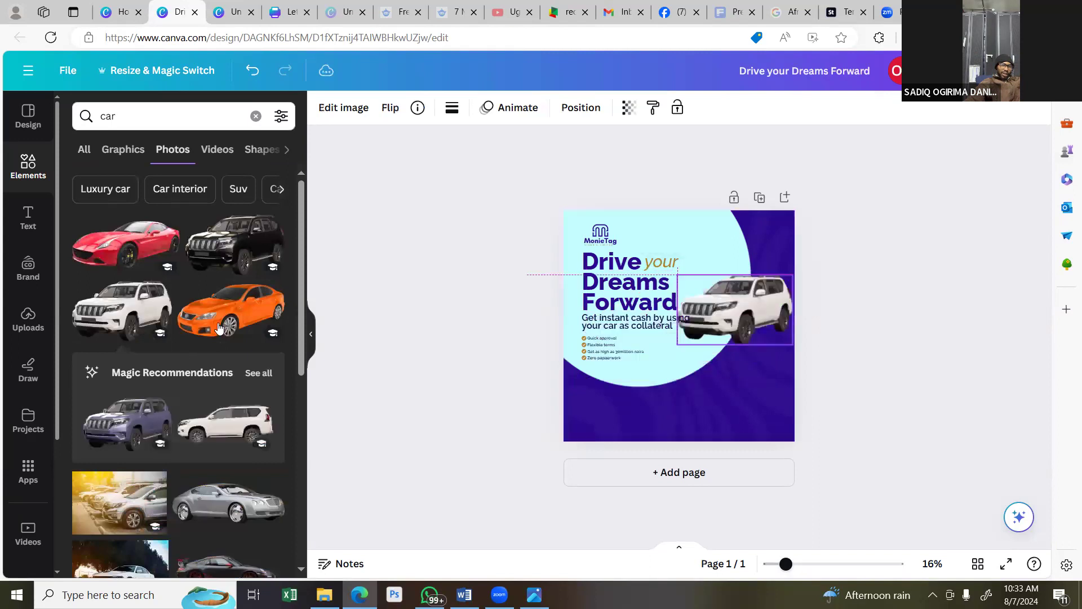
{"action": "key", "text": "ctrl+z"}
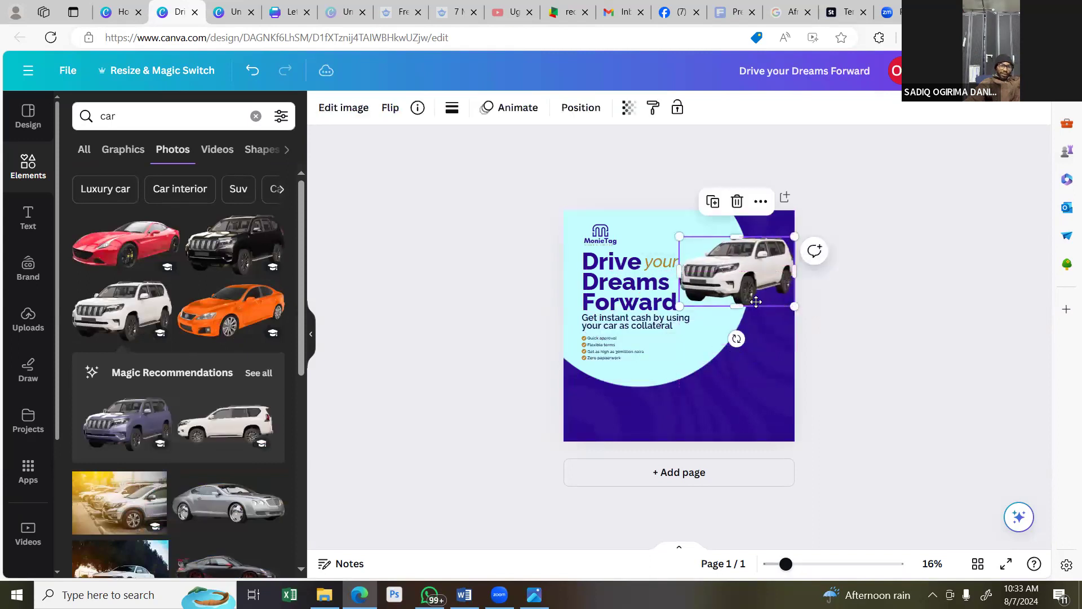
{"action": "key", "text": "ctrl+z"}
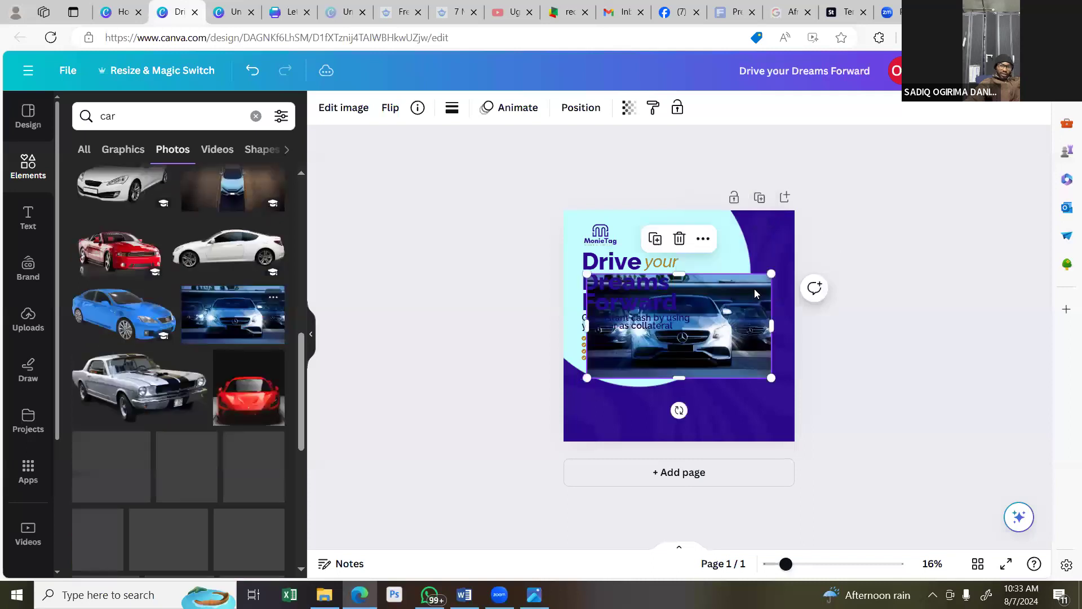
Place the dark photo of the Mercedes with lit headlights over the flyer's upper right area.
{"action": "key", "text": "ctrl+z"}
{"action": "key", "text": "ctrl+z"}
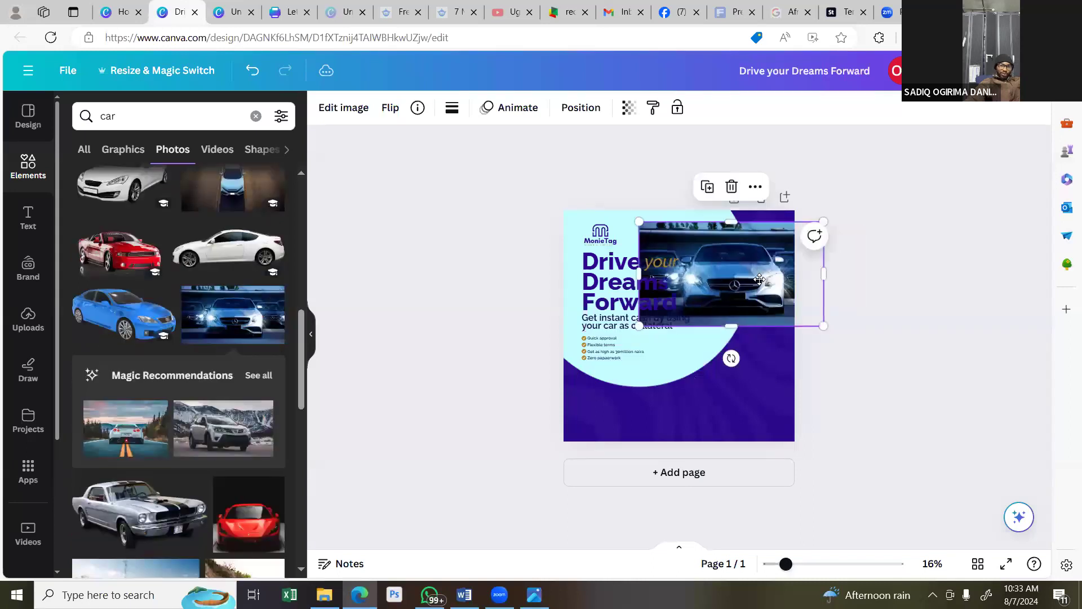
{"action": "key", "text": "ctrl+z"}
{"action": "key", "text": "ctrl+z"}
{"action": "key", "text": "ctrl+z"}
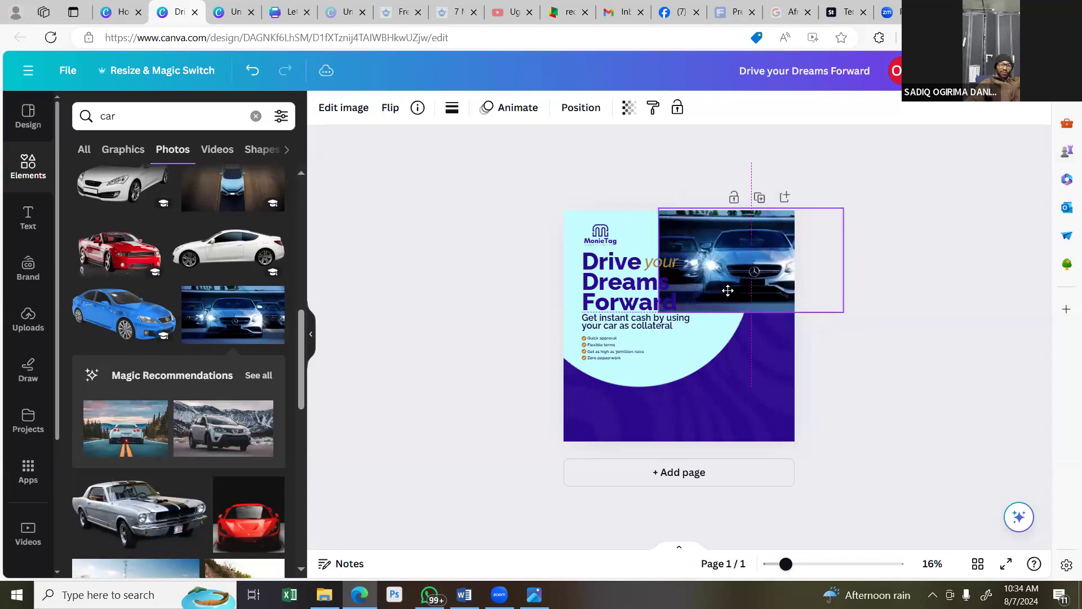
{"action": "key", "text": "ctrl+z"}
{"action": "key", "text": "ctrl+z"}
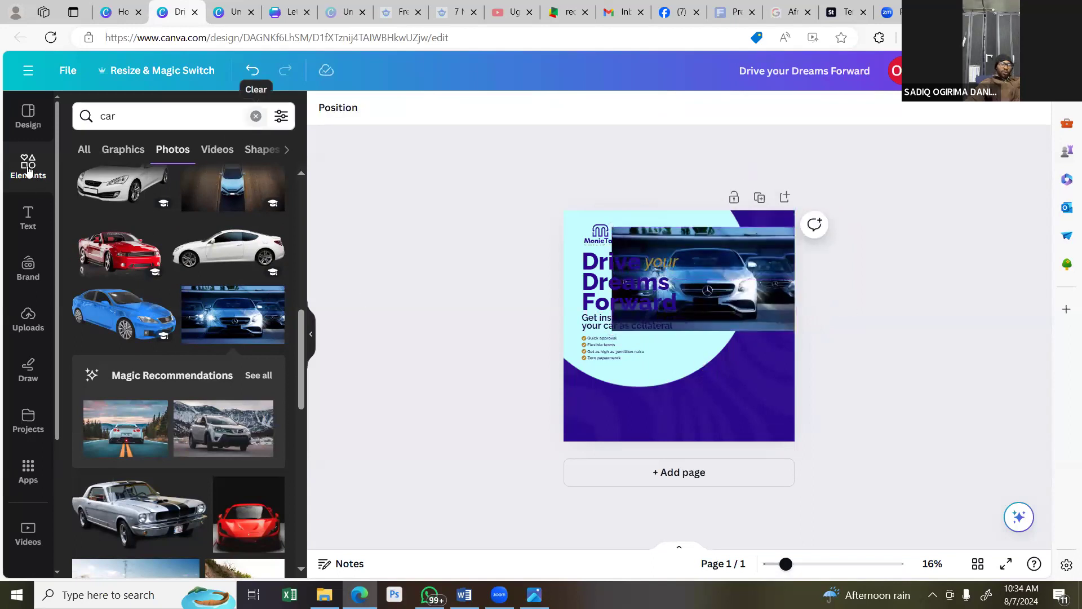
Clear the elements search, add a circle frame to the flyer and fill it with the Mercedes photo.
{"action": "left_click", "coordinate": [256, 115]}
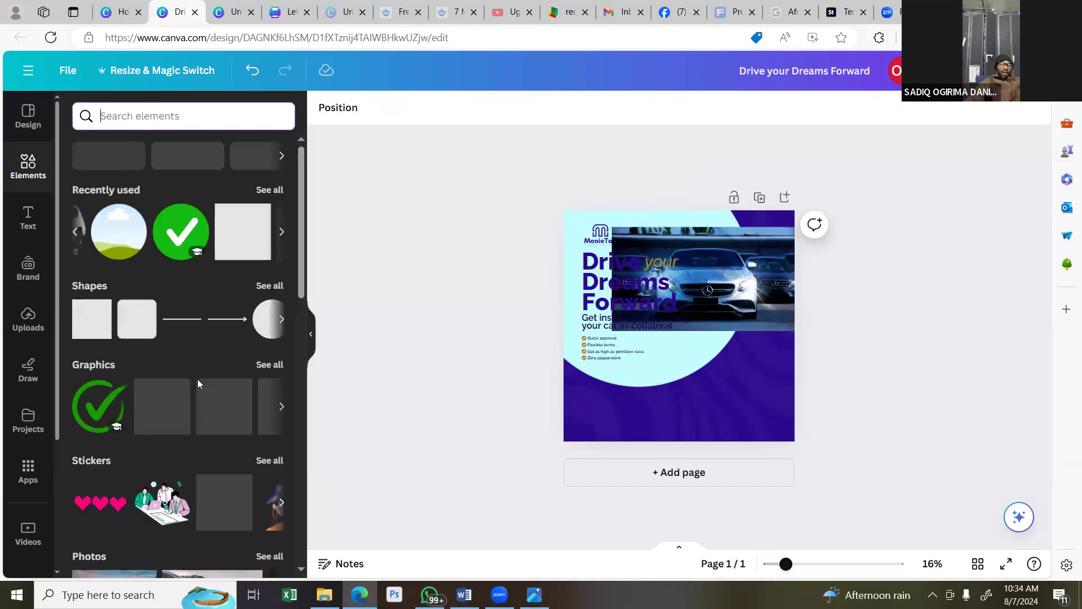
{"action": "scroll", "coordinate": [195, 390], "scroll_direction": "down", "scroll_amount": 2}
{"action": "scroll", "coordinate": [195, 390], "scroll_direction": "down", "scroll_amount": 5}
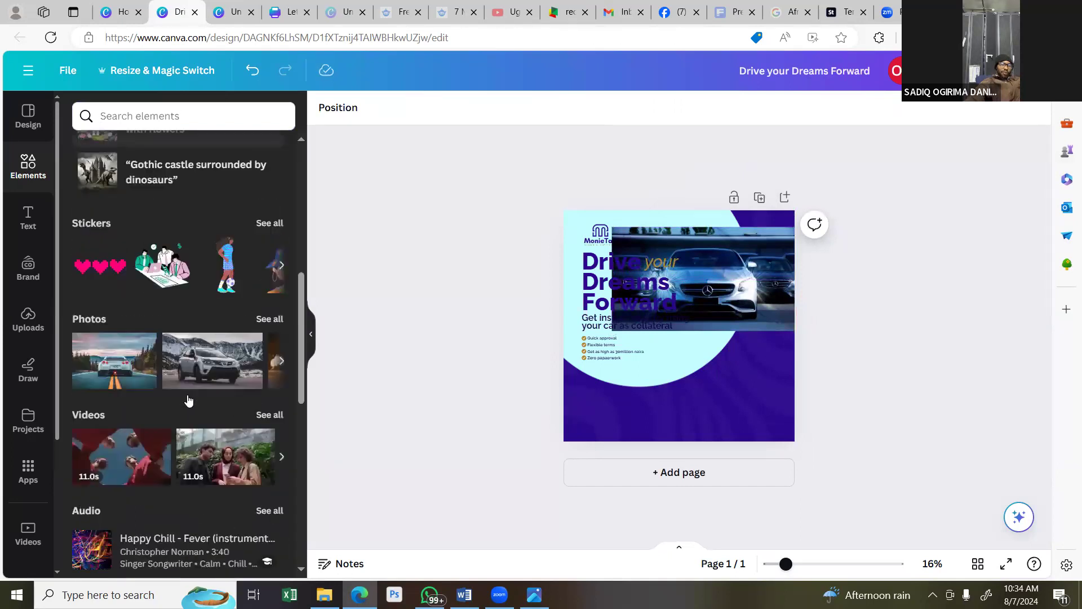
{"action": "scroll", "coordinate": [195, 411], "scroll_direction": "down", "scroll_amount": 4}
{"action": "scroll", "coordinate": [219, 412], "scroll_direction": "down", "scroll_amount": 3}
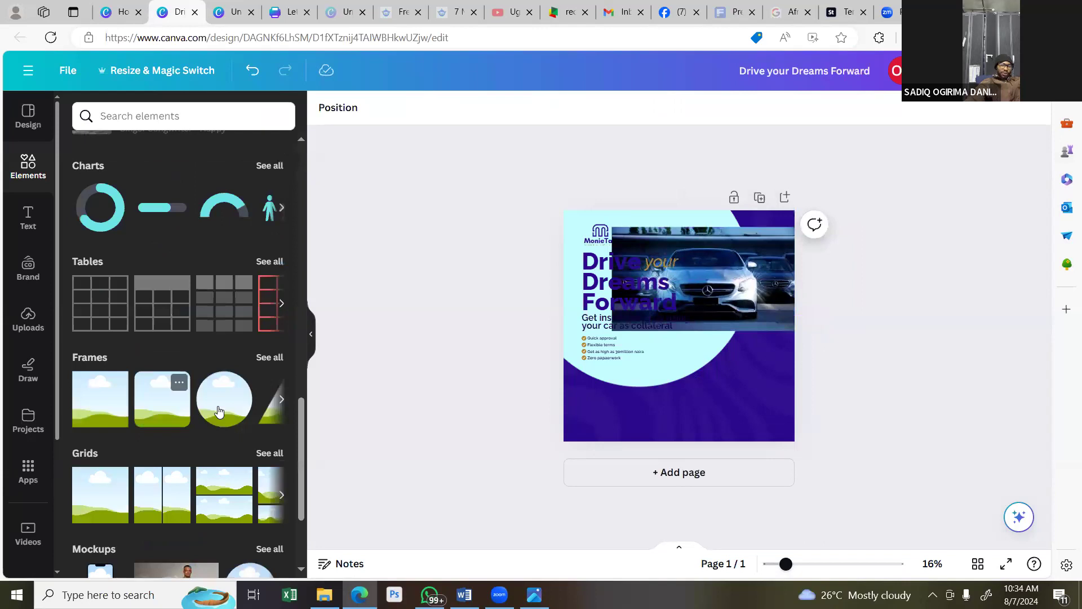
{"action": "left_click", "coordinate": [815, 348]}
{"action": "left_click_drag", "start_coordinate": [733, 330], "coordinate": [708, 338]}
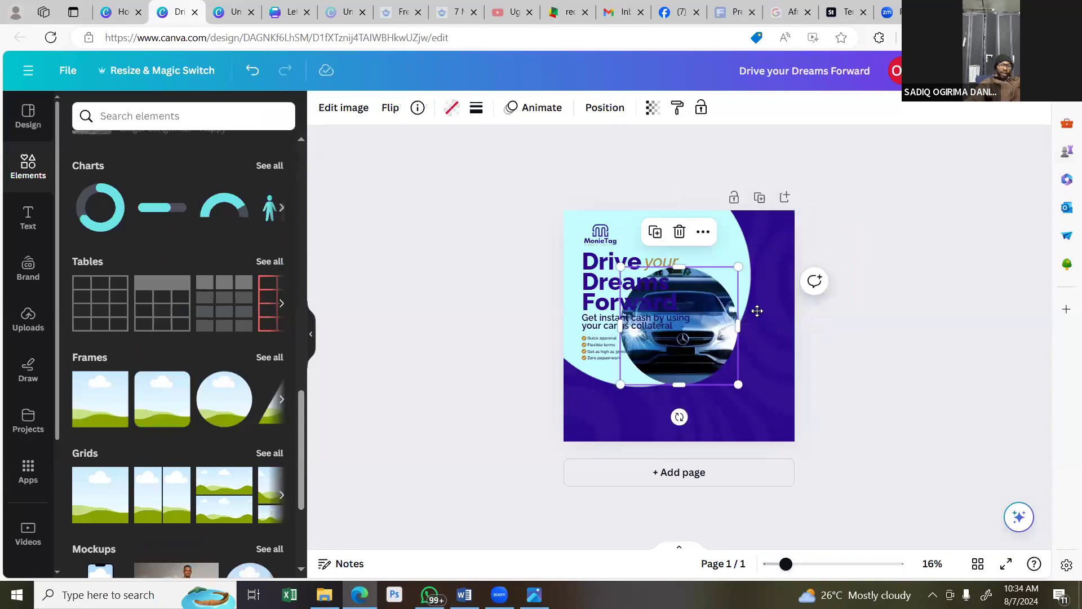
Enlarge the circular Mercedes photo and position it in the flyer's upper right corner, partly off the page.
{"action": "left_click_drag", "start_coordinate": [681, 350], "coordinate": [731, 337]}
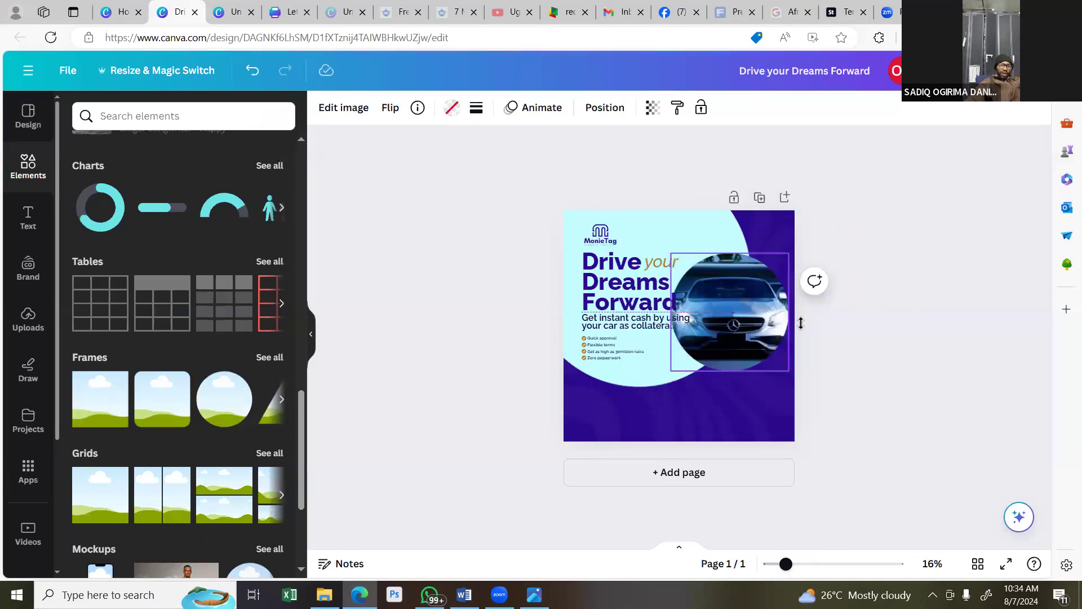
{"action": "left_click_drag", "start_coordinate": [805, 324], "coordinate": [755, 323]}
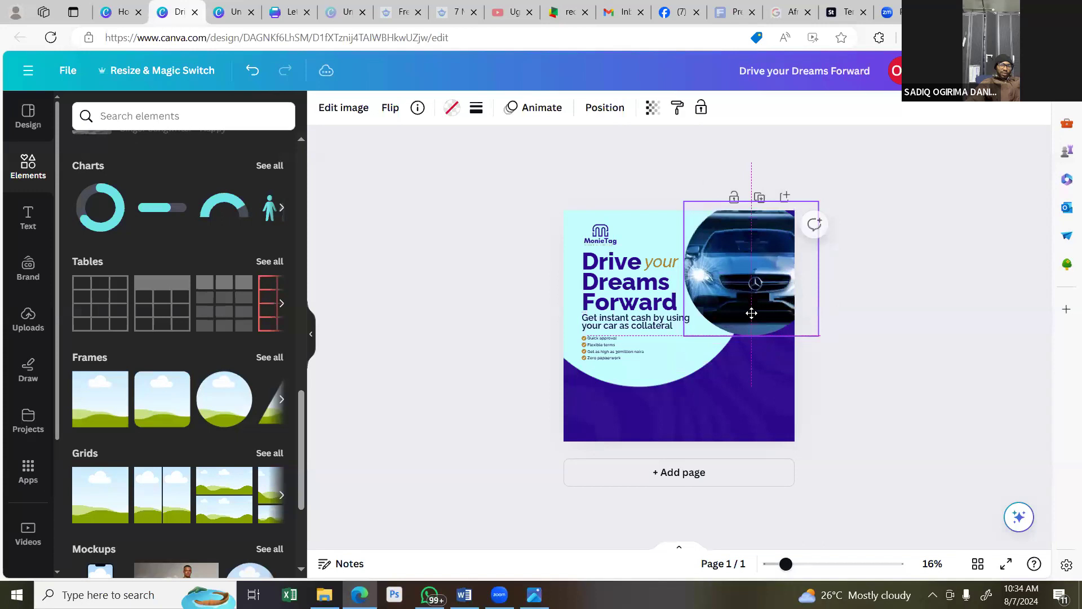
{"action": "key", "text": "Up"}
{"action": "key", "text": "Up"}
{"action": "key", "text": "Down"}
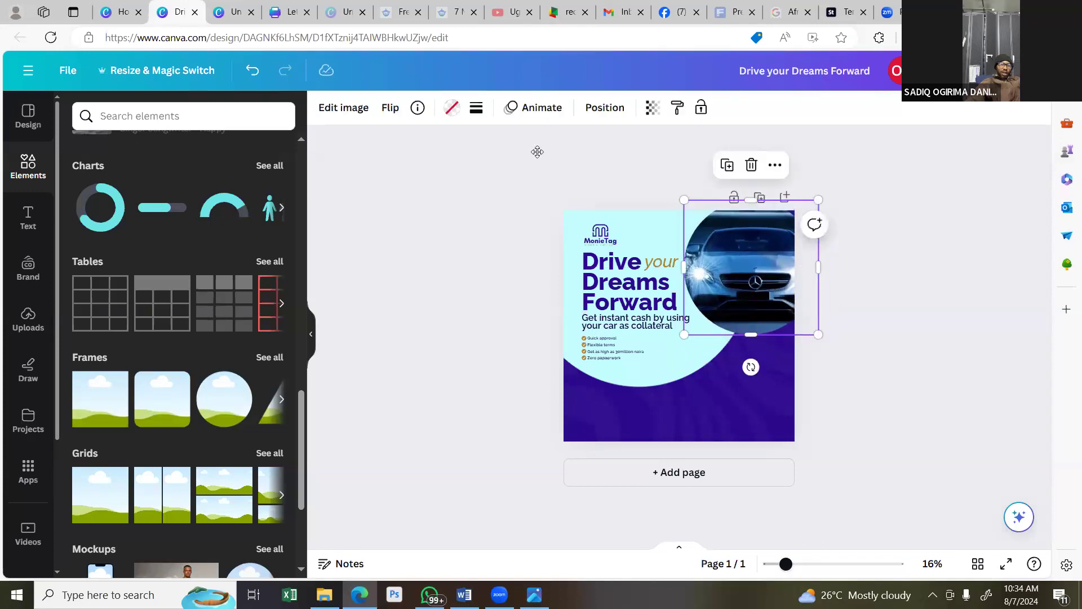
Give the circular Mercedes photo a solid white border with a weight of 8.
{"action": "left_click", "coordinate": [475, 109]}
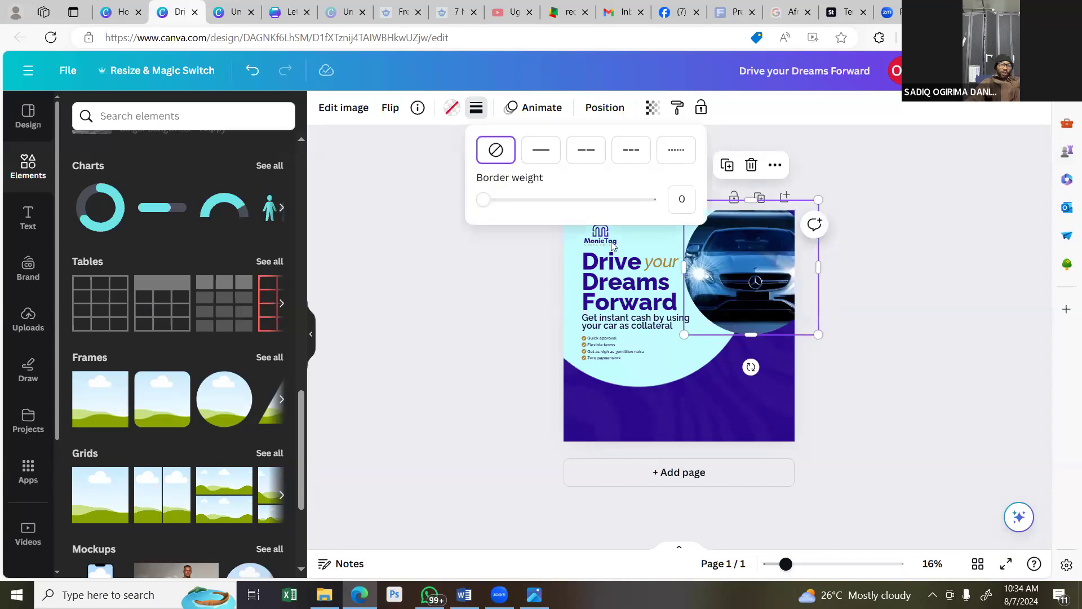
{"action": "left_click", "coordinate": [496, 204]}
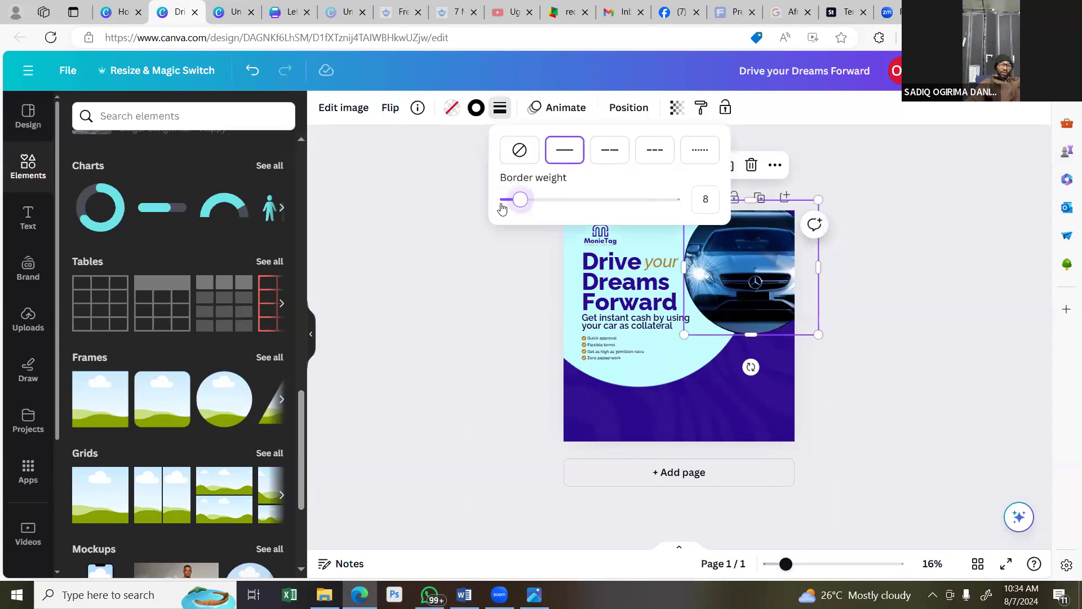
{"action": "left_click", "coordinate": [476, 108]}
{"action": "left_click", "coordinate": [273, 194]}
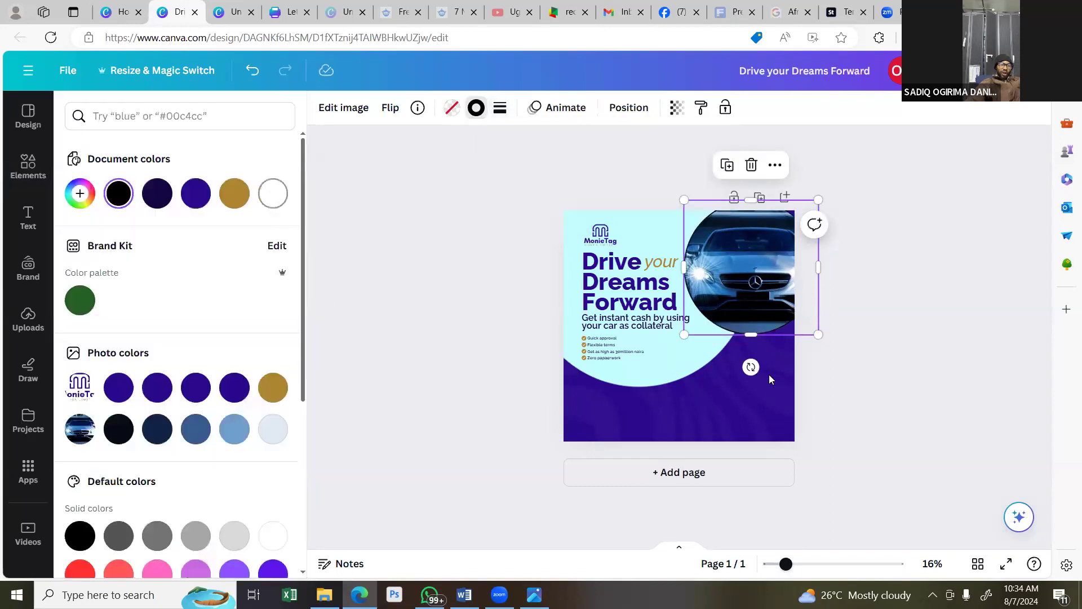
{"action": "left_click", "coordinate": [856, 328]}
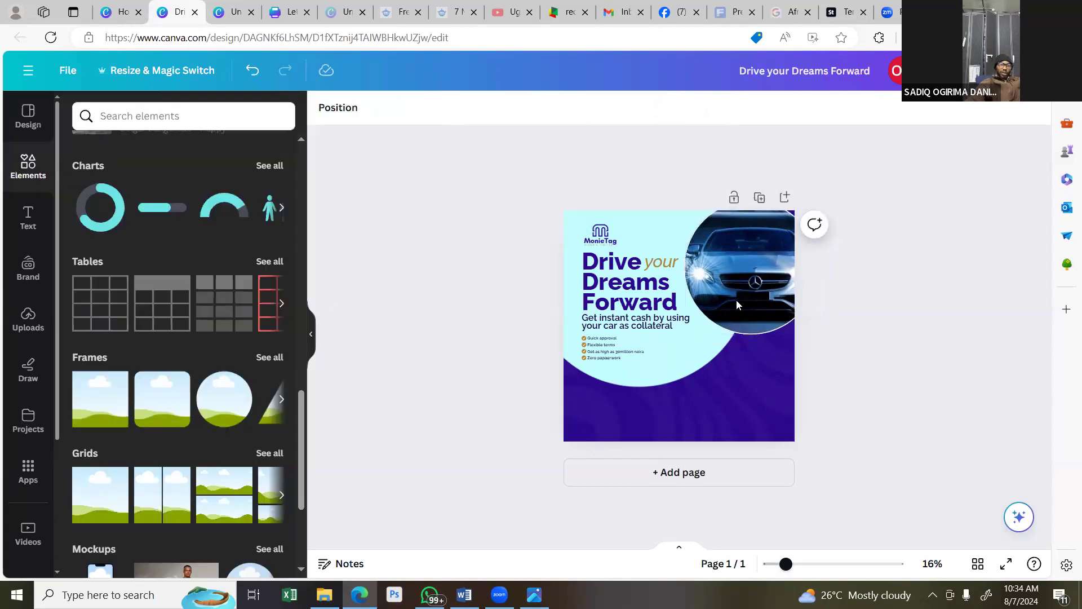
Enlarge the circular Mercedes photo slightly, keeping it partly off the flyer's upper right corner.
{"action": "left_click", "coordinate": [819, 203]}
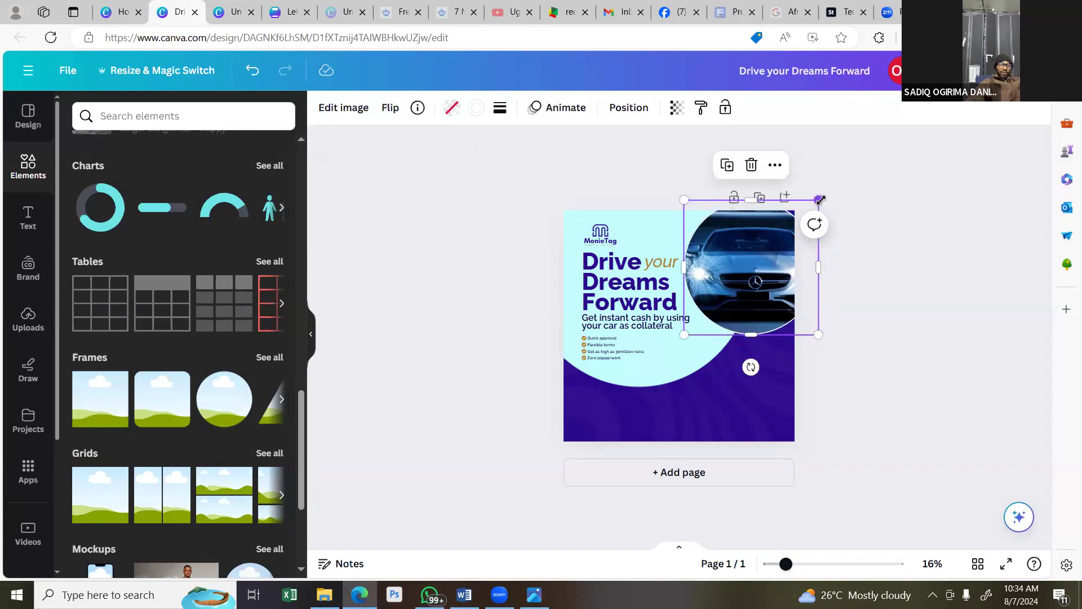
{"action": "left_click_drag", "start_coordinate": [820, 199], "coordinate": [823, 196]}
{"action": "left_click", "coordinate": [886, 351]}
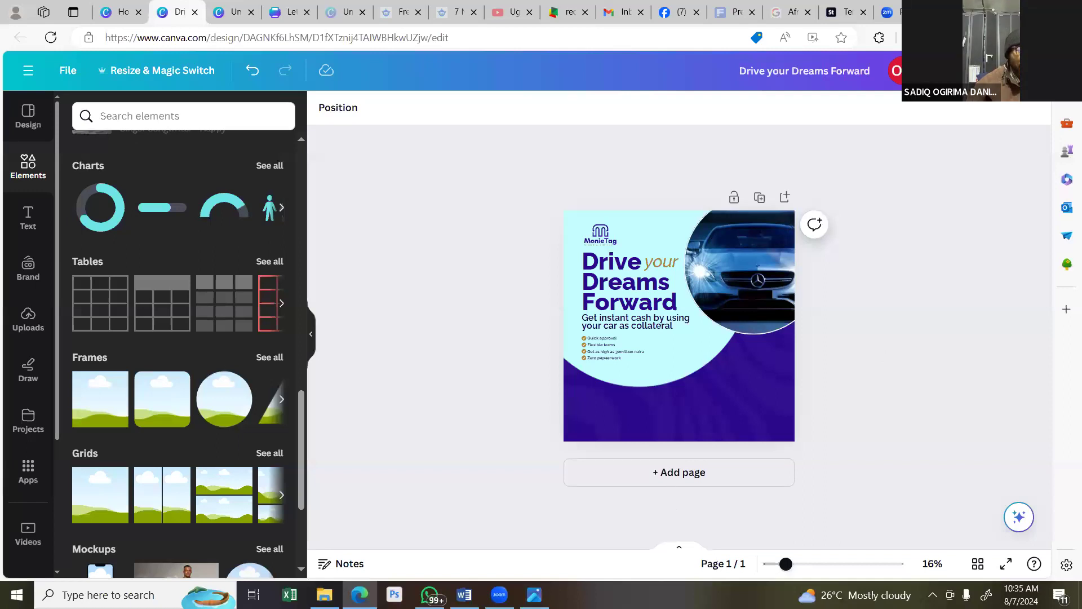
Check the reference flyer and search the element photos for "African lady holding money".
{"action": "key", "text": "alt+Tab"}
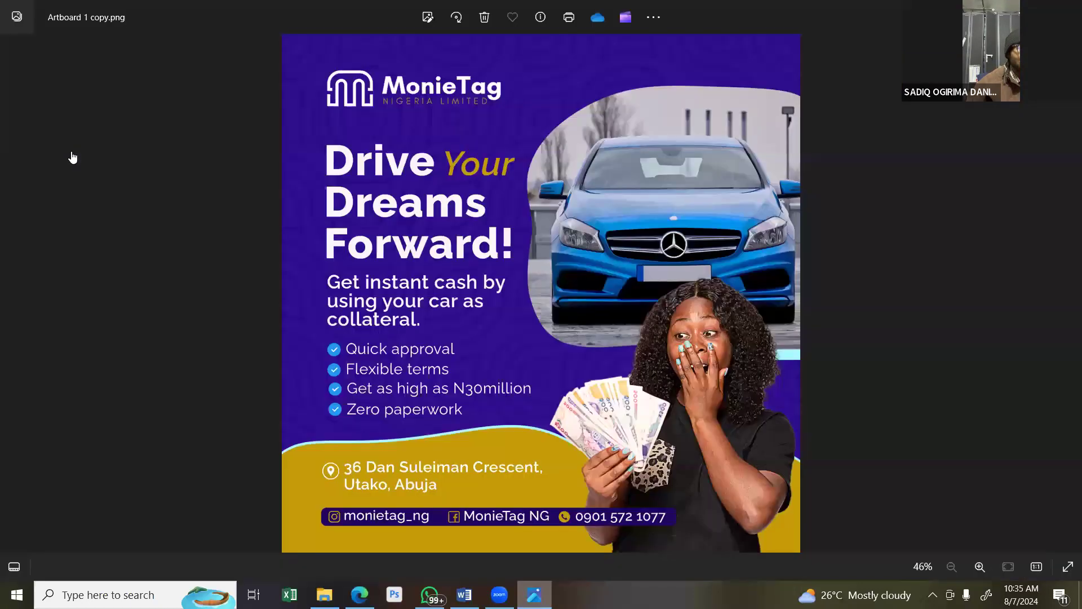
{"action": "key", "text": "alt+Tab"}
{"action": "left_click", "coordinate": [144, 119]}
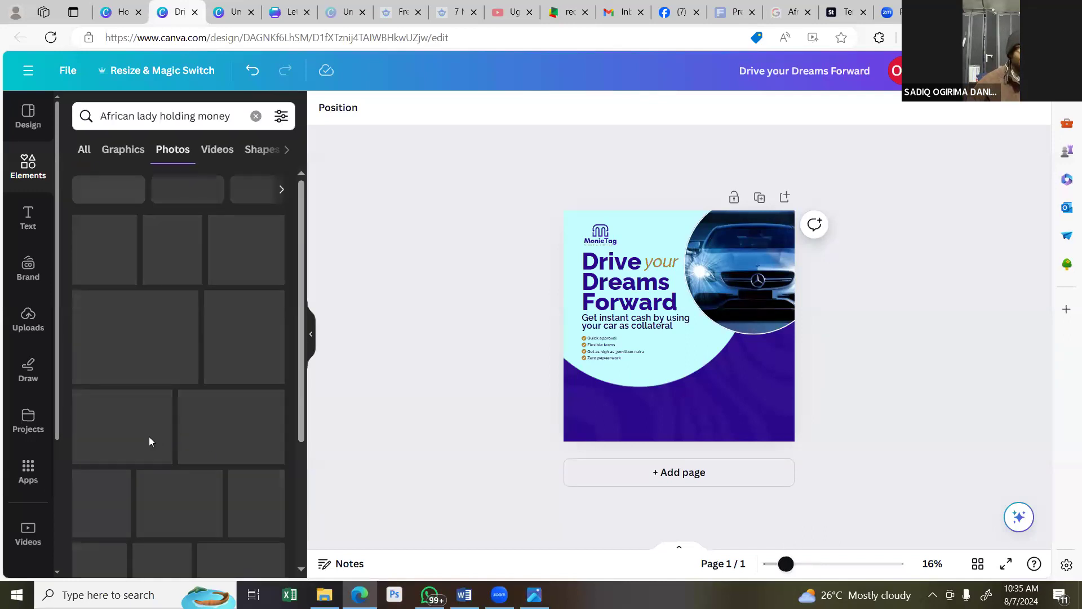
{"action": "key", "text": "ctrl+plus"}
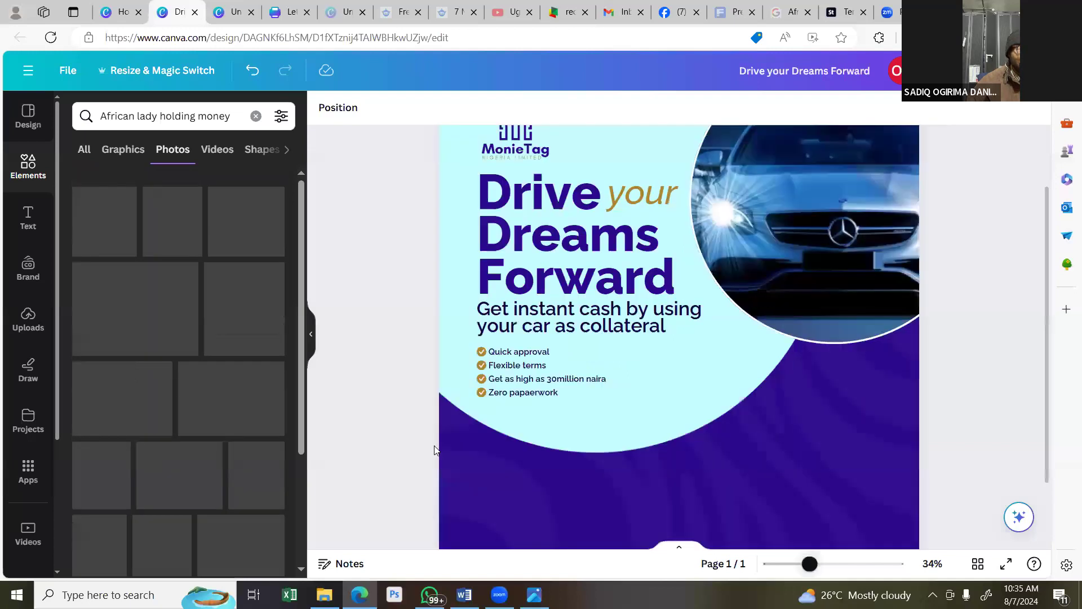
{"action": "key", "text": "ctrl+minus"}
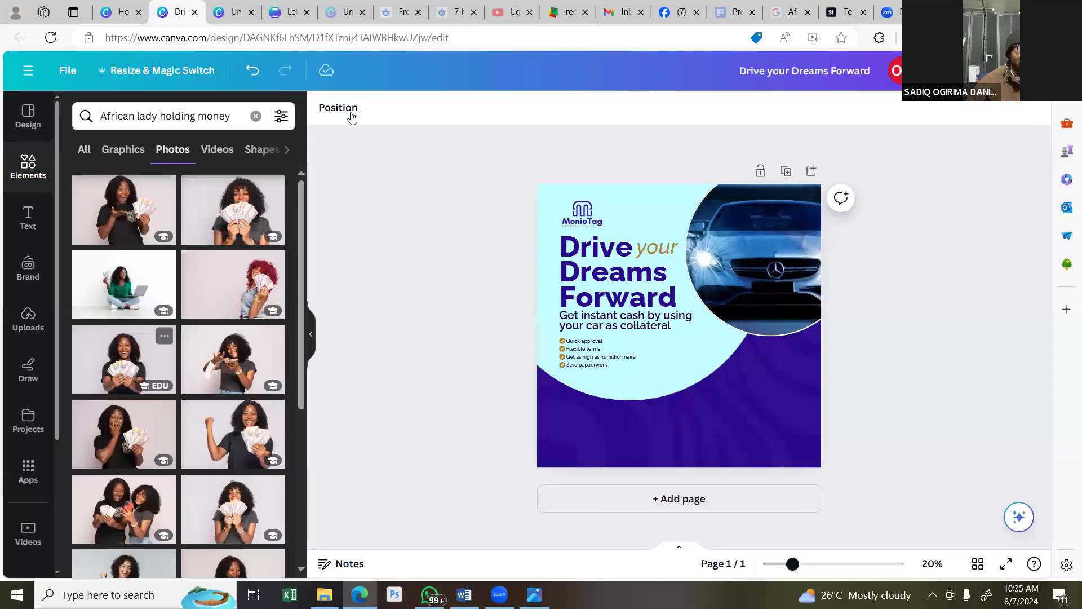
Add the photo of the smiling woman holding fanned banknotes, remove its background, and enlarge it in the flyer's lower right corner.
{"action": "left_click", "coordinate": [97, 210]}
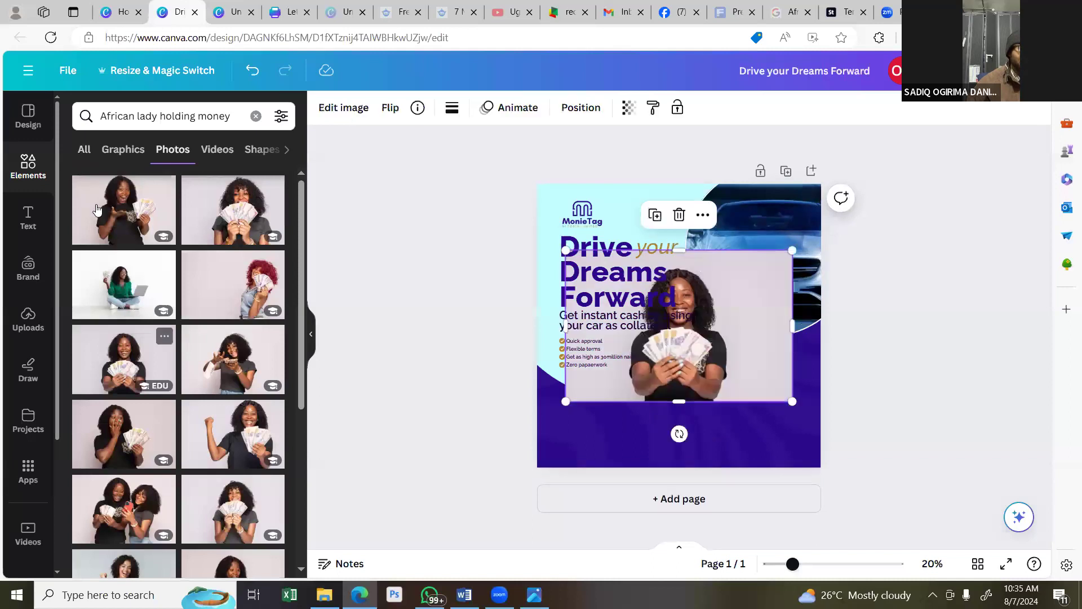
{"action": "left_click_drag", "start_coordinate": [701, 264], "coordinate": [753, 307]}
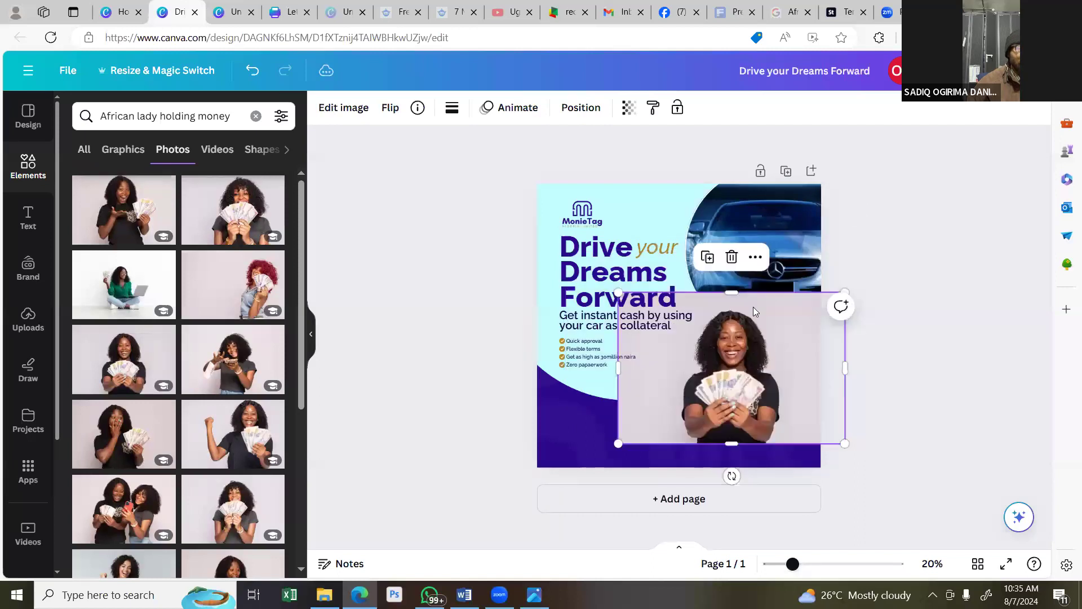
{"action": "left_click_drag", "start_coordinate": [846, 292], "coordinate": [913, 223]}
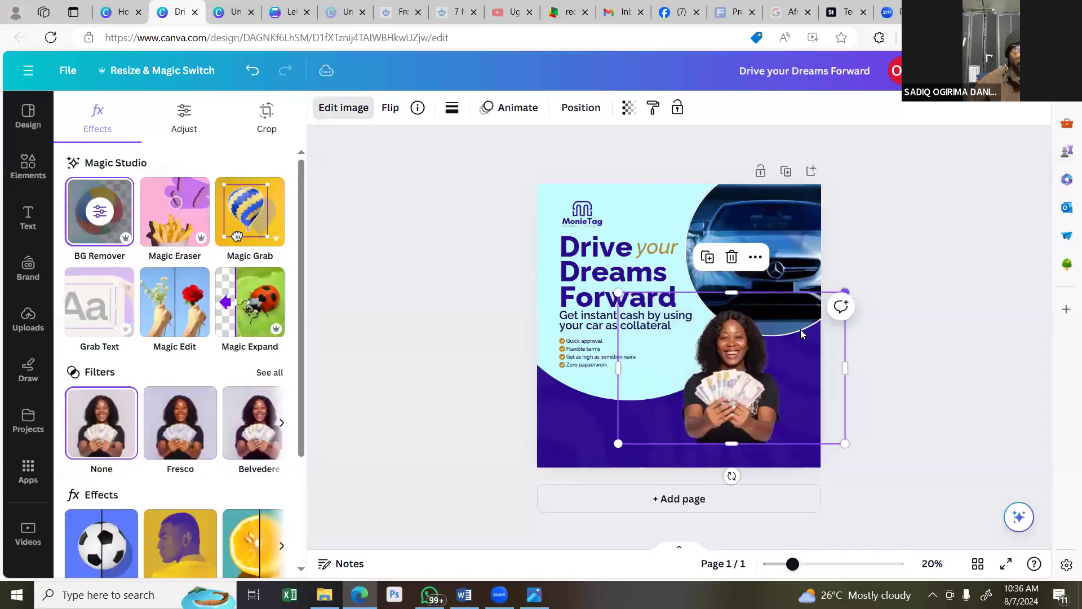
{"action": "left_click_drag", "start_coordinate": [618, 443], "coordinate": [769, 401]}
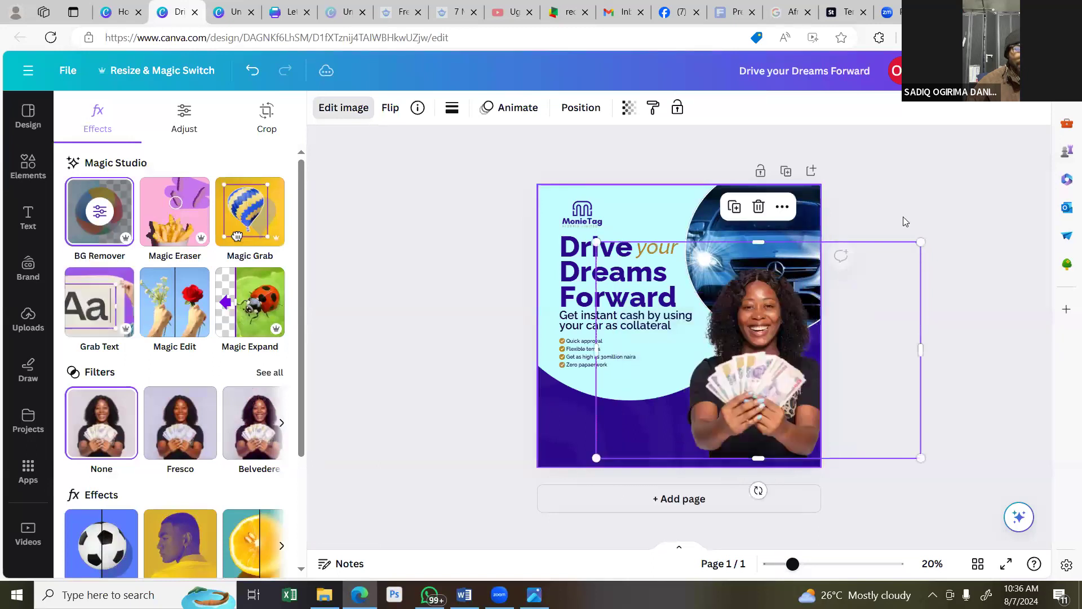
{"action": "mouse_move", "coordinate": [758, 367]}
{"action": "left_mouse_down"}
{"action": "mouse_move", "coordinate": [753, 376]}
{"action": "mouse_move", "coordinate": [764, 365]}
{"action": "left_mouse_up"}
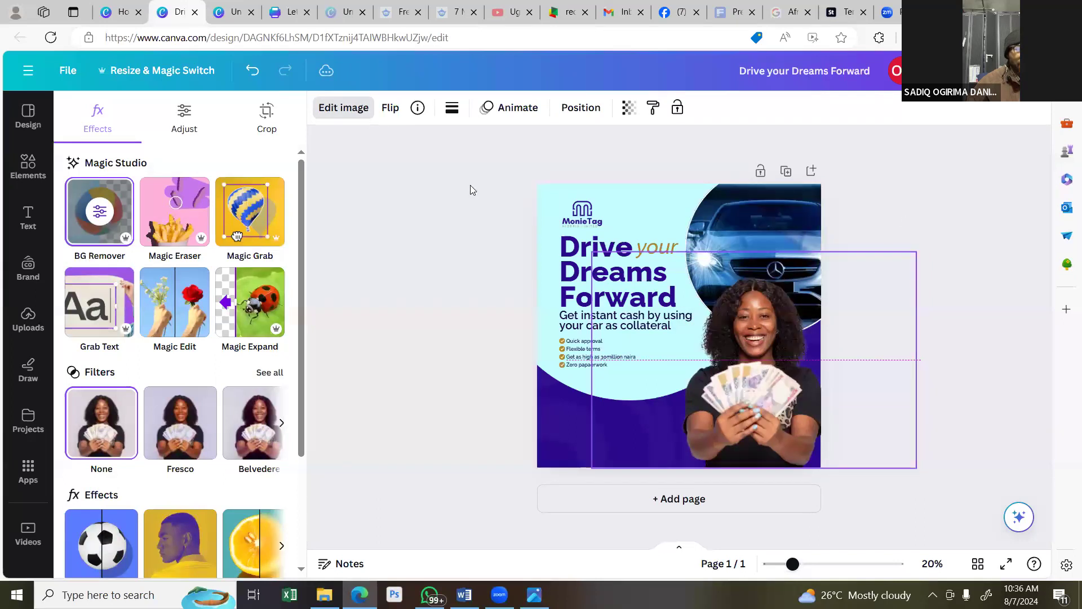
{"action": "left_click", "coordinate": [471, 123]}
Raise the brightness of the woman's photo to 19.
{"action": "left_click", "coordinate": [750, 370]}
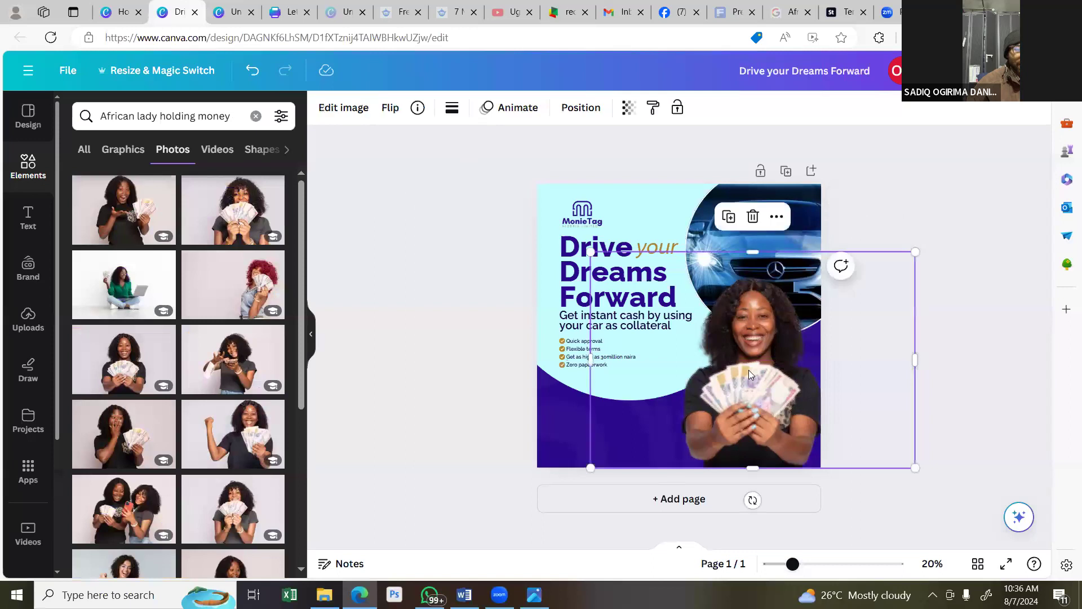
{"action": "left_click", "coordinate": [361, 113]}
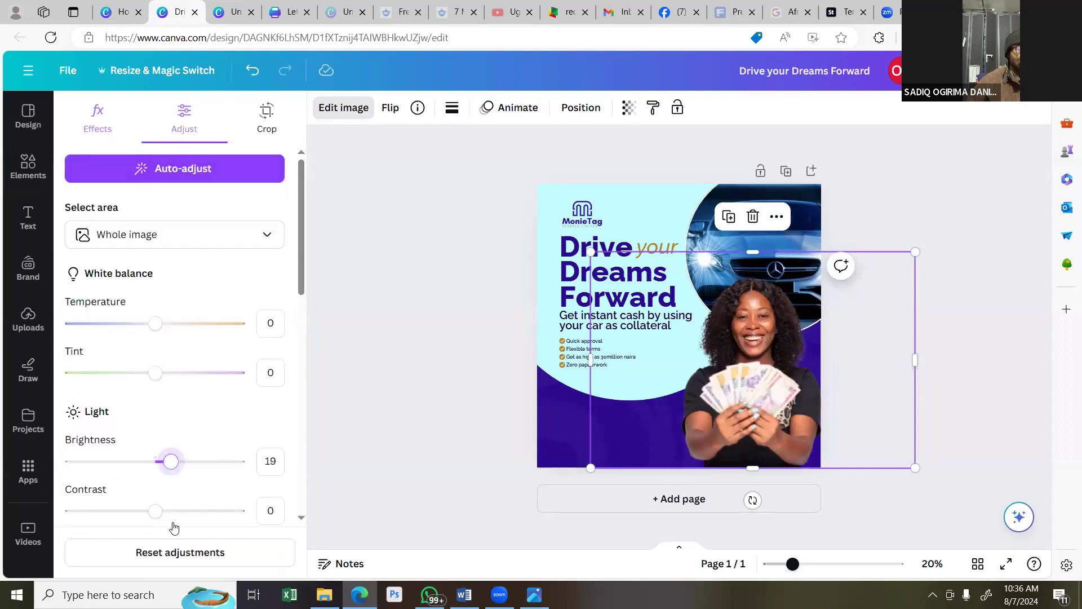
{"action": "scroll", "coordinate": [179, 523], "scroll_direction": "down", "scroll_amount": 4}
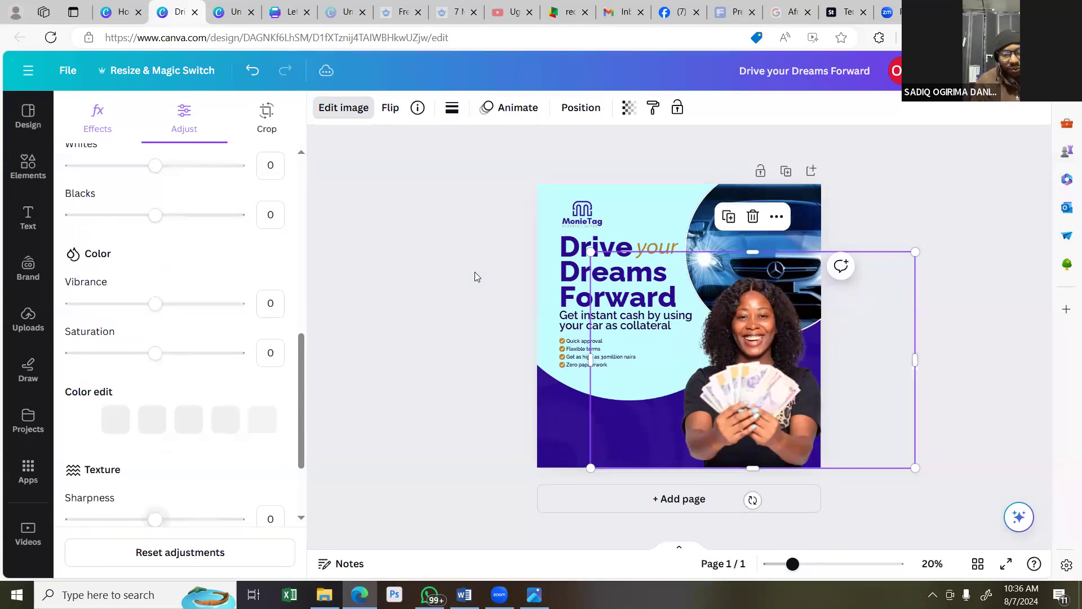
{"action": "left_click", "coordinate": [475, 273]}
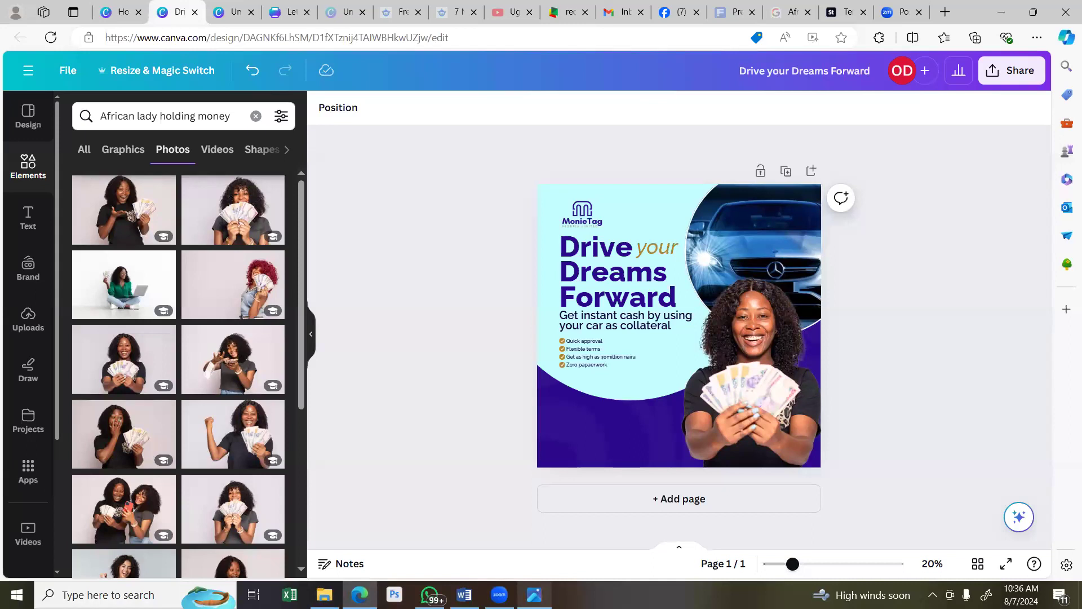
Consult the reference flyer, search graphics for "location", and place a small white location pin in the flyer's lower left area.
{"action": "key", "text": "alt+Tab"}
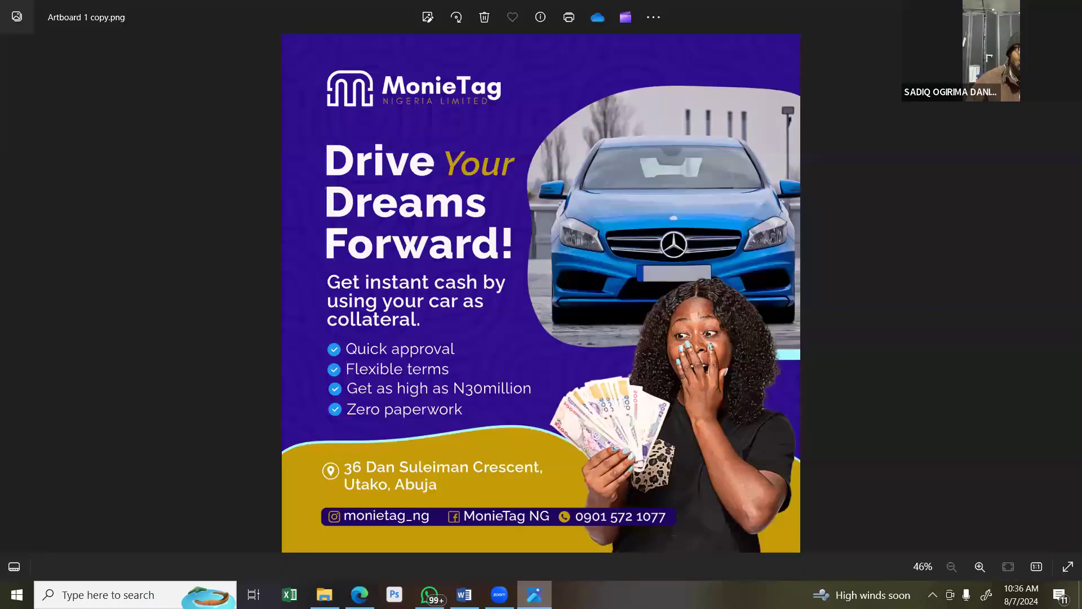
{"action": "key", "text": "alt+Tab"}
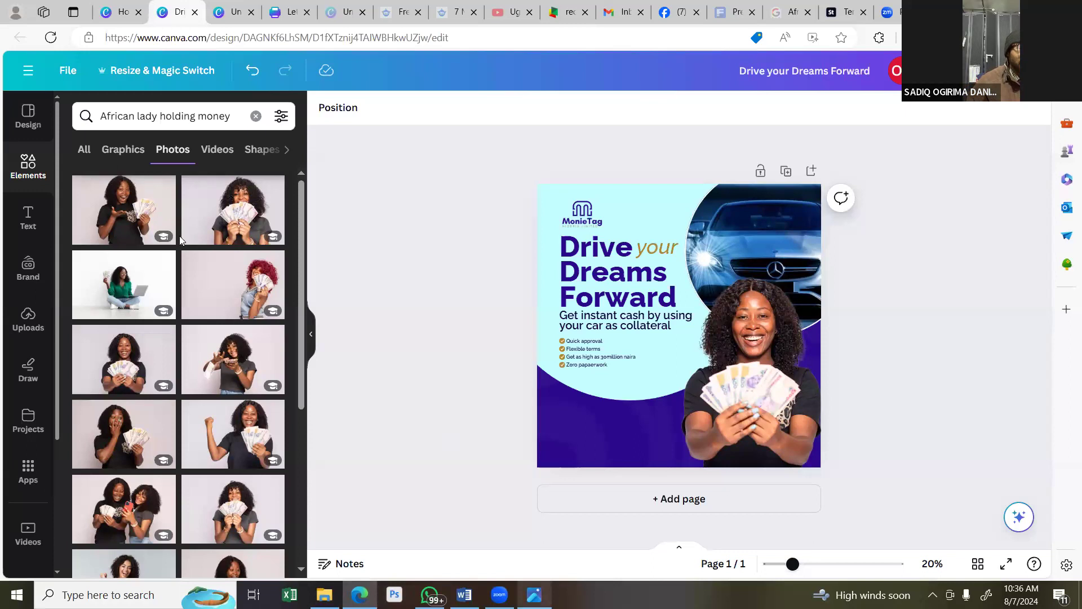
{"action": "key", "text": "alt+Tab"}
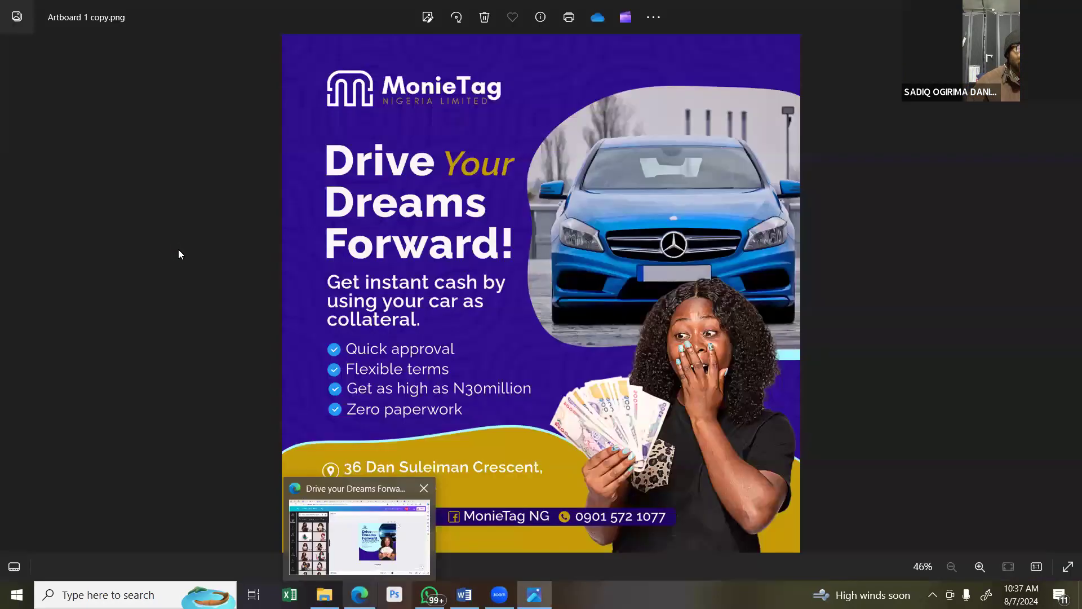
{"action": "key", "text": "alt+Tab"}
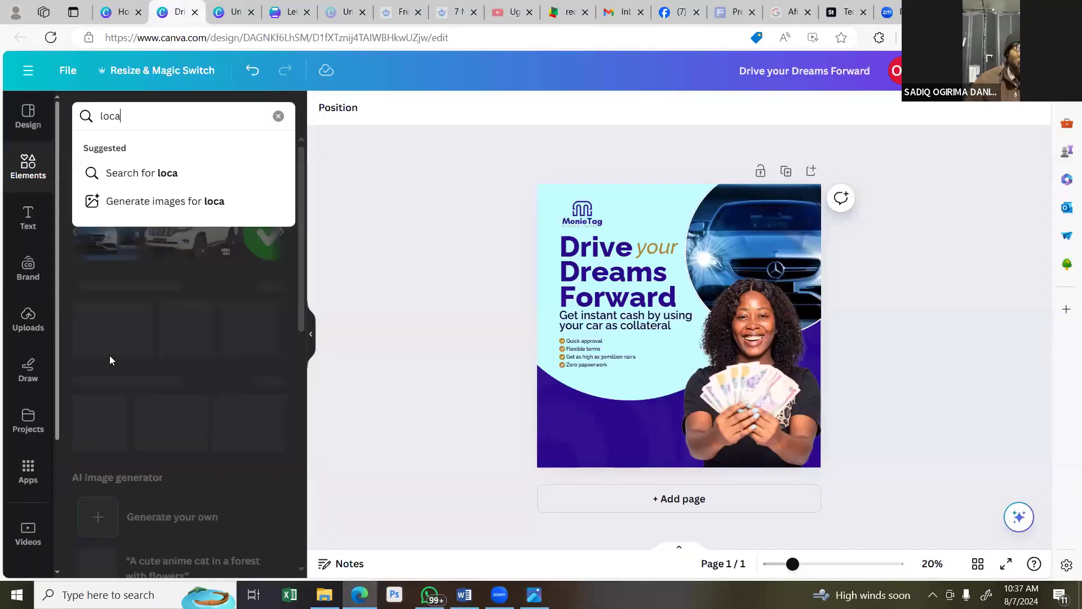
{"action": "type", "text": "tion"}
{"action": "key", "text": "Return"}
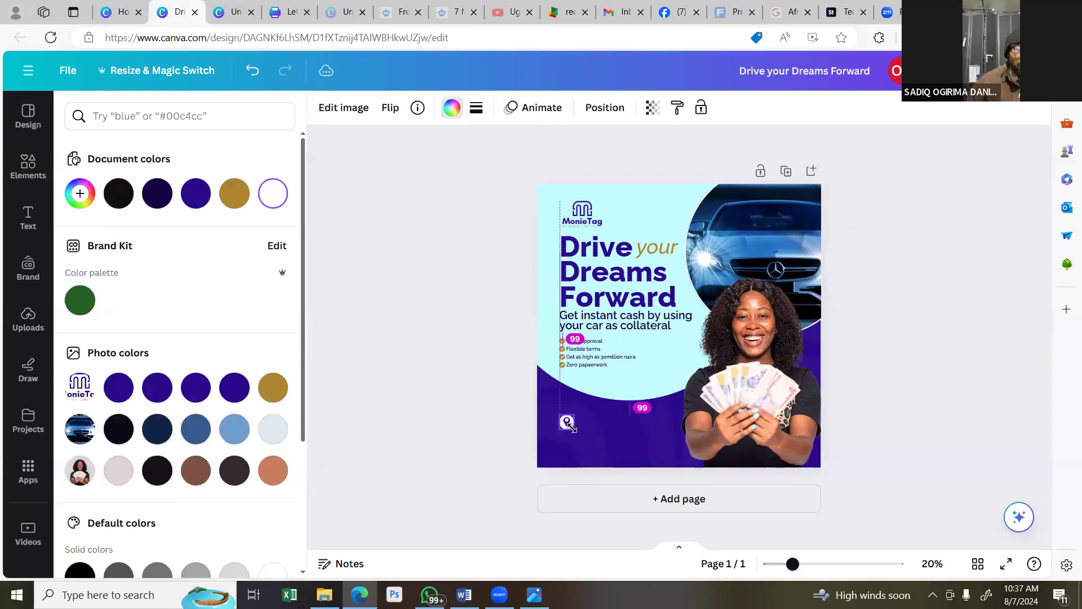
{"action": "left_click_drag", "start_coordinate": [571, 427], "coordinate": [571, 427]}
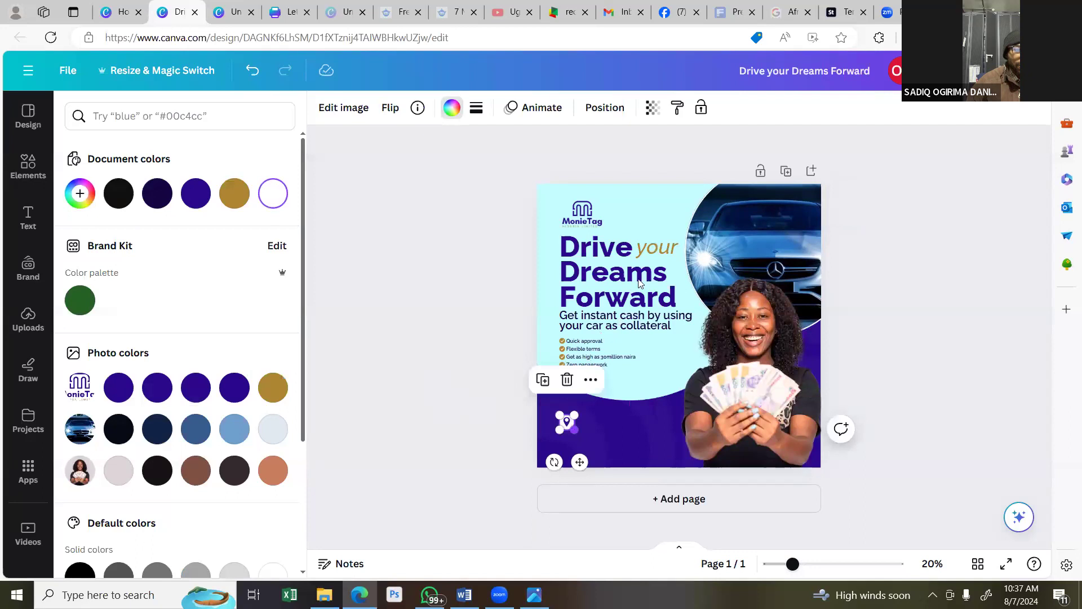
Duplicate the "Get instant cash" text beside the location pin and replace its wording with the company address from the reference flyer.
{"action": "left_click", "coordinate": [640, 422]}
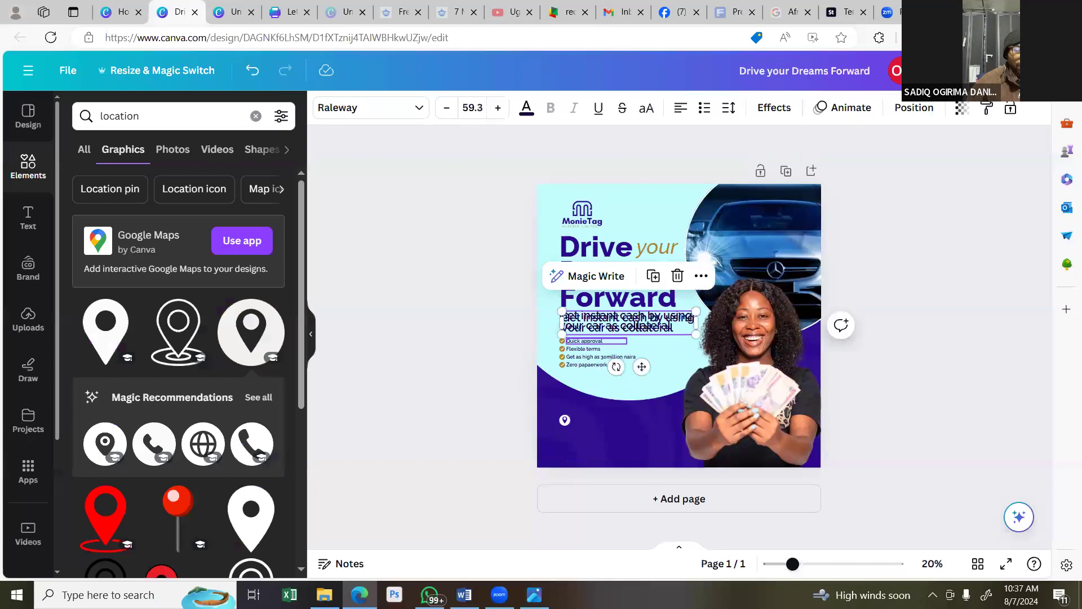
{"action": "left_click_drag", "start_coordinate": [629, 323], "coordinate": [642, 420]}
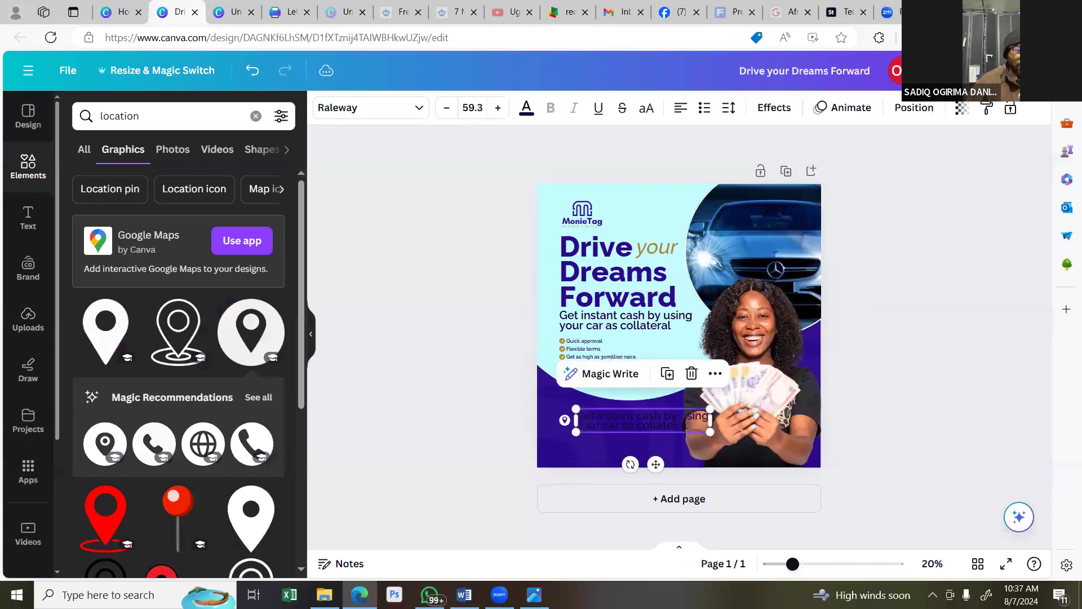
{"action": "left_click", "coordinate": [534, 595]}
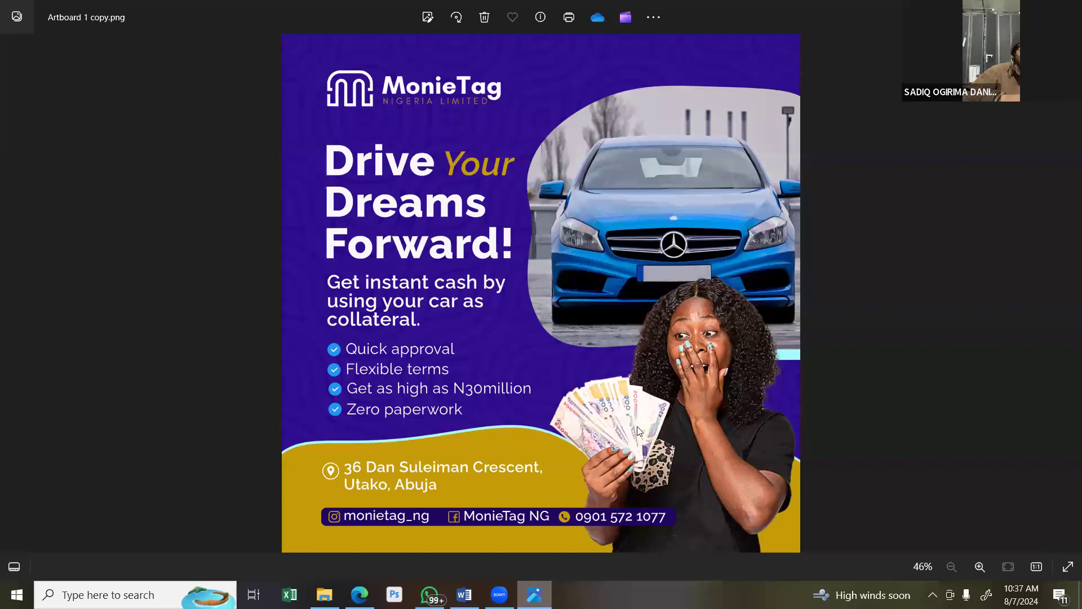
{"action": "key", "text": "alt+Tab"}
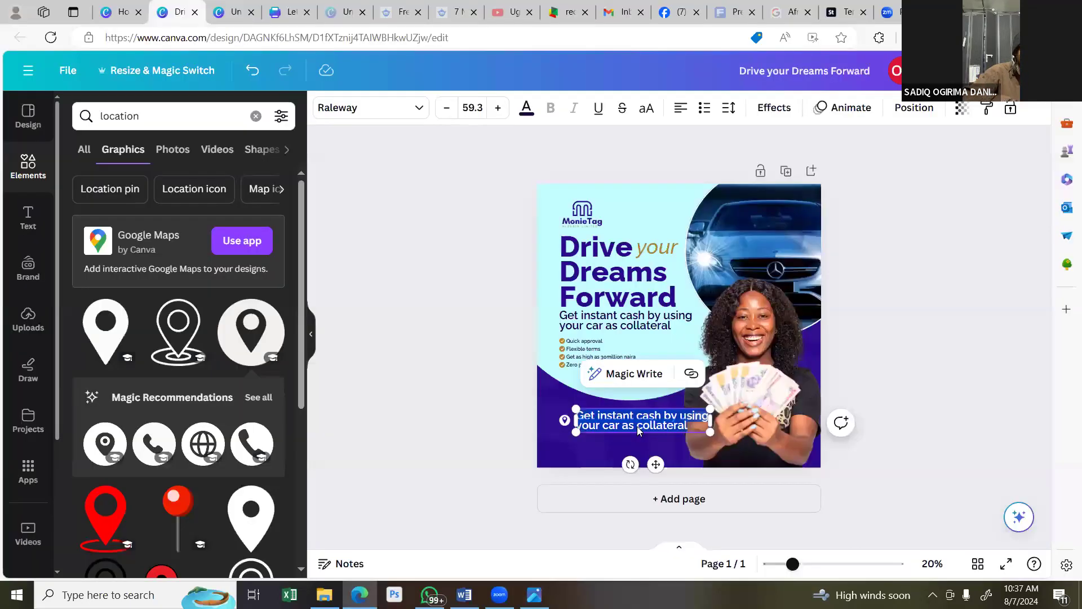
{"action": "key", "text": "ctrl+v"}
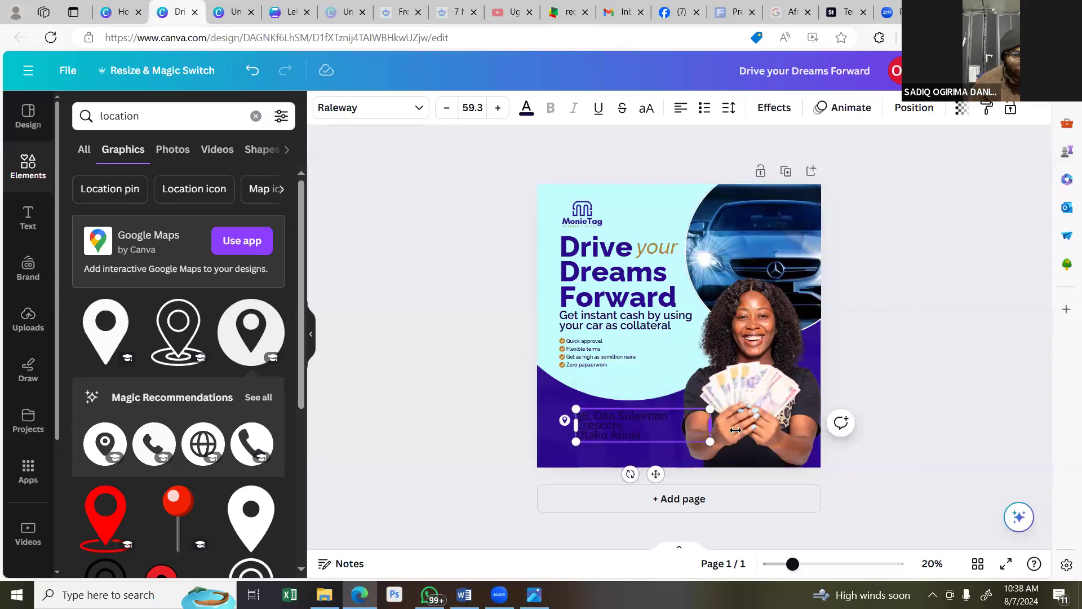
Fit the address on two lines at font size 44.5 and shift it with the location pin slightly to the left.
{"action": "left_click_drag", "start_coordinate": [728, 437], "coordinate": [685, 415]}
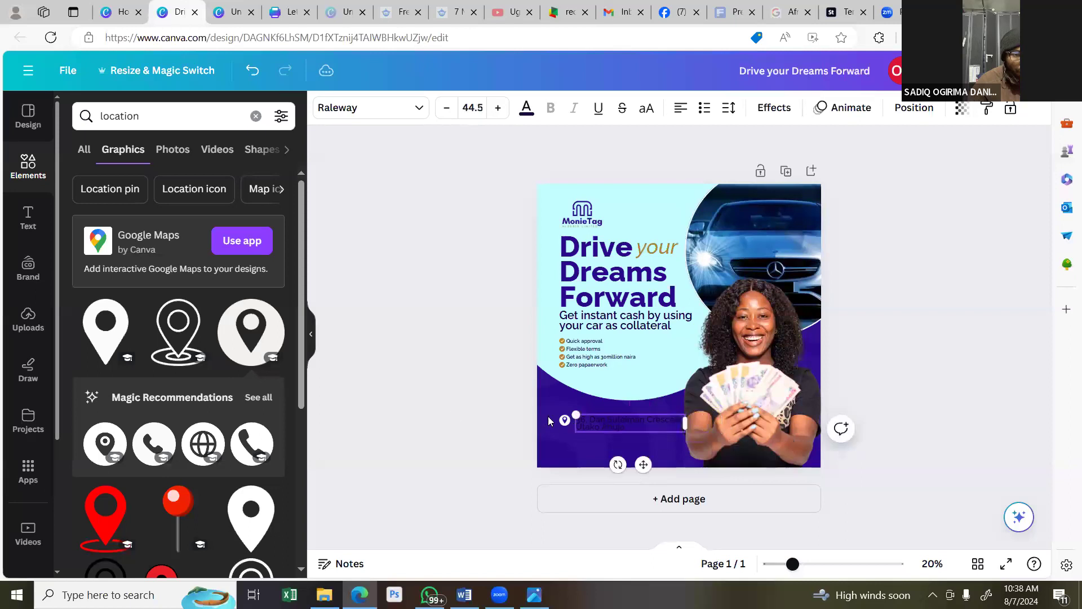
{"action": "left_click", "coordinate": [549, 419]}
{"action": "left_click", "coordinate": [562, 419]}
{"action": "left_click", "coordinate": [634, 427], "text": "shift"}
{"action": "left_click_drag", "start_coordinate": [637, 426], "coordinate": [632, 427]}
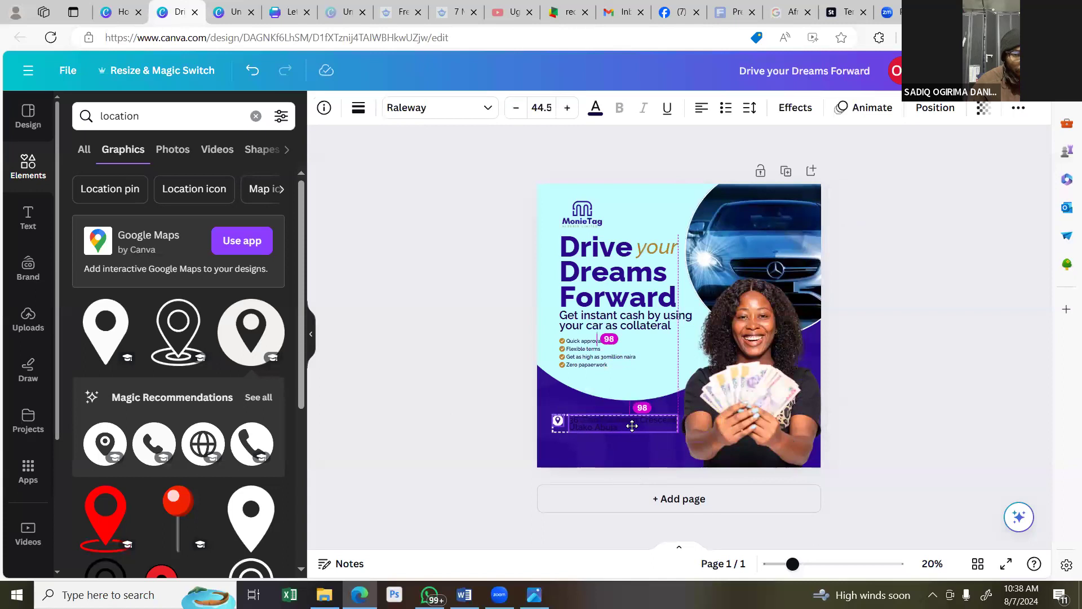
{"action": "left_click_drag", "start_coordinate": [632, 426], "coordinate": [632, 427]}
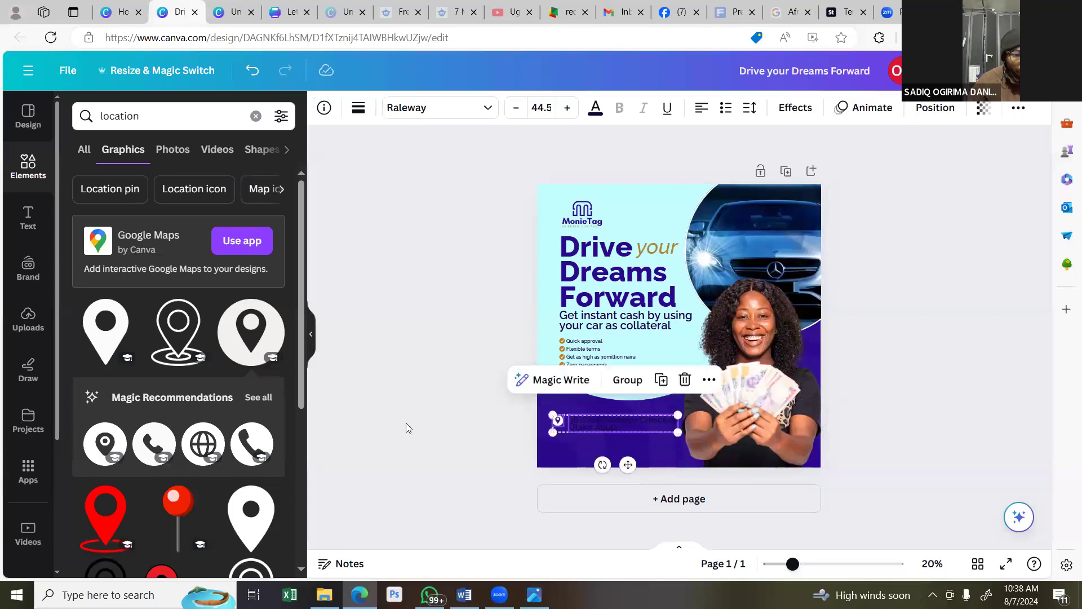
Change the address text beside the location pin to white.
{"action": "left_click", "coordinate": [604, 443]}
{"action": "left_click", "coordinate": [607, 426]}
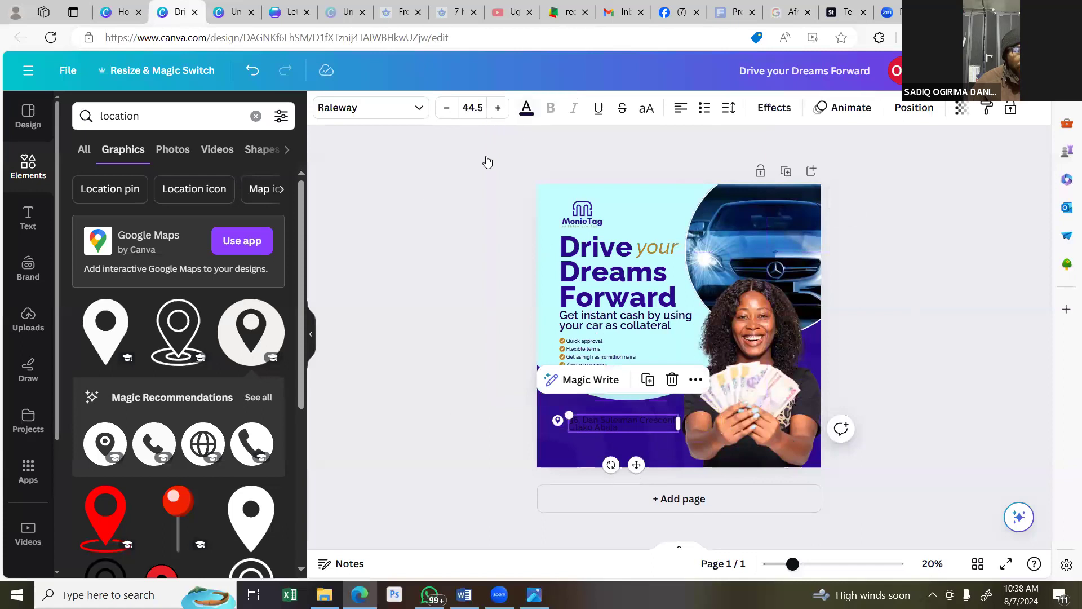
{"action": "left_click", "coordinate": [526, 108]}
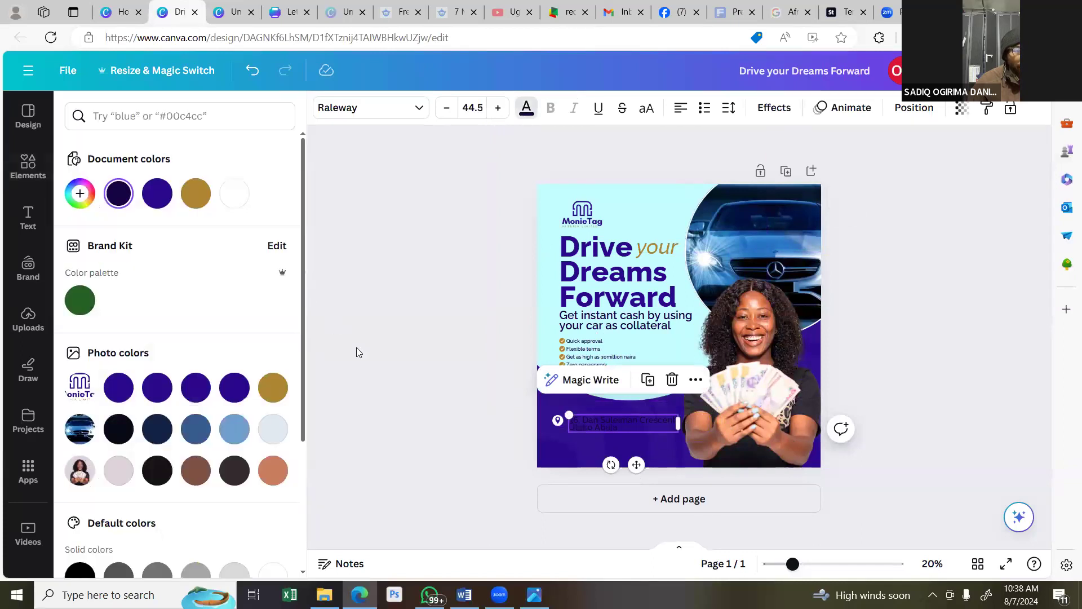
{"action": "left_click", "coordinate": [400, 427]}
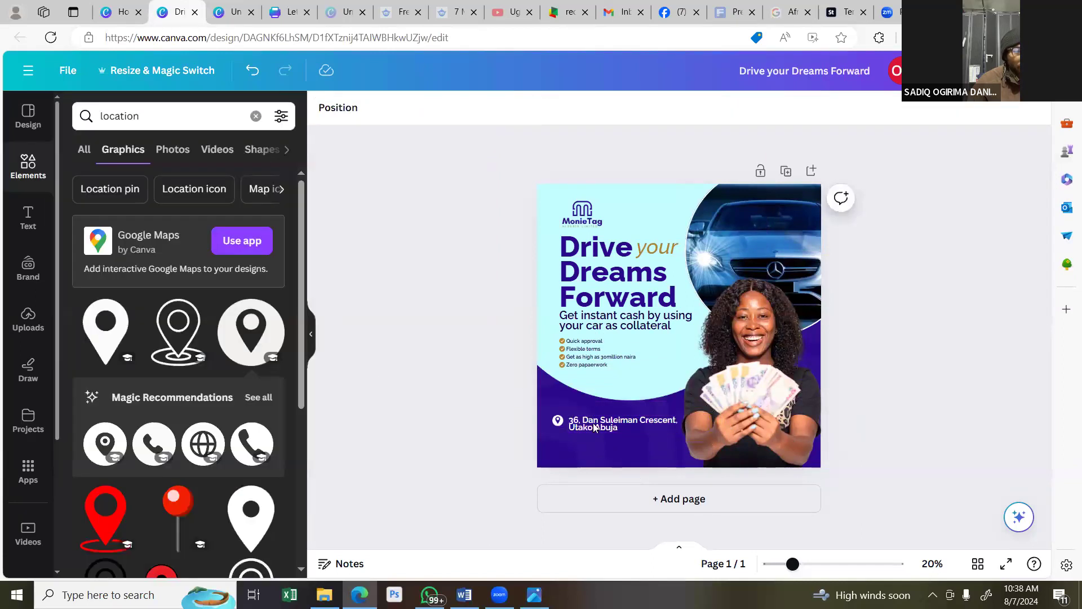
Increase the line spacing of the two-line address text.
{"action": "left_click", "coordinate": [595, 427]}
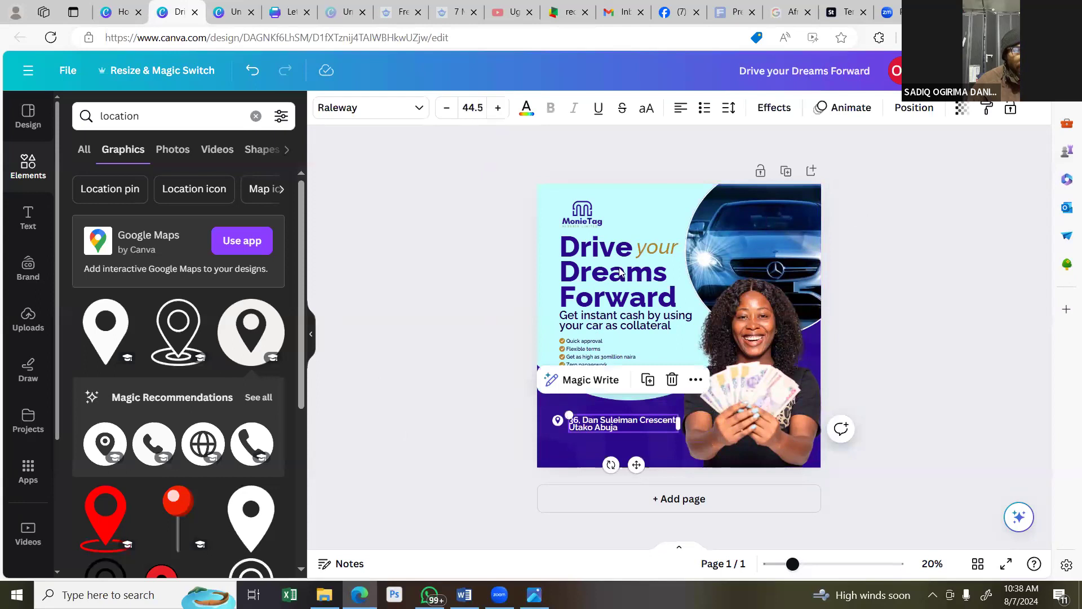
{"action": "left_click", "coordinate": [729, 108]}
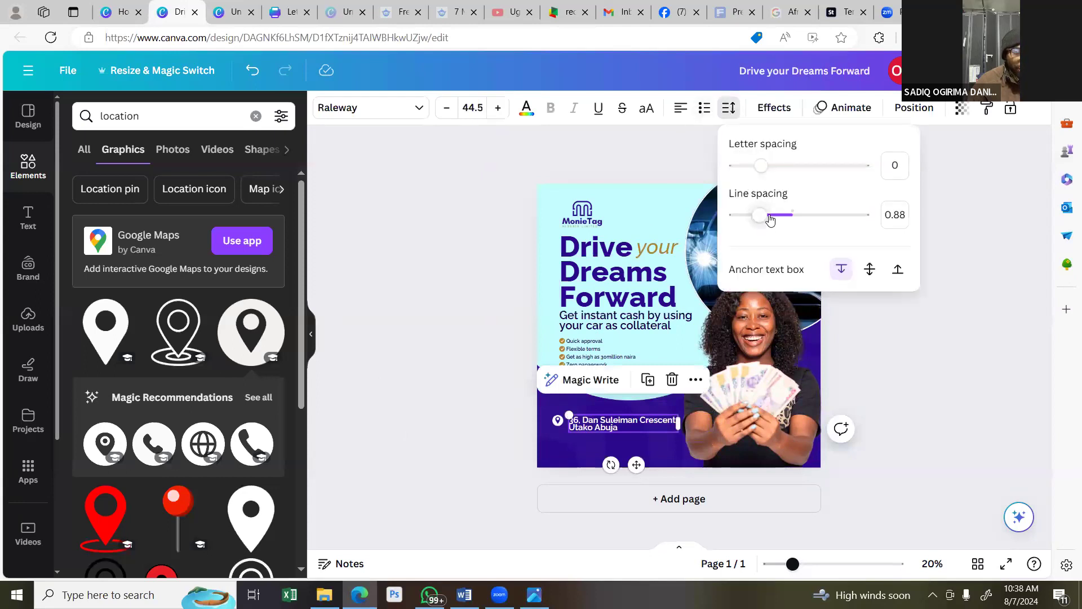
{"action": "left_click_drag", "start_coordinate": [770, 220], "coordinate": [783, 224]}
{"action": "left_click", "coordinate": [485, 393]}
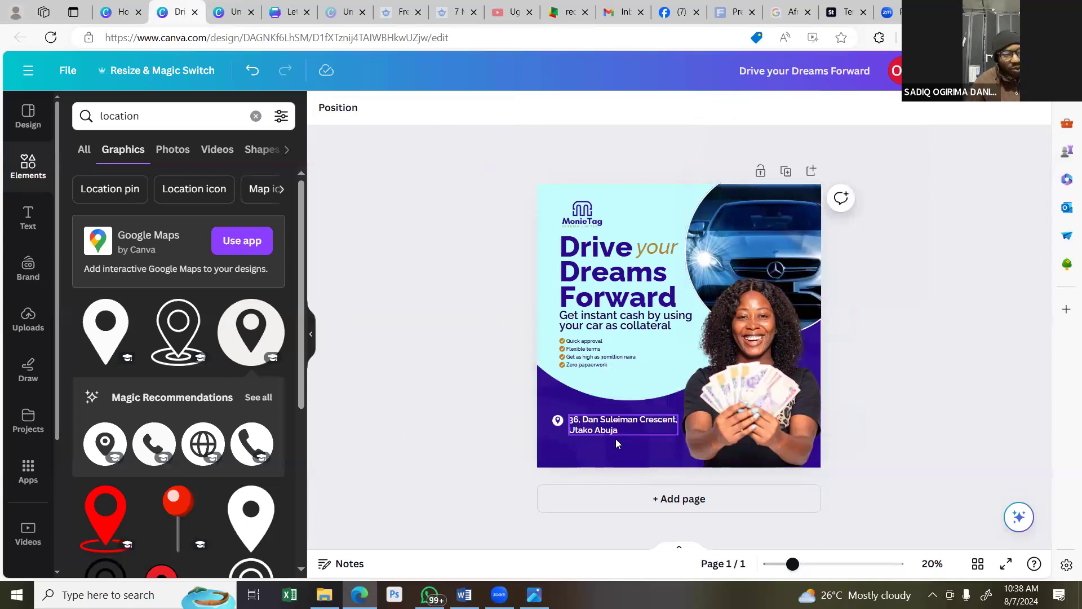
{"action": "key", "text": "ctrl+z"}
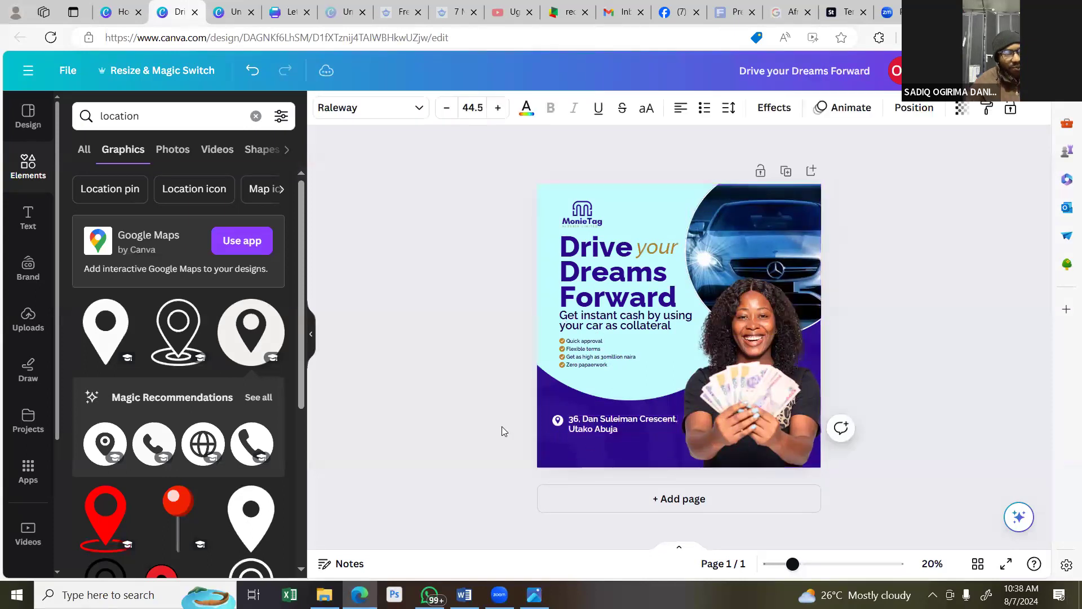
{"action": "left_click", "coordinate": [477, 415]}
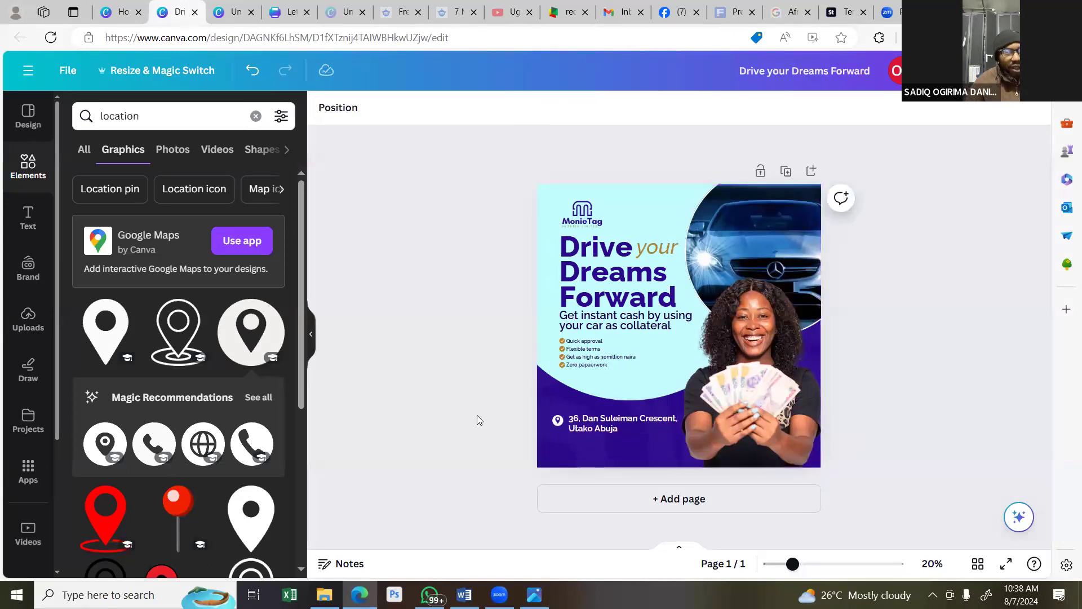
Add a rounded square and reshape it into a thin horizontal bar about 1,811 wide beneath the address.
{"action": "left_click", "coordinate": [36, 181]}
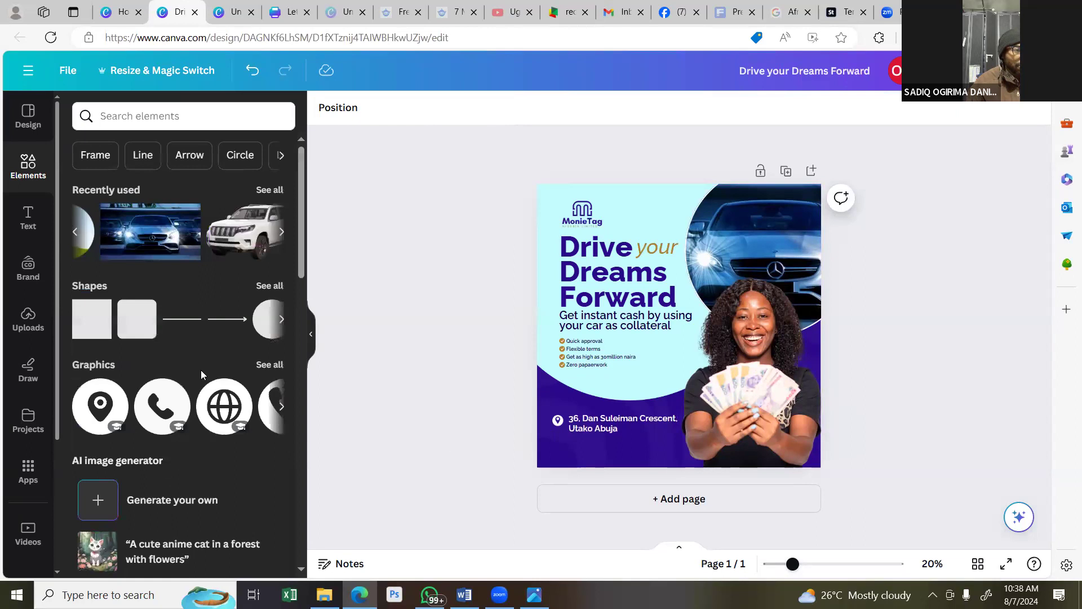
{"action": "left_click", "coordinate": [133, 331]}
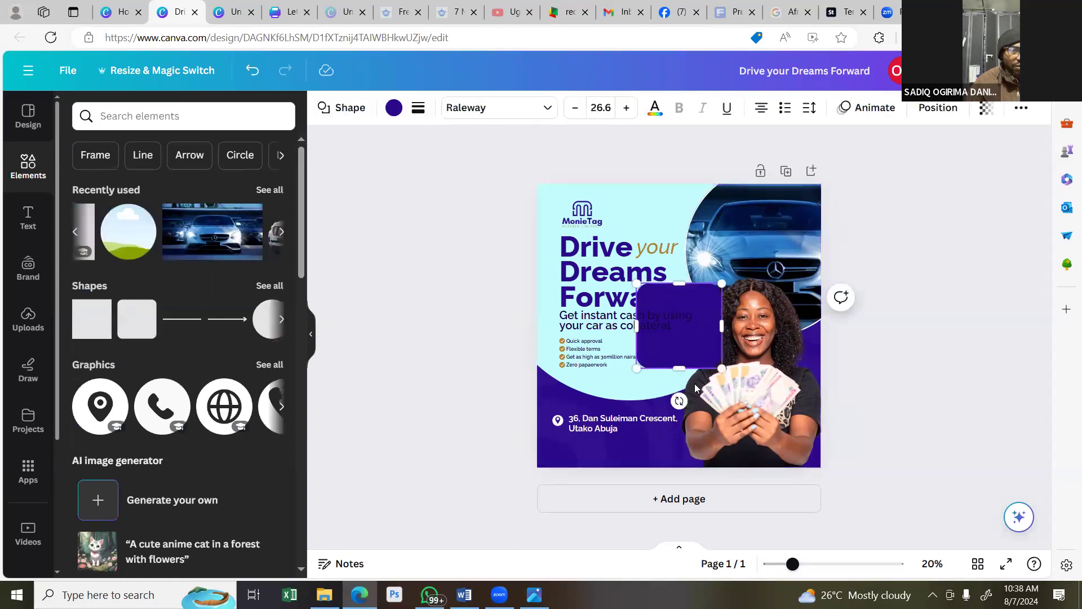
{"action": "left_click_drag", "start_coordinate": [684, 350], "coordinate": [621, 459]}
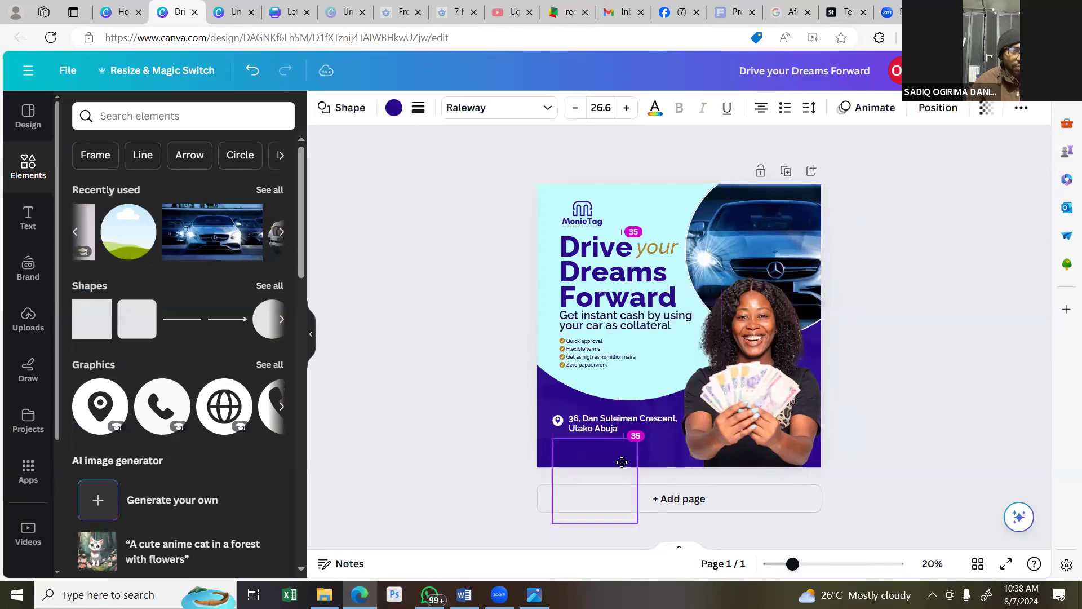
{"action": "left_click_drag", "start_coordinate": [597, 520], "coordinate": [807, 446]}
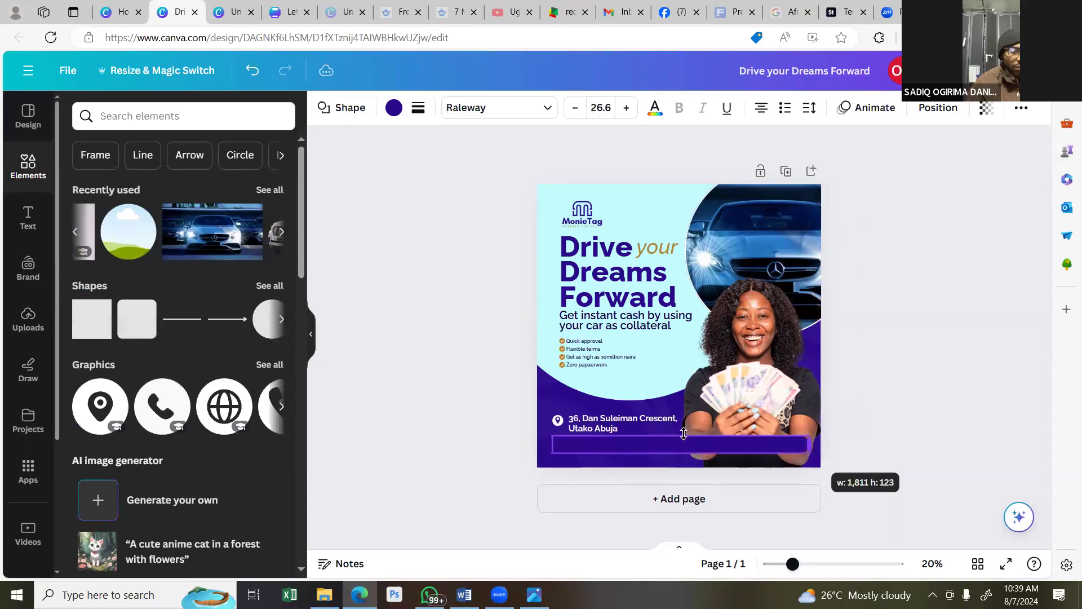
{"action": "left_click", "coordinate": [871, 393]}
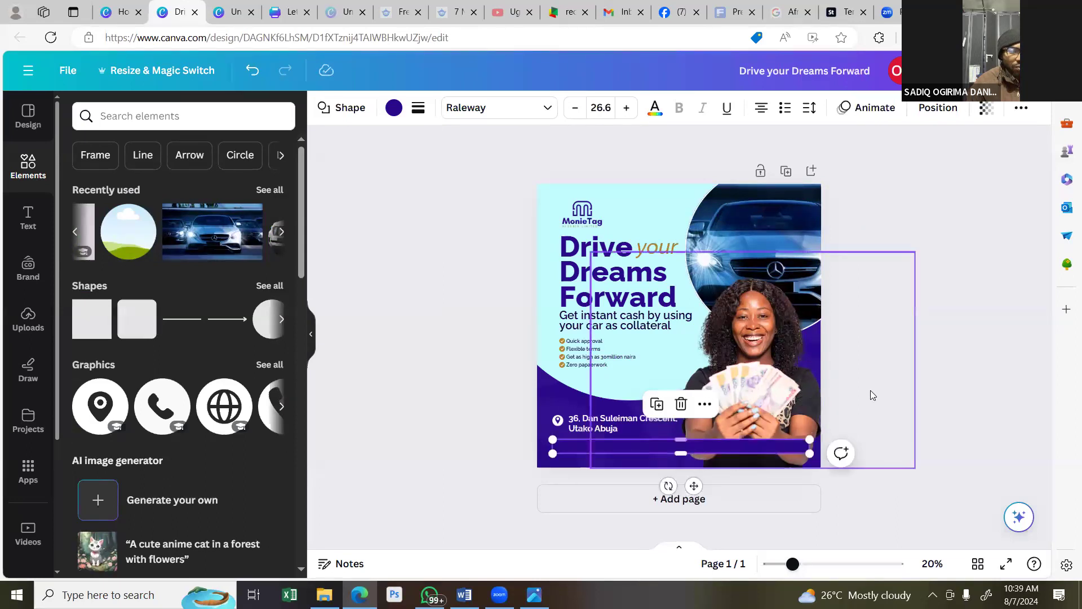
Set the corner rounding of the bar beneath the address to 40, with no border.
{"action": "left_click", "coordinate": [781, 455]}
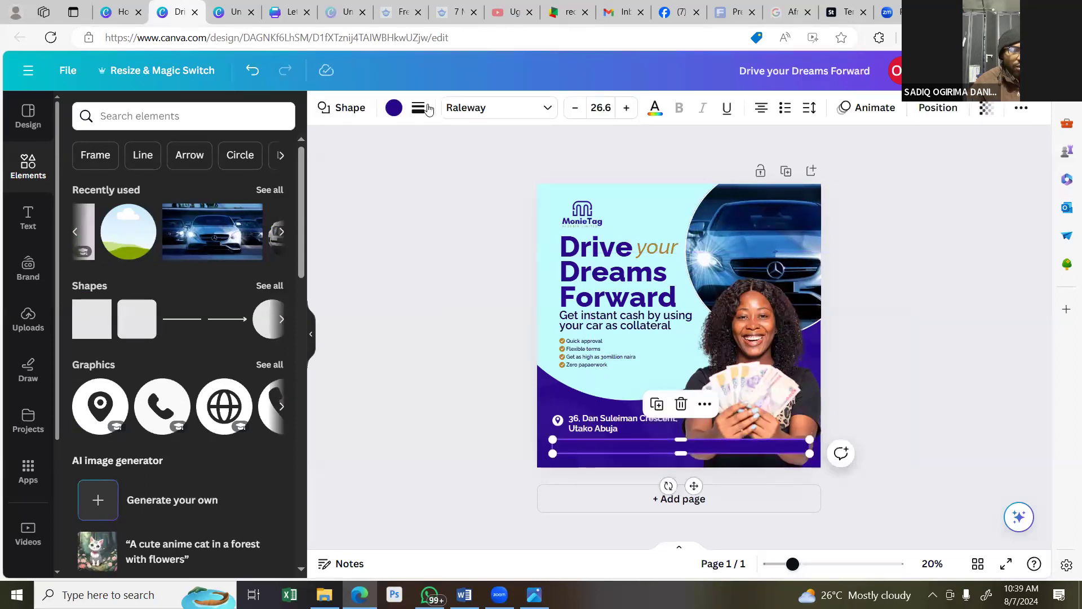
{"action": "left_click", "coordinate": [418, 107]}
{"action": "left_click", "coordinate": [492, 249]}
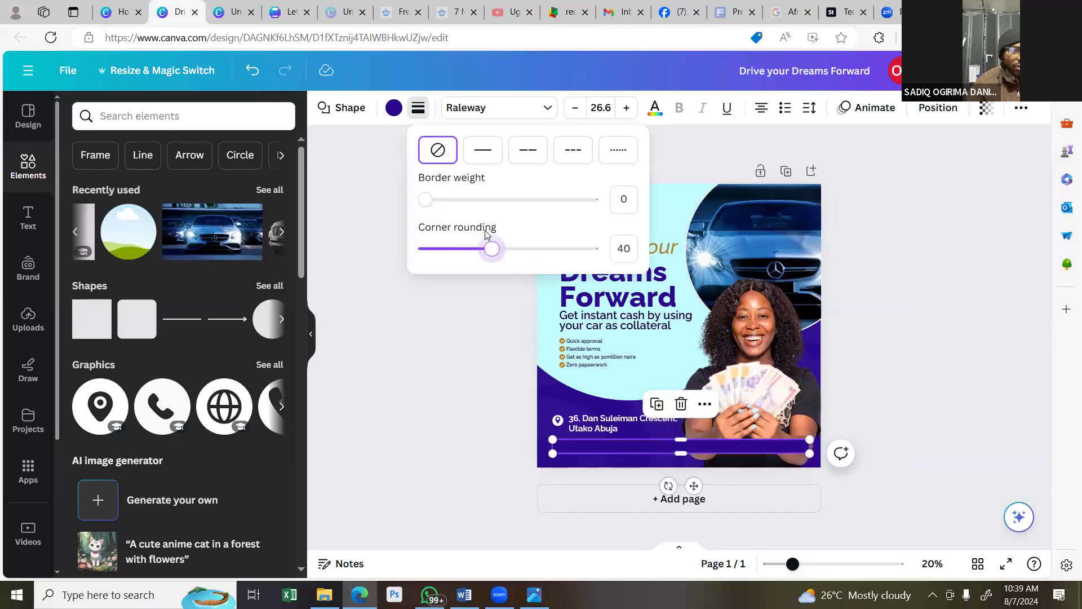
{"action": "left_click", "coordinate": [857, 406]}
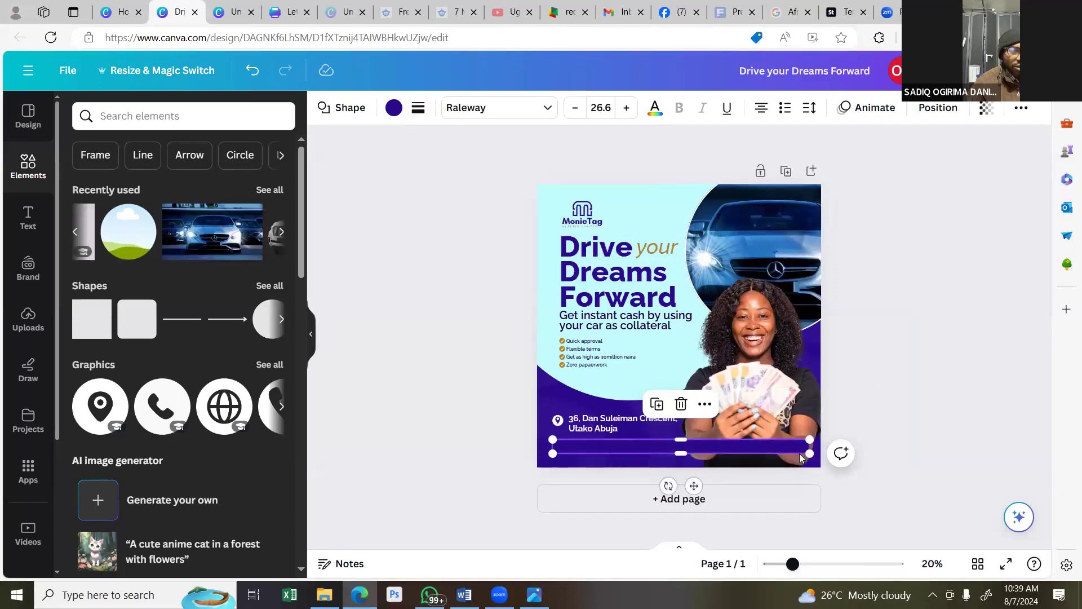
{"action": "left_click", "coordinate": [829, 451]}
{"action": "key", "text": "Tab"}
{"action": "left_click", "coordinate": [419, 107]}
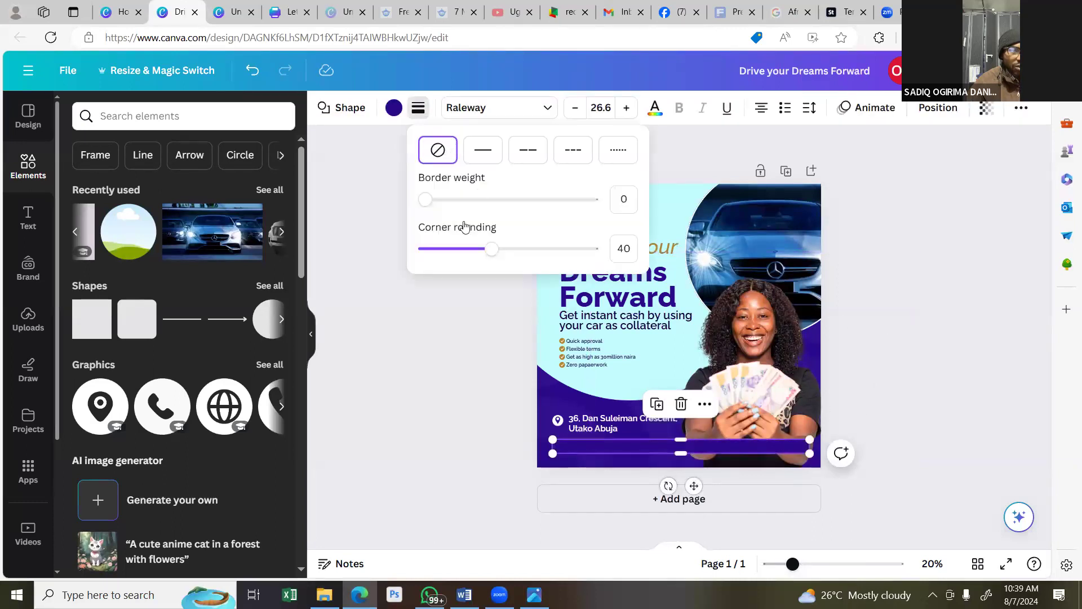
{"action": "left_click", "coordinate": [837, 298]}
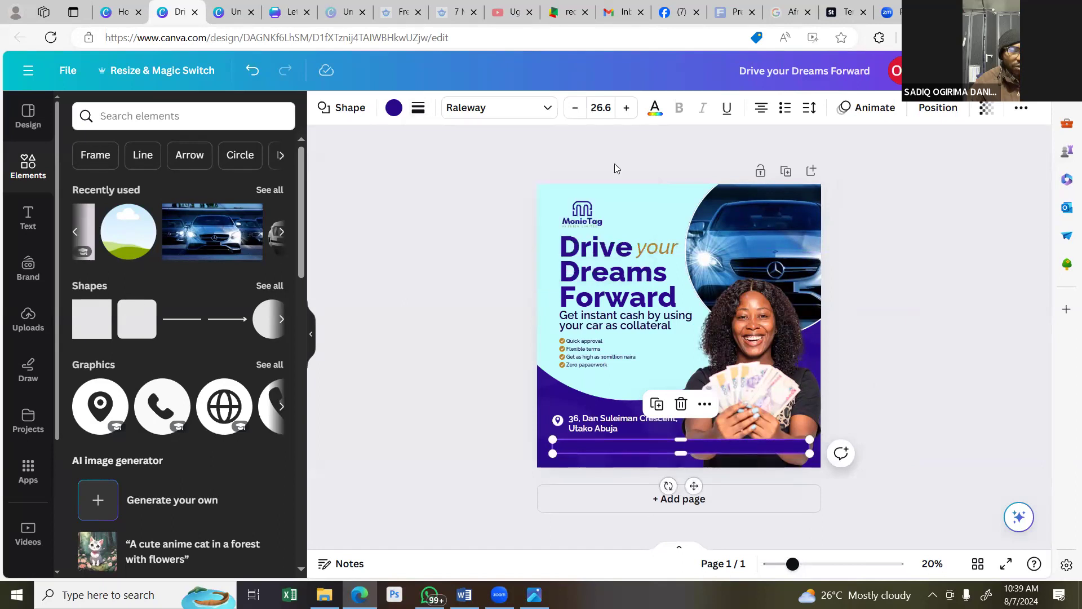
{"action": "left_click", "coordinate": [655, 110]}
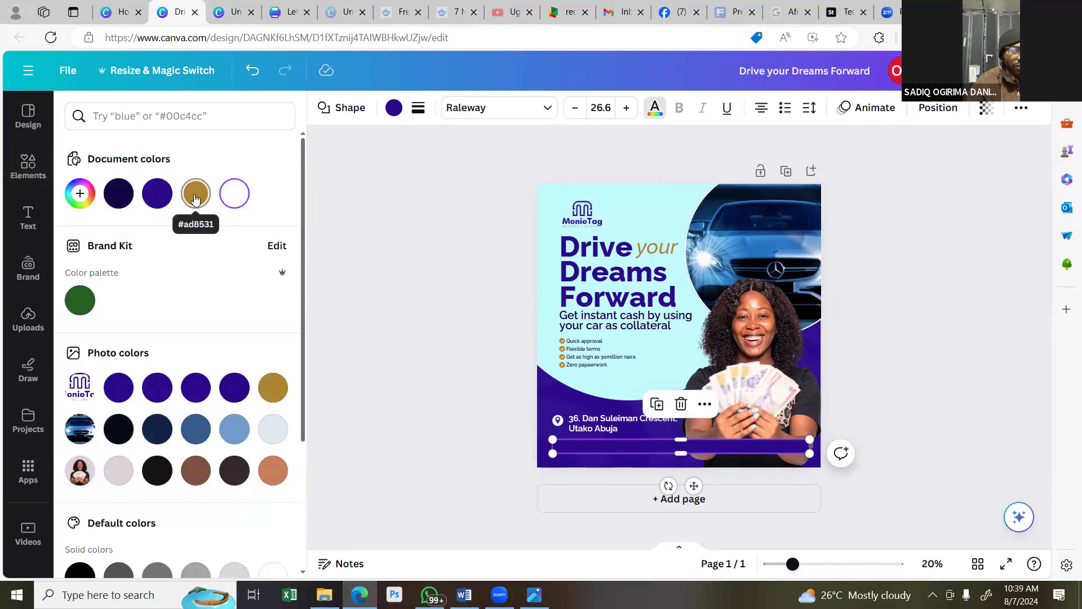
{"action": "left_click", "coordinate": [195, 198]}
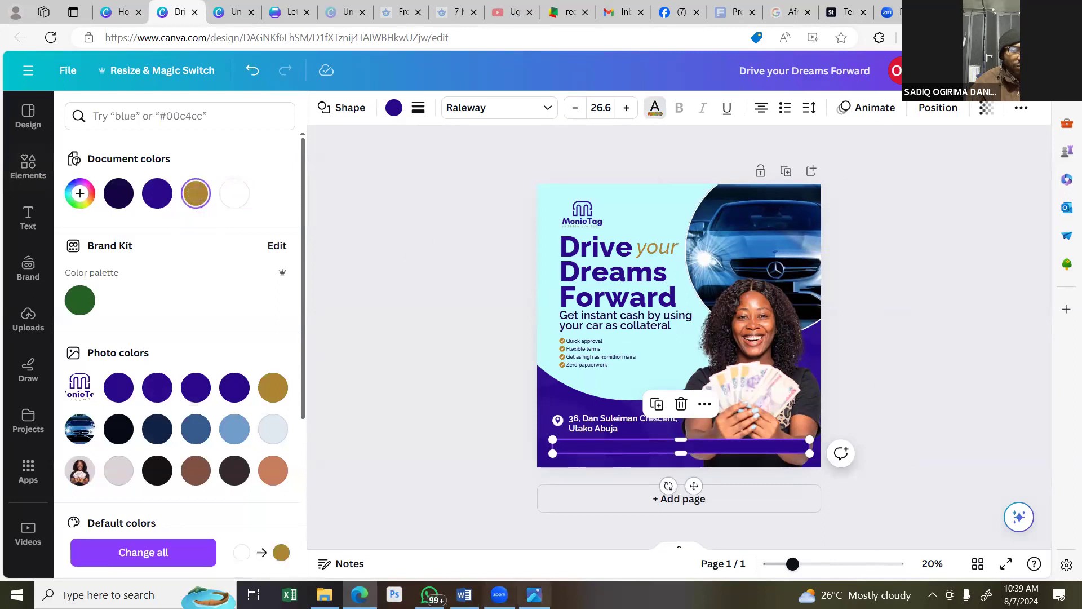
{"action": "key", "text": "alt+Tab"}
{"action": "key", "text": "alt+Tab"}
{"action": "left_click", "coordinate": [232, 199]}
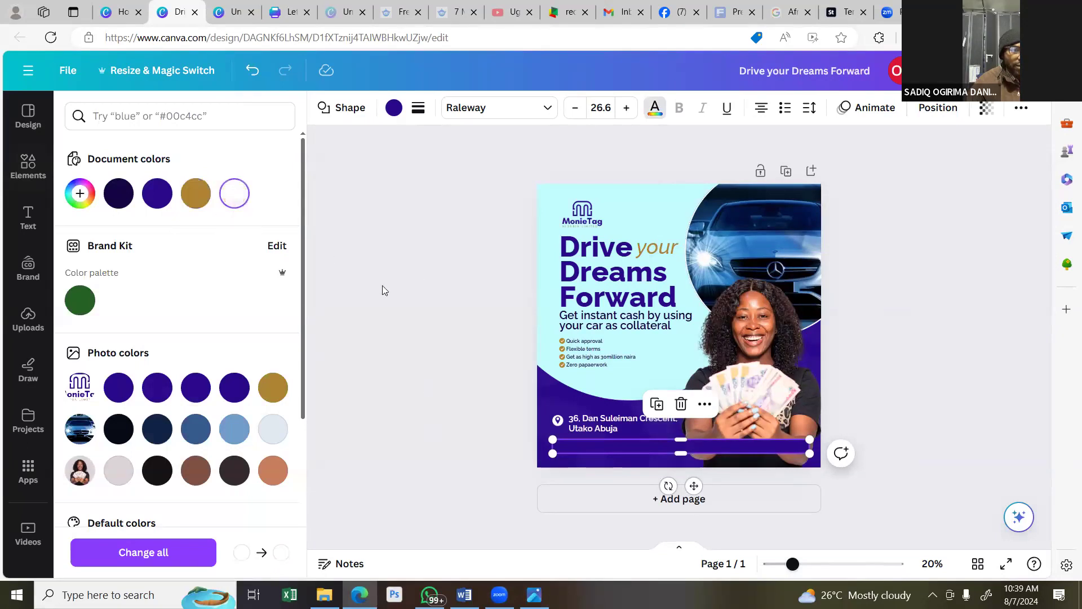
{"action": "left_click", "coordinate": [468, 360]}
Fill the bar beneath the address with white and consult the contact row of the reference flyer.
{"action": "left_click", "coordinate": [574, 454]}
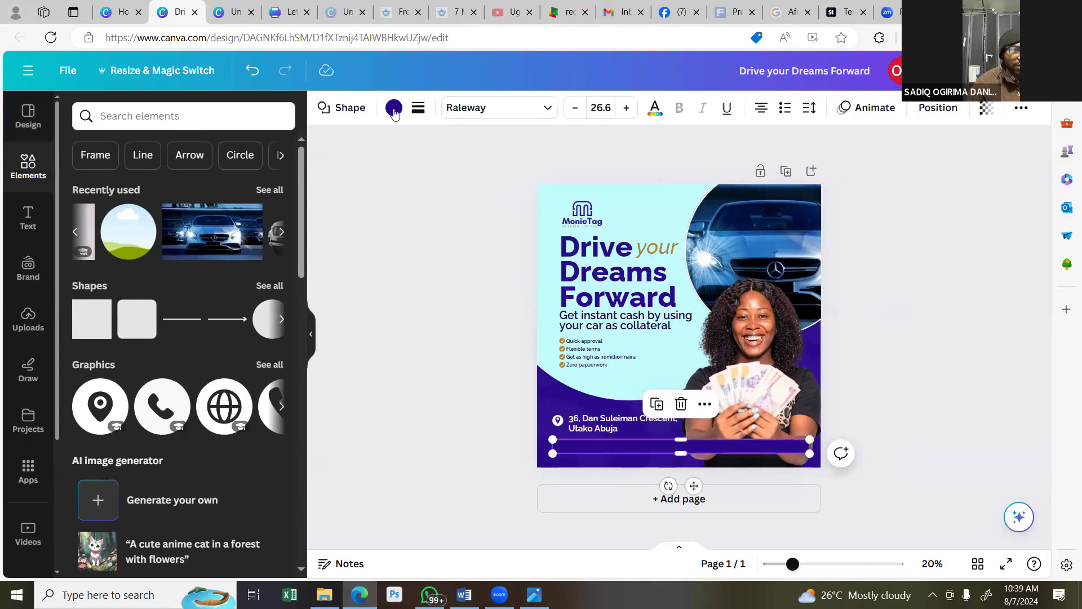
{"action": "left_click", "coordinate": [273, 193]}
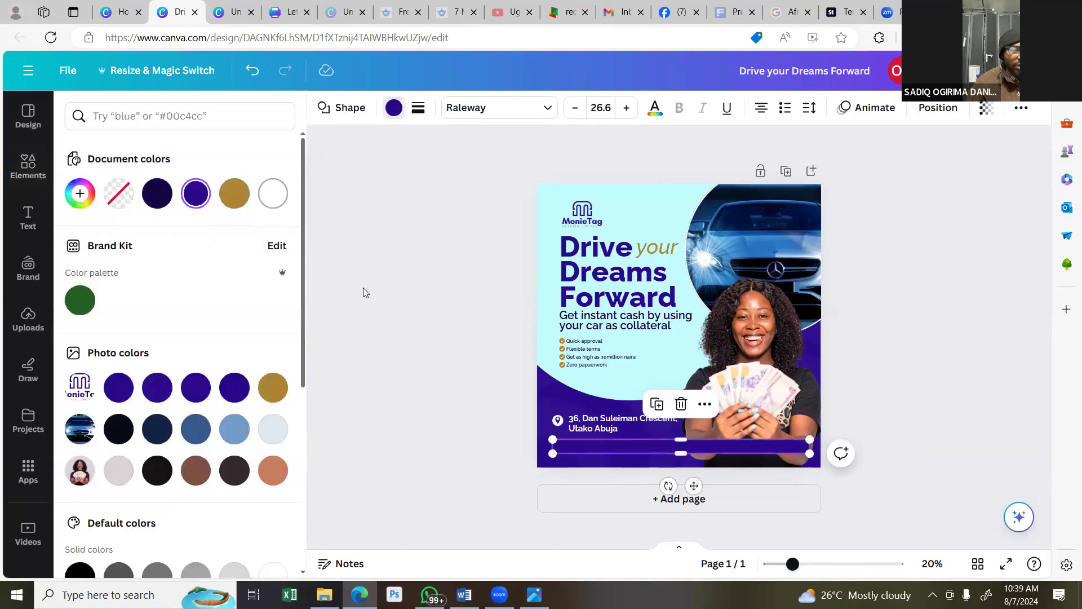
{"action": "key", "text": "Escape"}
{"action": "left_click", "coordinate": [380, 293]}
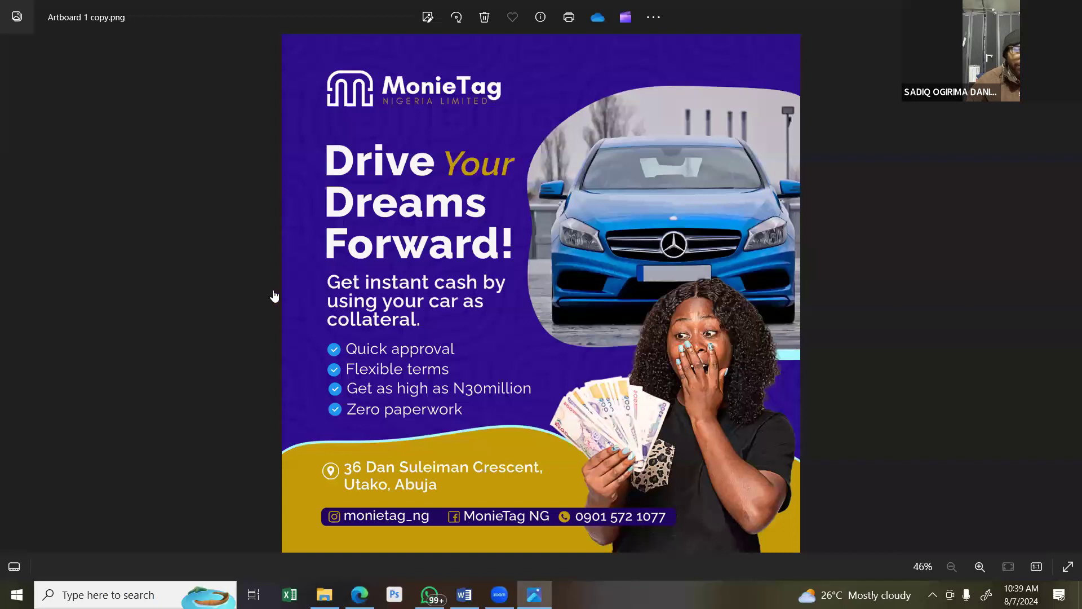
Return to the flyer, search graphics for "instagram", and place a small black Instagram icon at the left end of the white bar.
{"action": "key", "text": "alt+Tab"}
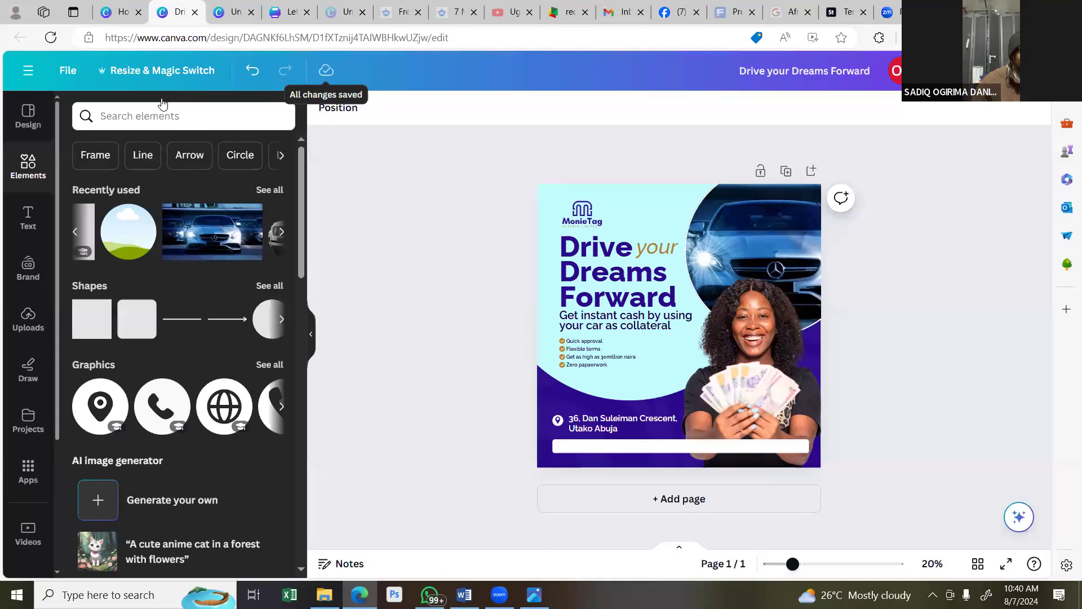
{"action": "left_click", "coordinate": [147, 113]}
{"action": "type", "text": "instagram"}
{"action": "key", "text": "Return"}
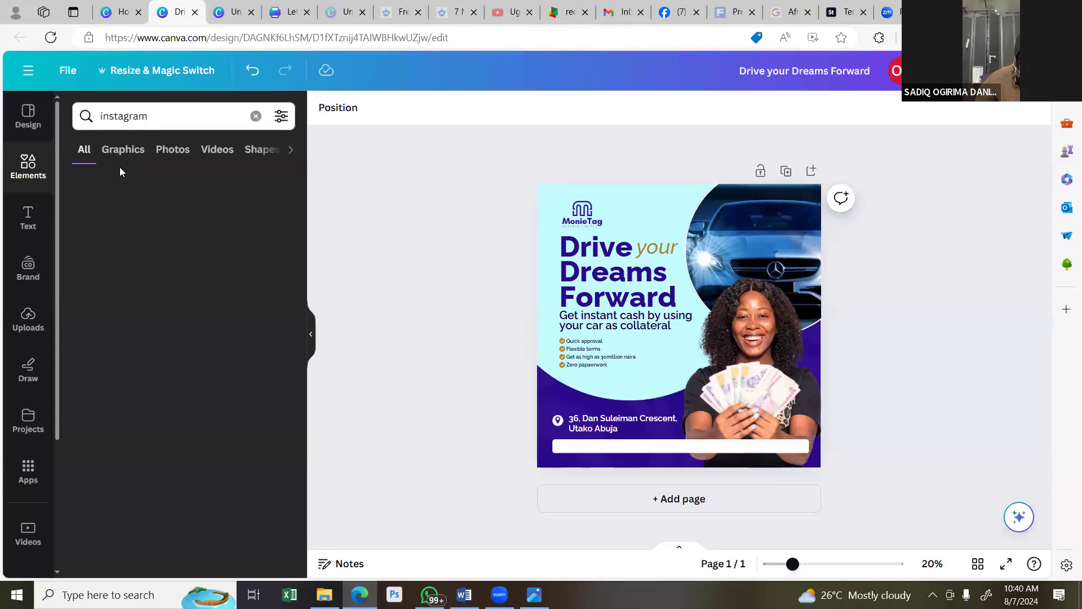
{"action": "left_click", "coordinate": [125, 159]}
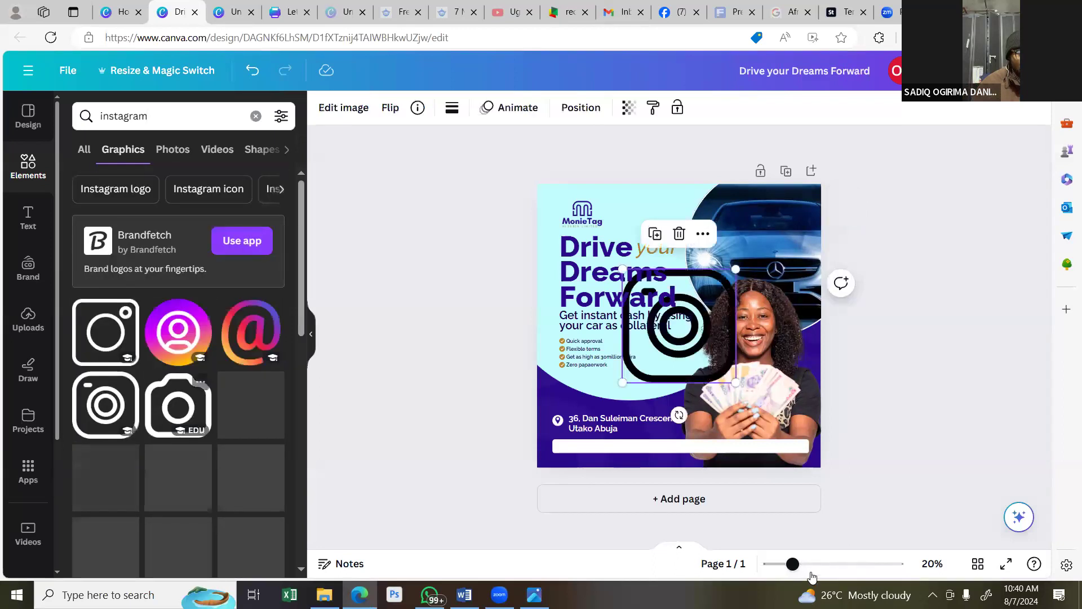
{"action": "left_click_drag", "start_coordinate": [736, 269], "coordinate": [553, 462]}
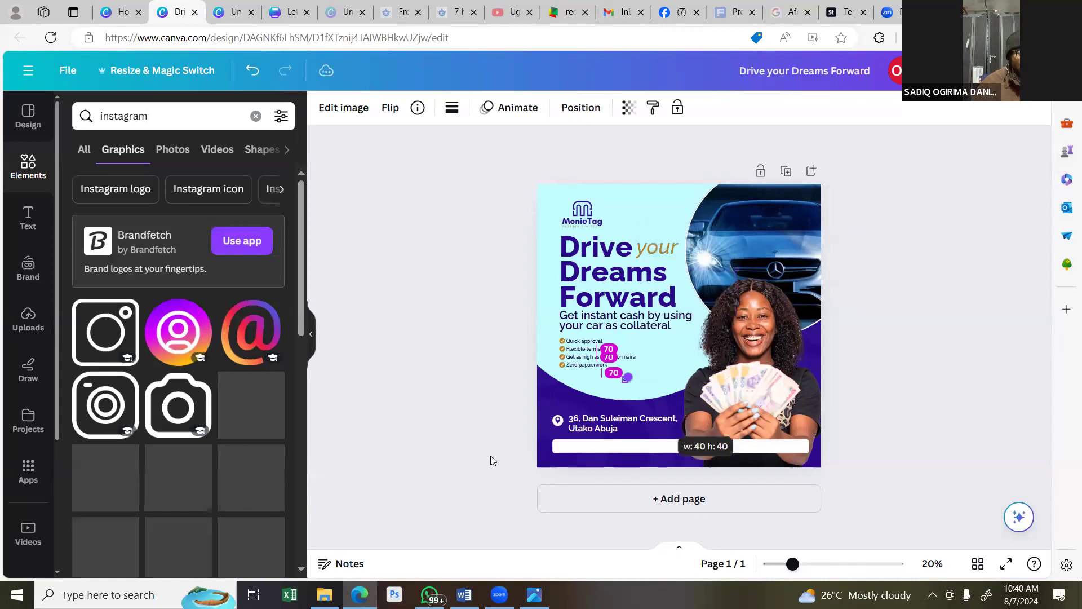
{"action": "left_click_drag", "start_coordinate": [497, 446], "coordinate": [494, 482]}
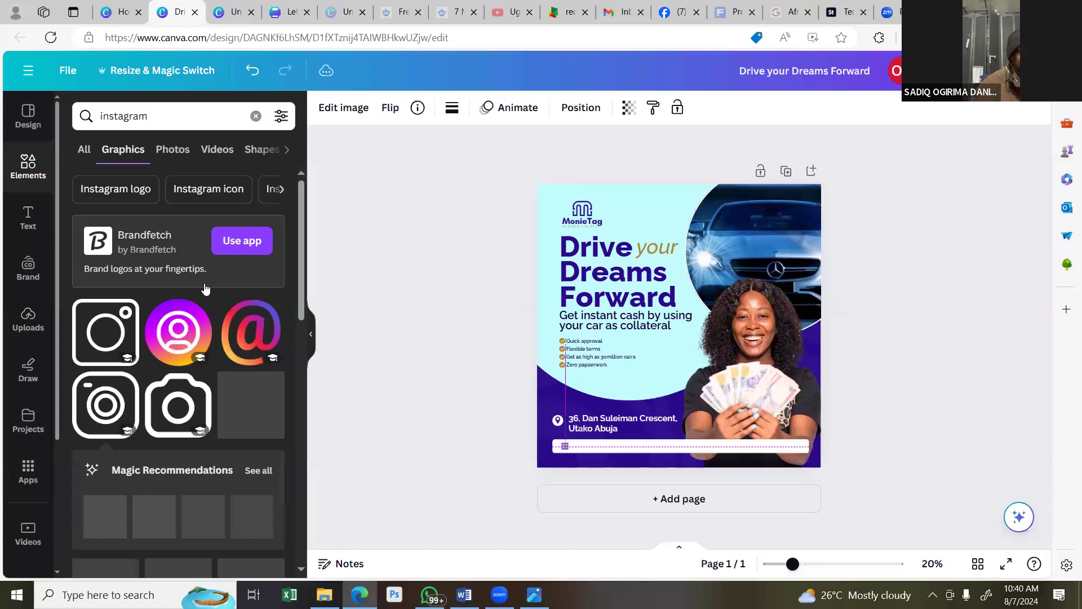
Search graphics for "facebook logo" and place a small black "f" icon near the middle of the white bar.
{"action": "scroll", "coordinate": [205, 289], "scroll_direction": "up", "scroll_amount": 3}
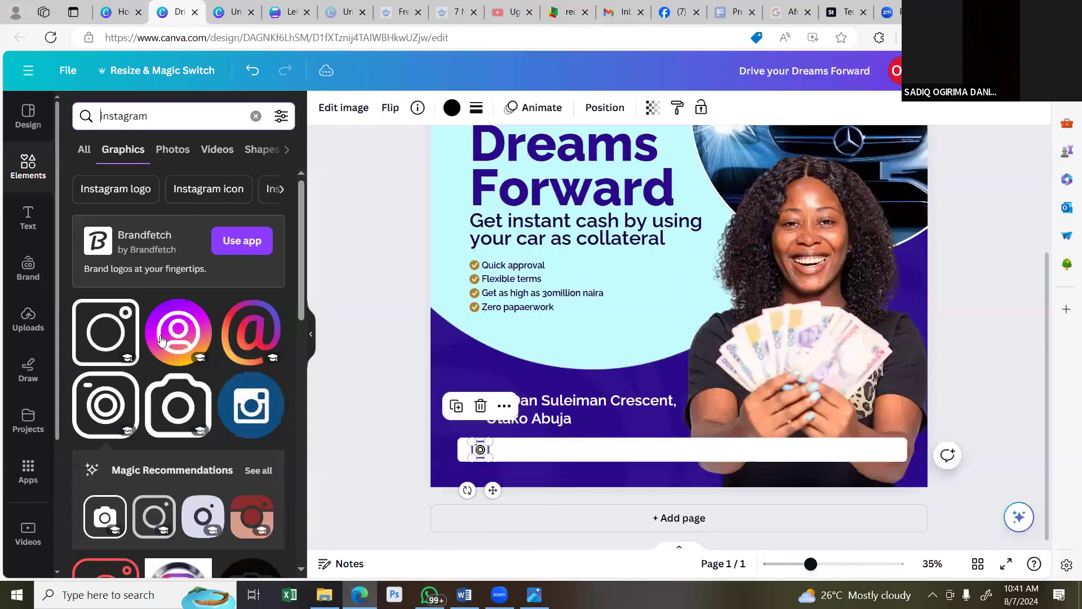
{"action": "key", "text": "ctrl+a"}
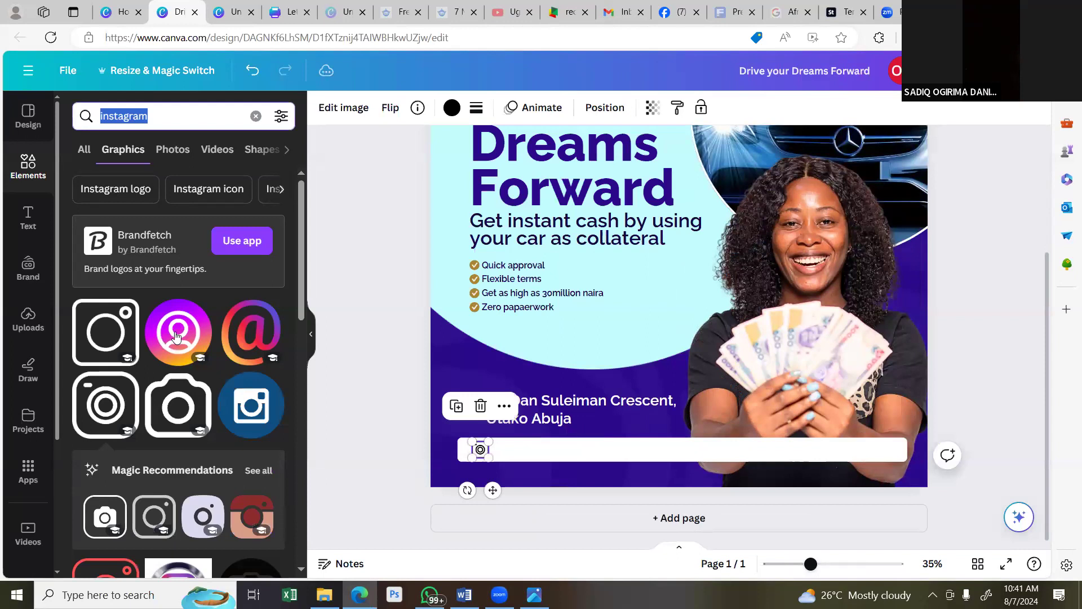
{"action": "type", "text": "facebook logo"}
{"action": "key", "text": "Return"}
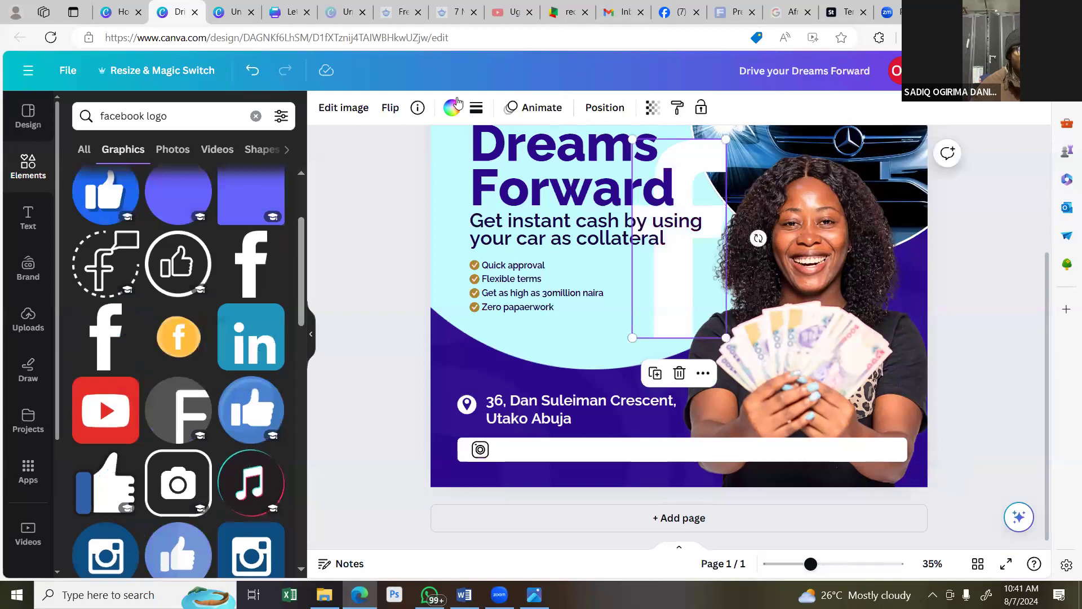
{"action": "left_click_drag", "start_coordinate": [726, 139], "coordinate": [685, 450]}
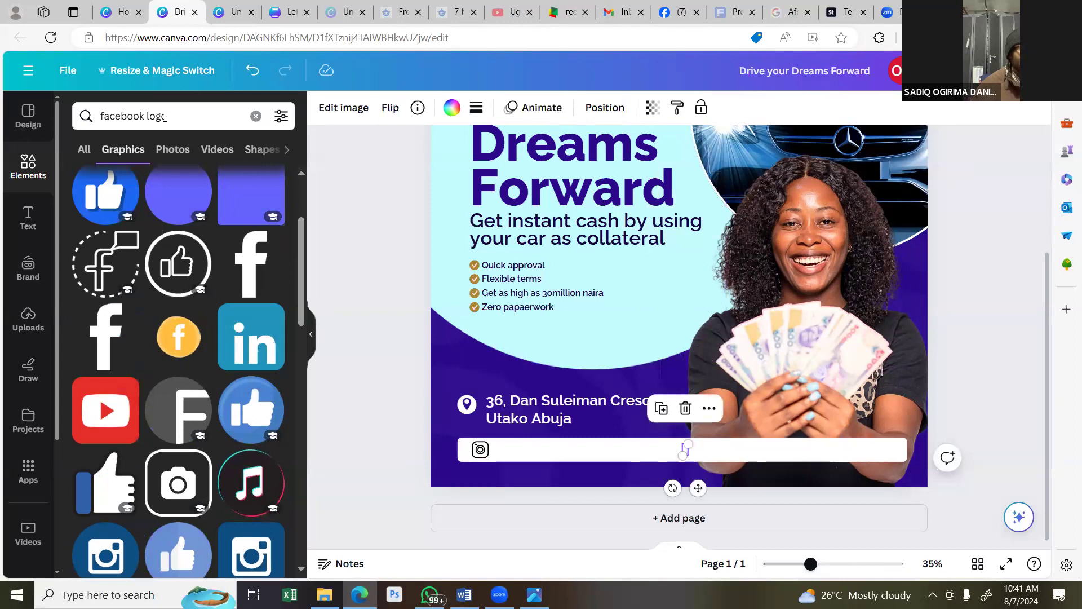
Search graphics for "phone call" and place a small black round phone icon on the white bar, right of the Facebook icon.
{"action": "triple_click", "coordinate": [102, 103]}
{"action": "type", "text": "phone c"}
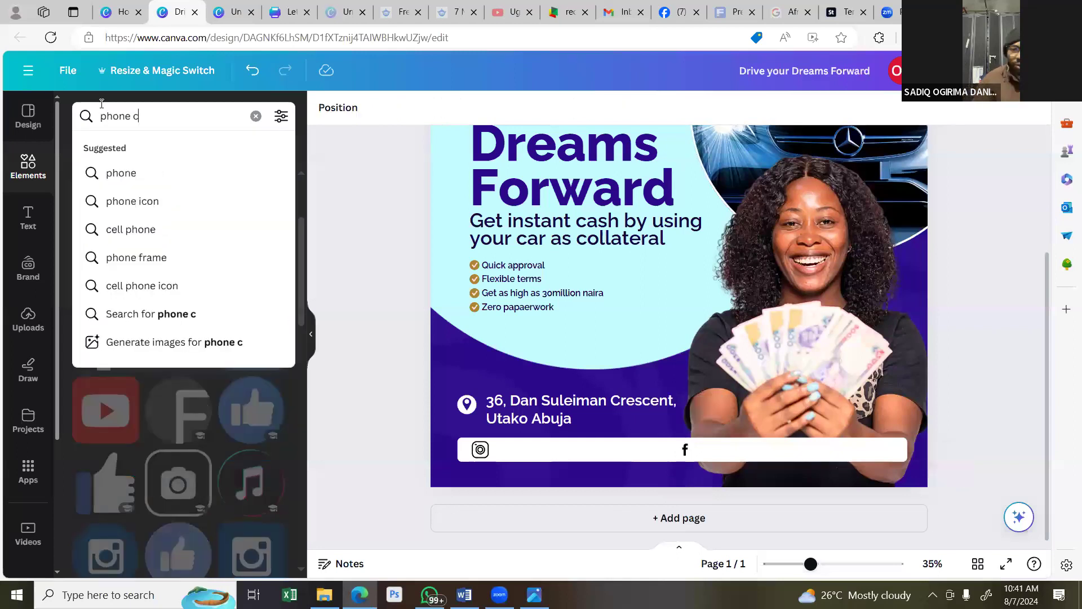
{"action": "left_click", "coordinate": [149, 201]}
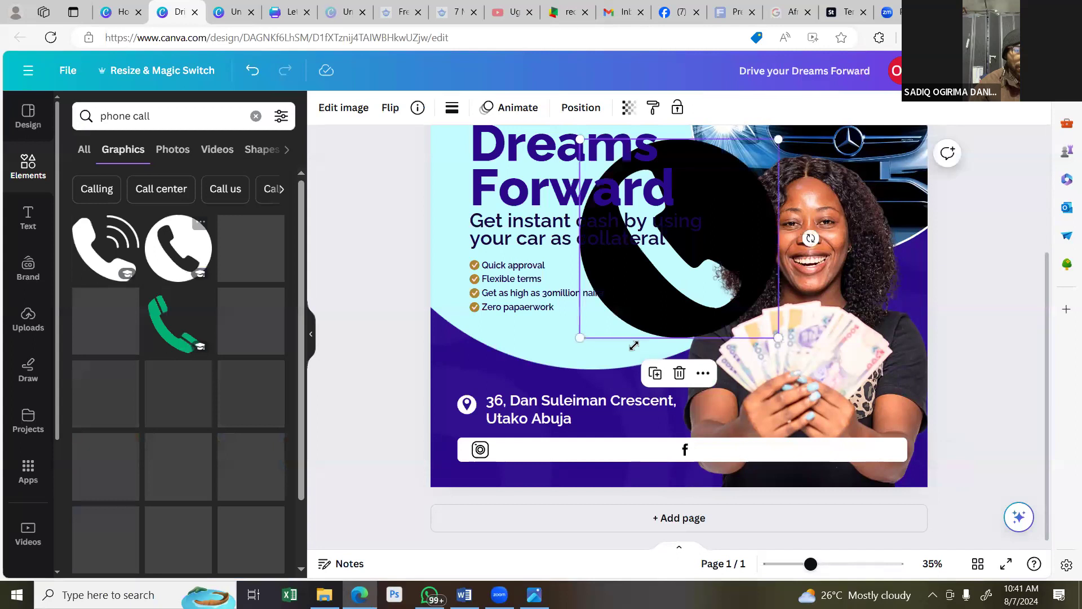
{"action": "left_click_drag", "start_coordinate": [634, 345], "coordinate": [592, 325]}
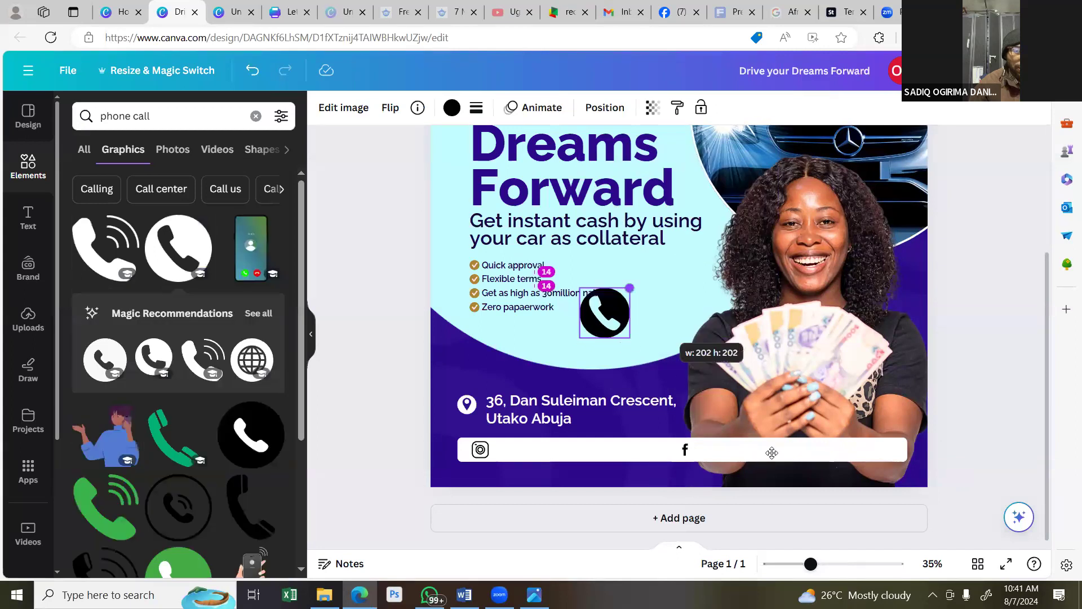
{"action": "left_click_drag", "start_coordinate": [791, 446], "coordinate": [797, 442]}
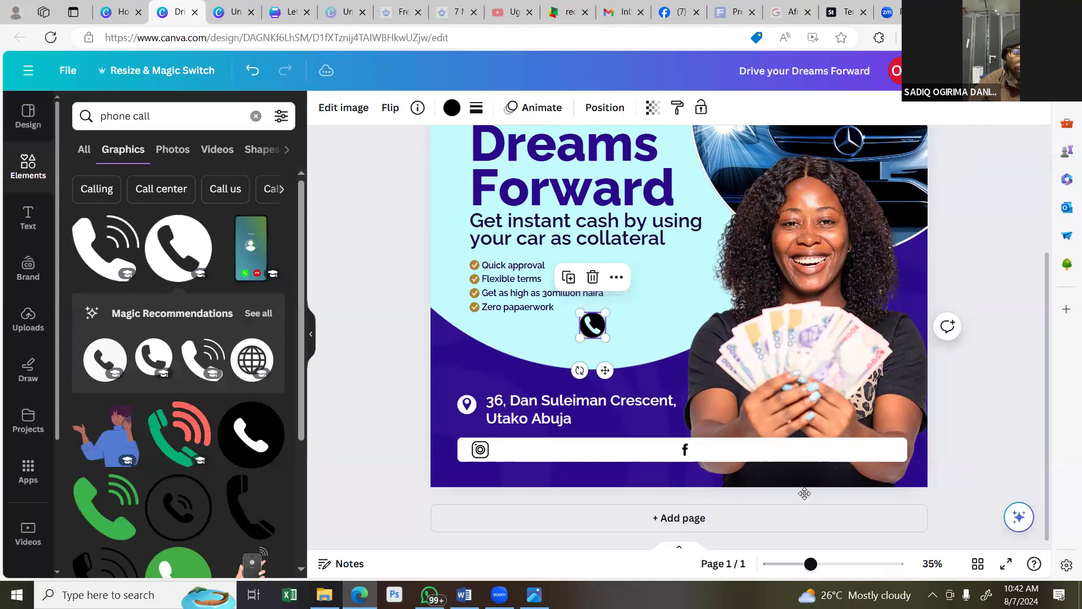
{"action": "left_click_drag", "start_coordinate": [802, 485], "coordinate": [791, 450]}
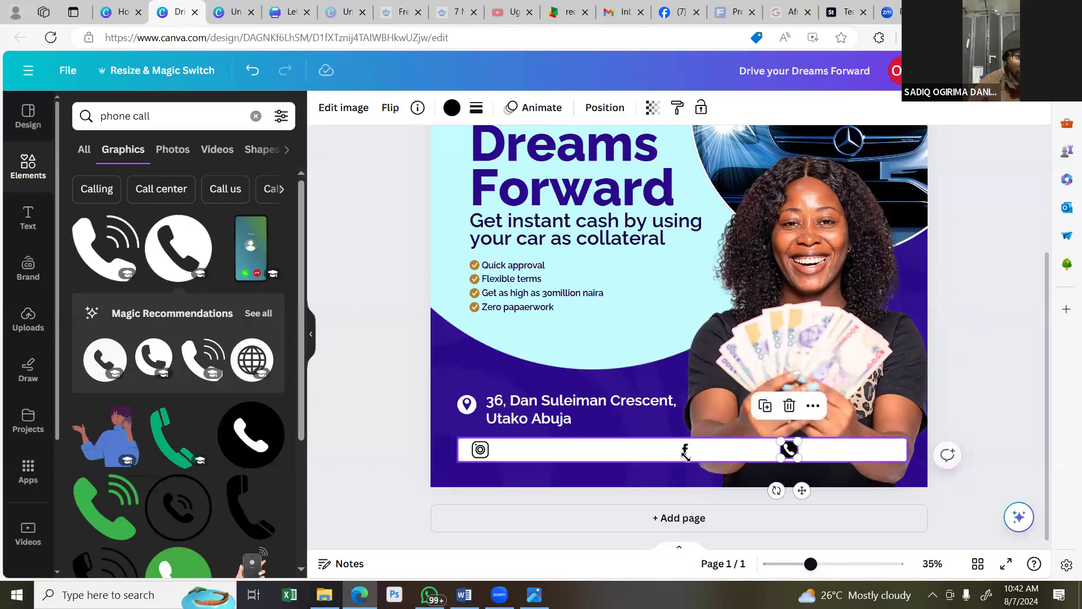
Enlarge the Facebook "f" icon to about 32 by 68 and adjust the phone icon's size to suit the white bar.
{"action": "mouse_move", "coordinate": [687, 452]}
{"action": "left_mouse_down"}
{"action": "mouse_move", "coordinate": [701, 444]}
{"action": "mouse_move", "coordinate": [691, 441]}
{"action": "left_mouse_up"}
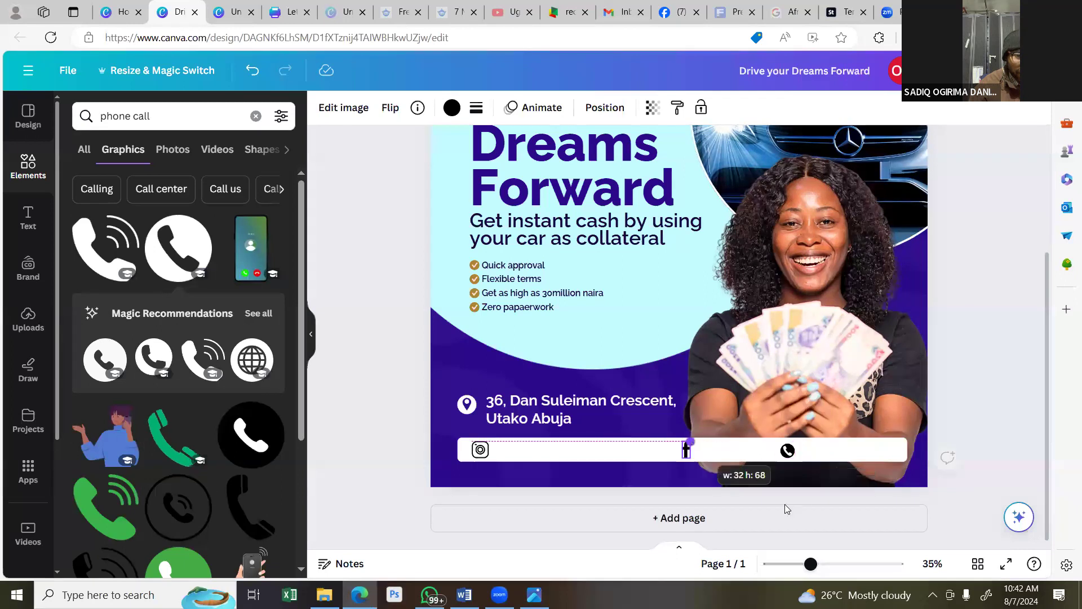
{"action": "left_click", "coordinate": [790, 450]}
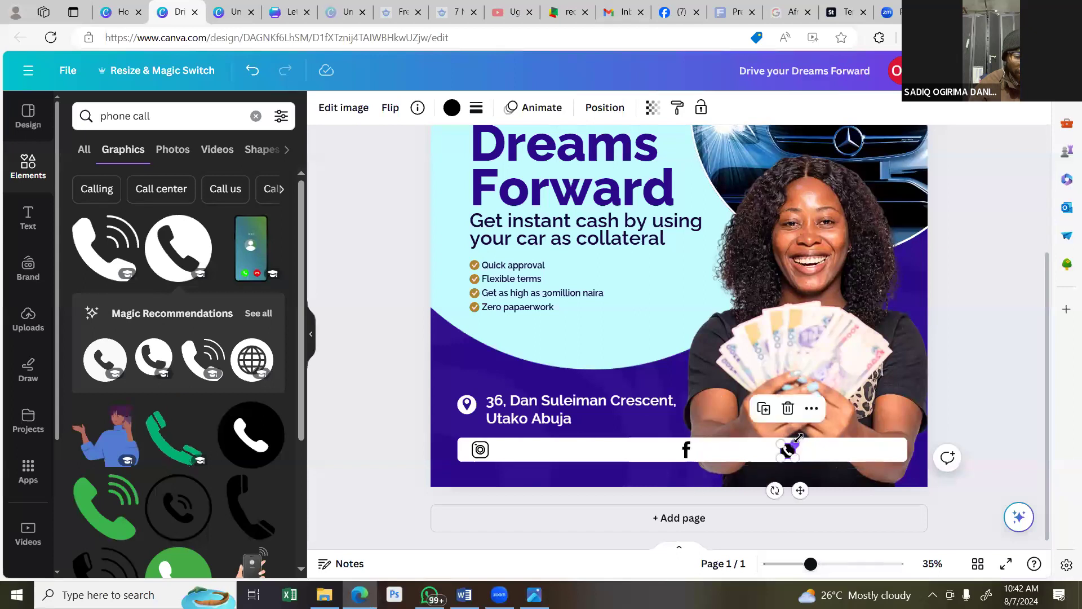
{"action": "left_click_drag", "start_coordinate": [797, 455], "coordinate": [799, 458]}
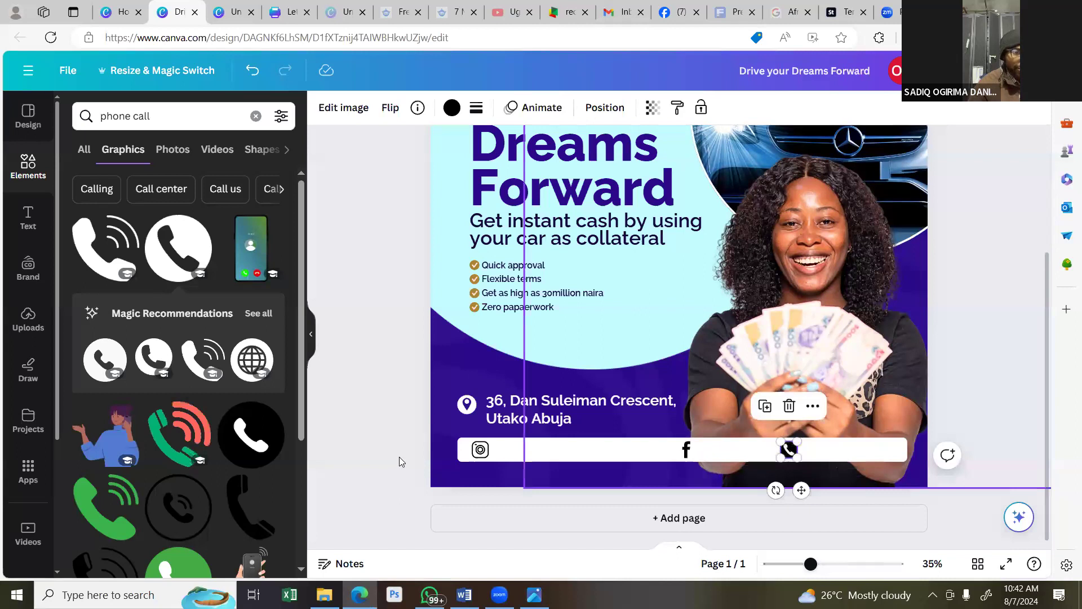
{"action": "key", "text": "Escape"}
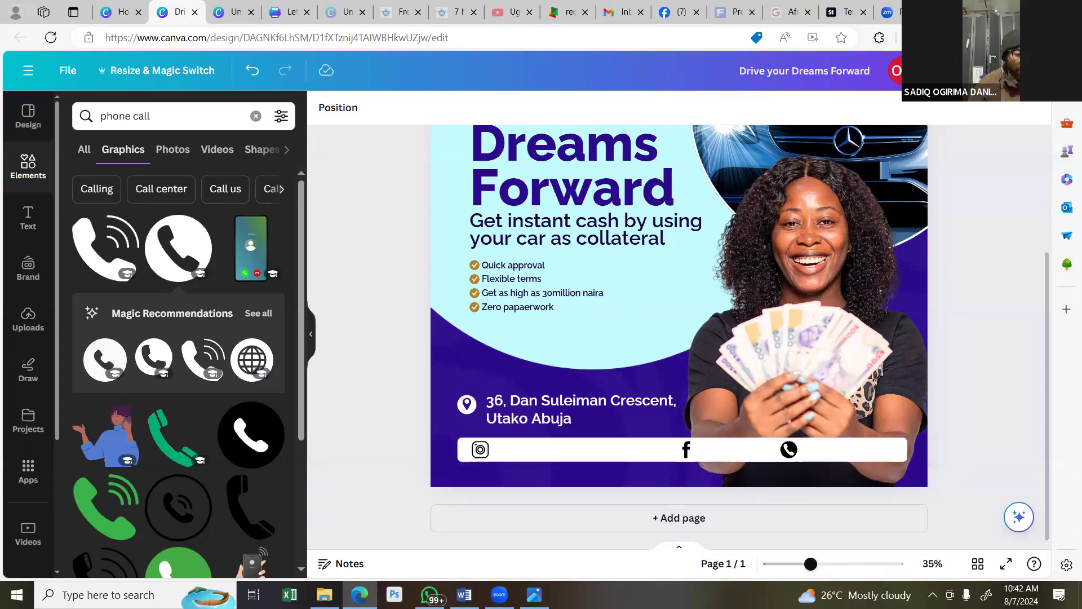
Check the reference flyer's contact row, then add the dark text "monietag_ng" beside the Instagram icon, fit its box and middle-align both.
{"action": "key", "text": "alt+Tab"}
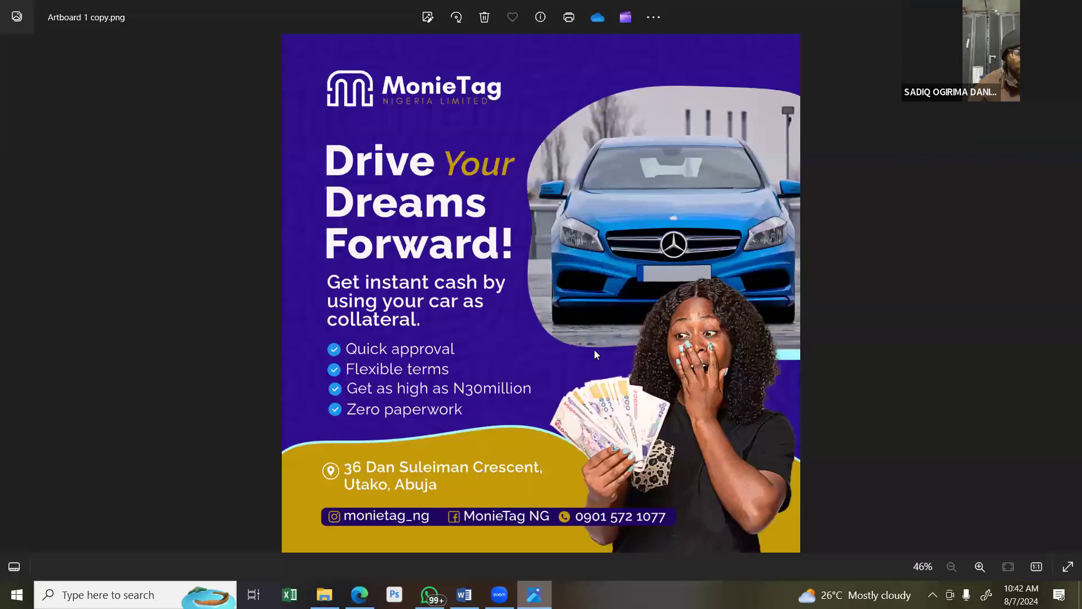
{"action": "key", "text": "alt+Tab"}
{"action": "left_click", "coordinate": [584, 442]}
{"action": "left_click", "coordinate": [584, 442]}
{"action": "key", "text": "BackSpace"}
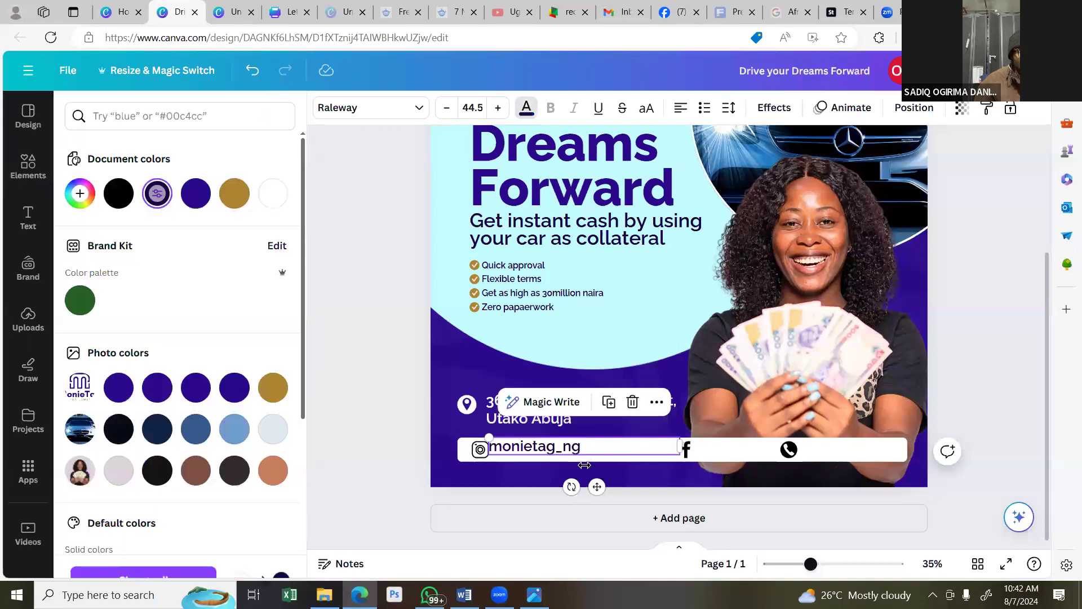
{"action": "left_click_drag", "start_coordinate": [584, 465], "coordinate": [584, 465]}
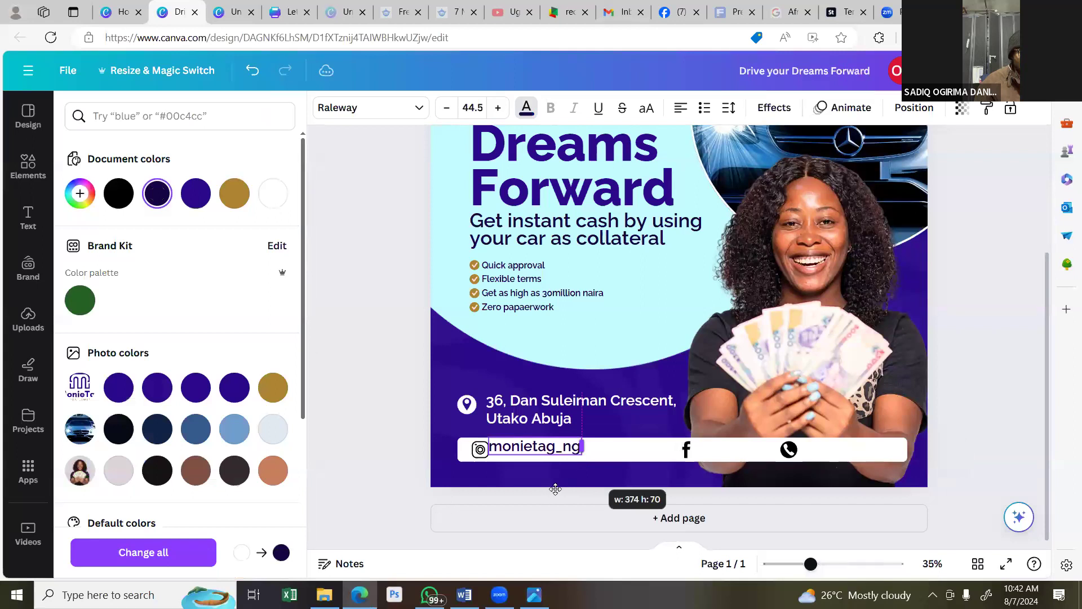
{"action": "left_click_drag", "start_coordinate": [554, 487], "coordinate": [559, 488]}
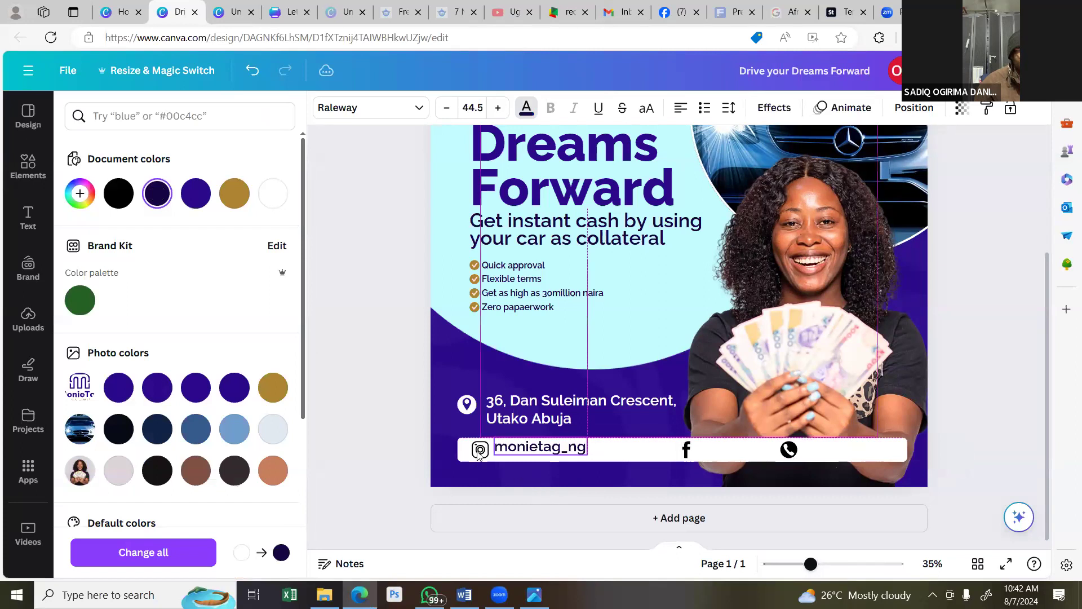
{"action": "left_click_drag", "start_coordinate": [478, 454], "coordinate": [478, 457]}
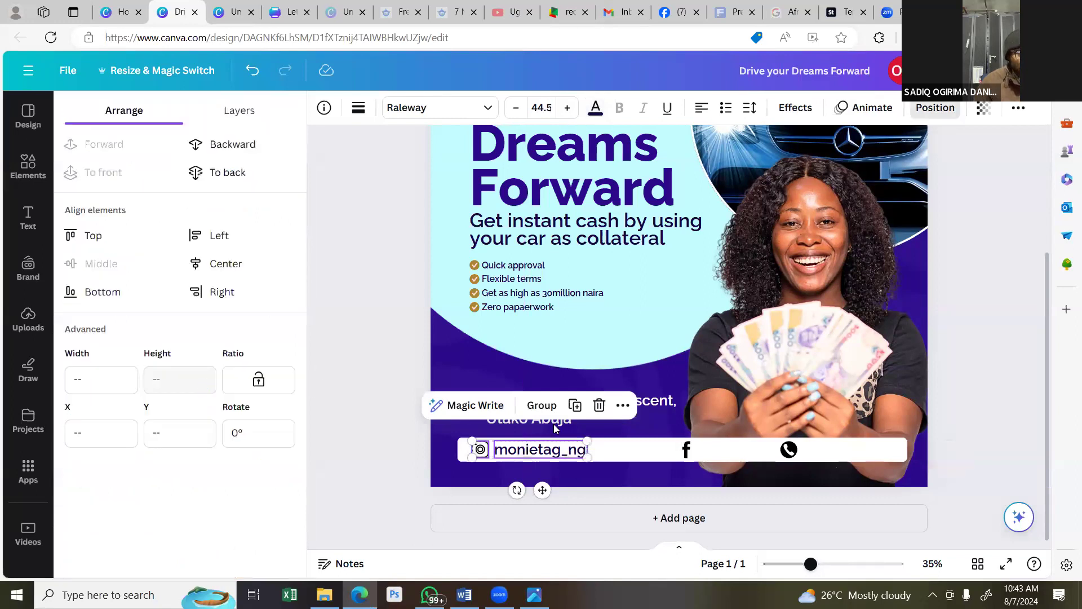
Duplicate the Instagram handle text beside the Facebook icon and change the copy to "Monietag NG".
{"action": "left_click", "coordinate": [575, 405]}
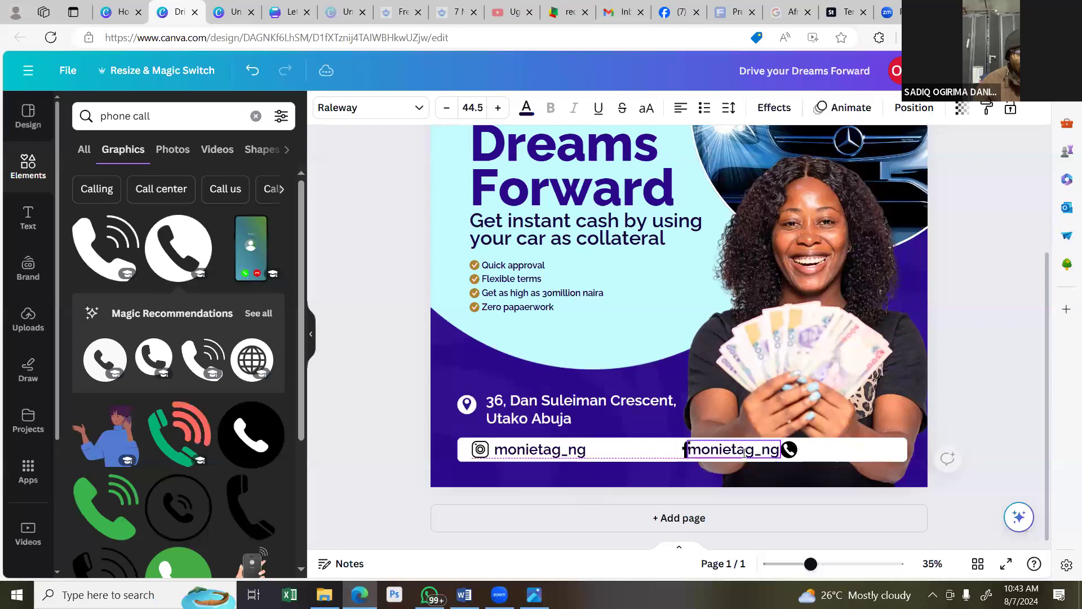
{"action": "double_click", "coordinate": [745, 451]}
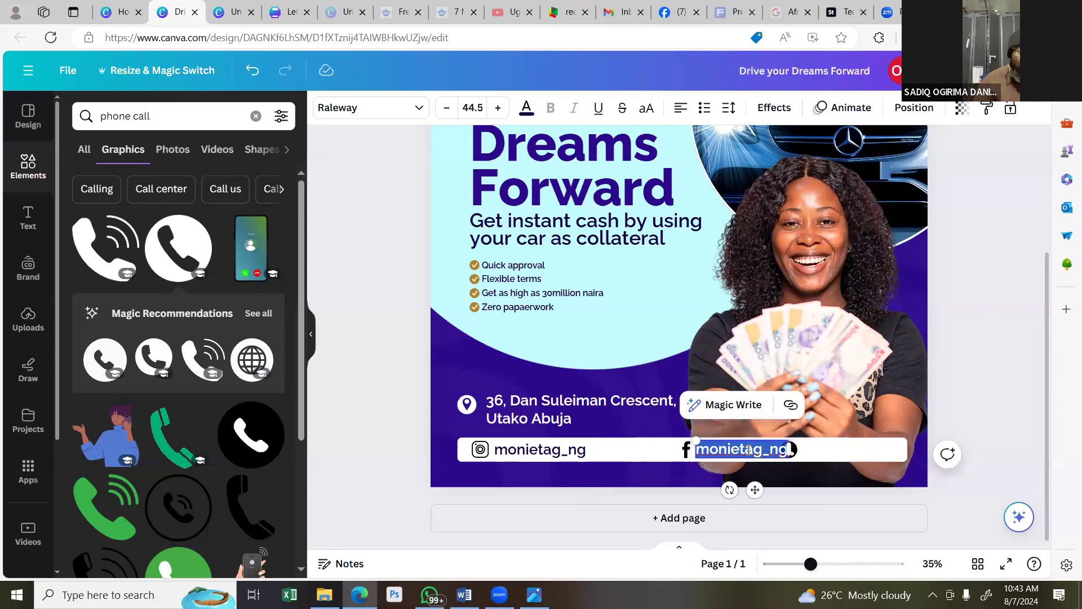
{"action": "type", "text": "Monietag"}
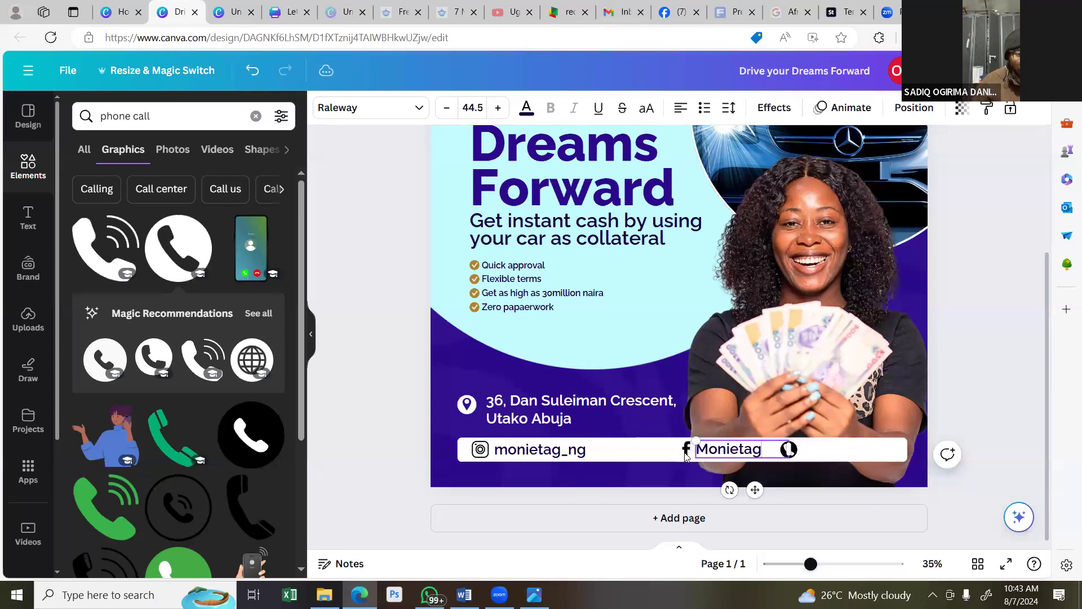
{"action": "type", "text": " NG"}
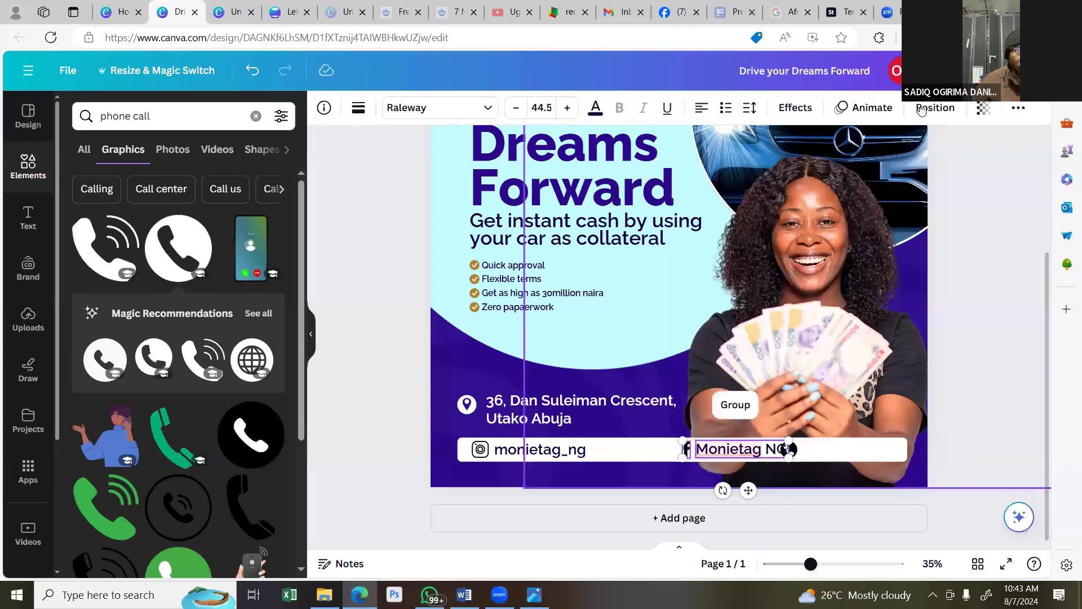
Middle-align the Facebook icon with "Monietag NG" and shift them closer to the Instagram handle, making room for the phone icon.
{"action": "left_click", "coordinate": [748, 490]}
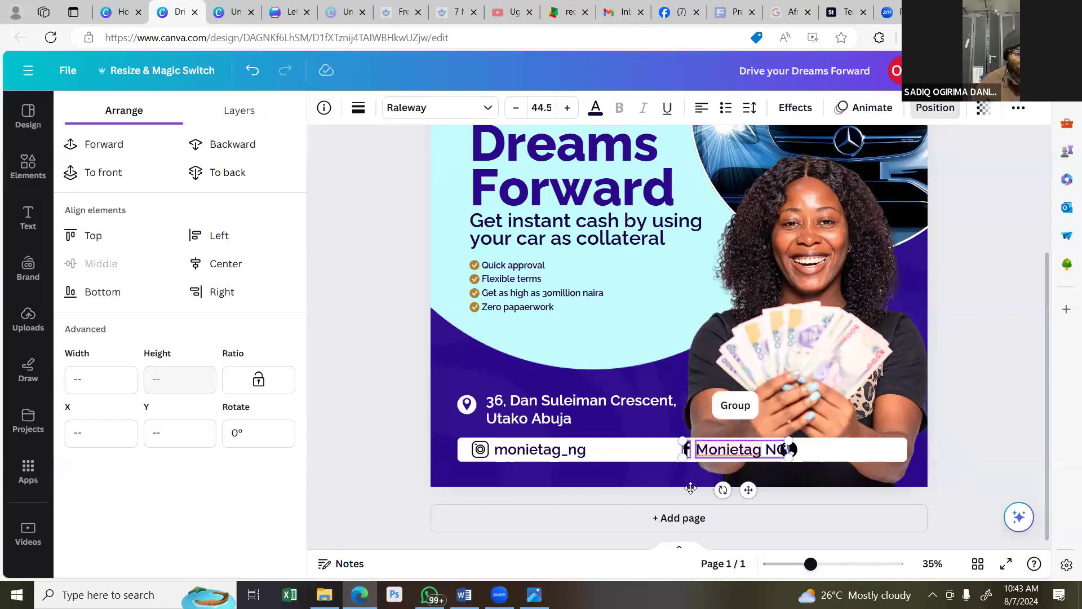
{"action": "mouse_move", "coordinate": [767, 463]}
{"action": "left_mouse_down"}
{"action": "mouse_move", "coordinate": [716, 468]}
{"action": "mouse_move", "coordinate": [768, 465]}
{"action": "left_mouse_up"}
{"action": "left_click", "coordinate": [768, 457]}
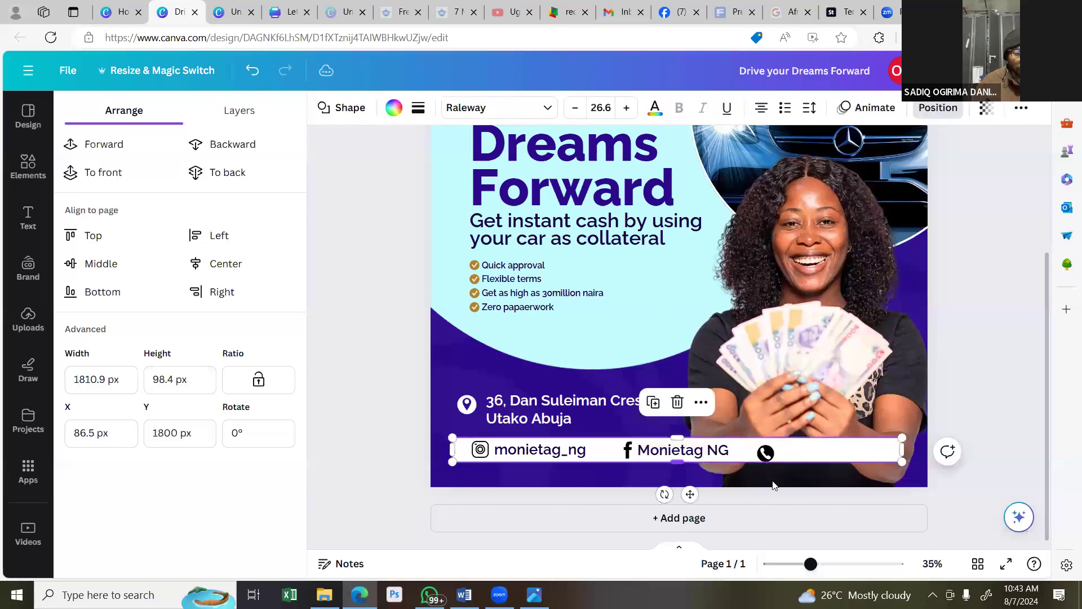
Move the phone icon closer to "Monietag NG" and place a copy of that text beside it.
{"action": "left_click", "coordinate": [767, 455]}
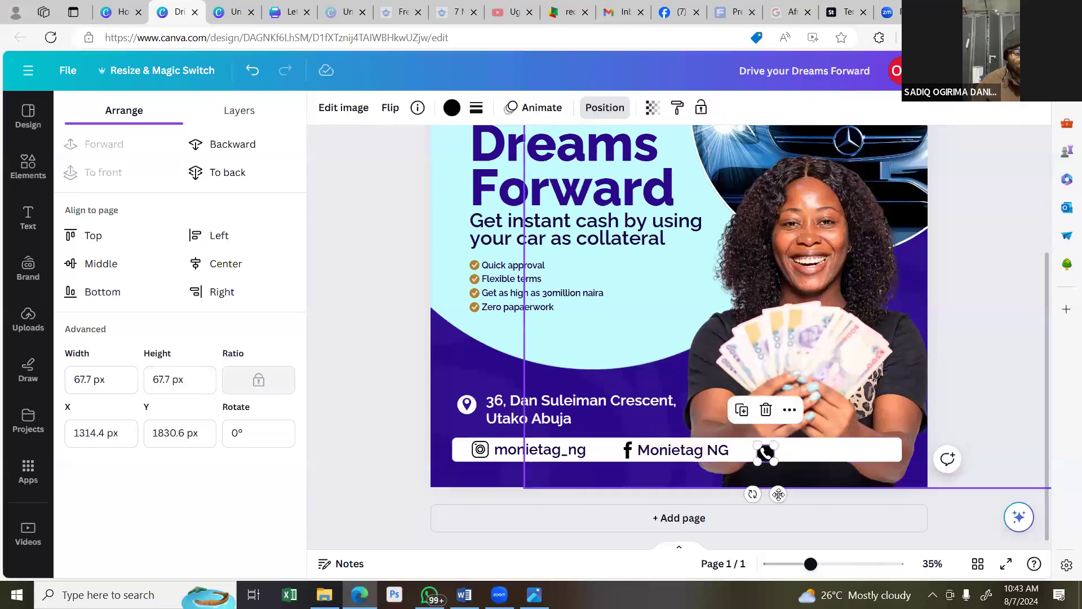
{"action": "left_click_drag", "start_coordinate": [762, 487], "coordinate": [767, 489]}
{"action": "left_click_drag", "start_coordinate": [685, 458], "coordinate": [795, 464]}
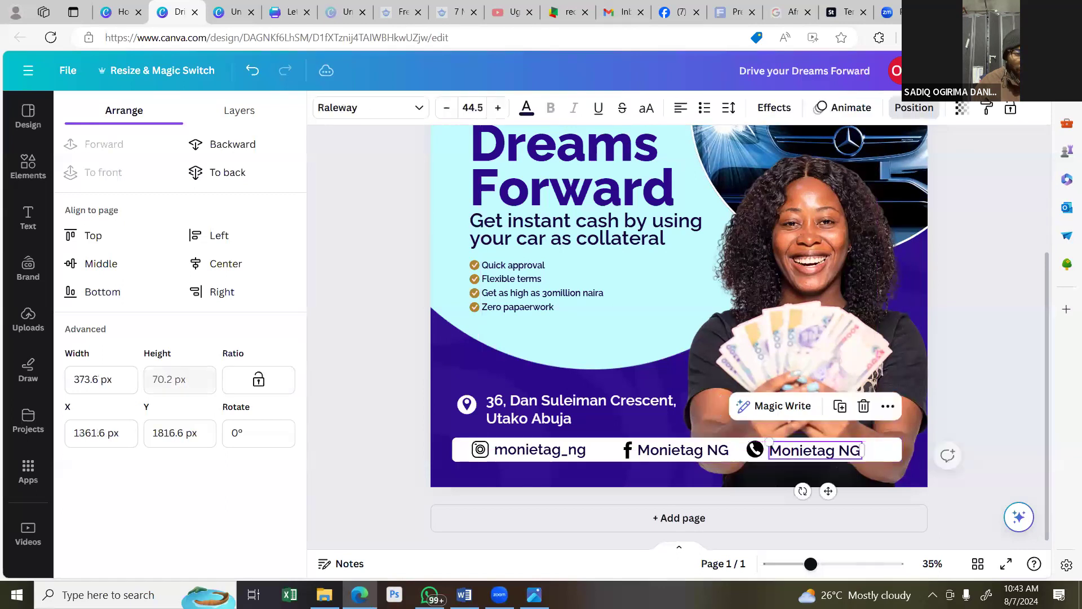
Replace the text beside the phone icon with the phone number from the reference flyer and narrow its box to fit.
{"action": "key", "text": "alt+Tab"}
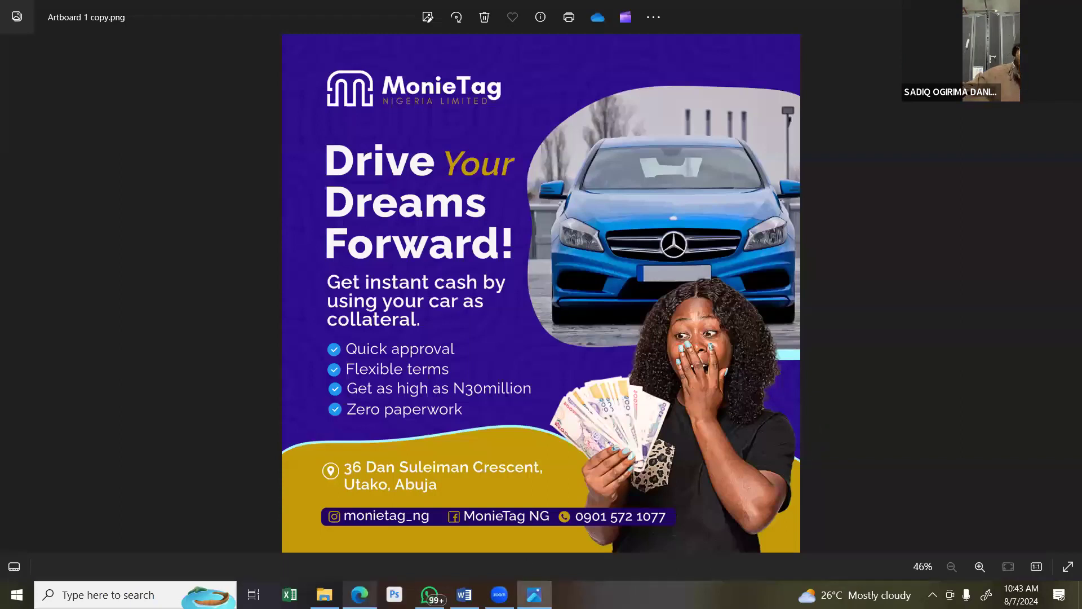
{"action": "key", "text": "alt+Tab"}
{"action": "type", "text": "572"}
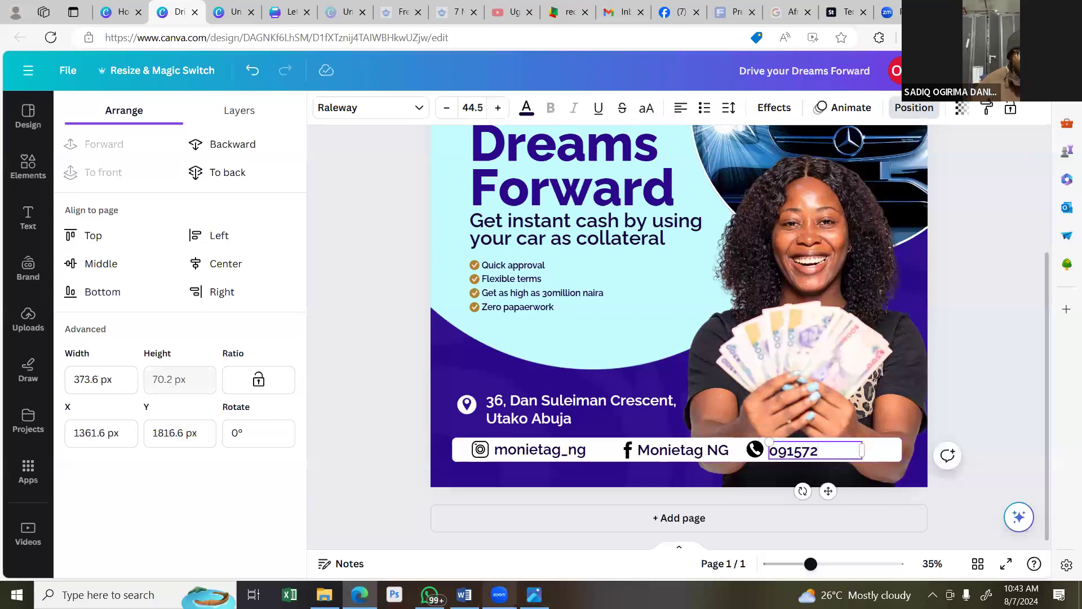
{"action": "key", "text": "alt+Tab"}
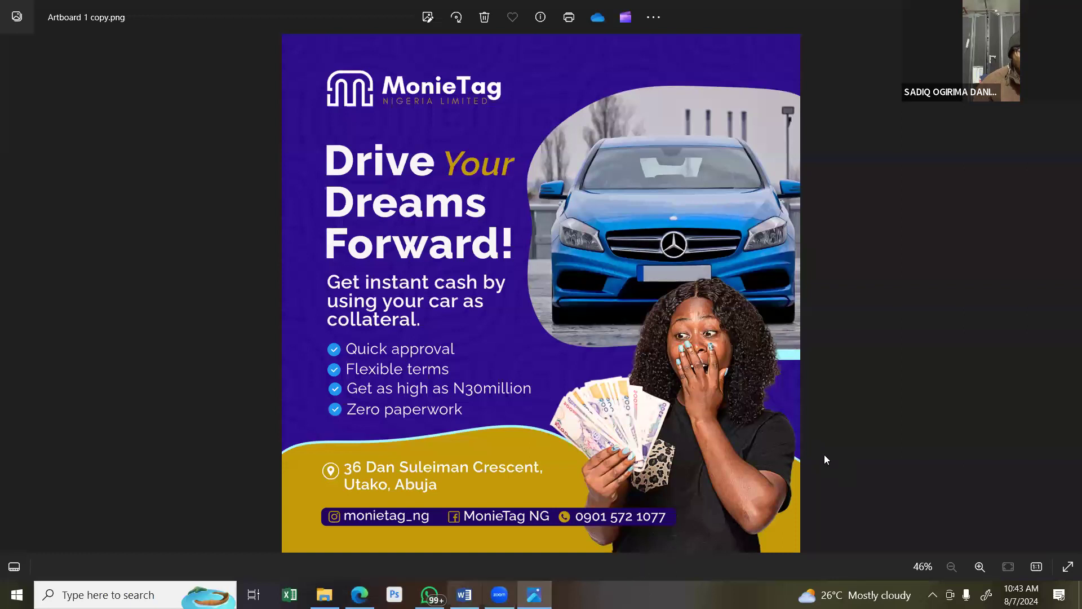
{"action": "key", "text": "alt+Tab"}
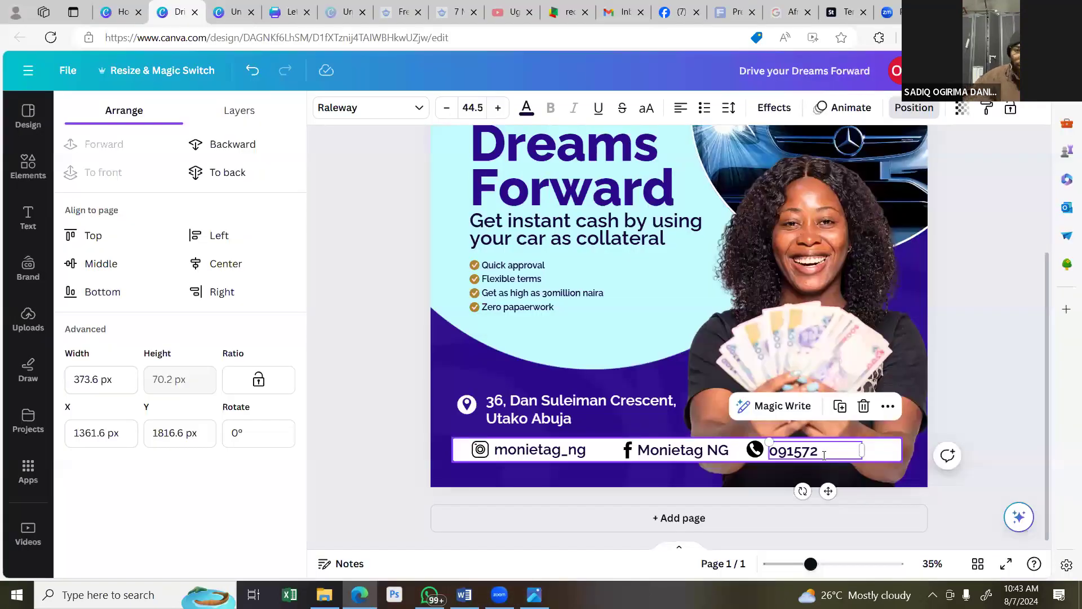
{"action": "type", "text": "1077"}
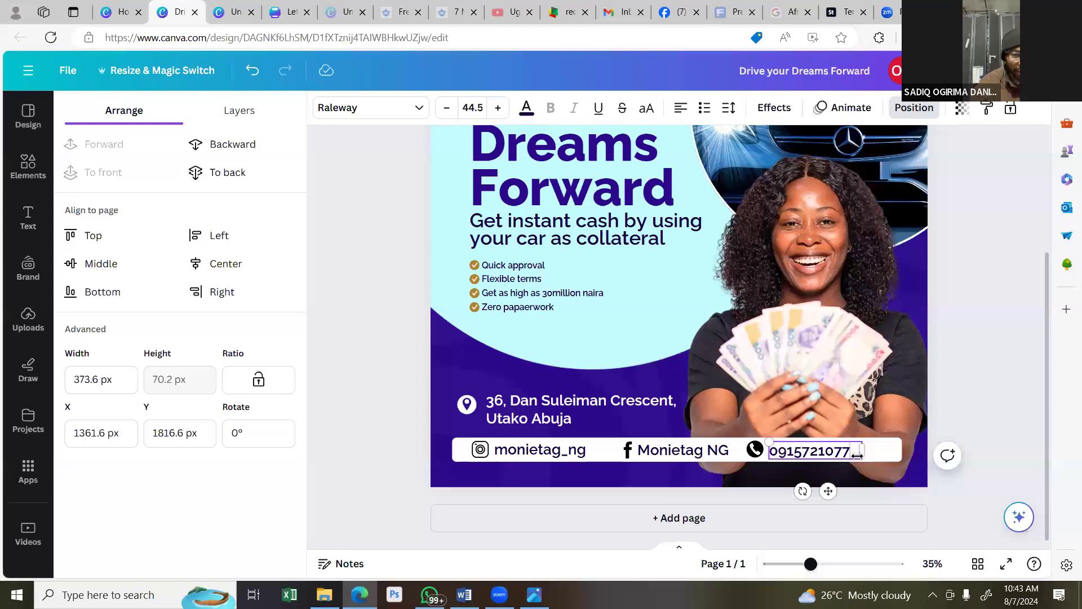
{"action": "left_click_drag", "start_coordinate": [863, 458], "coordinate": [854, 458]}
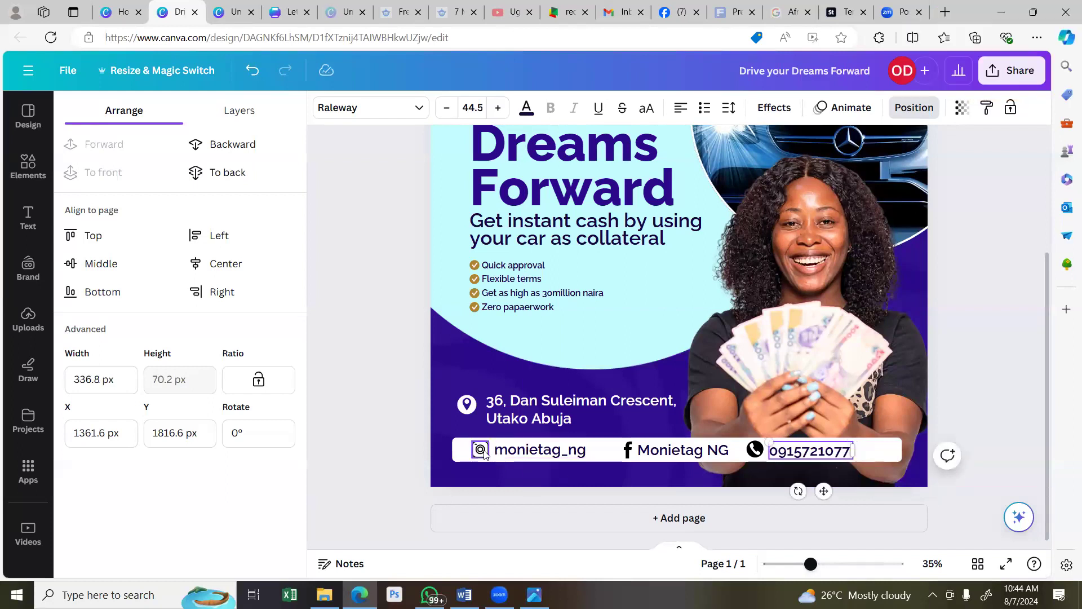
Compare the phone number with the reference flyer, insert the missing 0, and widen its text box to keep it on one line.
{"action": "left_click", "coordinate": [502, 454], "text": "shift"}
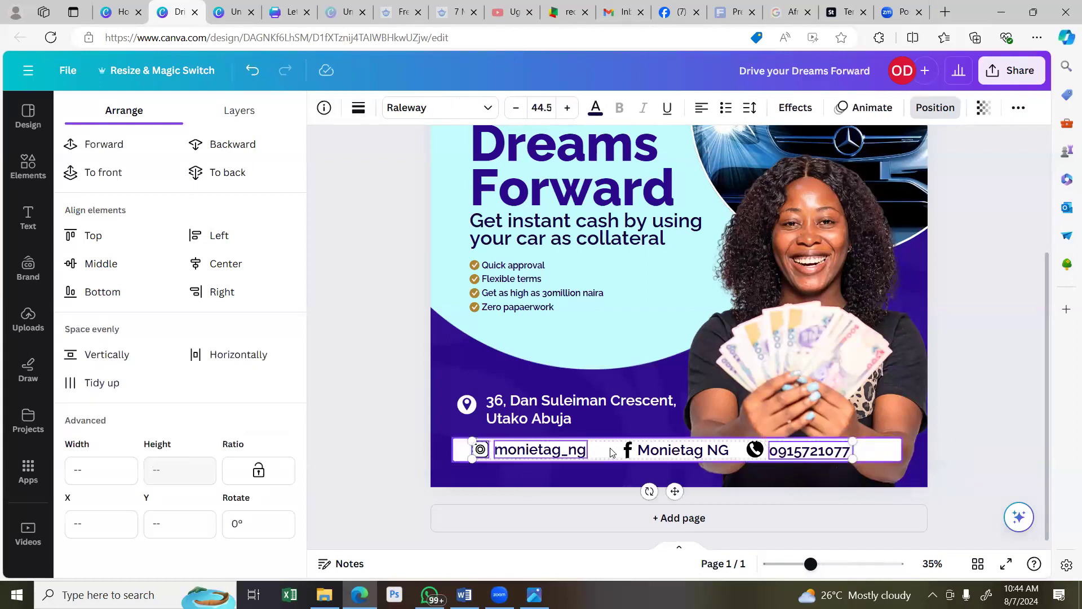
{"action": "key", "text": "alt+Tab"}
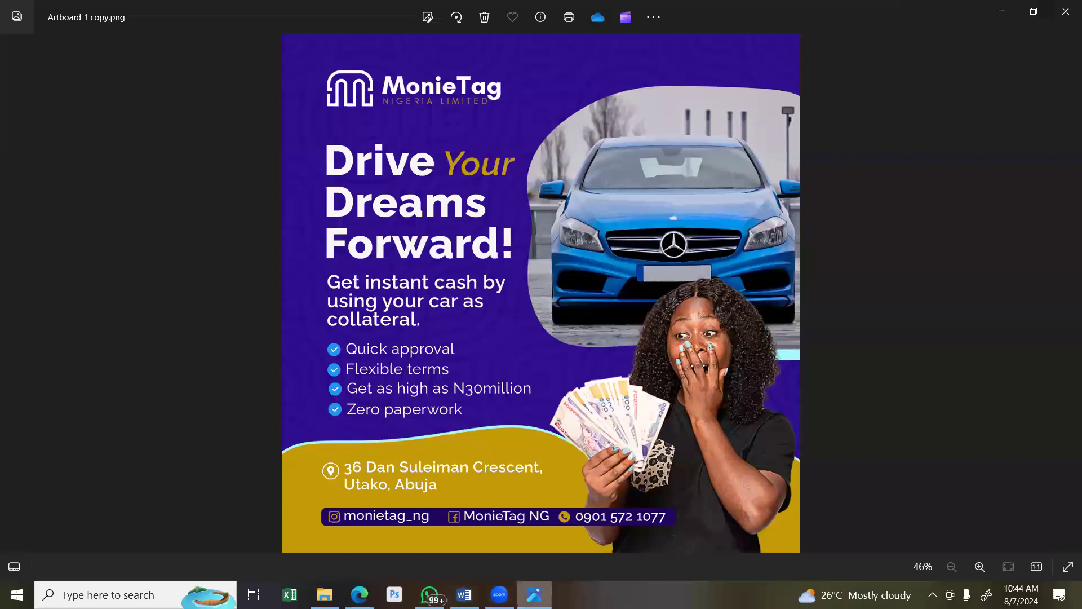
{"action": "key", "text": "alt+Tab"}
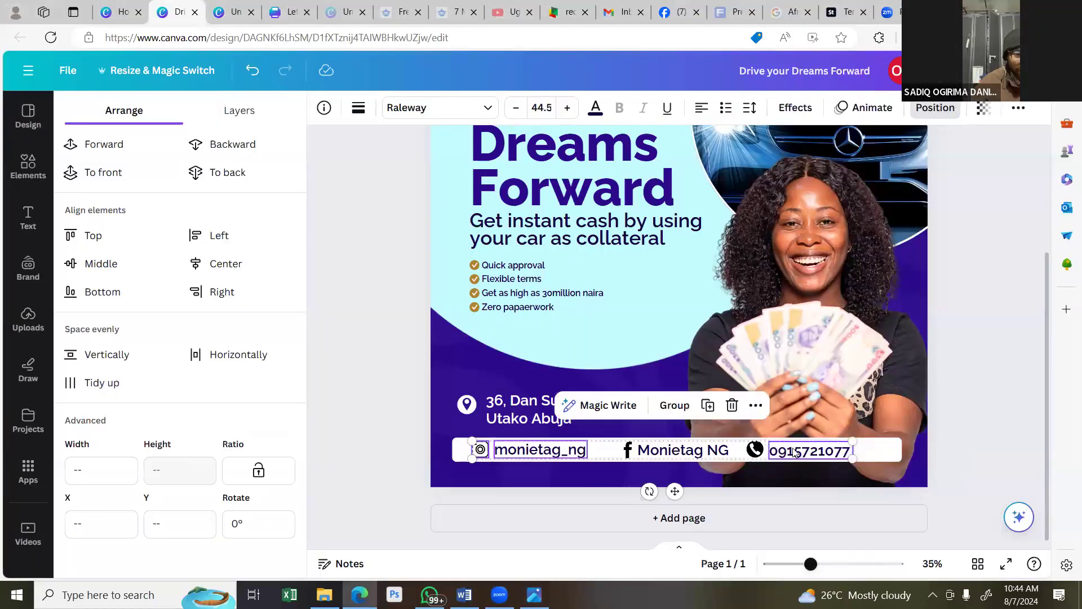
{"action": "left_click", "coordinate": [863, 454]}
{"action": "left_click", "coordinate": [790, 451]}
{"action": "left_click", "coordinate": [790, 452]}
{"action": "type", "text": "0"}
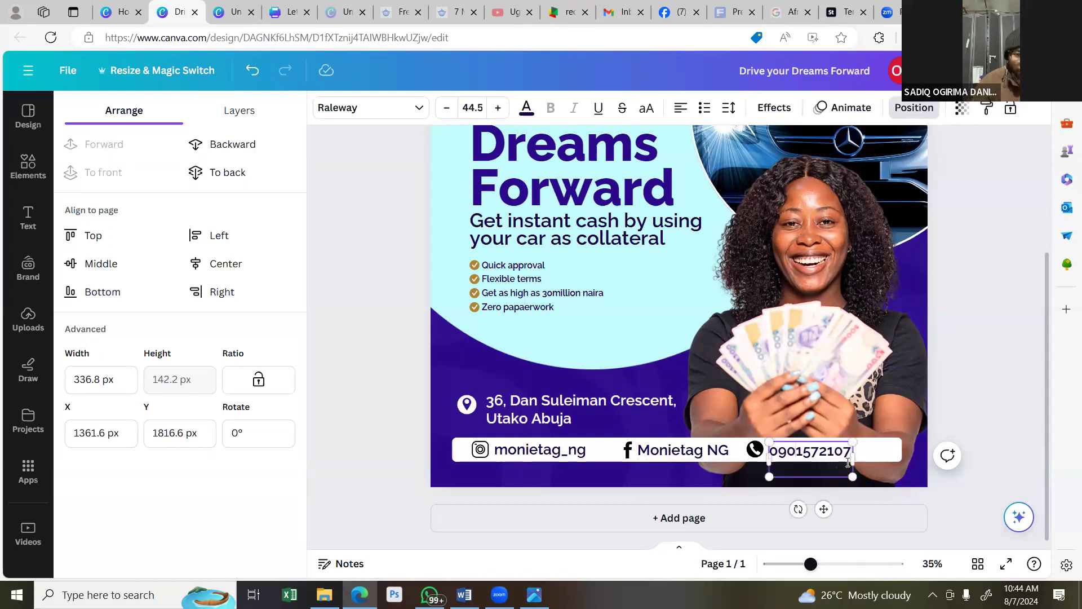
{"action": "left_click_drag", "start_coordinate": [853, 455], "coordinate": [862, 456]}
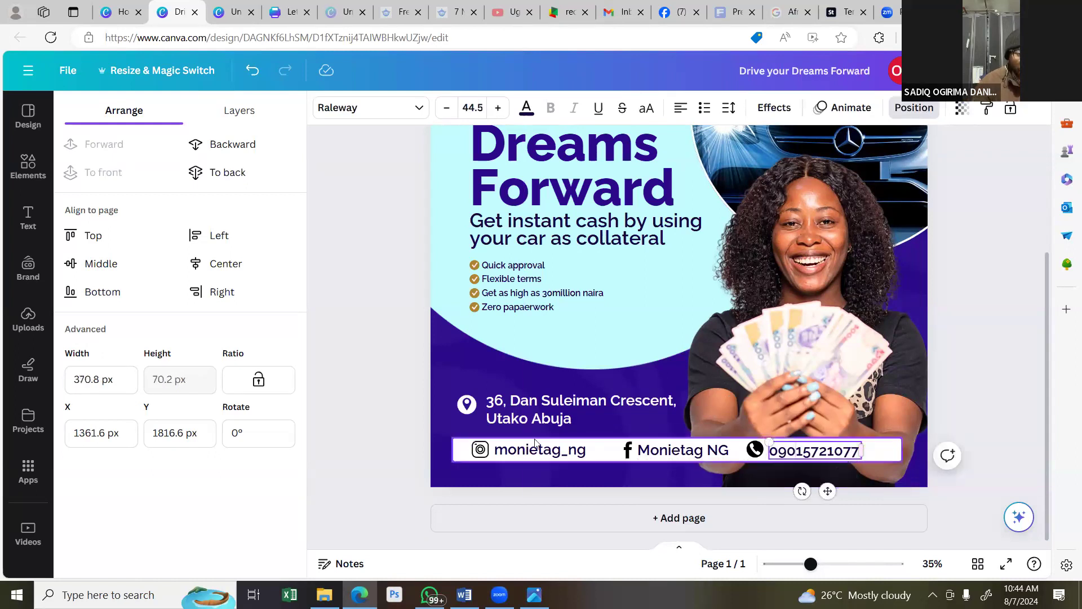
Select all the icons and texts in the contact bar together and scale them down to a text size of 33.4.
{"action": "left_click", "coordinate": [480, 450], "text": "shift"}
{"action": "left_click", "coordinate": [540, 450], "text": "shift"}
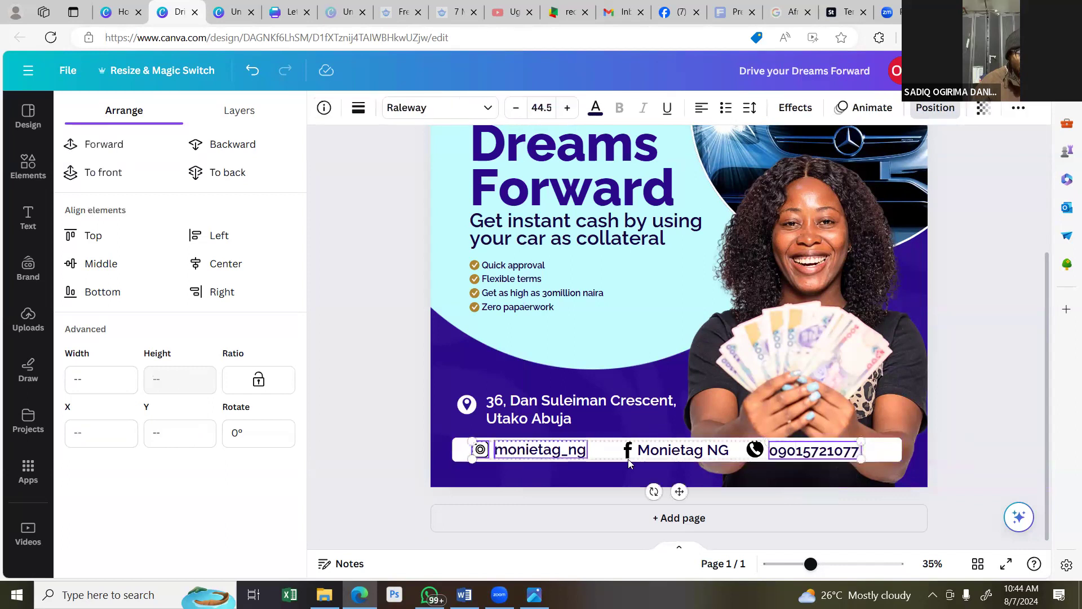
{"action": "left_click", "coordinate": [631, 451], "text": "shift"}
{"action": "left_click", "coordinate": [680, 452], "text": "shift"}
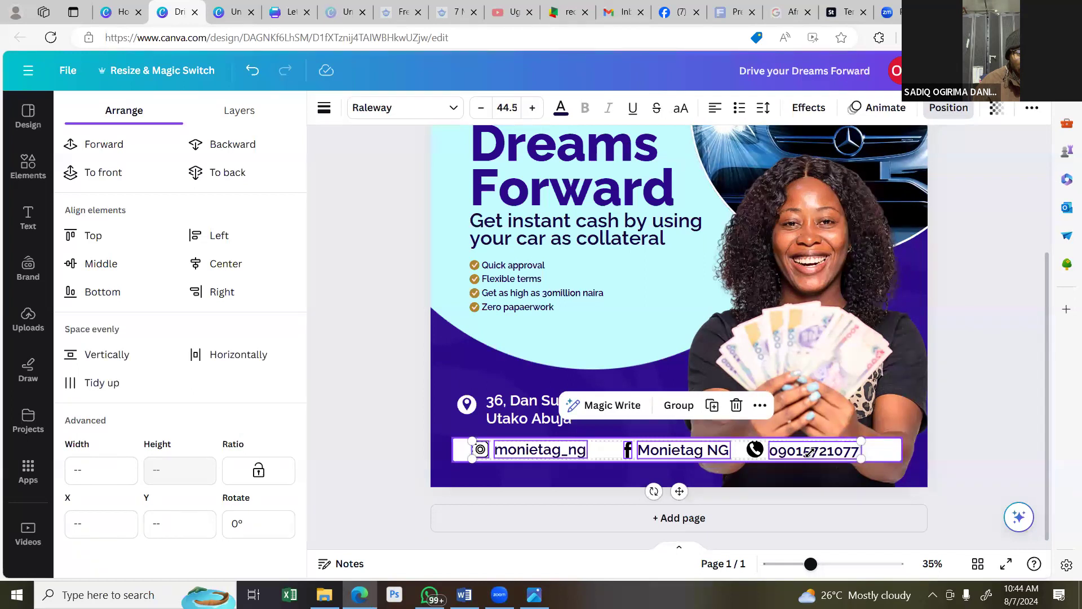
{"action": "left_click_drag", "start_coordinate": [788, 451], "coordinate": [826, 449]}
{"action": "left_click_drag", "start_coordinate": [833, 550], "coordinate": [836, 557]}
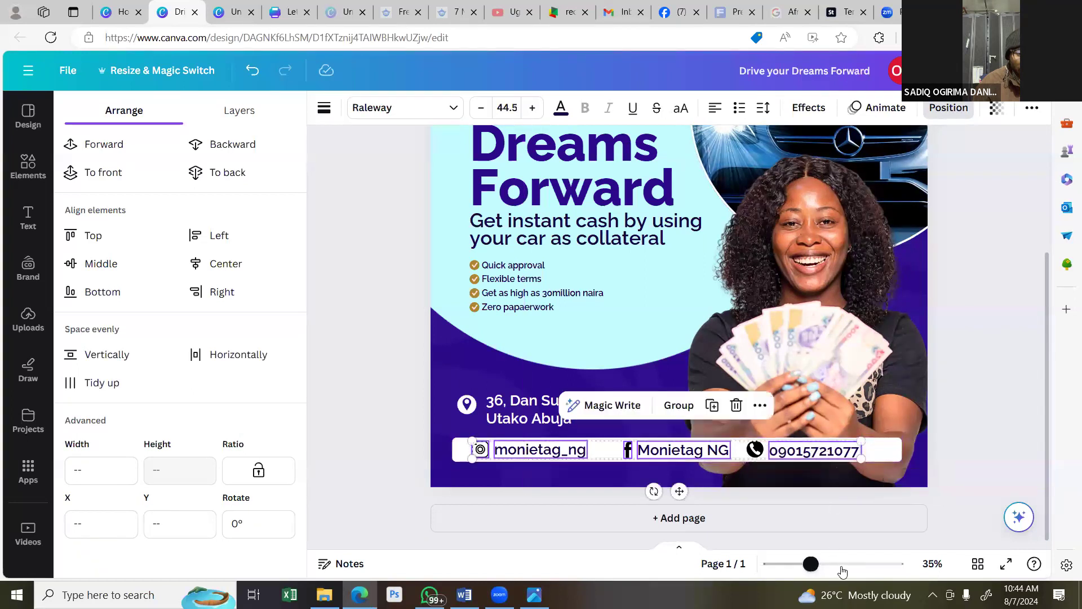
{"action": "scroll", "coordinate": [841, 502], "scroll_direction": "up", "scroll_amount": 5, "text": "ctrl"}
{"action": "scroll", "coordinate": [846, 493], "scroll_direction": "down", "scroll_amount": 4}
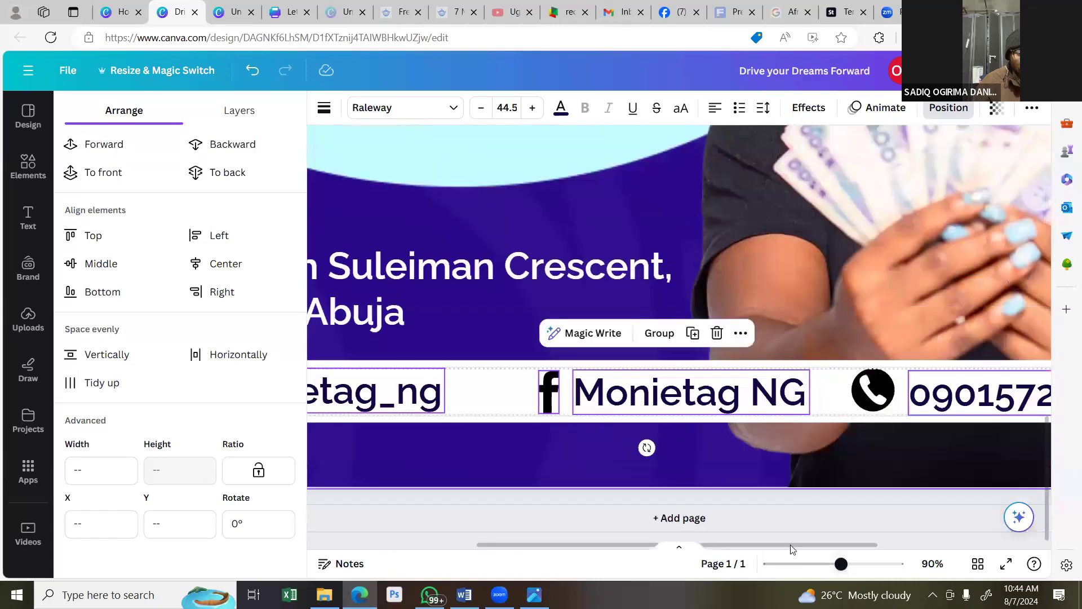
{"action": "scroll", "coordinate": [868, 377], "scroll_direction": "right", "scroll_amount": 3}
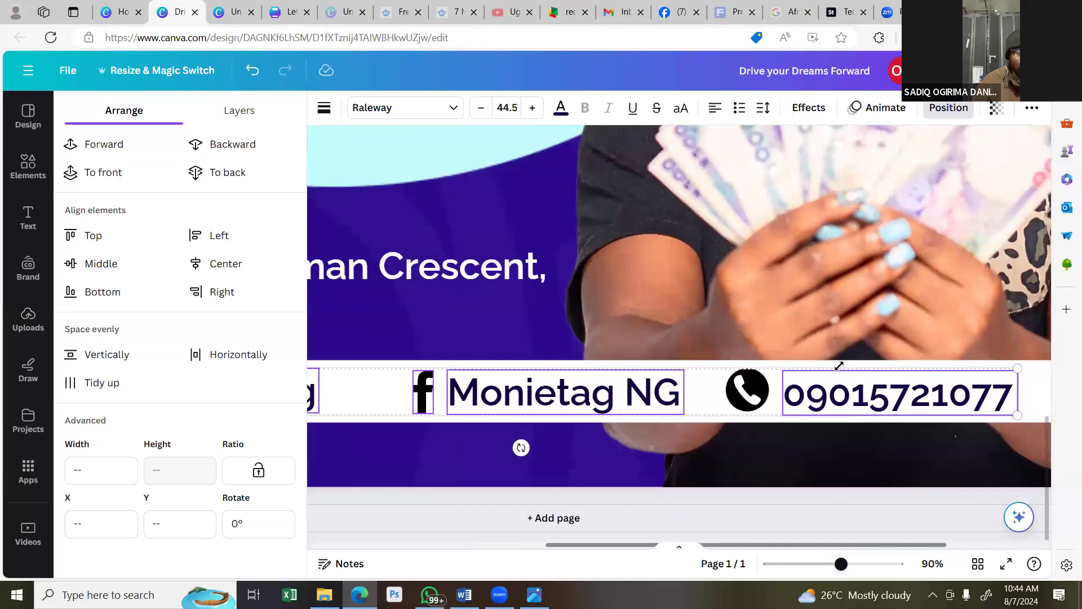
{"action": "scroll", "coordinate": [867, 377], "scroll_direction": "right", "scroll_amount": 4}
{"action": "left_click_drag", "start_coordinate": [842, 368], "coordinate": [709, 394]}
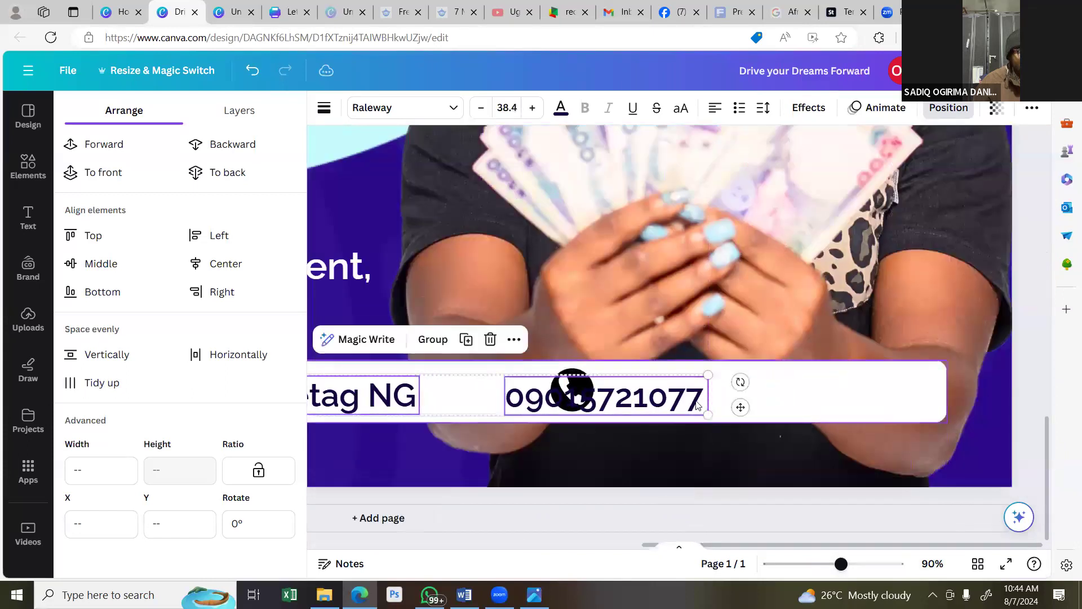
{"action": "key", "text": "ctrl+z"}
{"action": "left_click_drag", "start_coordinate": [842, 369], "coordinate": [889, 390]}
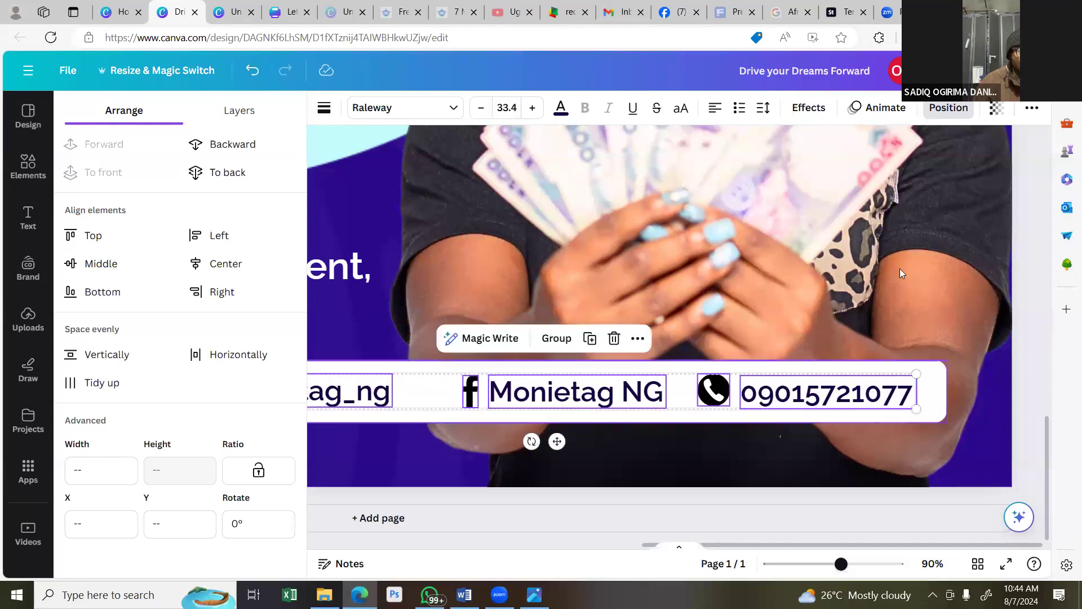
Group the contact icons and texts and center the group horizontally on the page.
{"action": "key", "text": "ctrl+g"}
{"action": "left_click", "coordinate": [224, 263]}
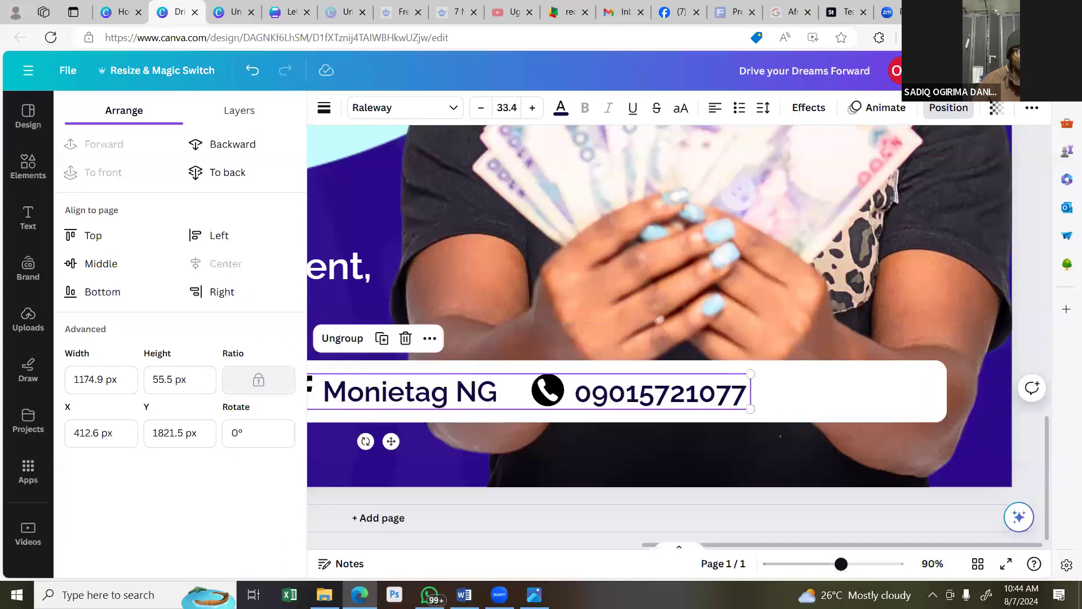
{"action": "left_click", "coordinate": [805, 566]}
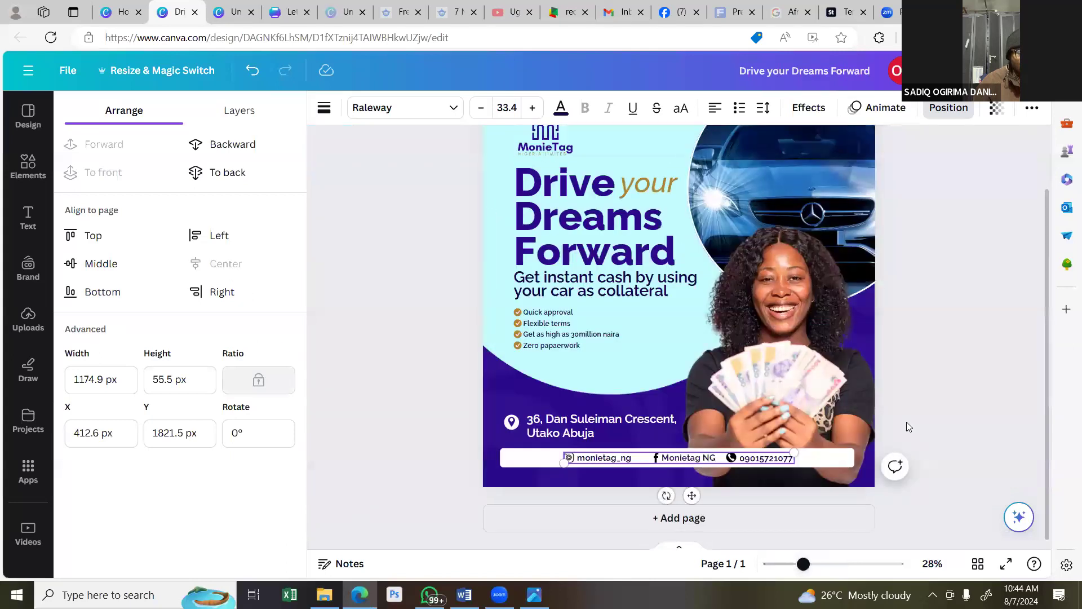
{"action": "left_click", "coordinate": [898, 430]}
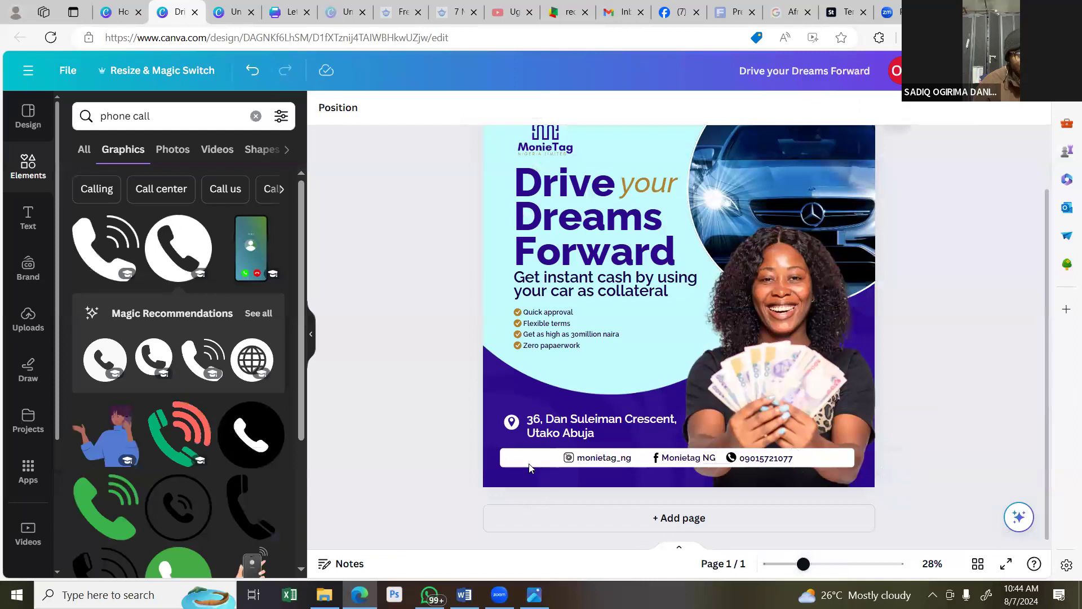
{"action": "left_click", "coordinate": [502, 459]}
{"action": "left_click_drag", "start_coordinate": [501, 459], "coordinate": [545, 463]}
{"action": "left_click_drag", "start_coordinate": [853, 456], "coordinate": [808, 466]}
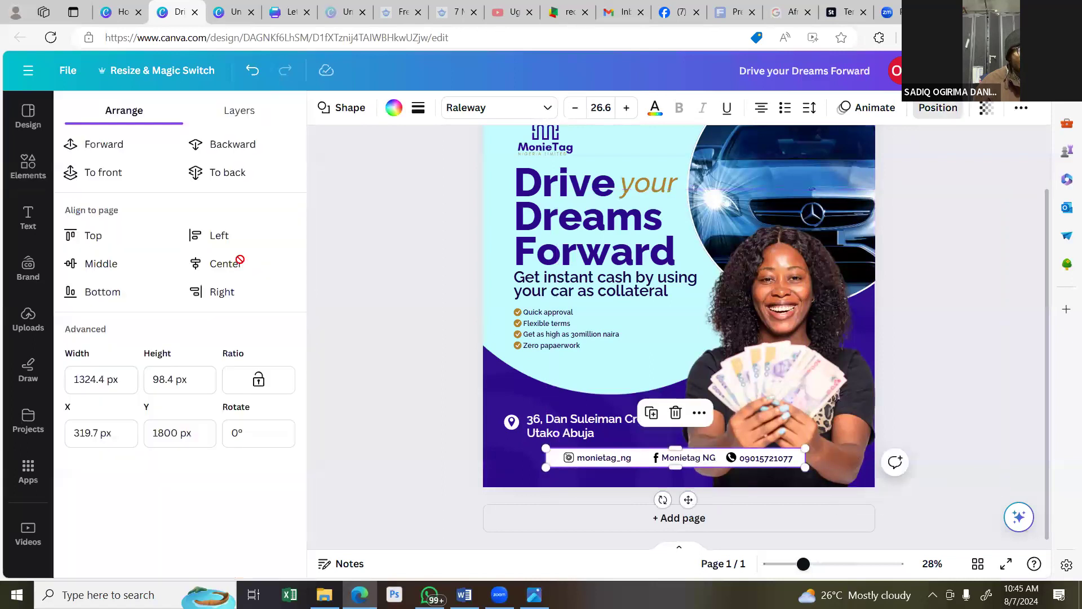
{"action": "left_click", "coordinate": [333, 329]}
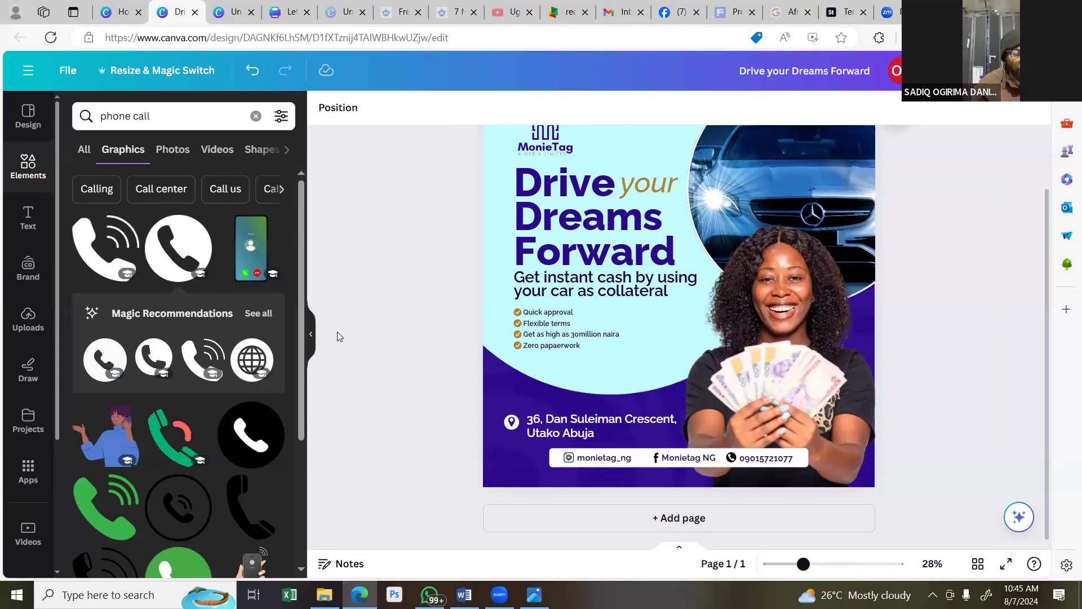
{"action": "key", "text": "ctrl+z"}
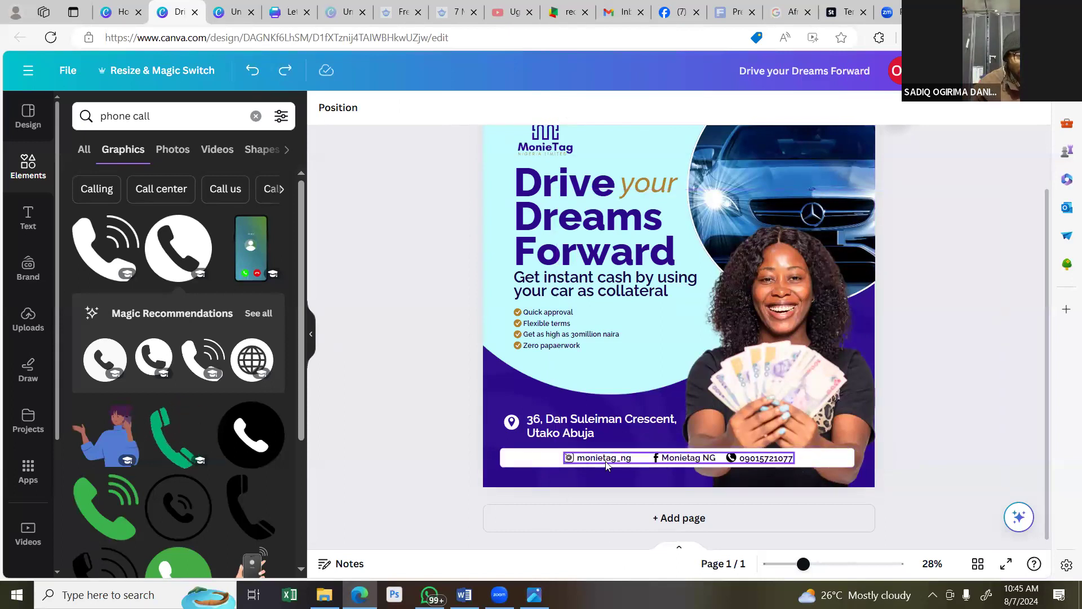
Move the contact group toward the left end of the white bar and shorten the bar's right end to fit around it.
{"action": "left_click", "coordinate": [580, 458]}
{"action": "left_click_drag", "start_coordinate": [580, 458], "coordinate": [556, 457]}
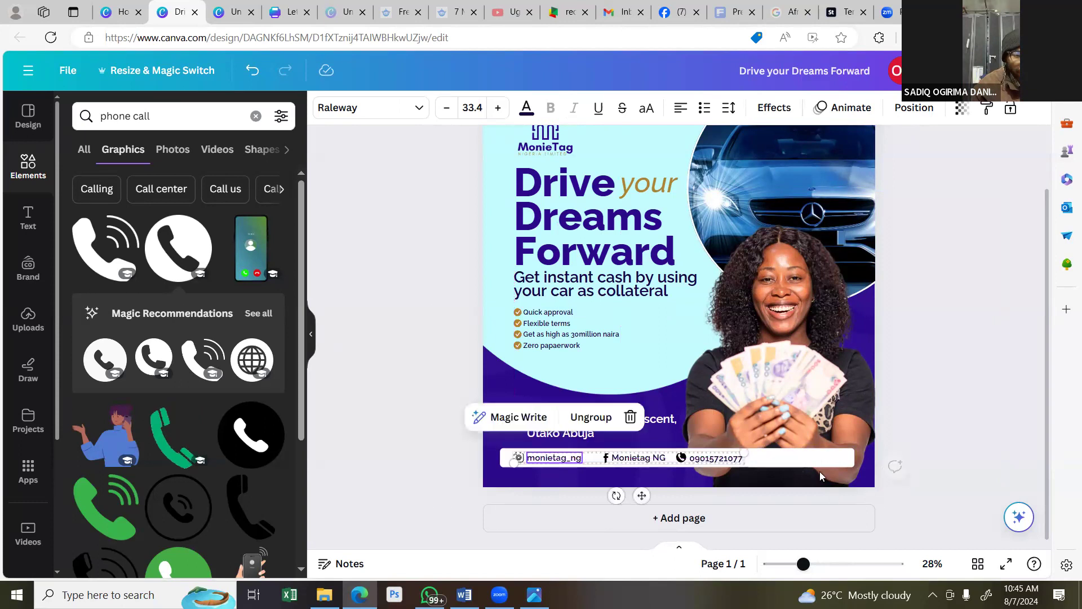
{"action": "left_click", "coordinate": [852, 457]}
{"action": "left_click_drag", "start_coordinate": [838, 456], "coordinate": [759, 463]}
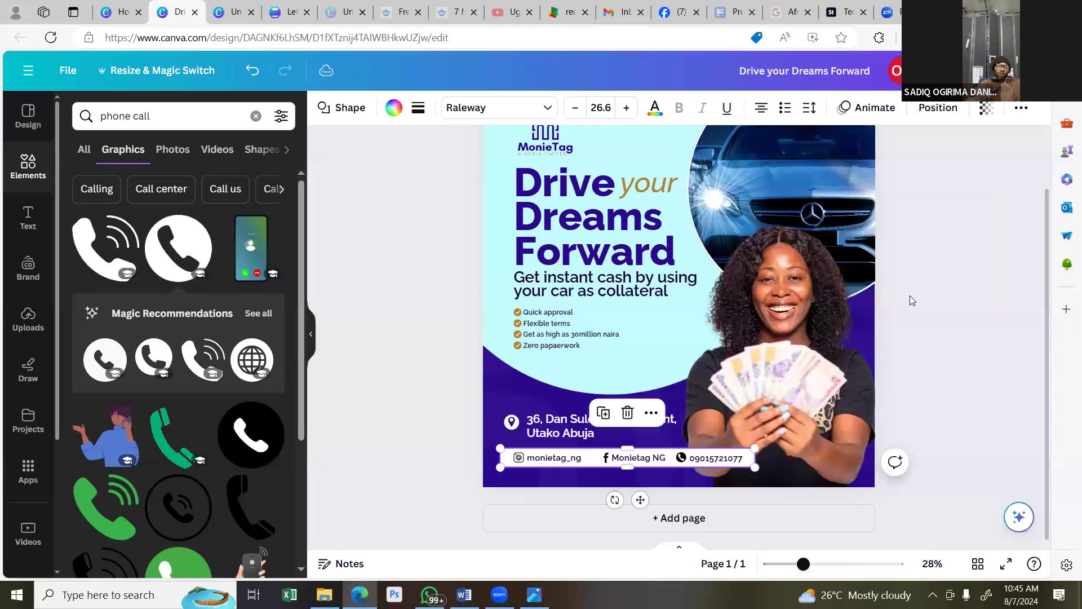
{"action": "left_click", "coordinate": [910, 295]}
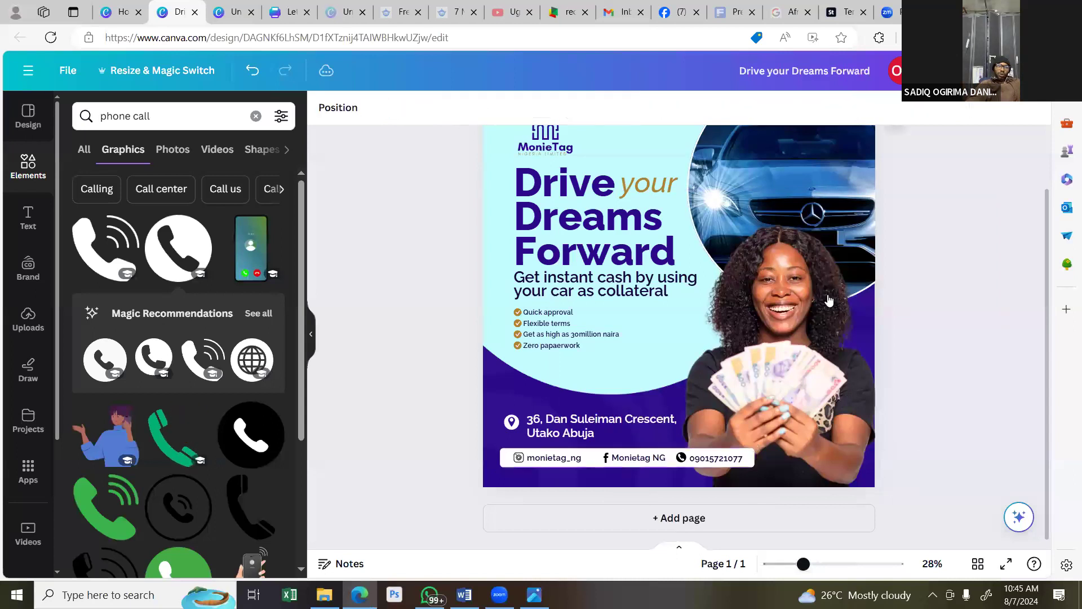
Download the flyer as a PNG at 2,000 × 2,000 px without file compression.
{"action": "left_click", "coordinate": [1014, 70]}
{"action": "left_click", "coordinate": [805, 450]}
{"action": "left_click", "coordinate": [843, 362]}
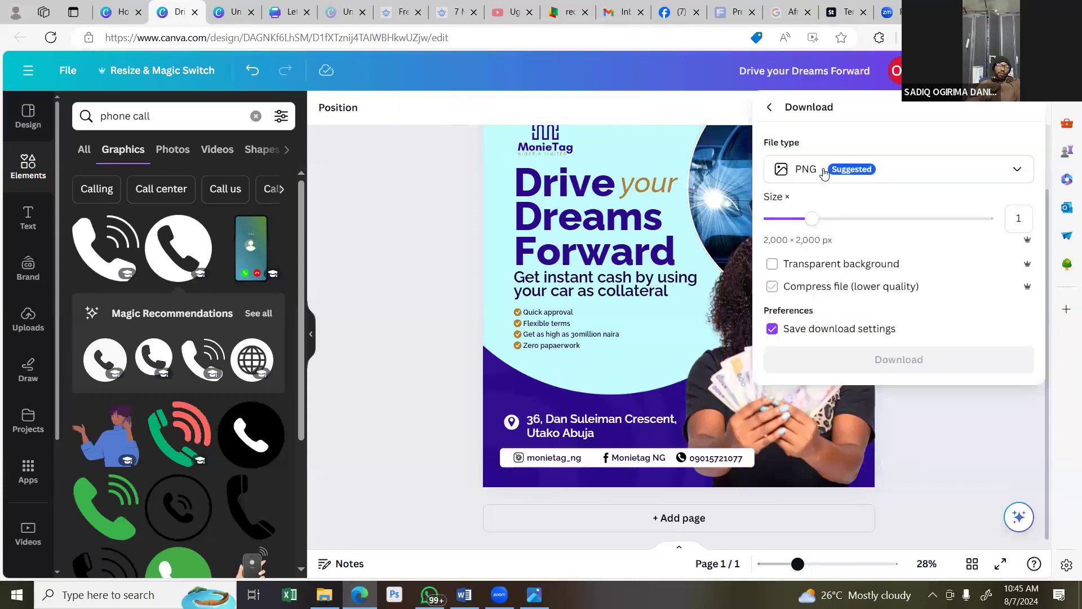
{"action": "left_click", "coordinate": [824, 173]}
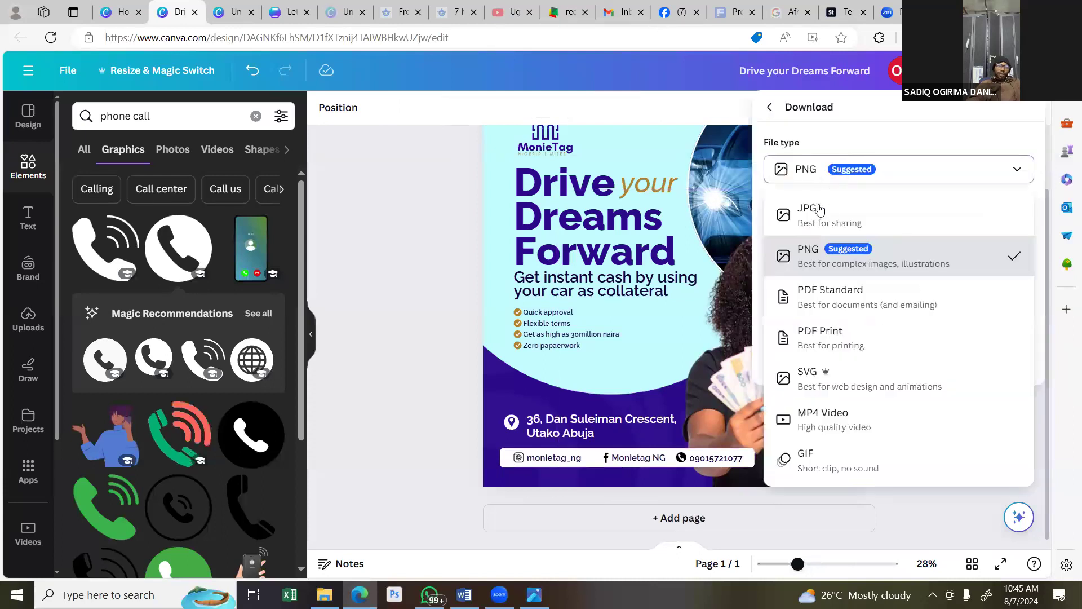
{"action": "left_click", "coordinate": [821, 258]}
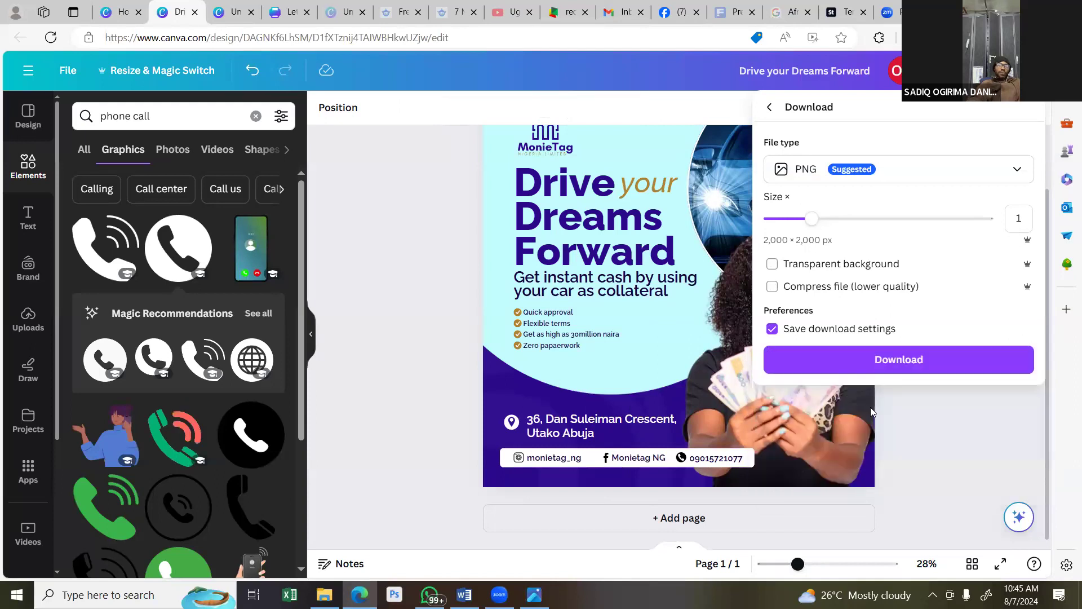
{"action": "left_click", "coordinate": [858, 361]}
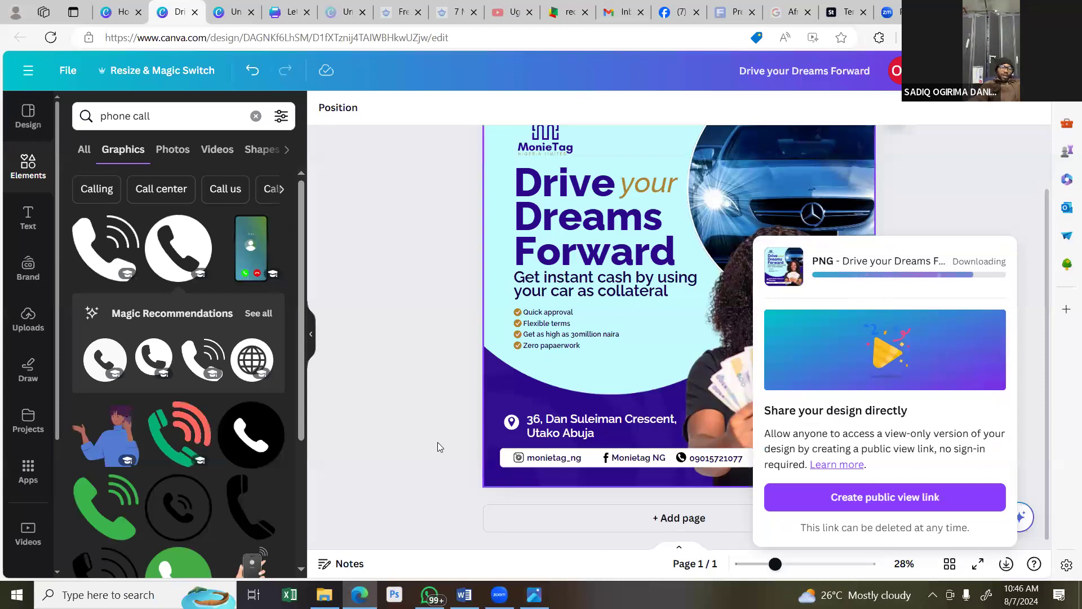
{"action": "left_click", "coordinate": [429, 593]}
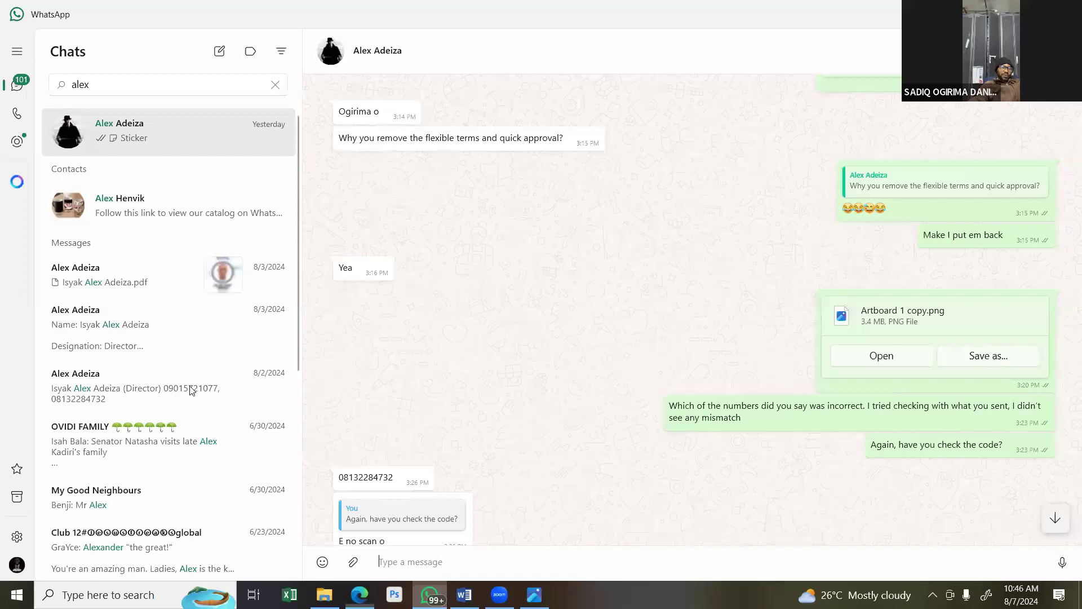
{"action": "key", "text": "Escape"}
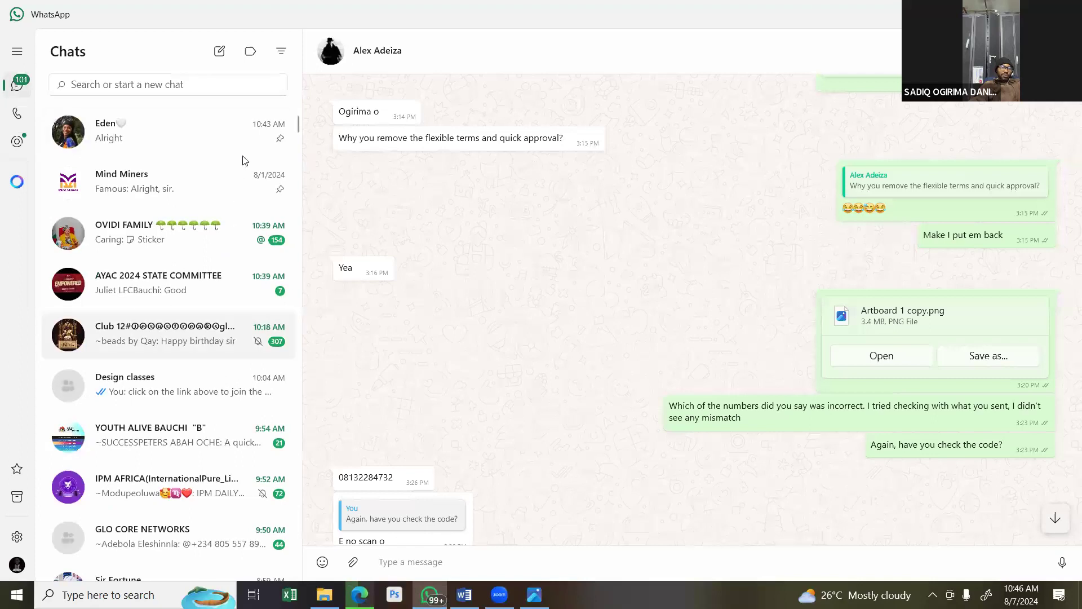
Switch to the image viewer and compare the exported "Drive your Dreams Forward.png" with the reference flyer "Artboard 1 copy.png".
{"action": "key", "text": "alt+Tab"}
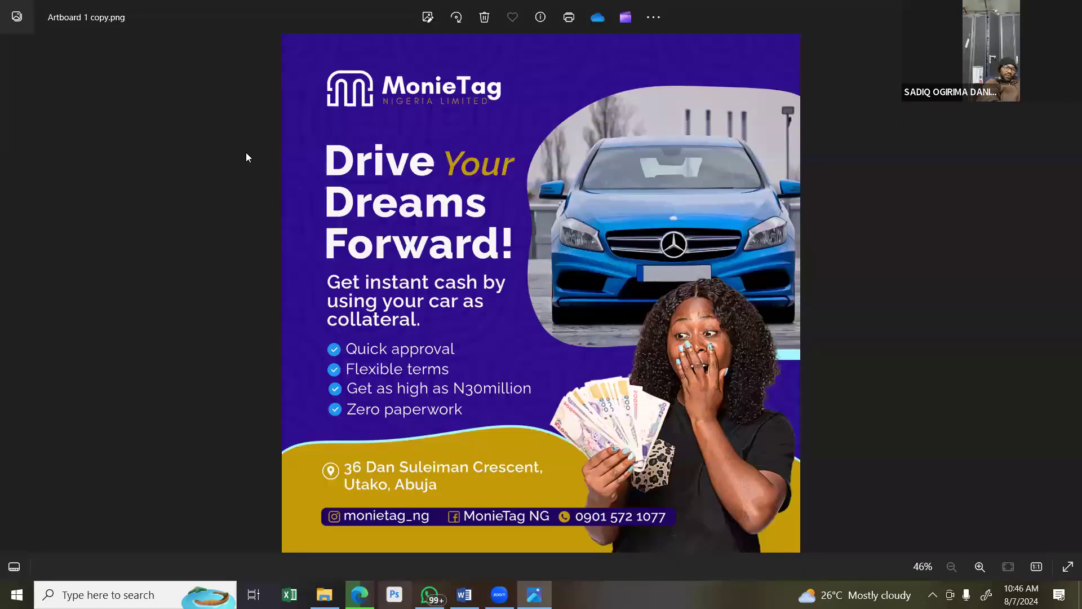
{"action": "key", "text": "alt+Tab"}
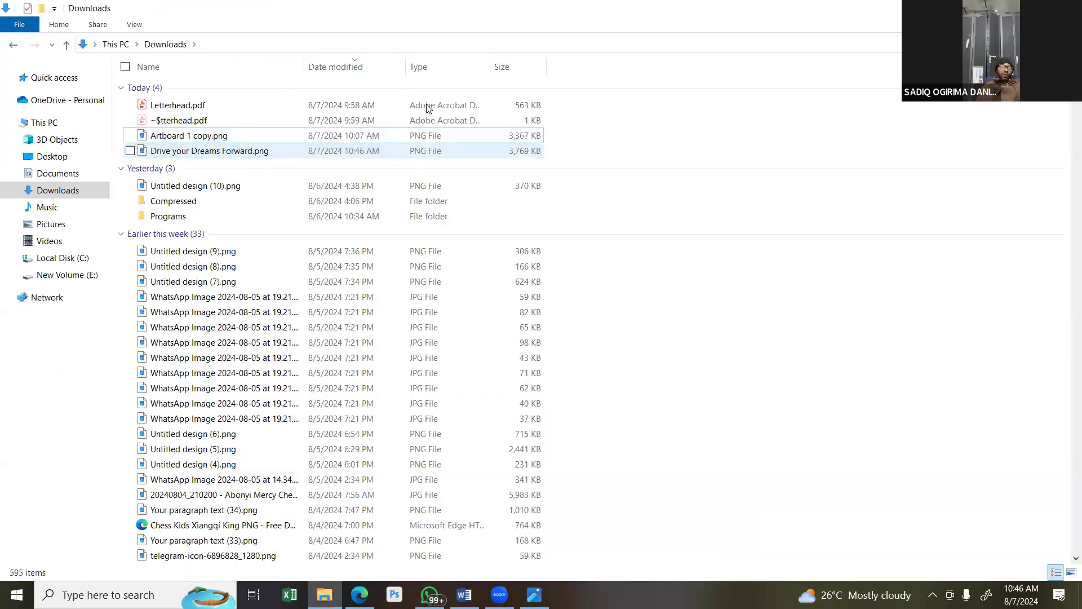
{"action": "key", "text": "alt+Tab"}
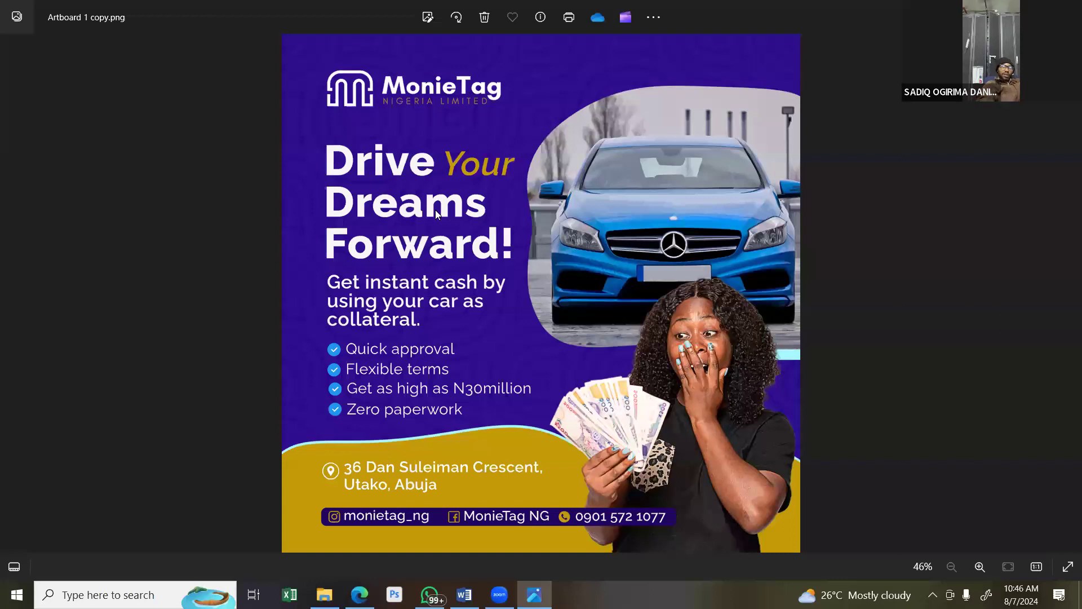
{"action": "key", "text": "Right"}
{"action": "key", "text": "Left"}
{"action": "key", "text": "Right"}
{"action": "key", "text": "Left"}
{"action": "key", "text": "Right"}
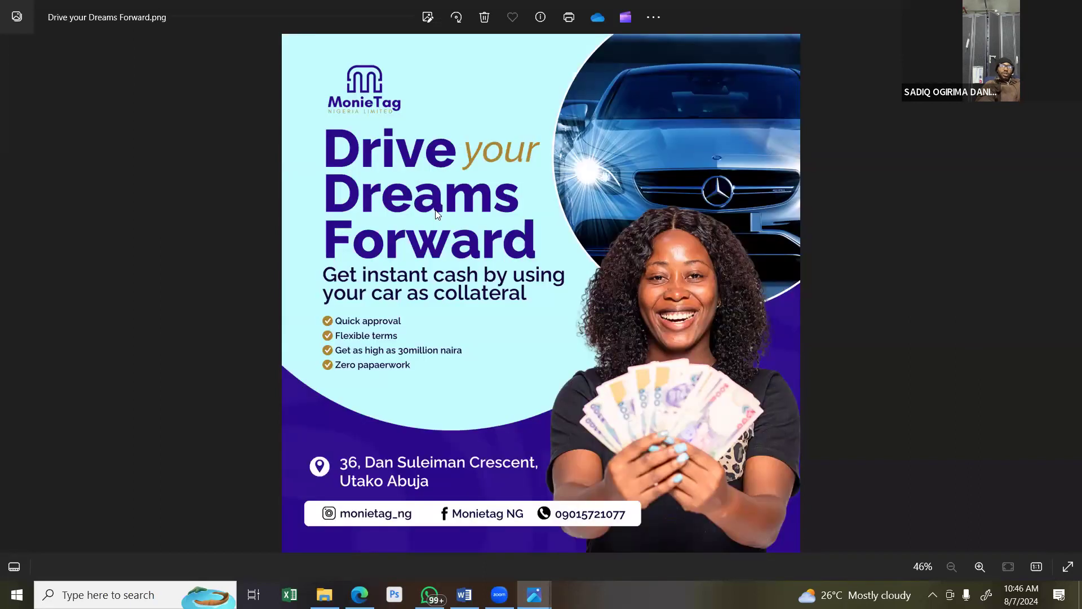
{"action": "key", "text": "Left"}
{"action": "key", "text": "Right"}
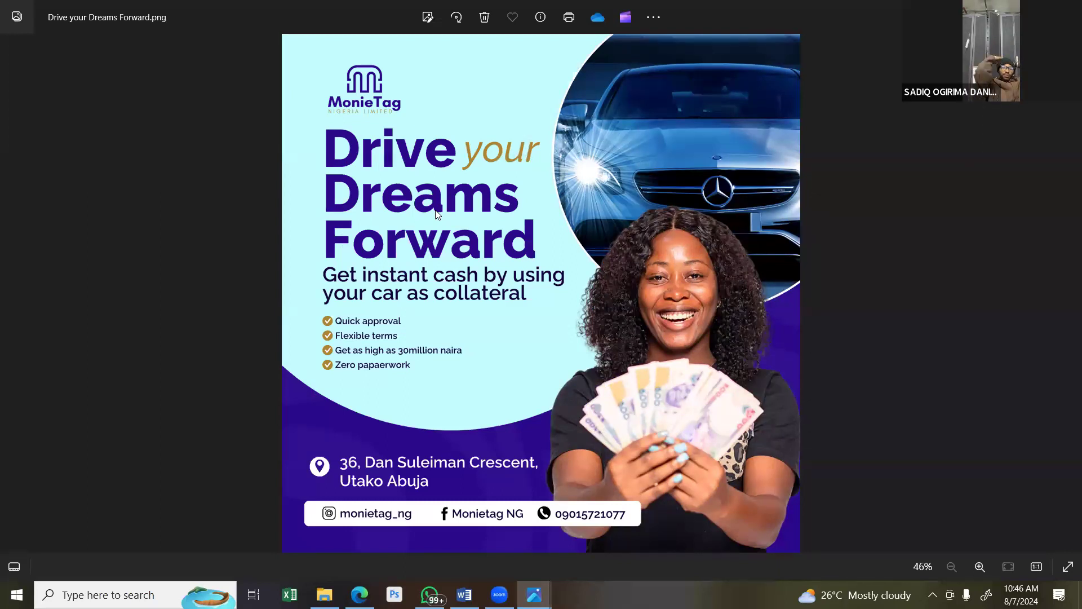
{"action": "key", "text": "Right"}
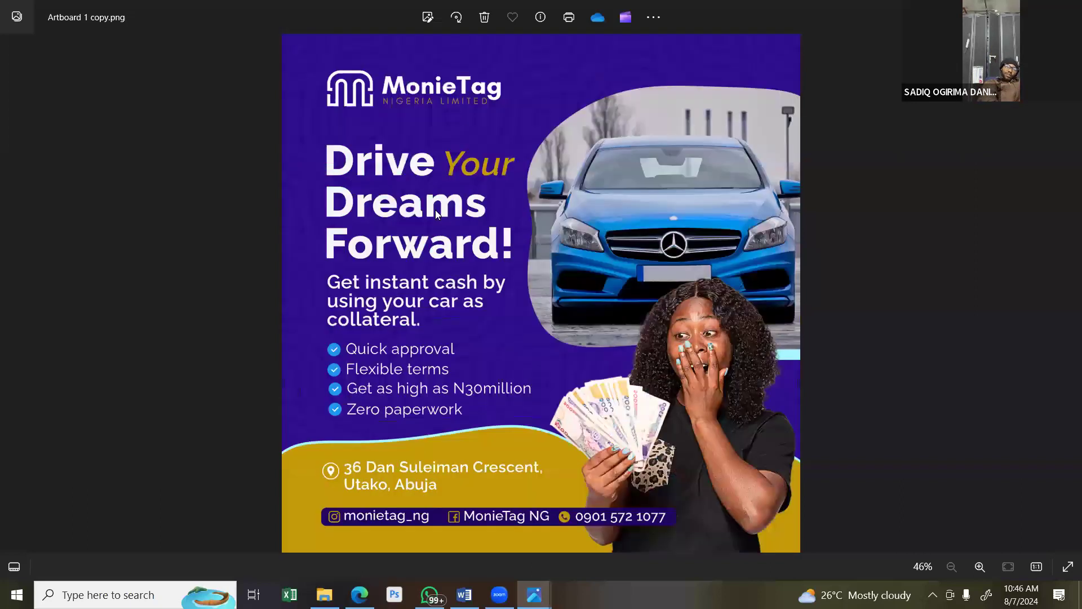
{"action": "key", "text": "Left"}
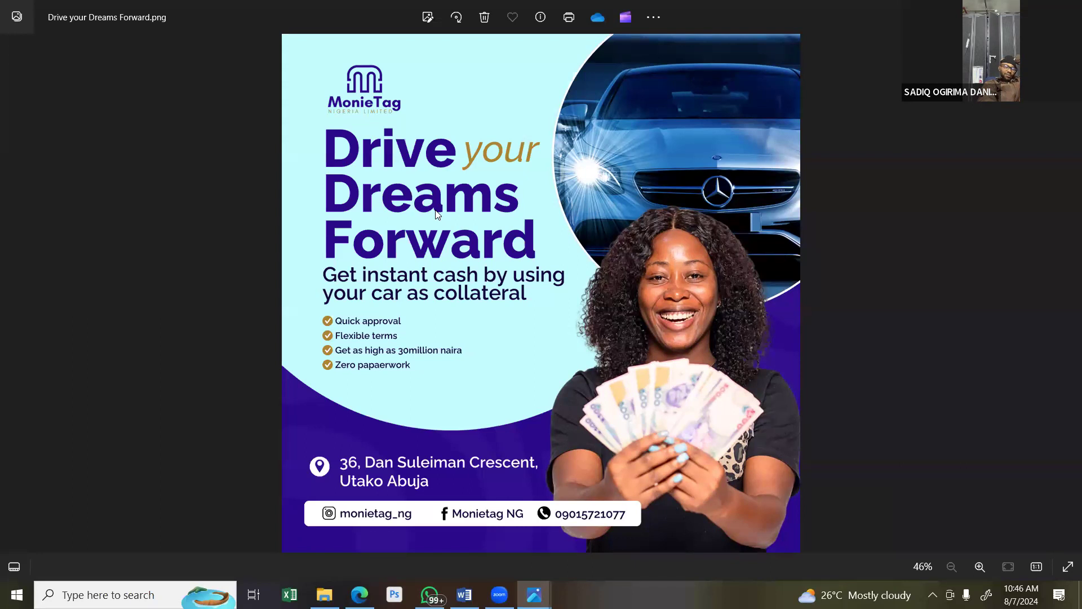
{"action": "key", "text": "Right"}
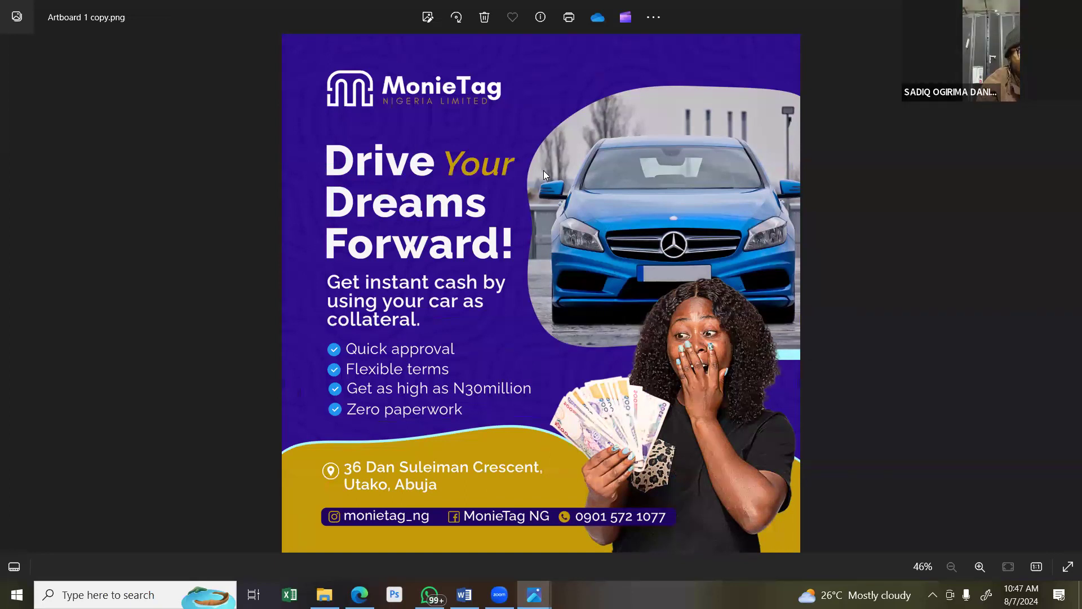
{"action": "key", "text": "Right"}
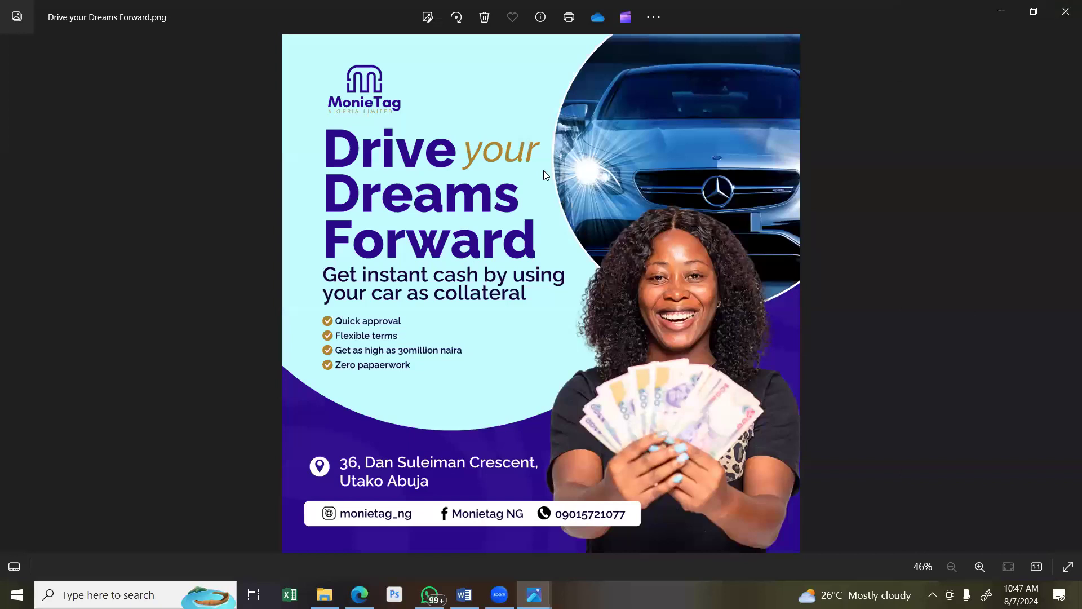
{"action": "key", "text": "Left"}
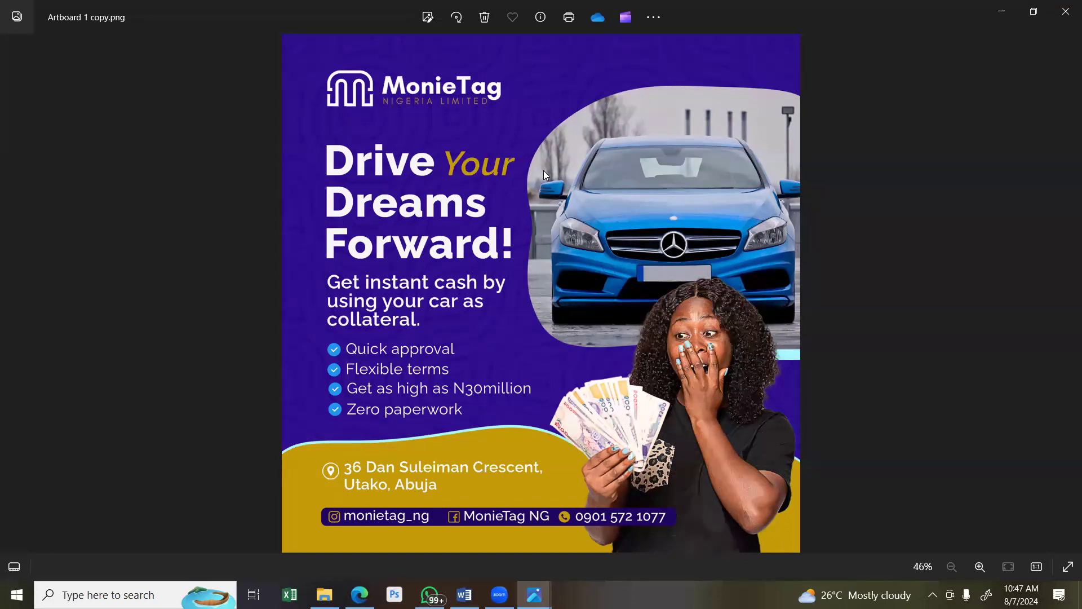
{"action": "key", "text": "Right"}
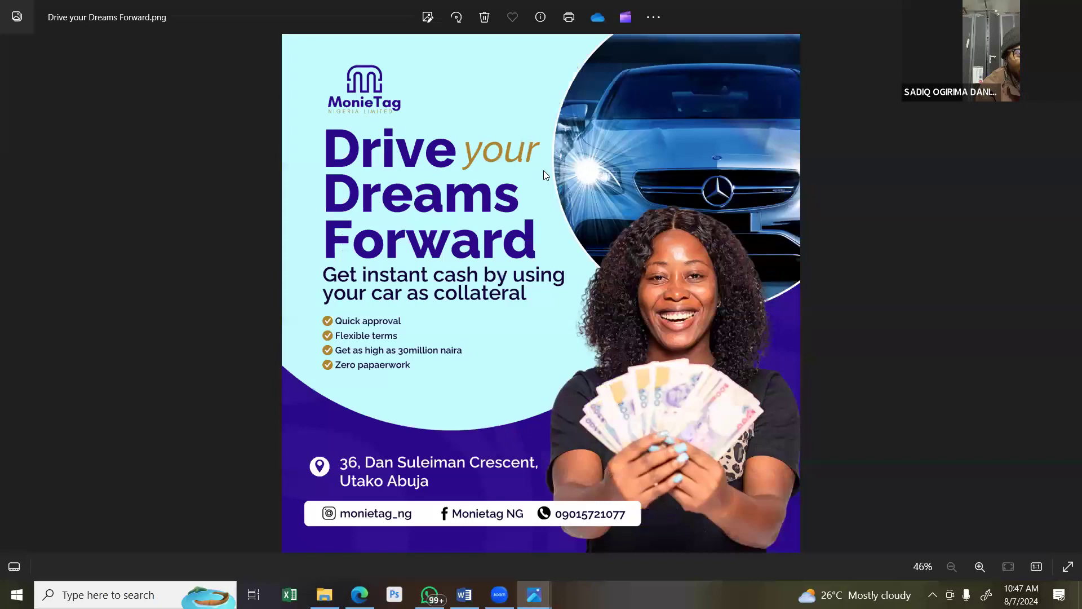
{"action": "key", "text": "Left"}
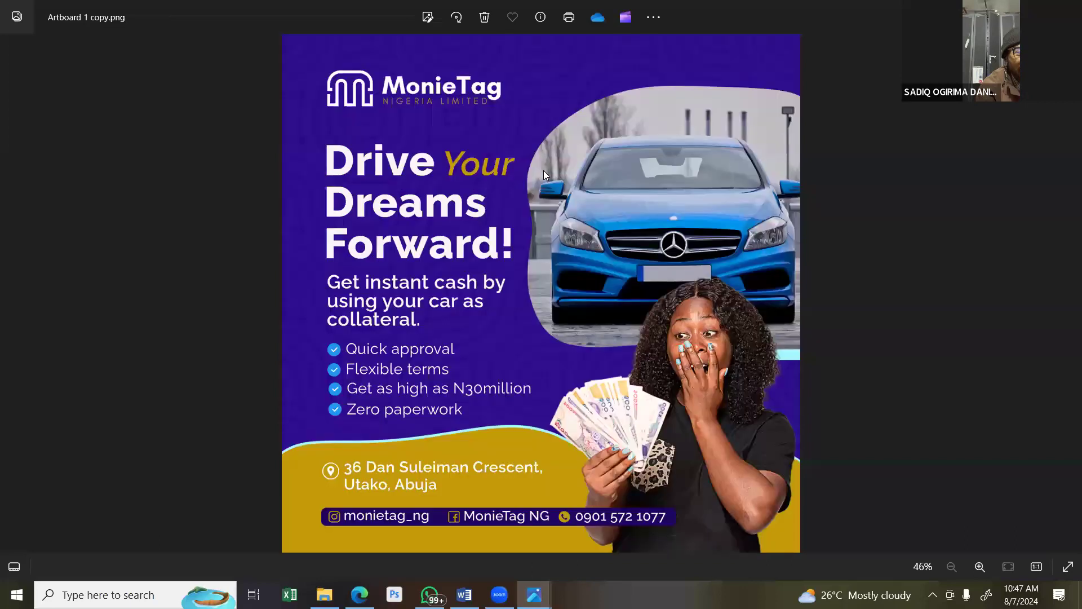
{"action": "key", "text": "Right"}
{"action": "key", "text": "Left"}
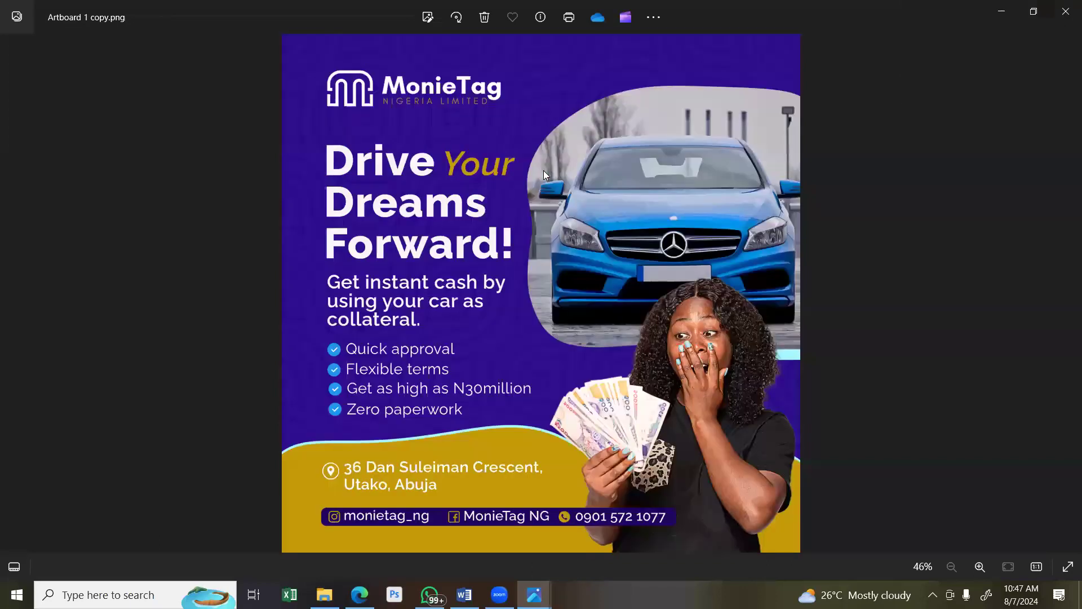
Alternate repeatedly between the reference flyer and the exported version to examine differences in layout, colours, imagery and text sizes.
{"action": "key", "text": "Right"}
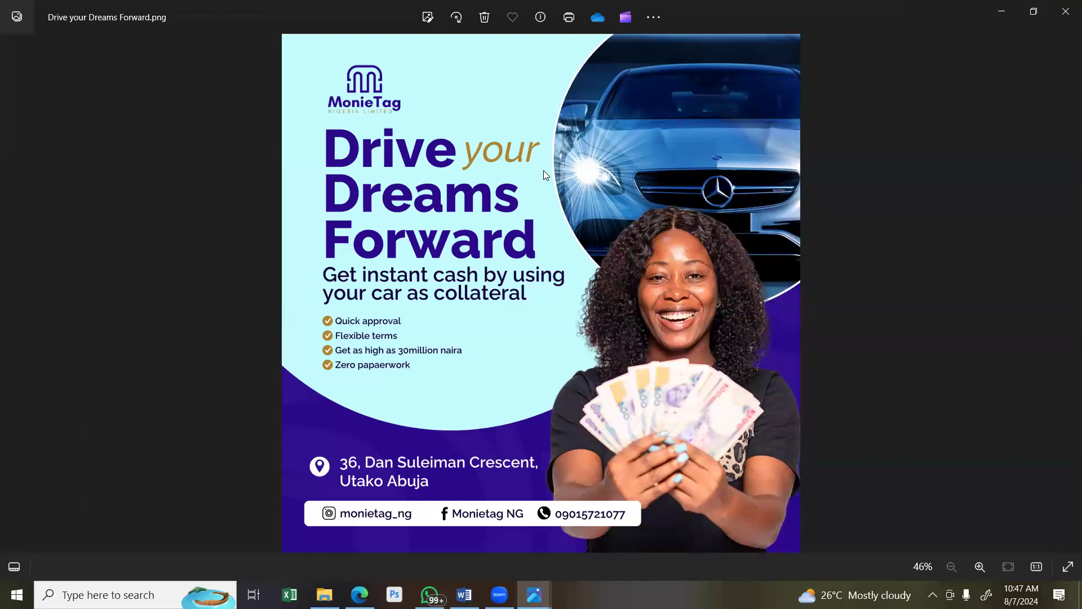
{"action": "key", "text": "Left"}
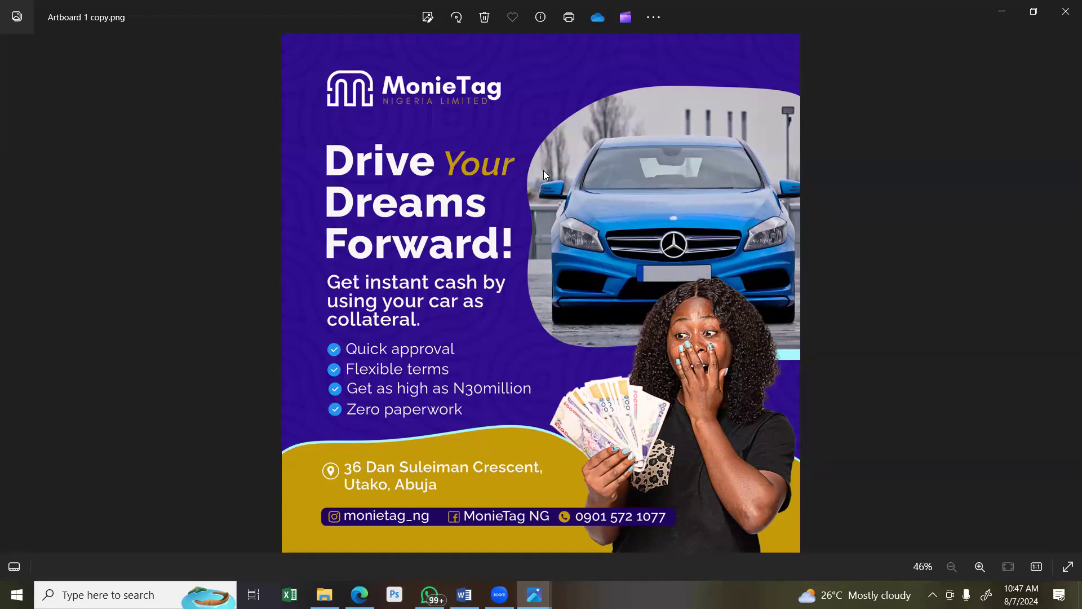
{"action": "key", "text": "Right"}
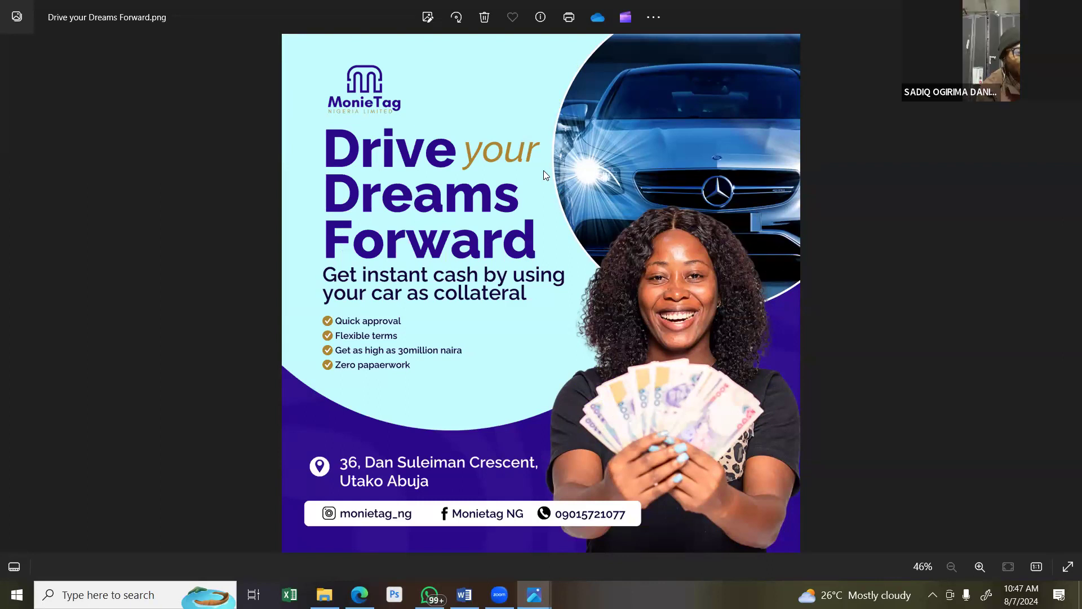
{"action": "key", "text": "Left"}
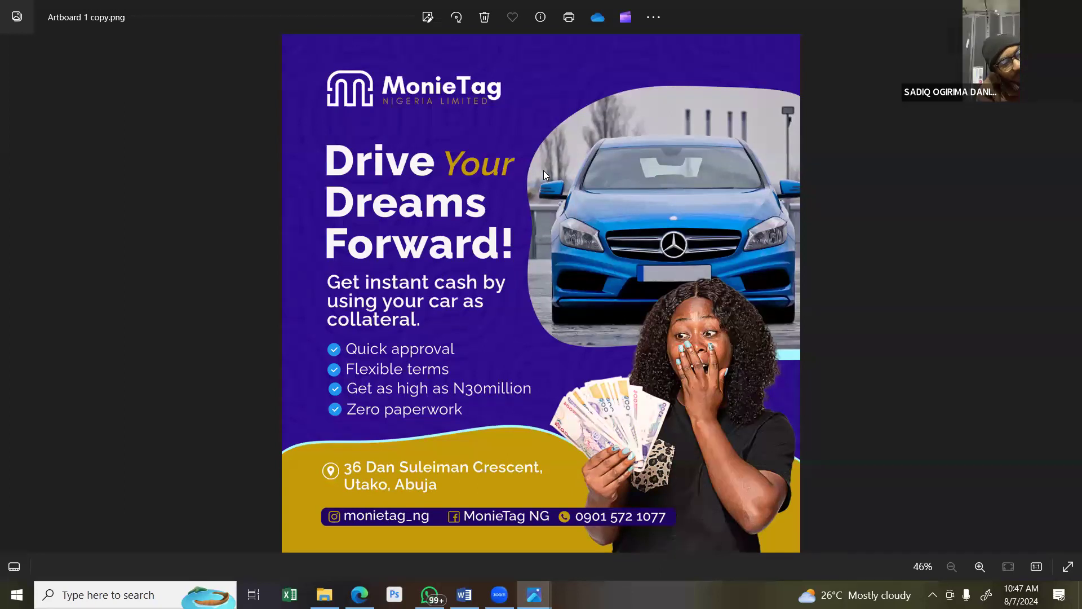
{"action": "key", "text": "Right"}
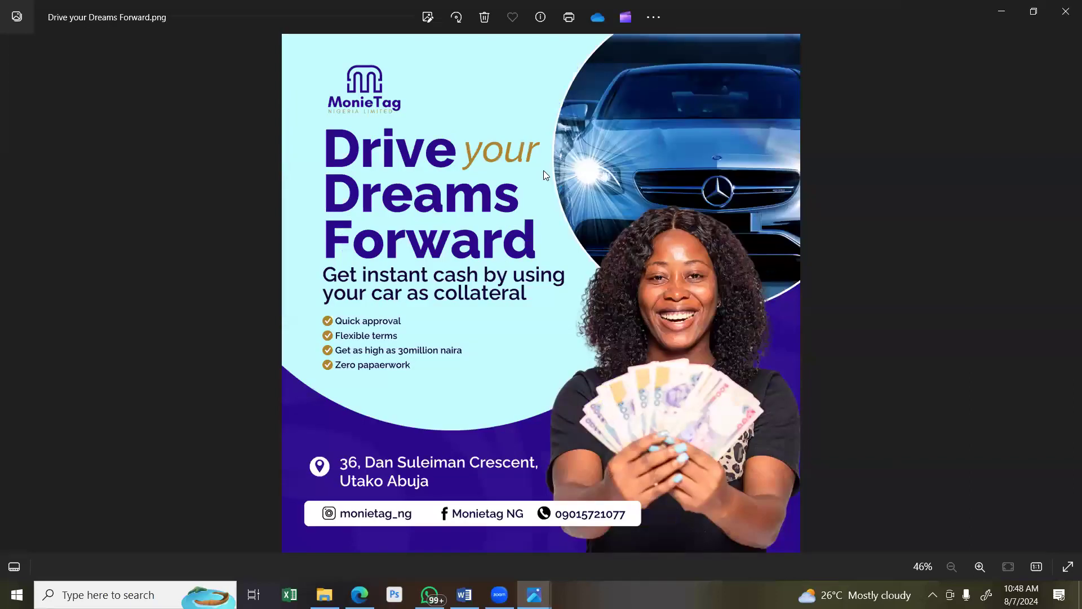
{"action": "key", "text": "Left"}
{"action": "key", "text": "Right"}
{"action": "key", "text": "Left"}
{"action": "key", "text": "Right"}
{"action": "key", "text": "Left"}
{"action": "key", "text": "Right"}
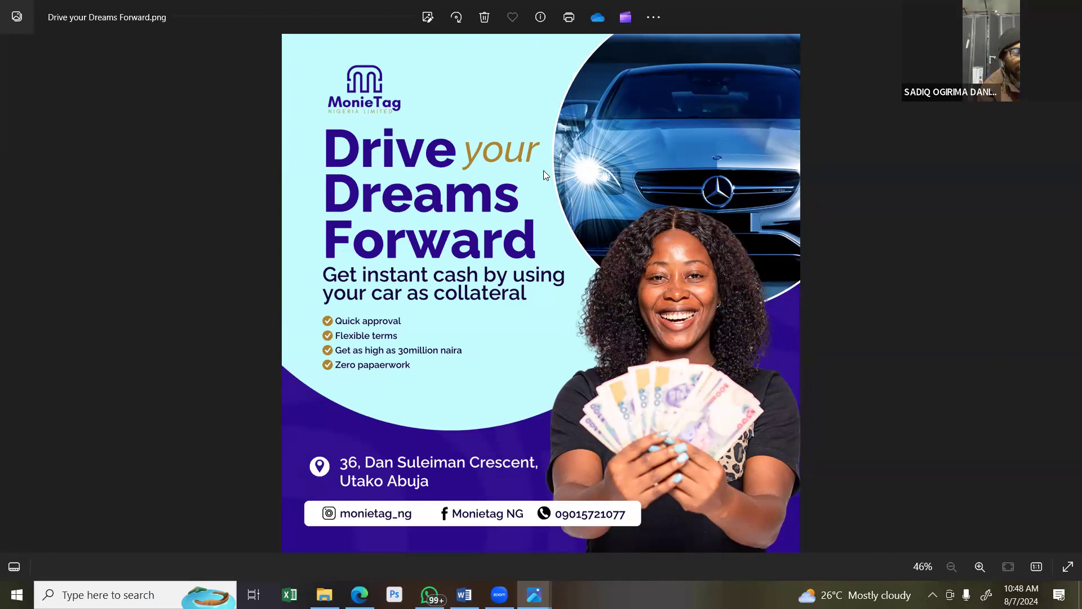
{"action": "key", "text": "Left"}
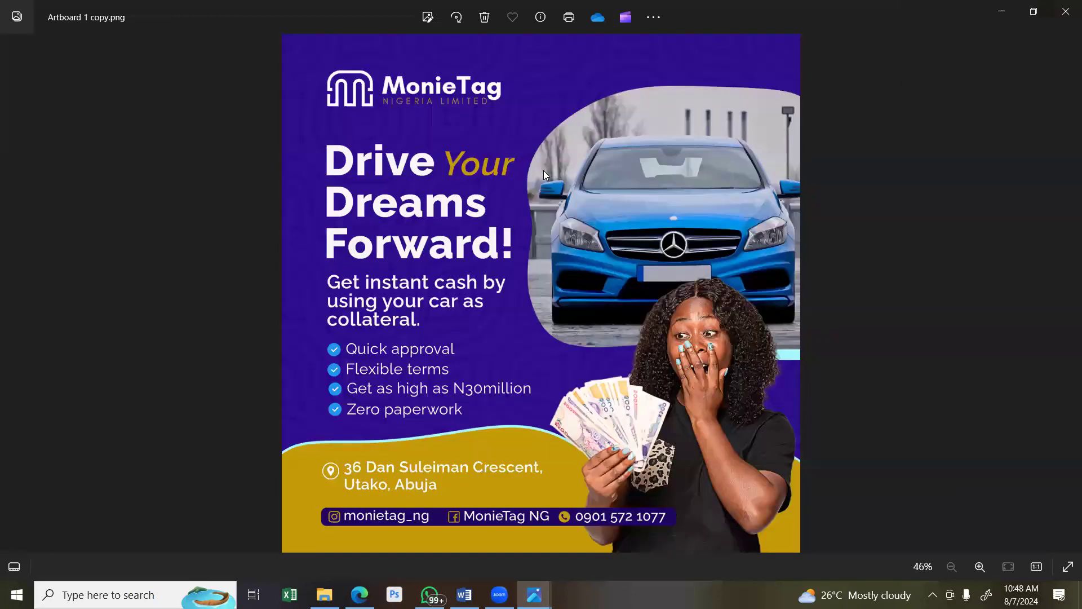
{"action": "key", "text": "Right"}
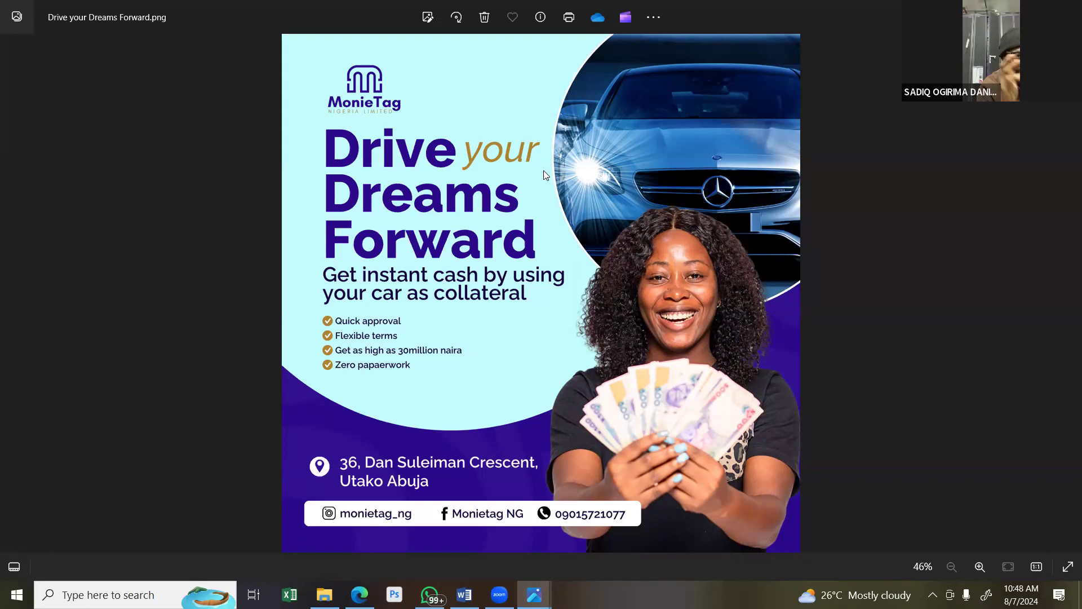
{"action": "key", "text": "Right"}
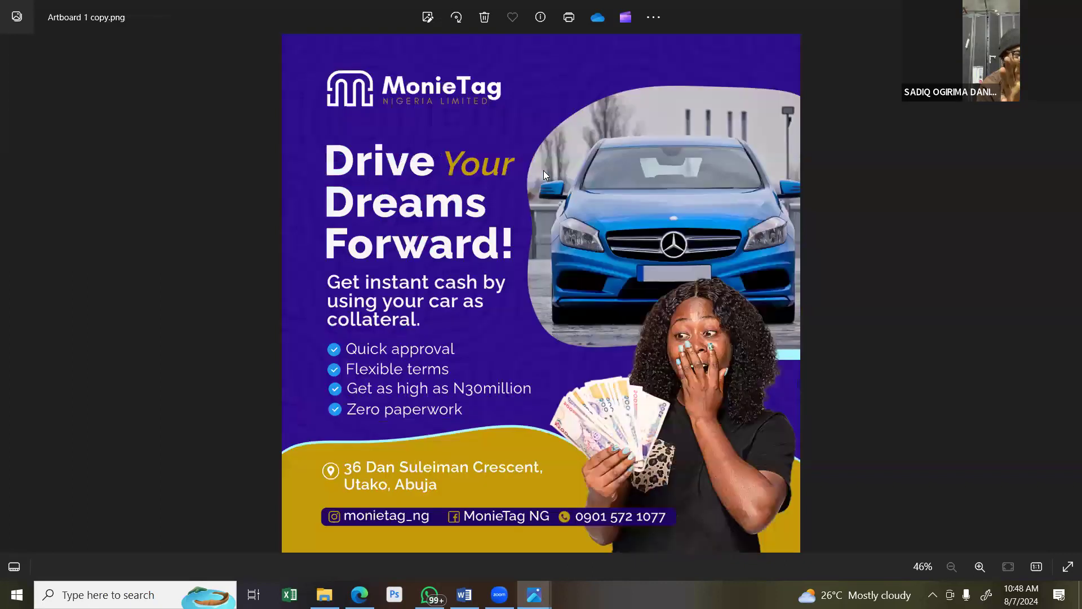
{"action": "key", "text": "Left"}
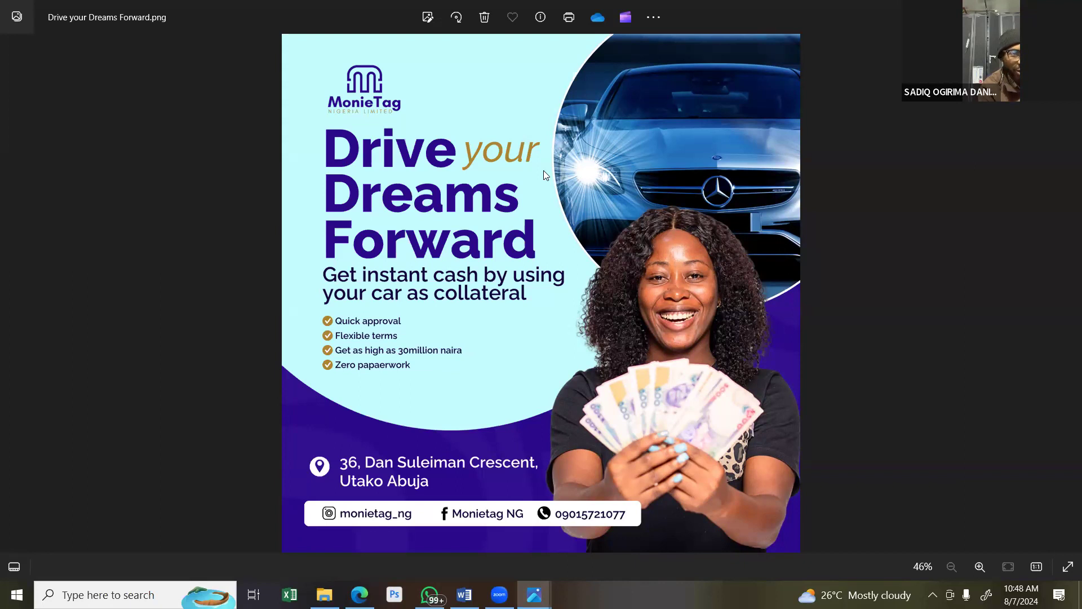
{"action": "key", "text": "Right"}
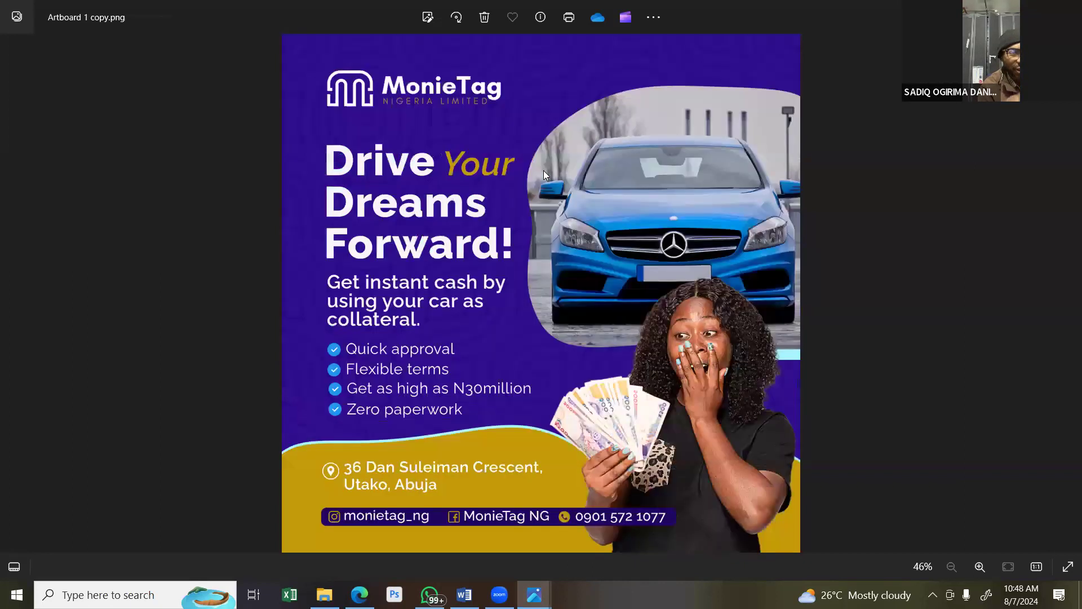
{"action": "key", "text": "Left"}
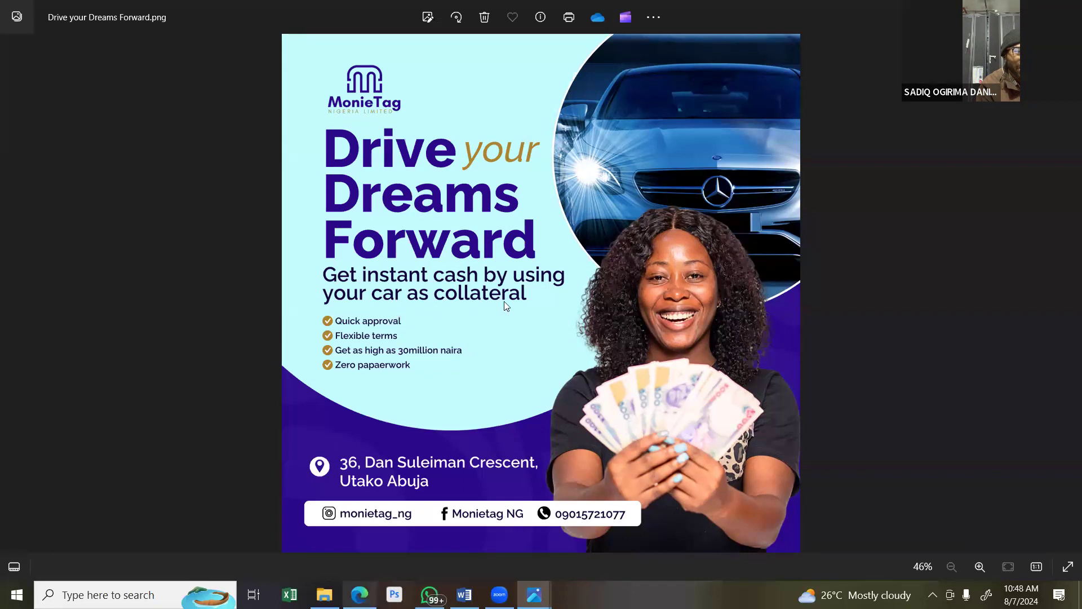
Switch to the Canva design, lock the woman's photo in place and enlarge the four-item benefits checklist with its check icons.
{"action": "key", "text": "alt+Tab"}
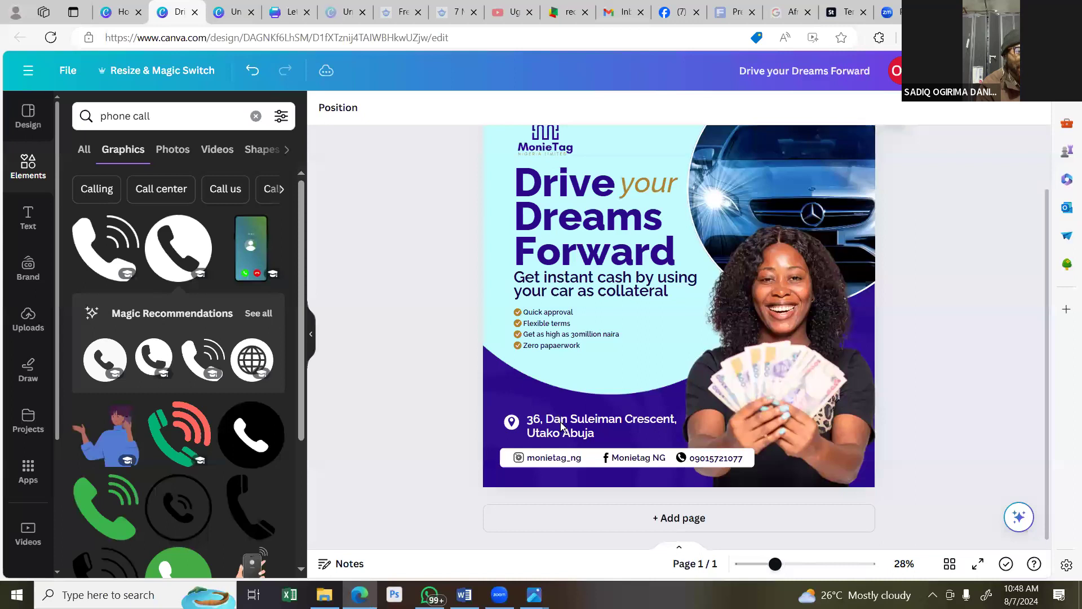
{"action": "scroll", "coordinate": [620, 425], "scroll_direction": "up", "scroll_amount": 2}
{"action": "left_click_drag", "start_coordinate": [416, 394], "coordinate": [614, 424]}
{"action": "left_click", "coordinate": [611, 421]}
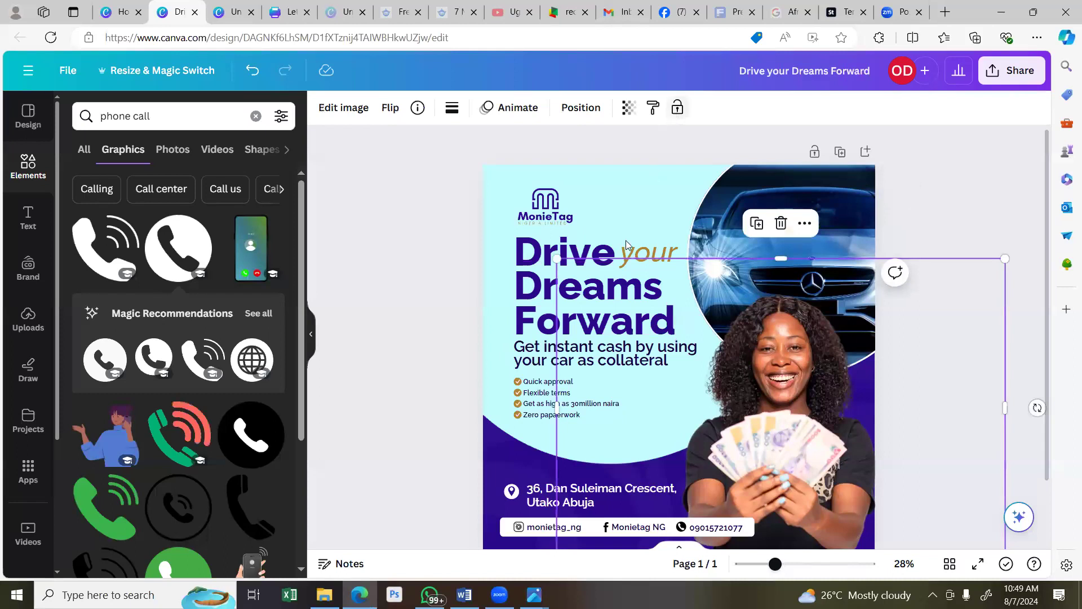
{"action": "left_click", "coordinate": [677, 108]}
{"action": "left_click_drag", "start_coordinate": [513, 381], "coordinate": [641, 433]}
{"action": "left_click", "coordinate": [420, 357]}
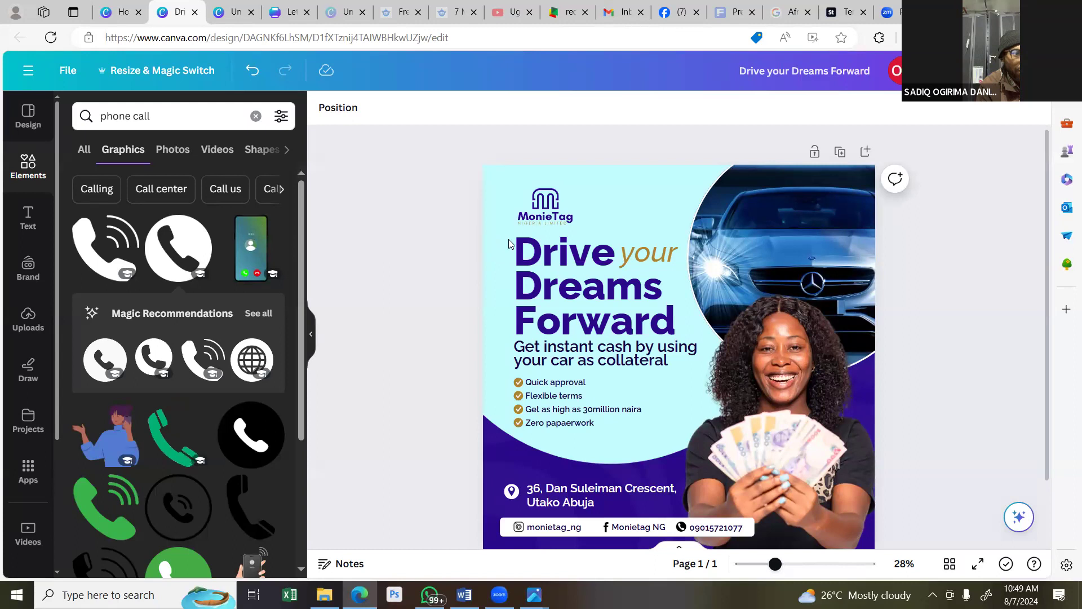
{"action": "left_click", "coordinate": [543, 220]}
{"action": "left_click", "coordinate": [395, 192]}
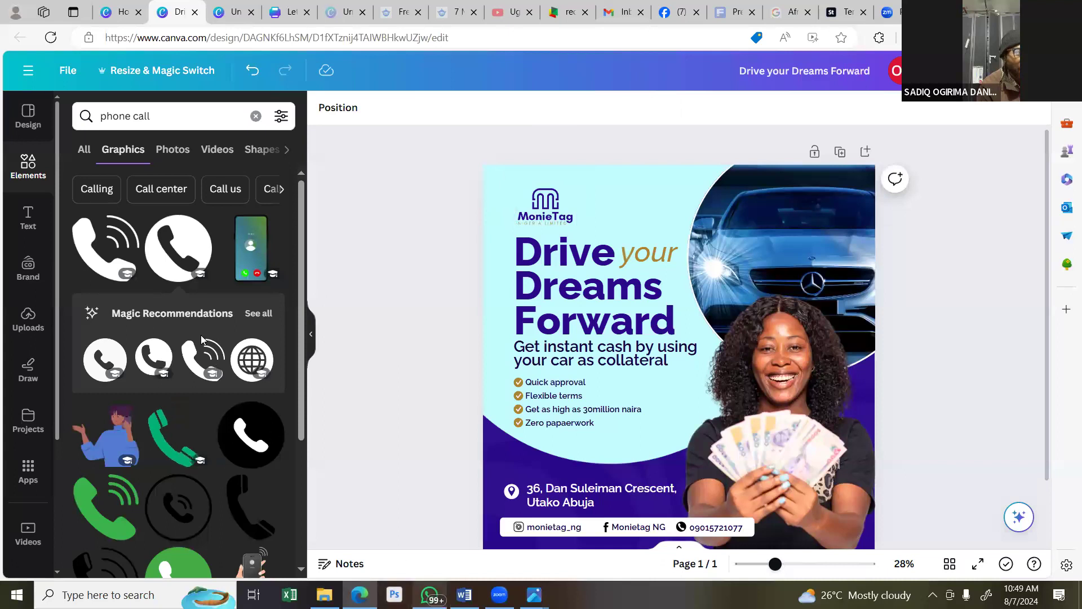
{"action": "key", "text": "alt+Tab"}
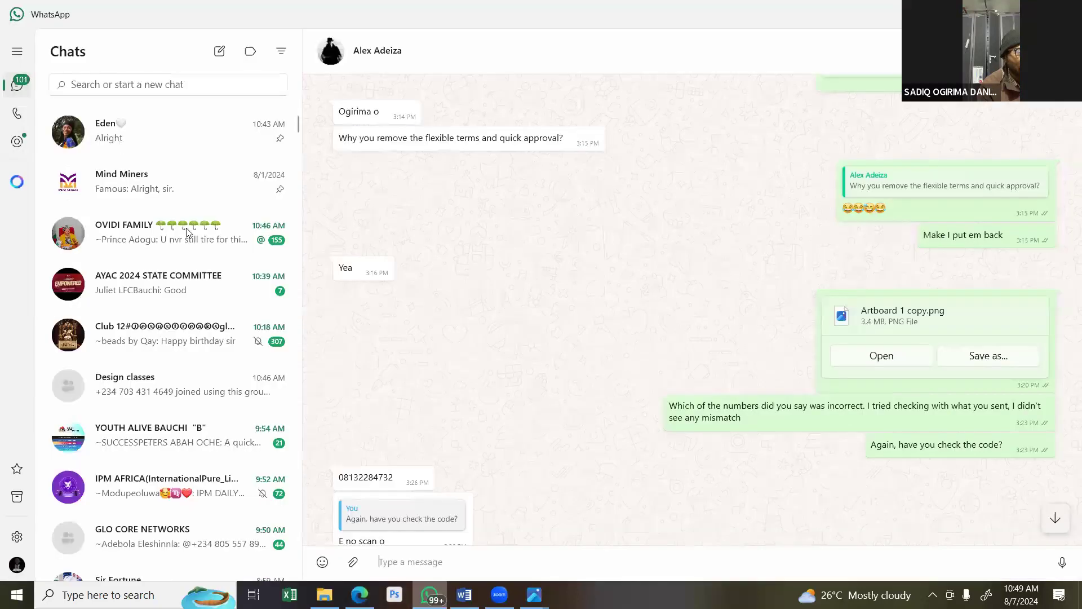
{"action": "scroll", "coordinate": [197, 313], "scroll_direction": "down", "scroll_amount": 3}
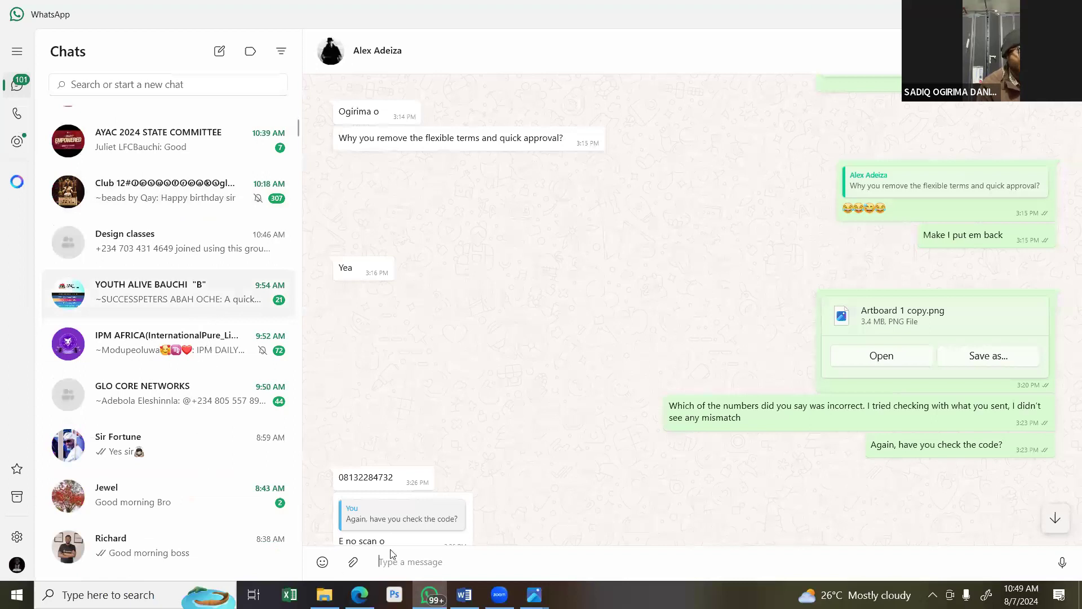
{"action": "key", "text": "alt+Tab"}
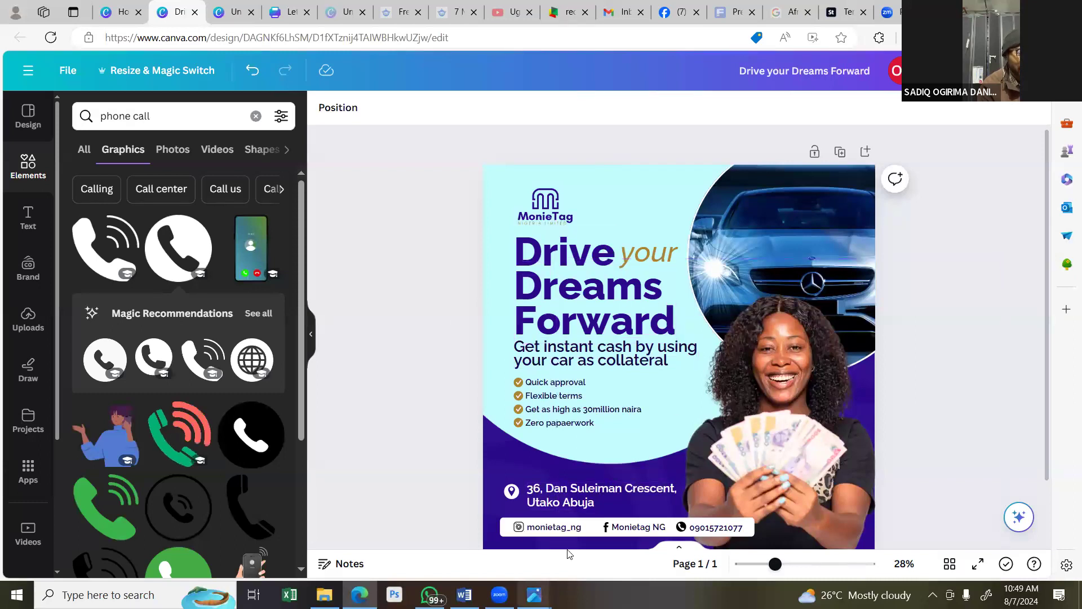
Switch to the image viewer to look at the exported "Drive your Dreams Forward.png" again.
{"action": "mouse_move", "coordinate": [534, 595]}
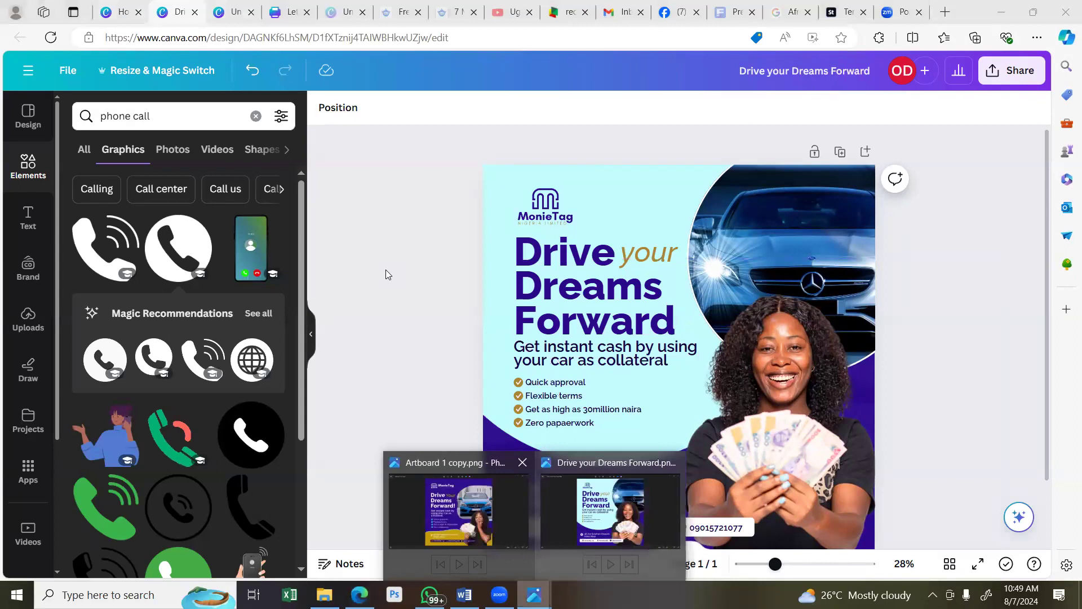
{"action": "key", "text": "alt+Tab"}
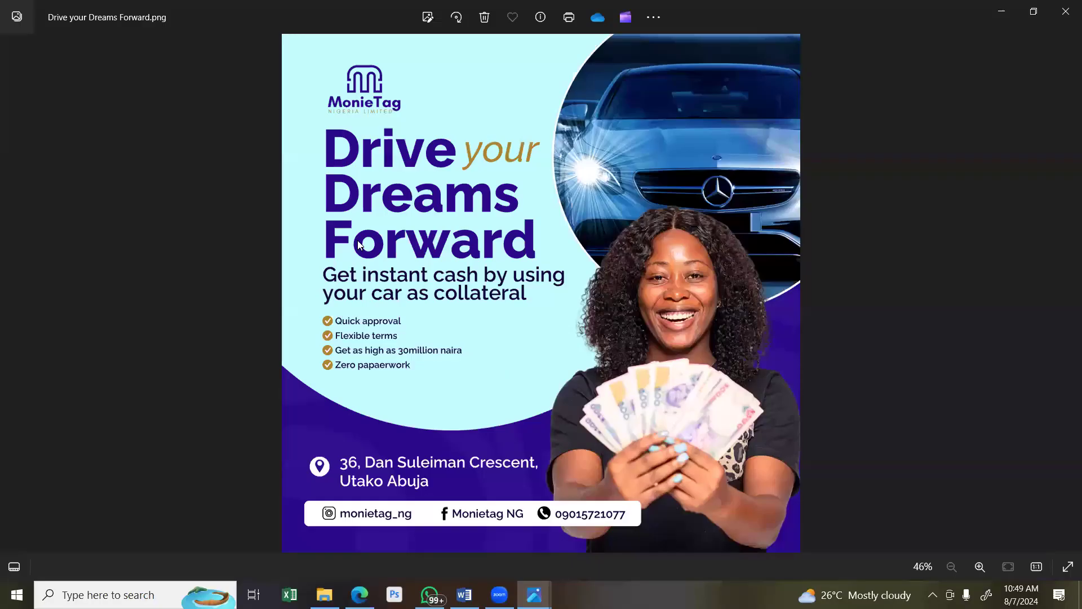